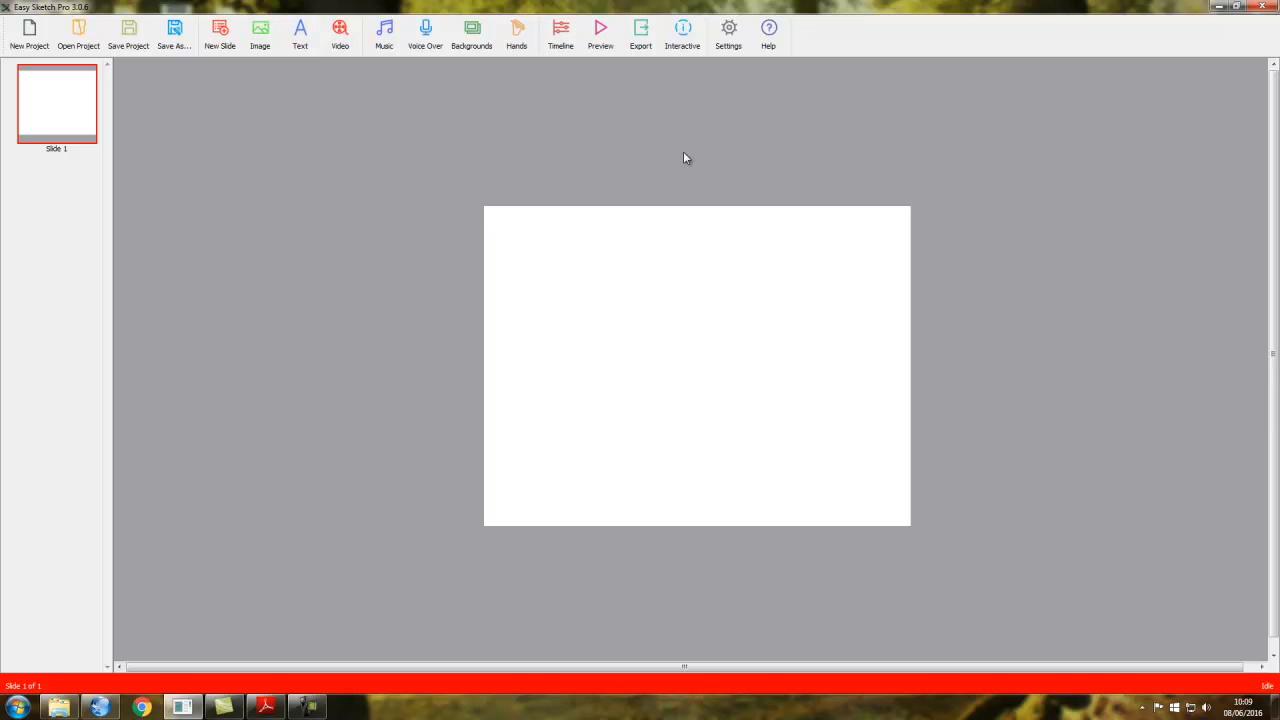
- Set the project's canvas size to 1280x720 and save the setting
left_click(729, 35)
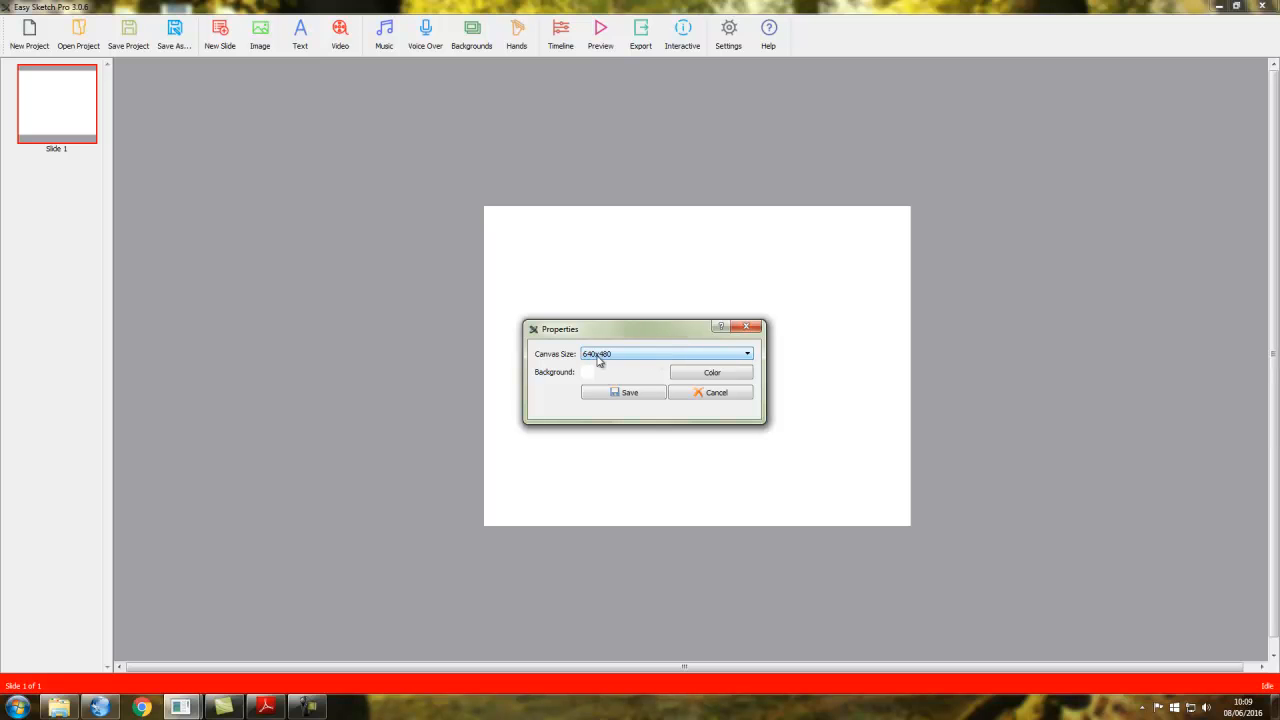
left_click(751, 357)
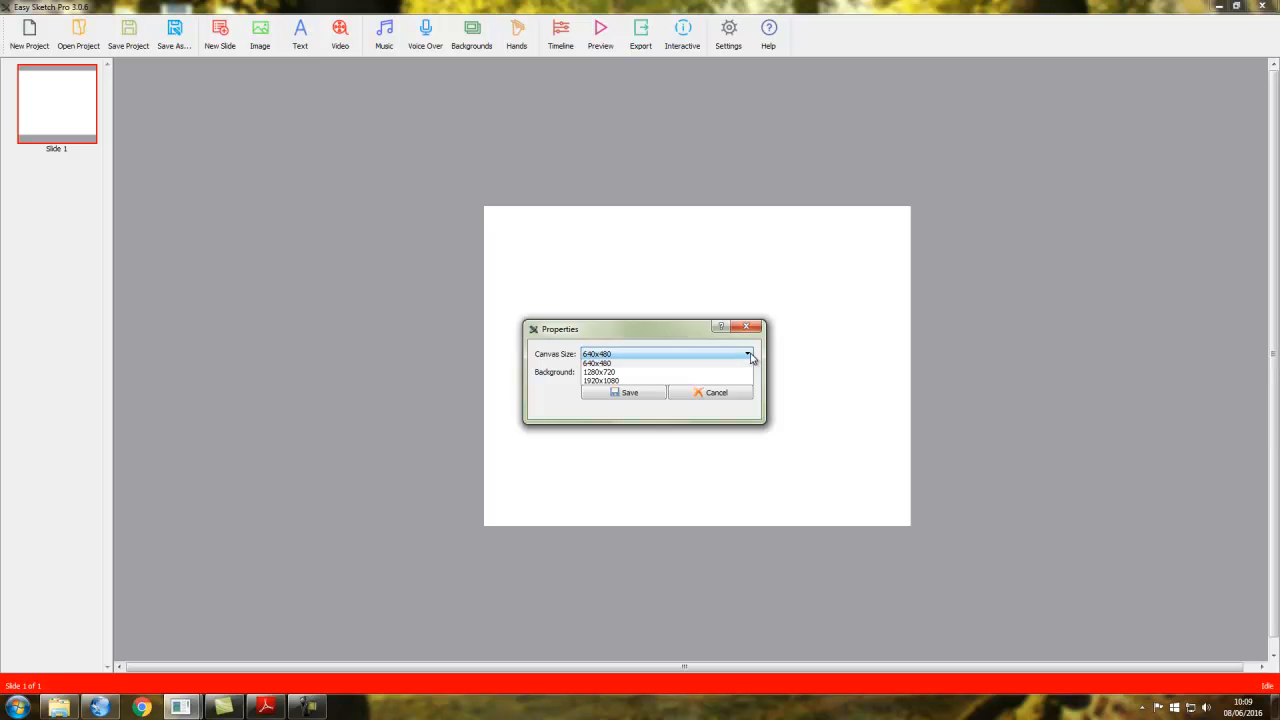
left_click(603, 376)
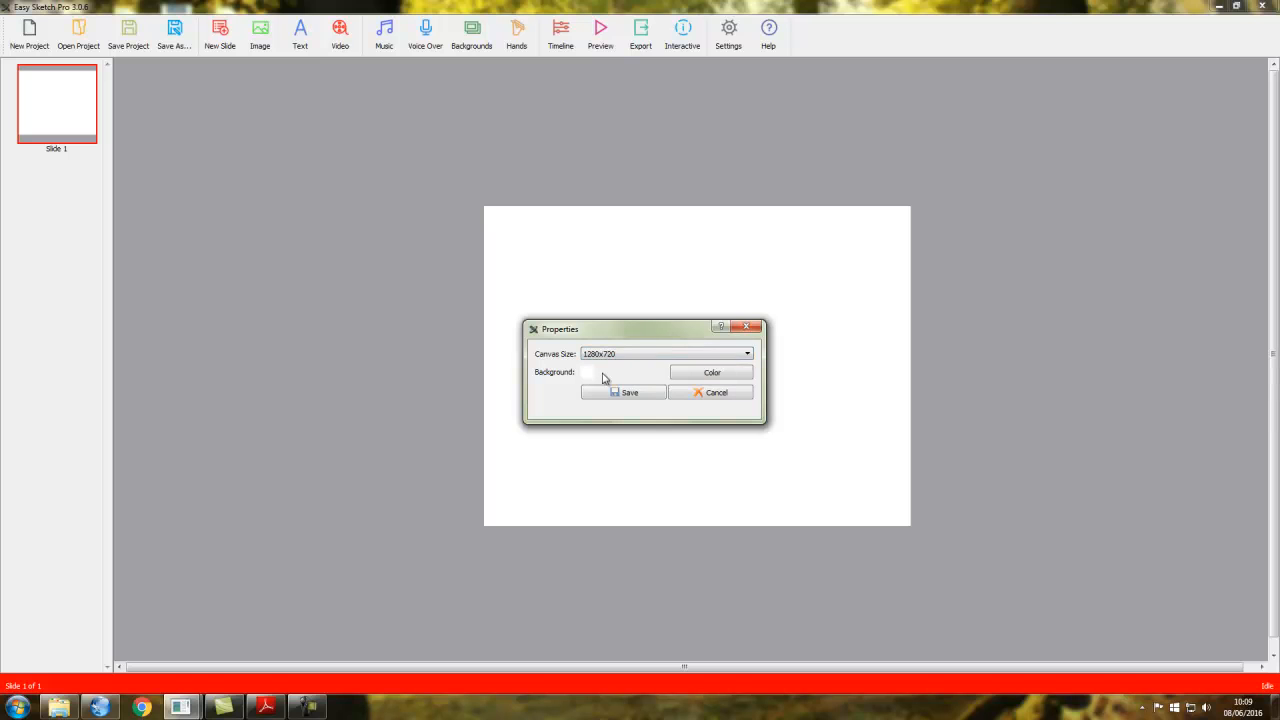
left_click(630, 393)
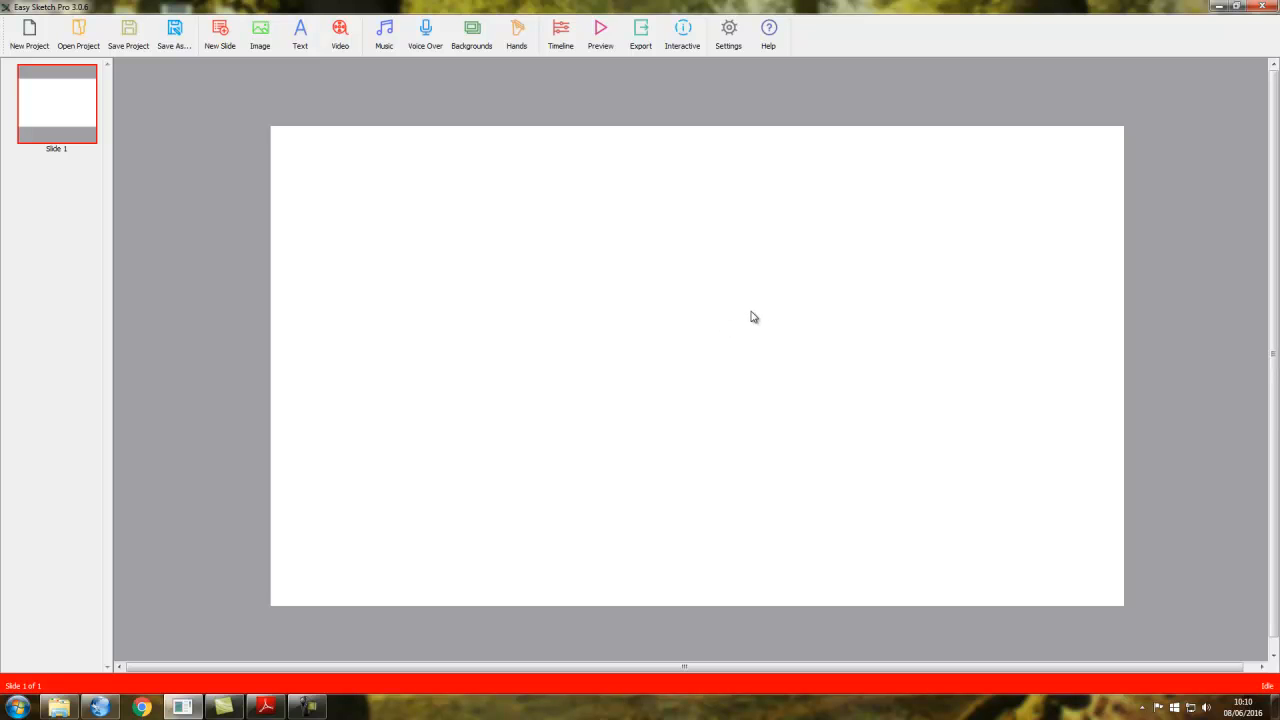
- Set the canvas background colour to the blue #00aaff and save the project properties
left_click(729, 30)
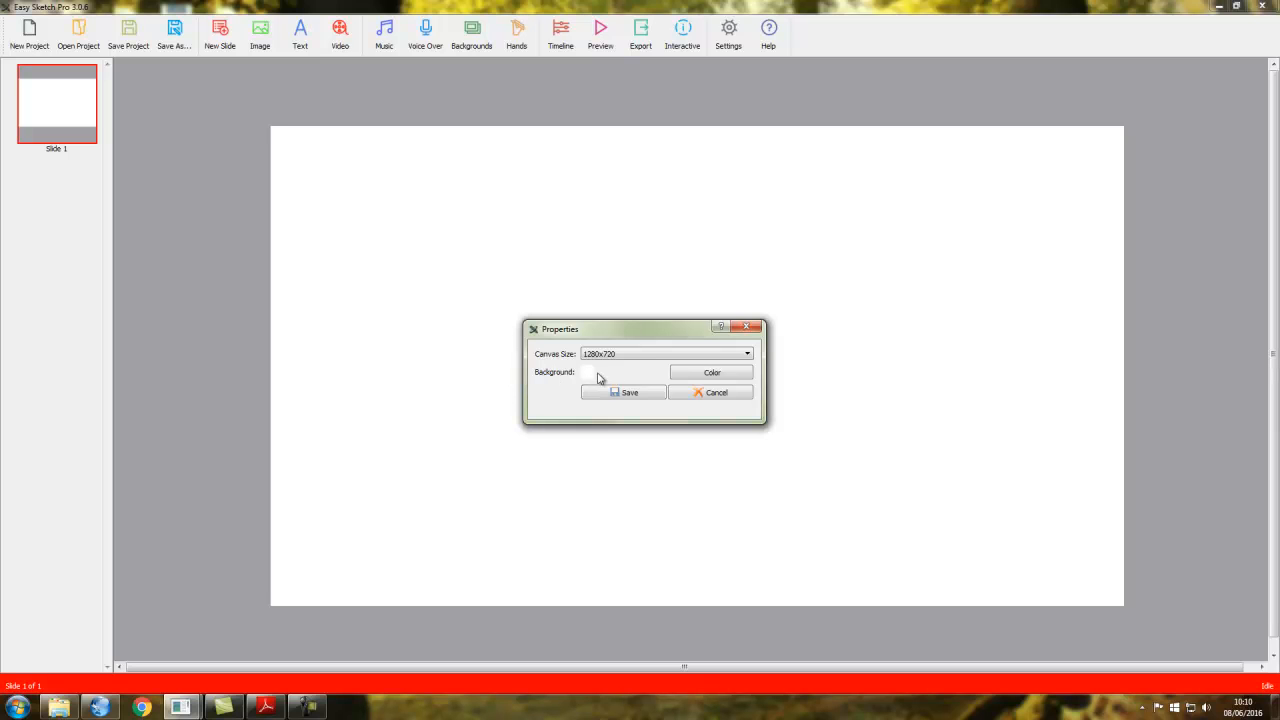
left_click(713, 374)
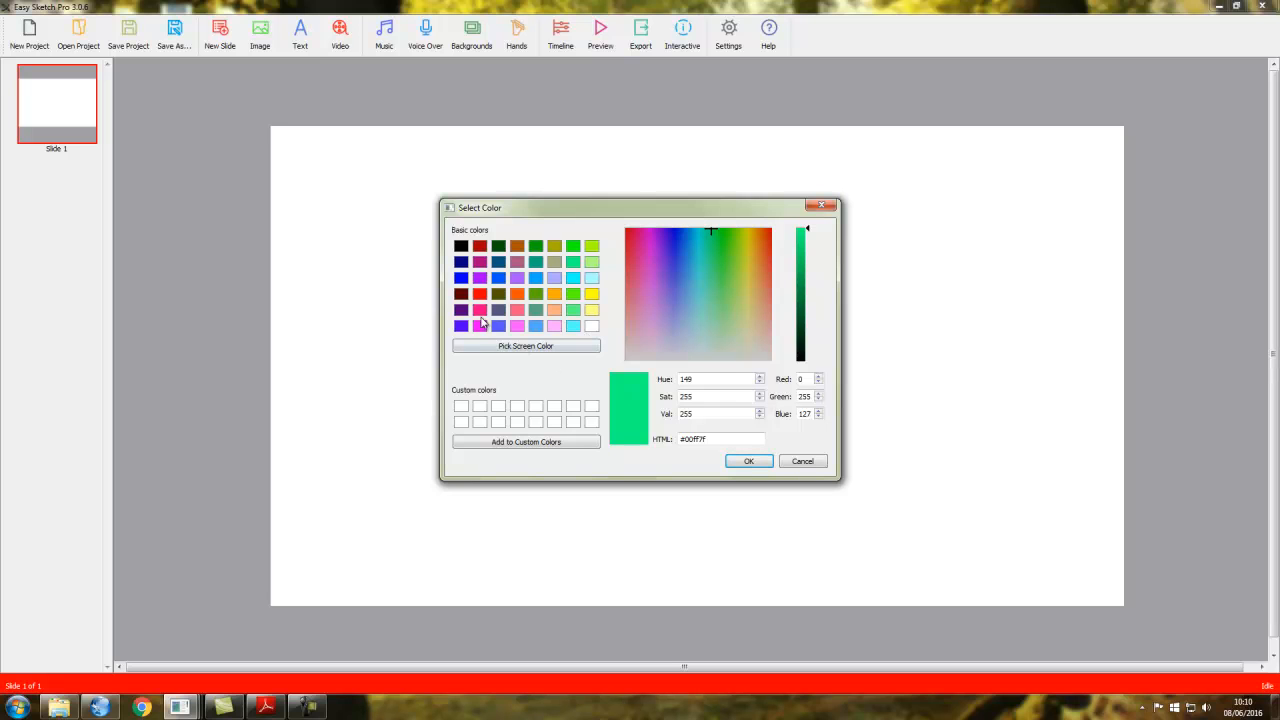
left_click(536, 277)
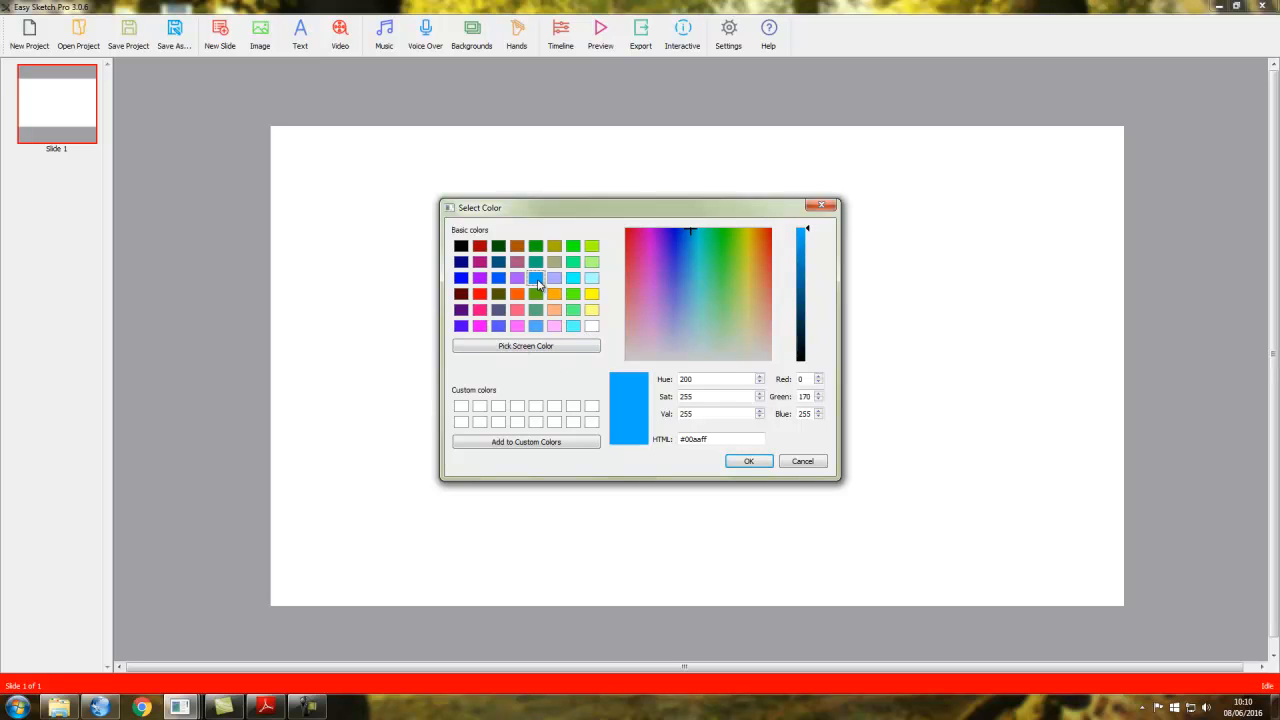
left_click(749, 462)
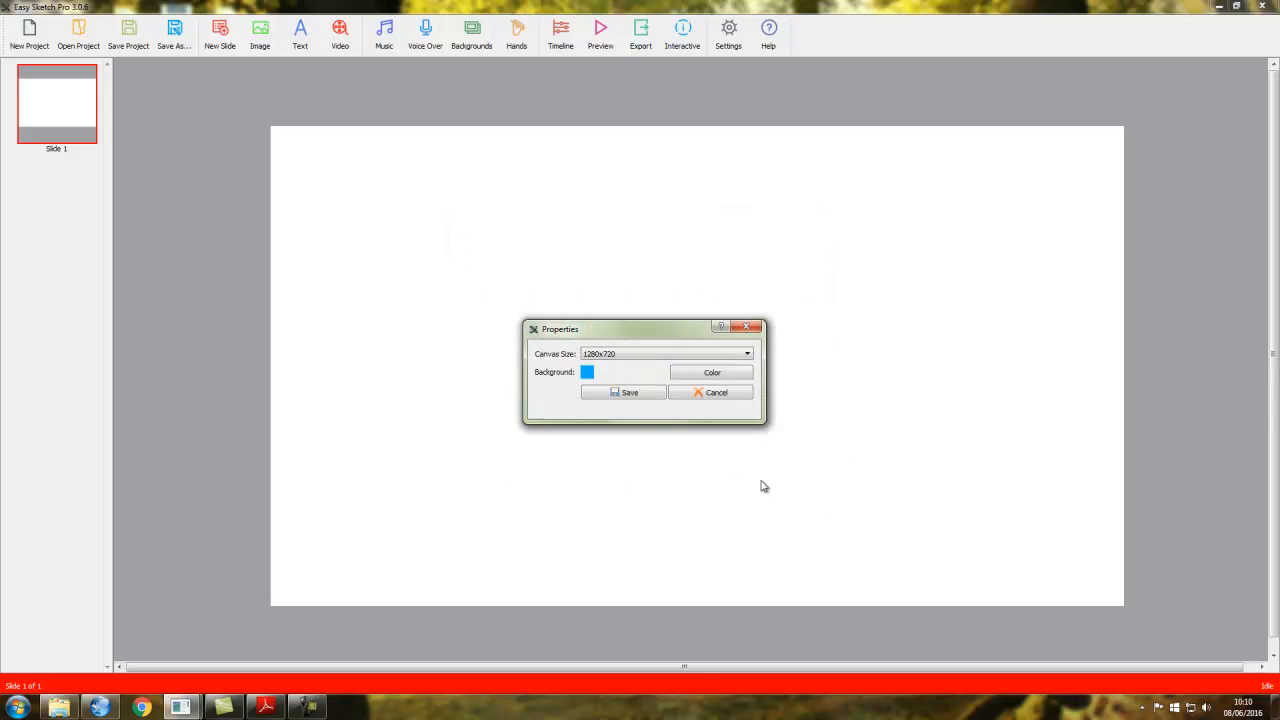
left_click(636, 396)
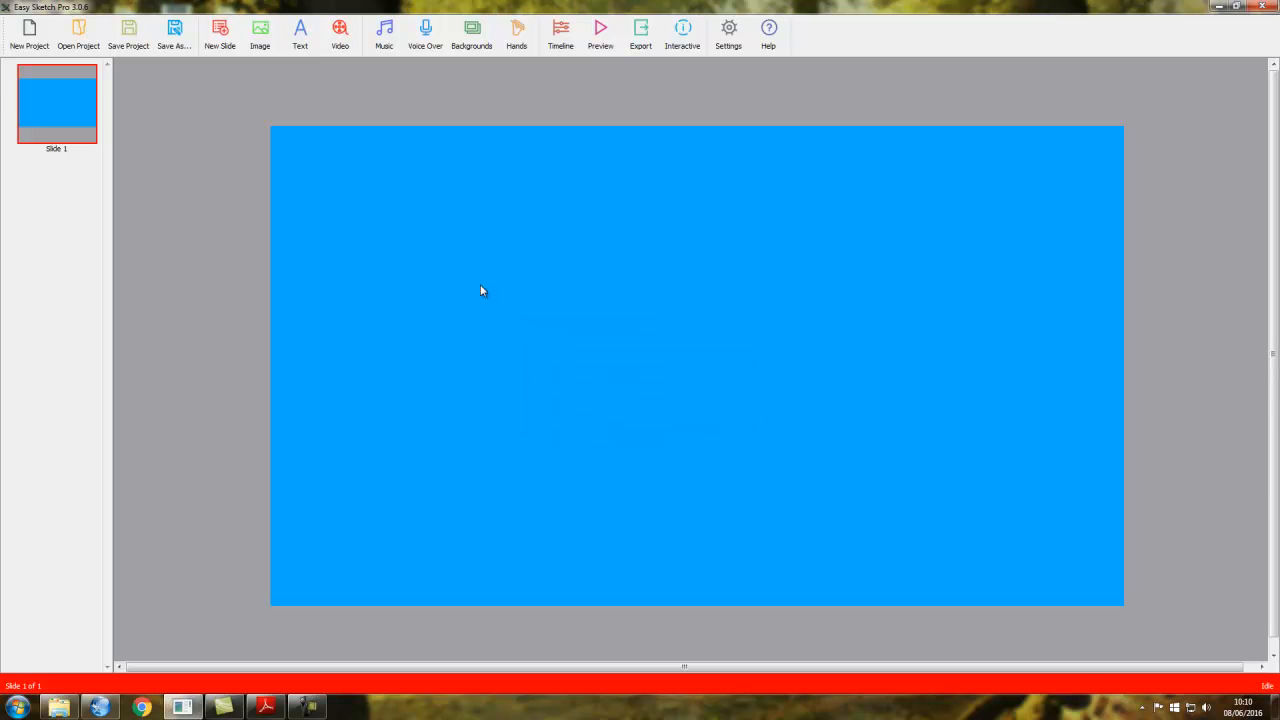
- Change the canvas background colour back to white and save the project properties
left_click(736, 42)
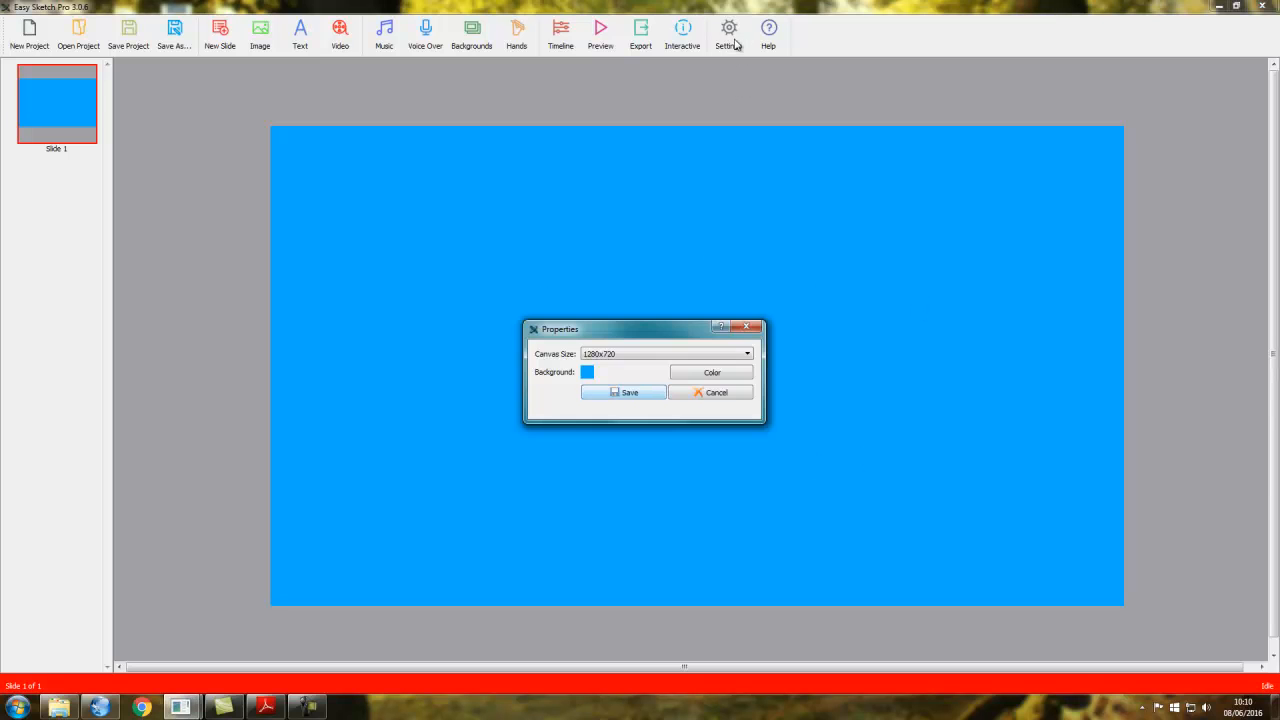
left_click(713, 372)
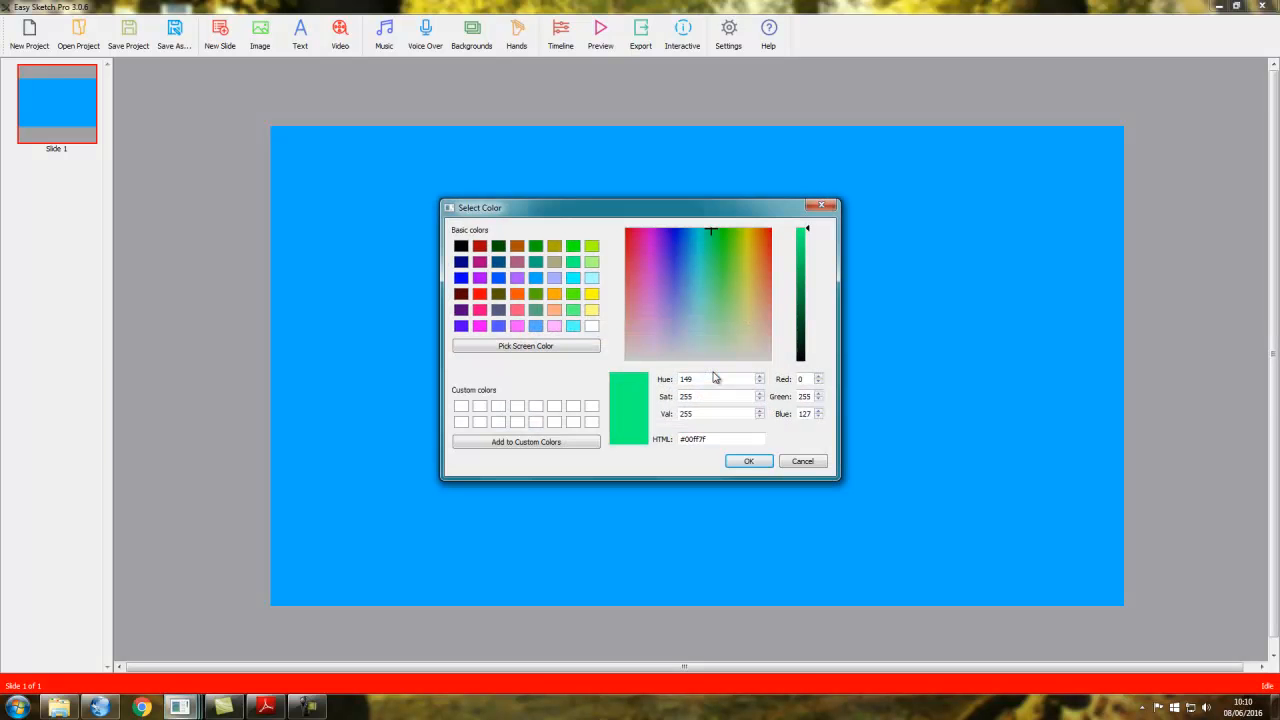
left_click(592, 326)
left_click(749, 461)
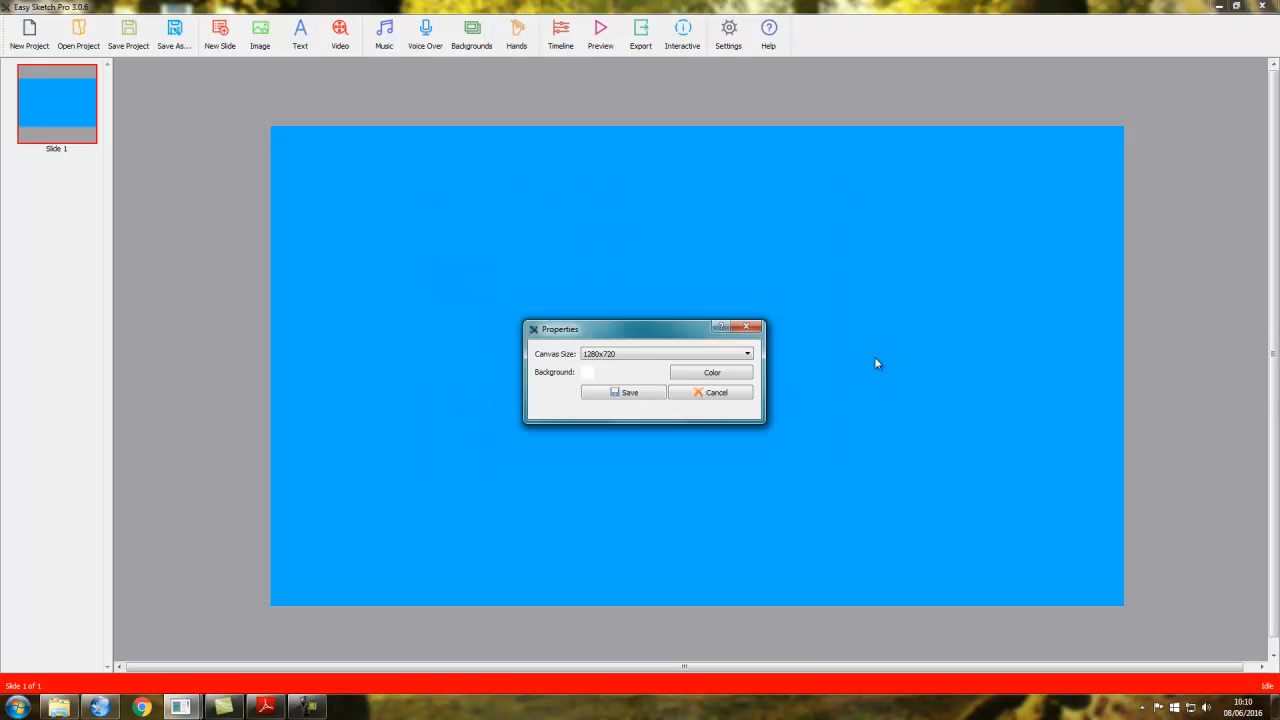
left_click(650, 394)
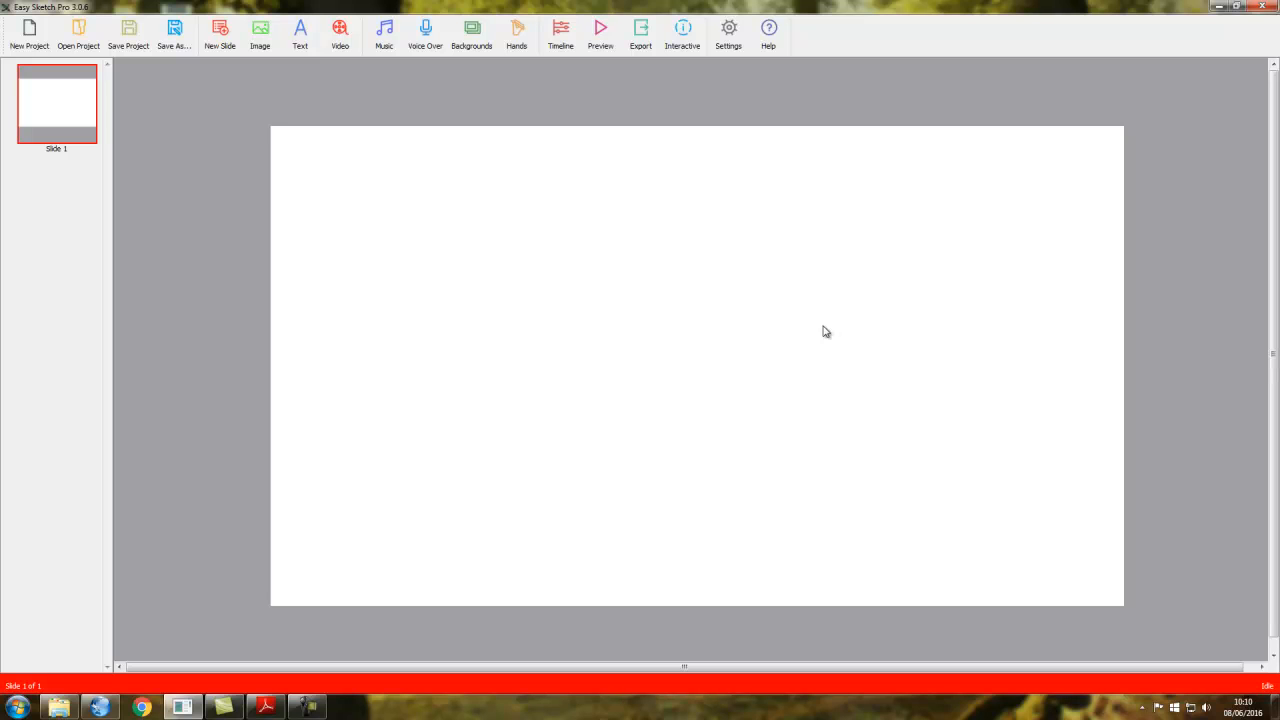
- Open the image library and browse its categories, including the Shapes and Pizza images
left_click(260, 35)
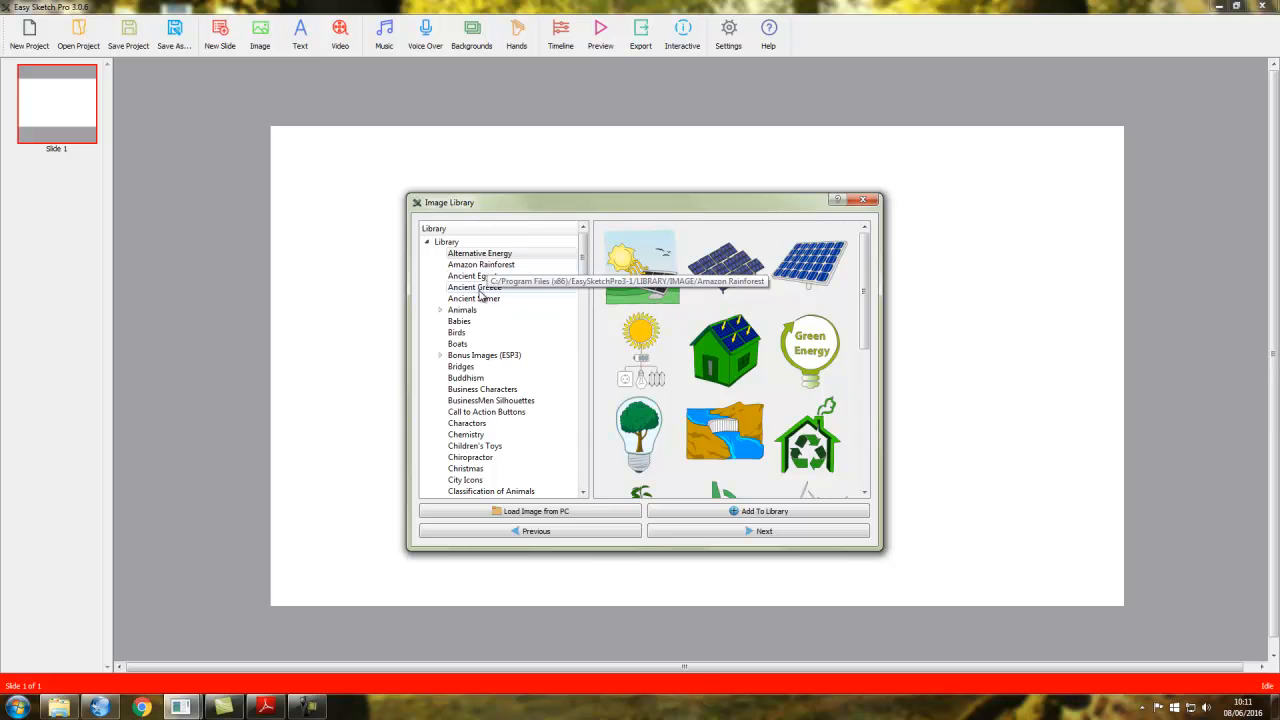
left_click_drag(584, 268, 588, 426)
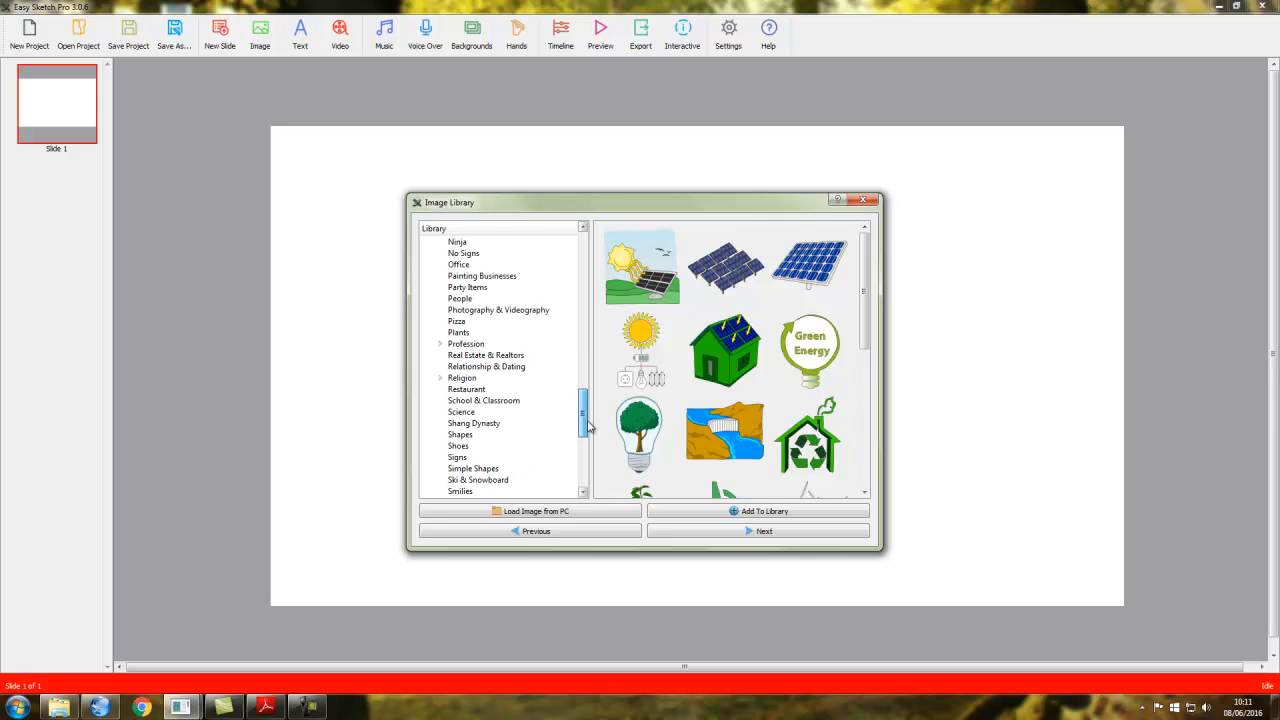
left_click(470, 436)
left_click_drag(865, 280, 867, 376)
left_click(458, 322)
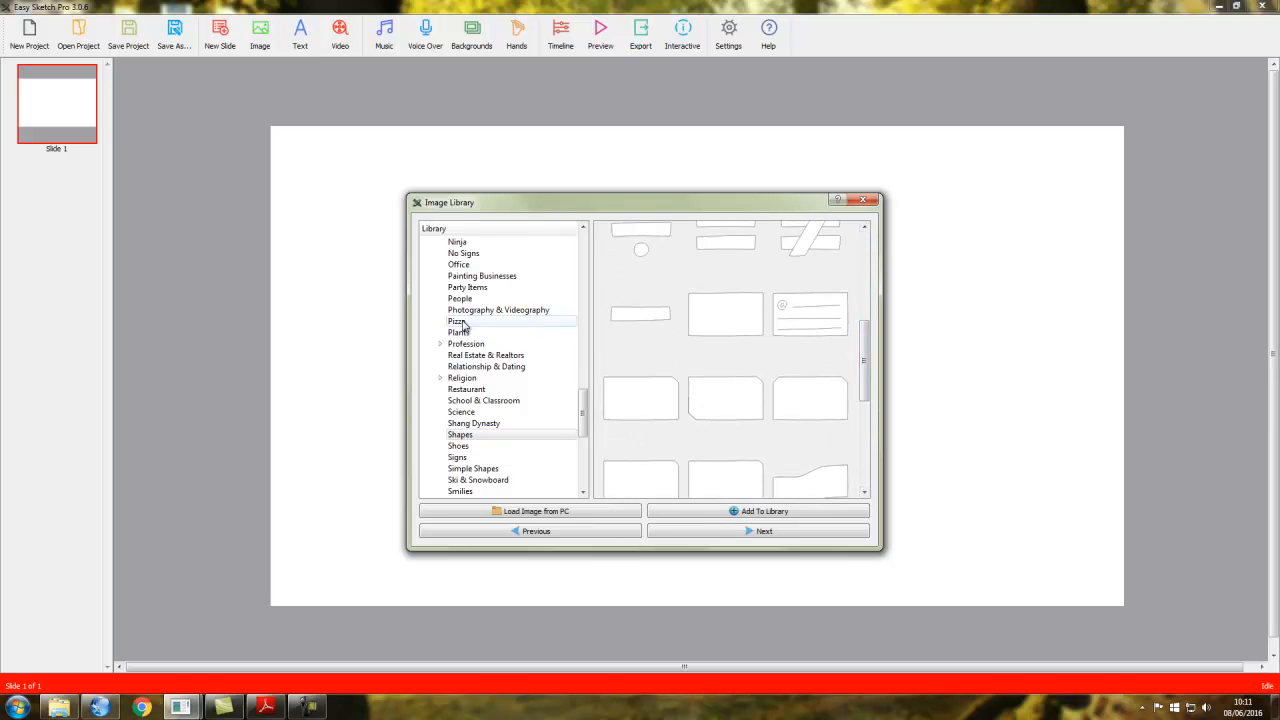
scroll(584, 263, "up", 15)
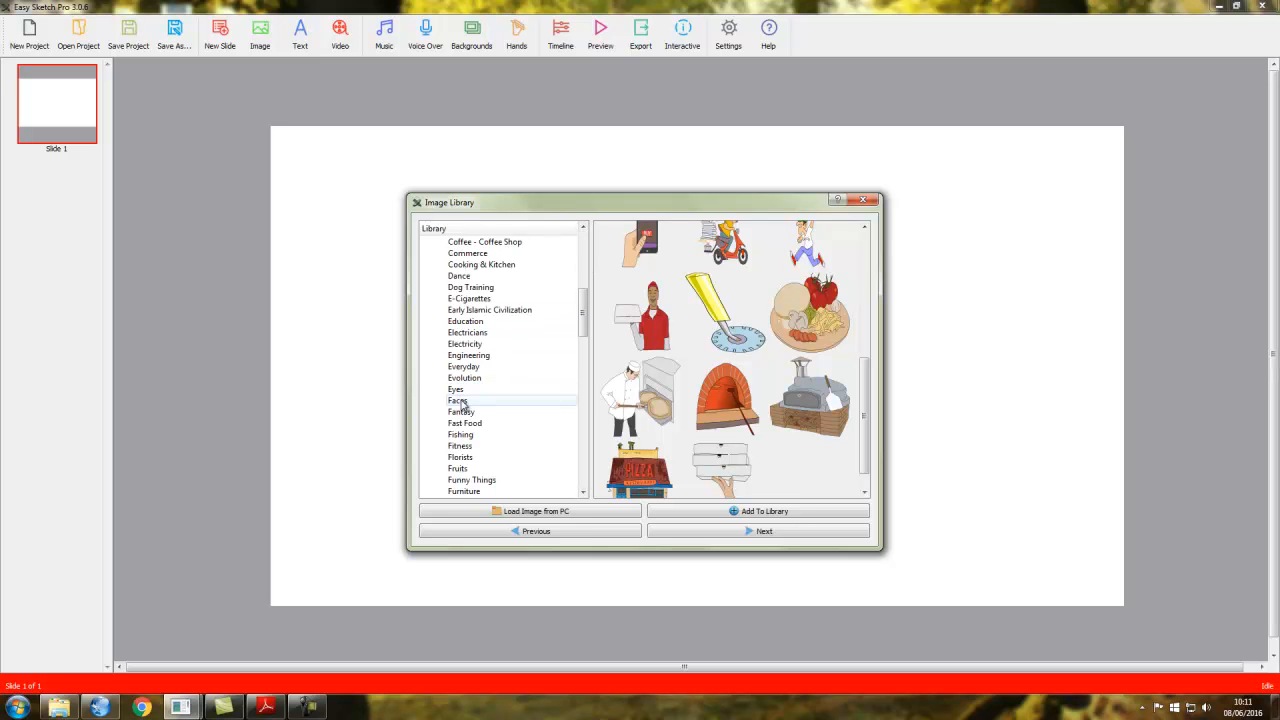
left_click_drag(584, 304, 590, 256)
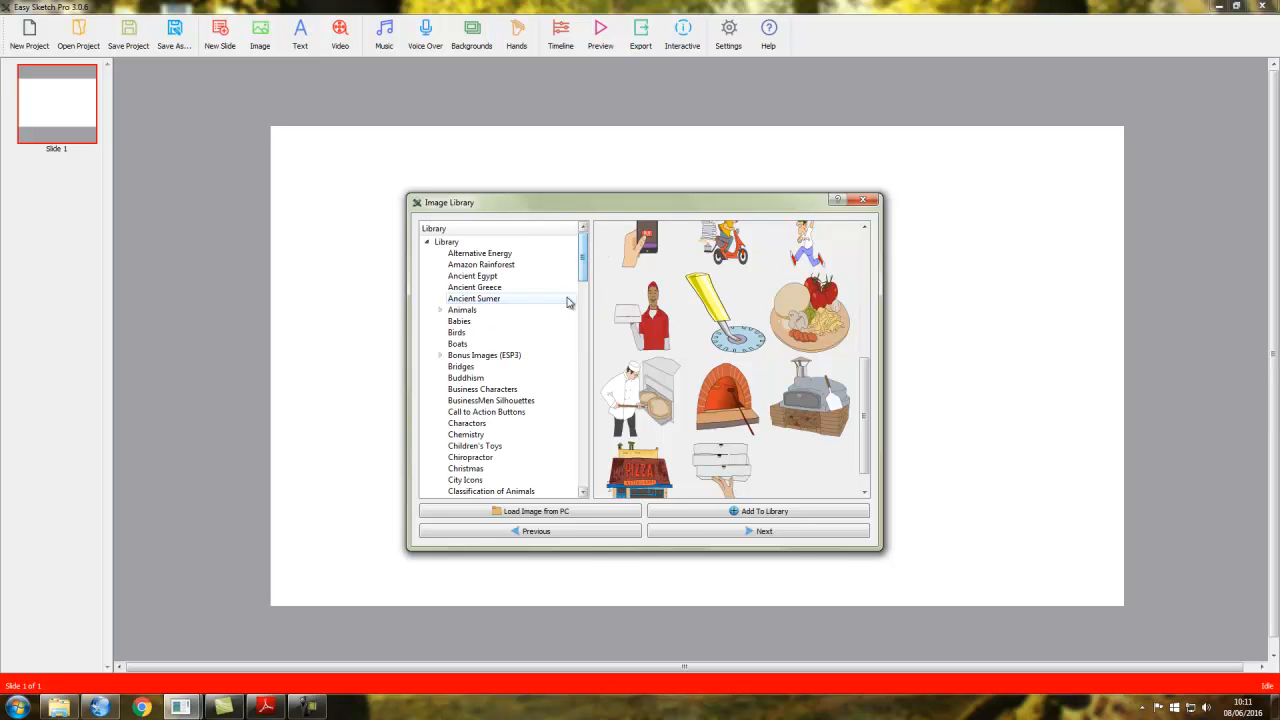
- Insert the striped cat with the red collar from the library's Animals category onto the slide
left_click(462, 311)
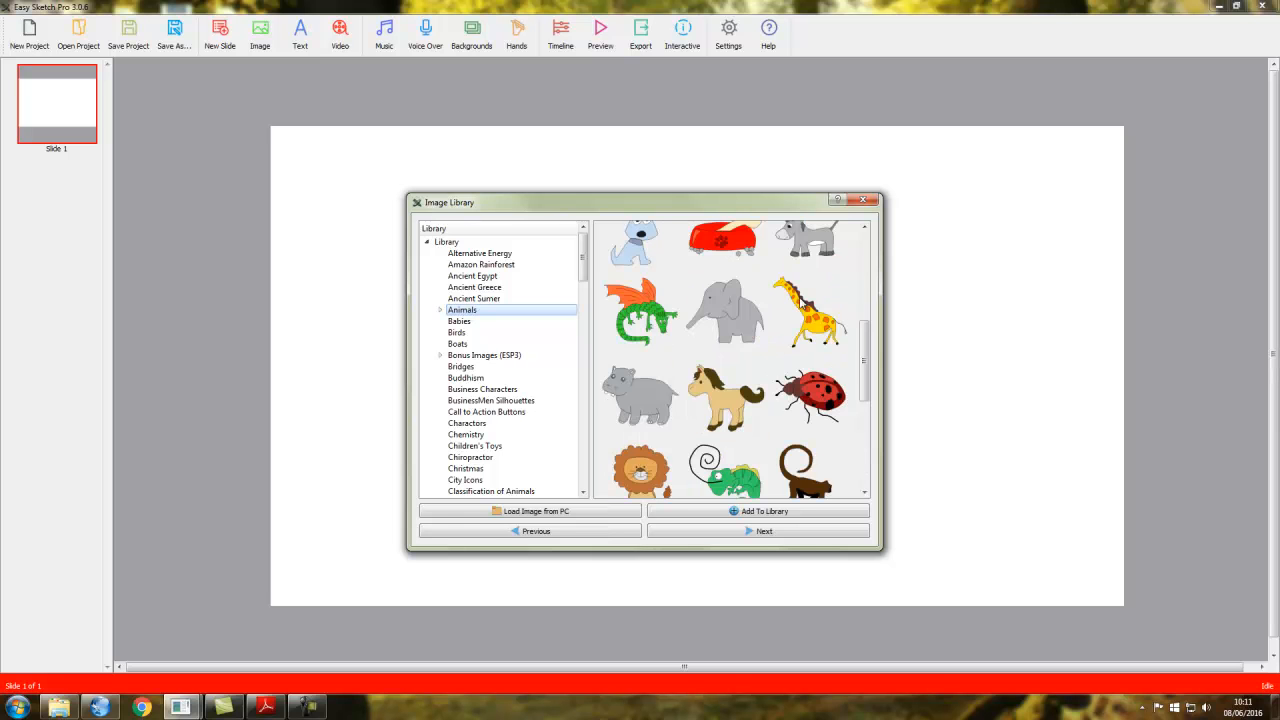
left_click_drag(872, 345, 873, 250)
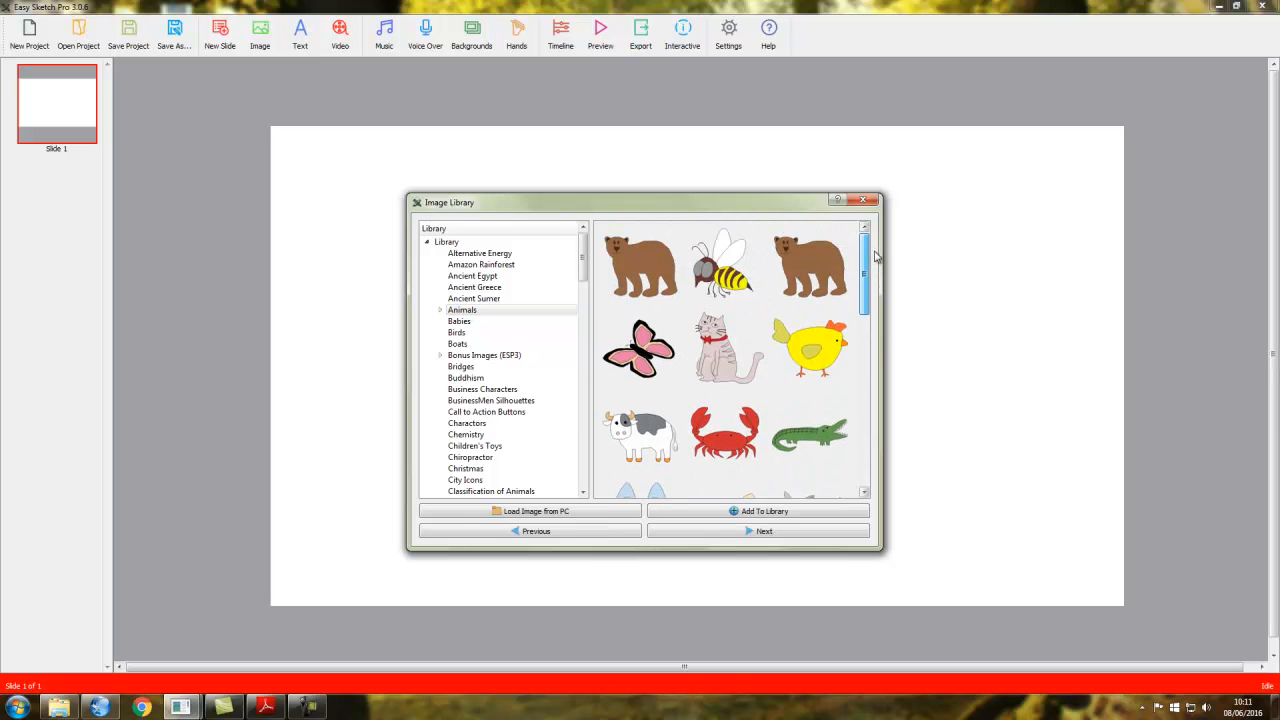
double_click(716, 360)
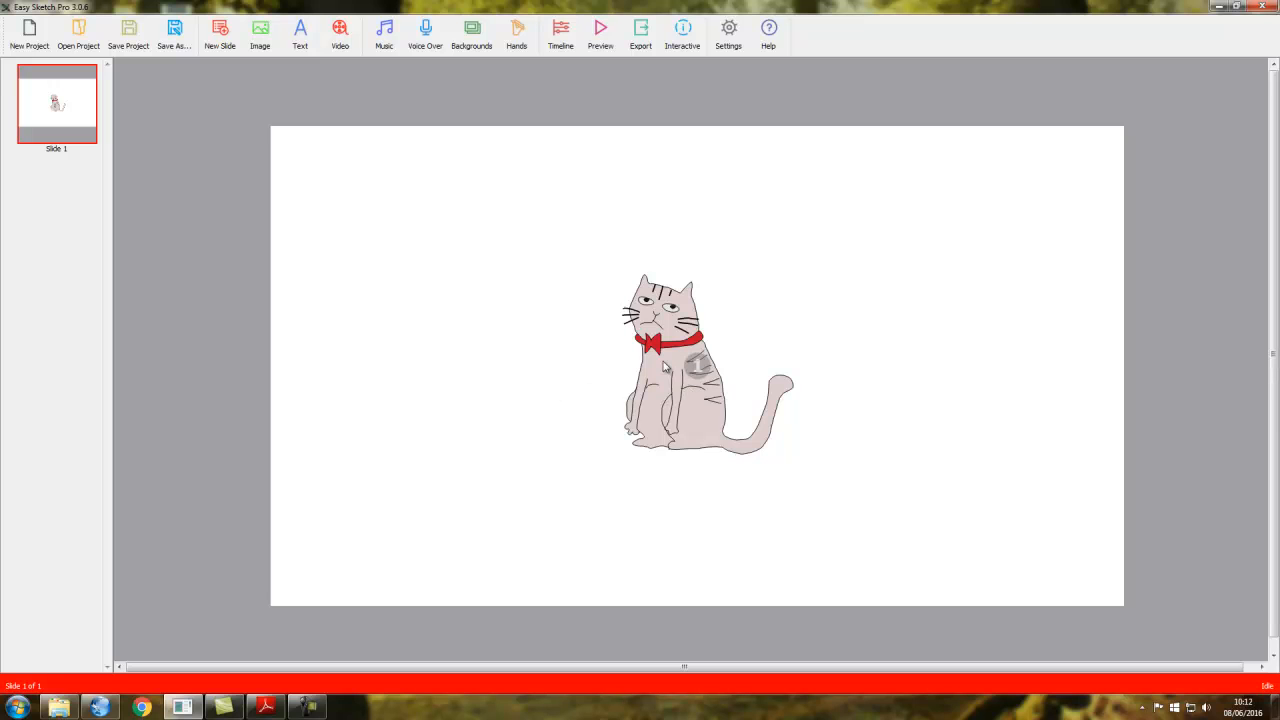
- Shrink the cat slightly and place it above and to the left of the canvas centre, and preview the slide
left_click(663, 368)
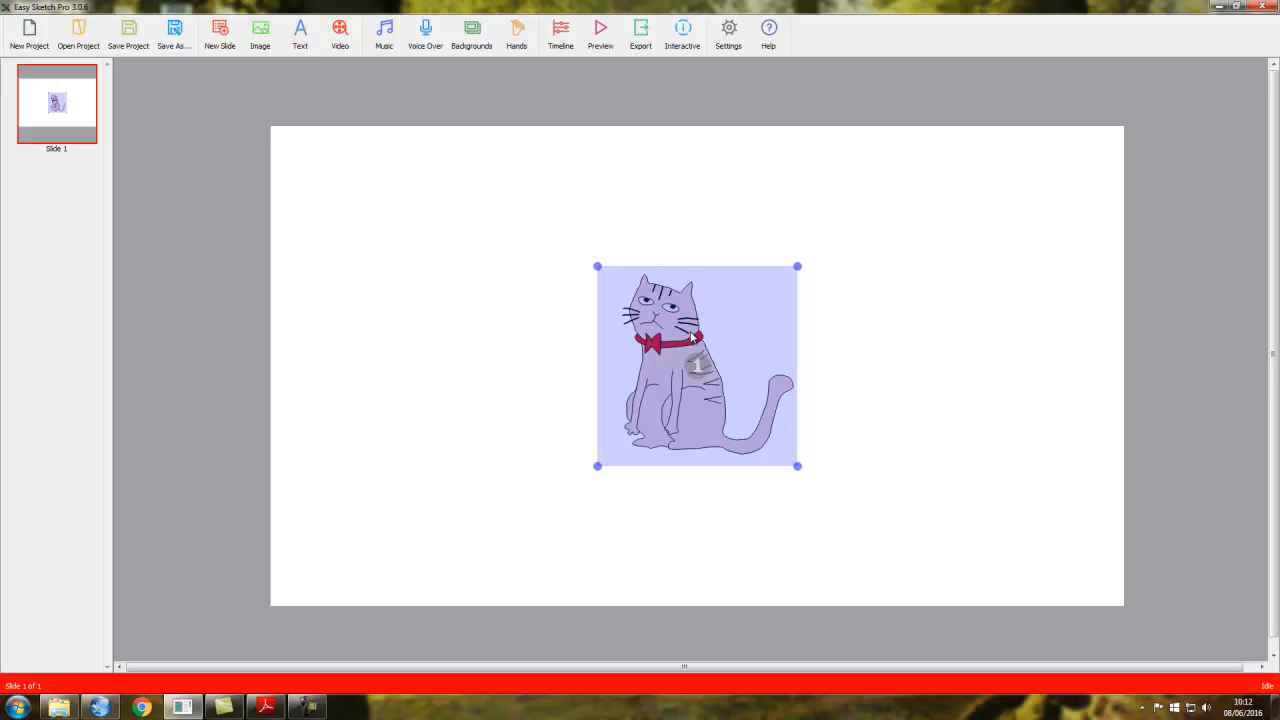
left_click_drag(745, 338, 642, 373)
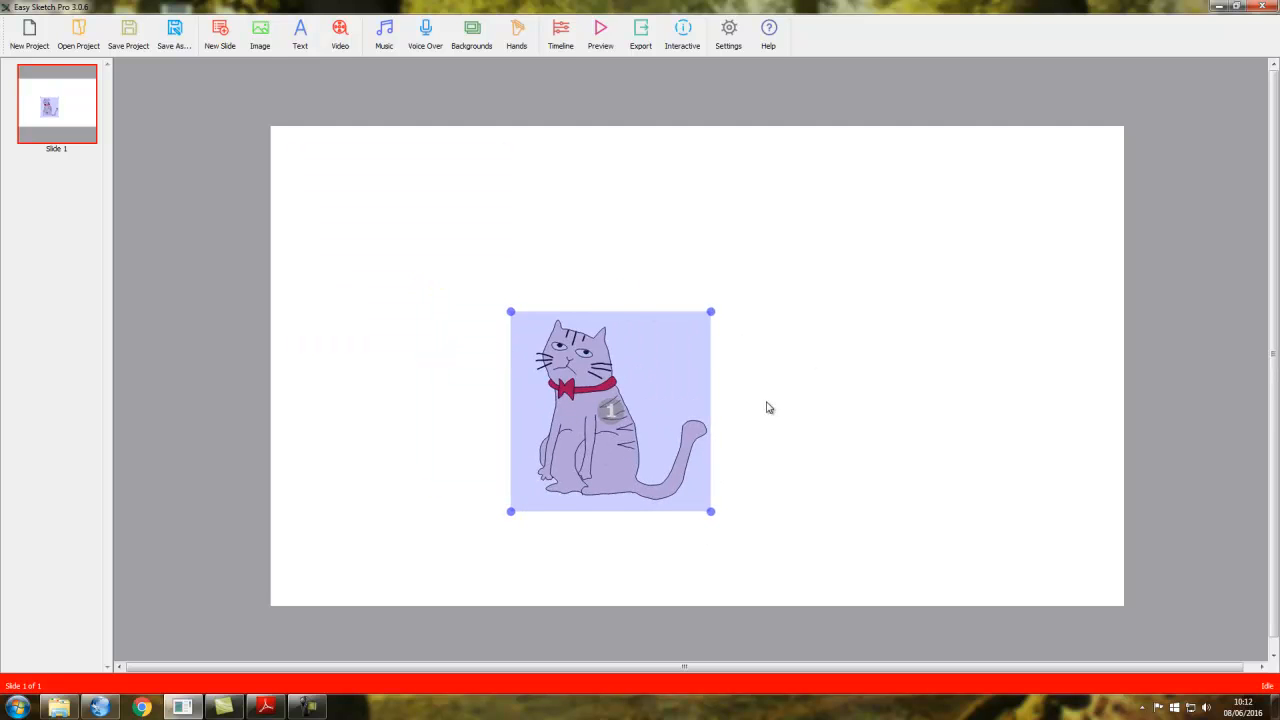
mouse_move(714, 317)
left_mouse_down()
mouse_move(623, 271)
mouse_move(600, 291)
mouse_move(638, 361)
mouse_move(660, 330)
mouse_move(526, 390)
mouse_move(746, 506)
mouse_move(727, 353)
mouse_move(677, 320)
mouse_move(717, 340)
mouse_move(740, 326)
mouse_move(617, 367)
mouse_move(694, 317)
mouse_move(726, 326)
mouse_move(725, 359)
mouse_move(723, 320)
mouse_move(704, 318)
left_mouse_up()
left_click_drag(660, 371, 631, 283)
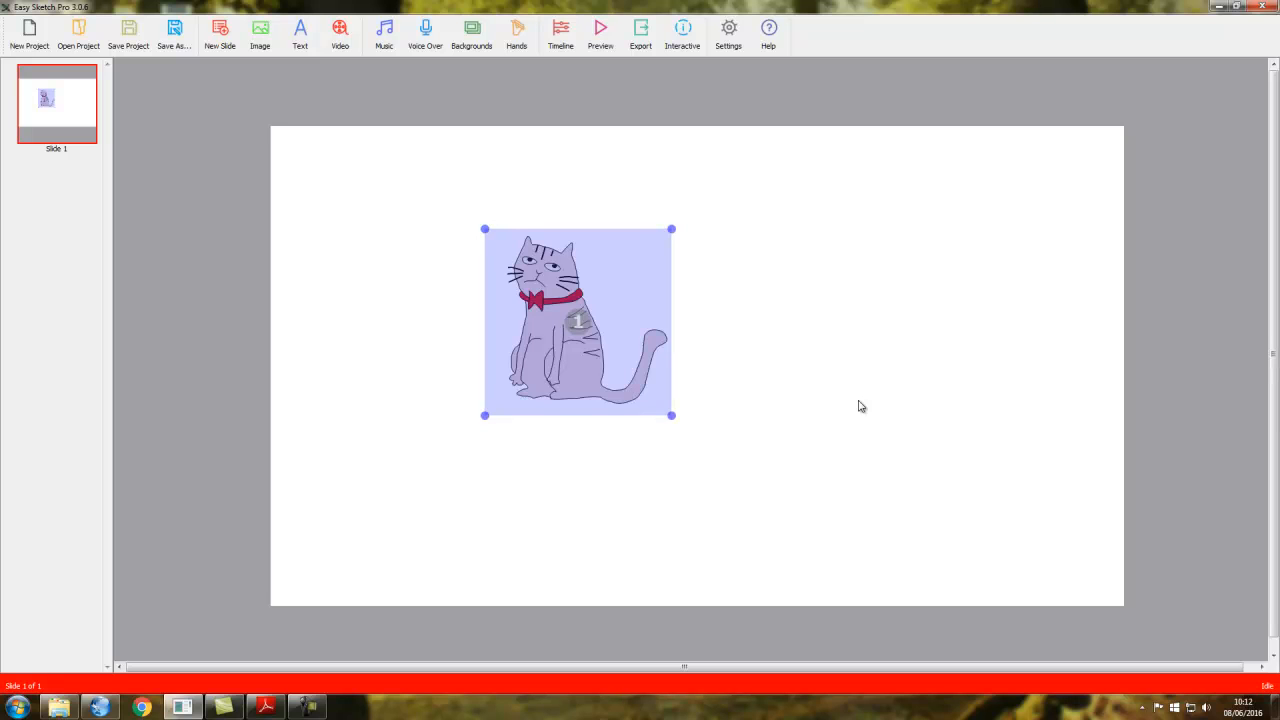
left_click(601, 37)
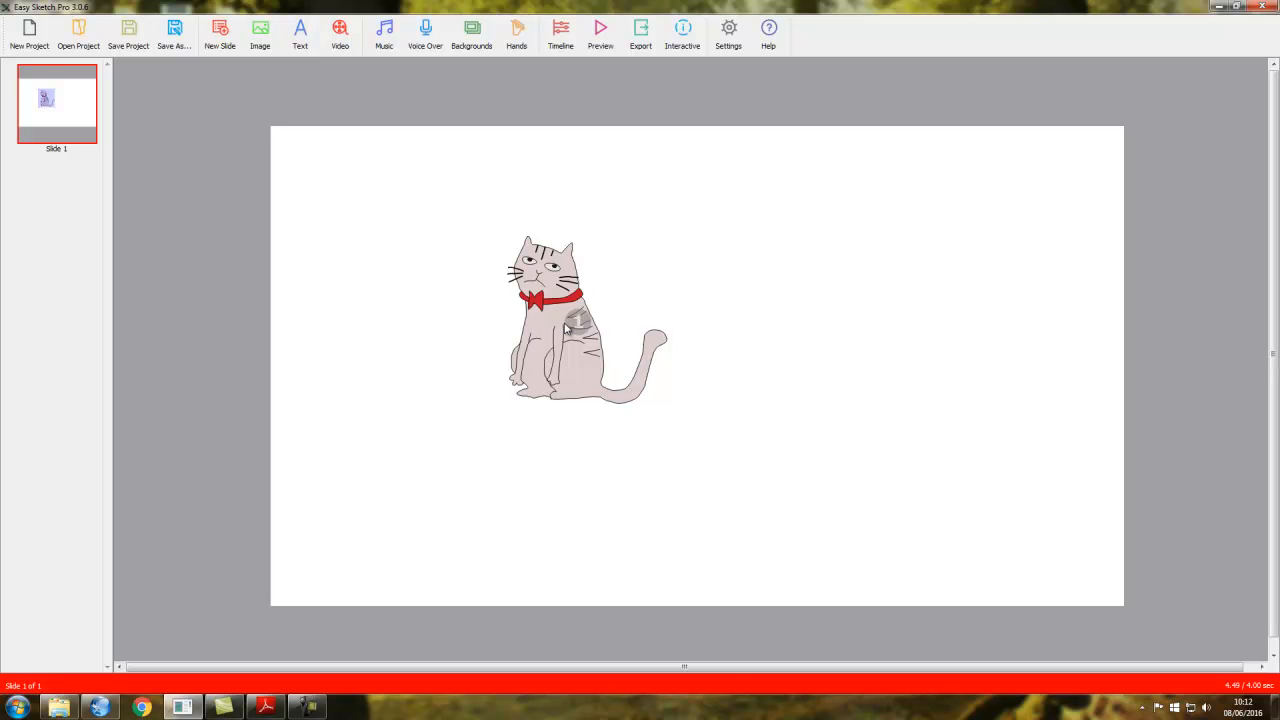
- Set the cat's draw style to Drag by hand, save its properties and preview the slide
left_click(560, 325)
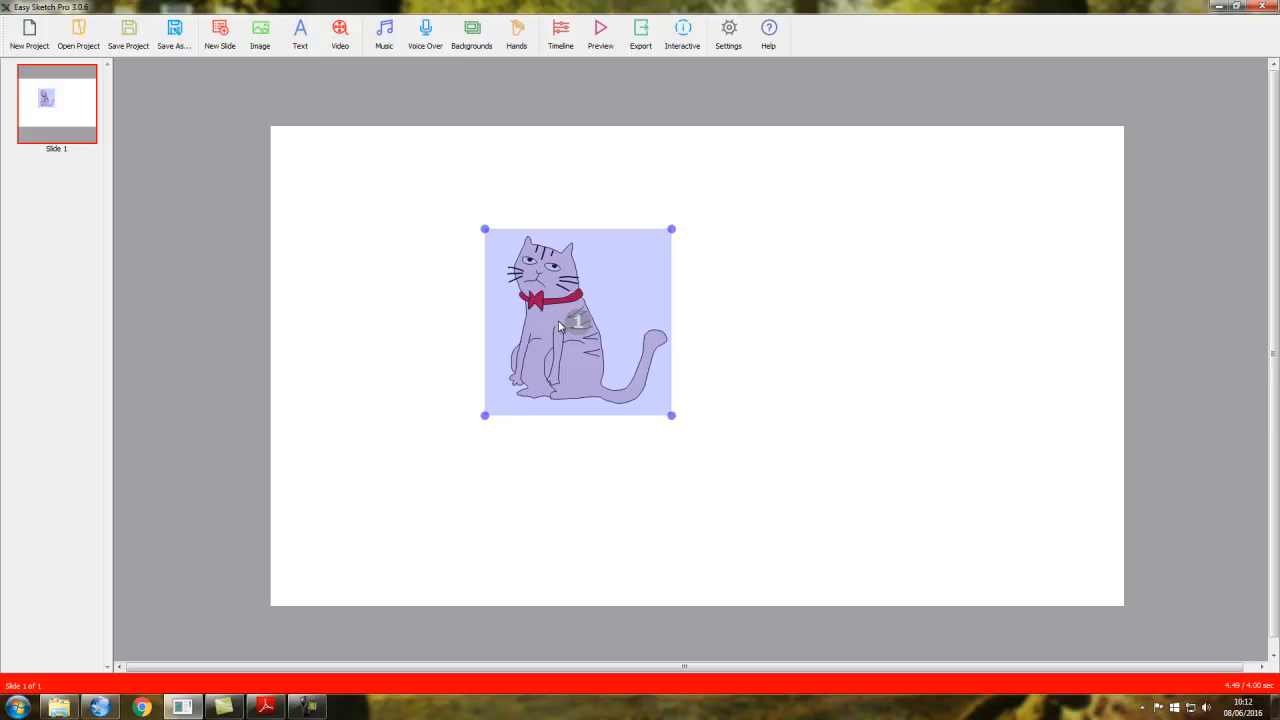
right_click(560, 325)
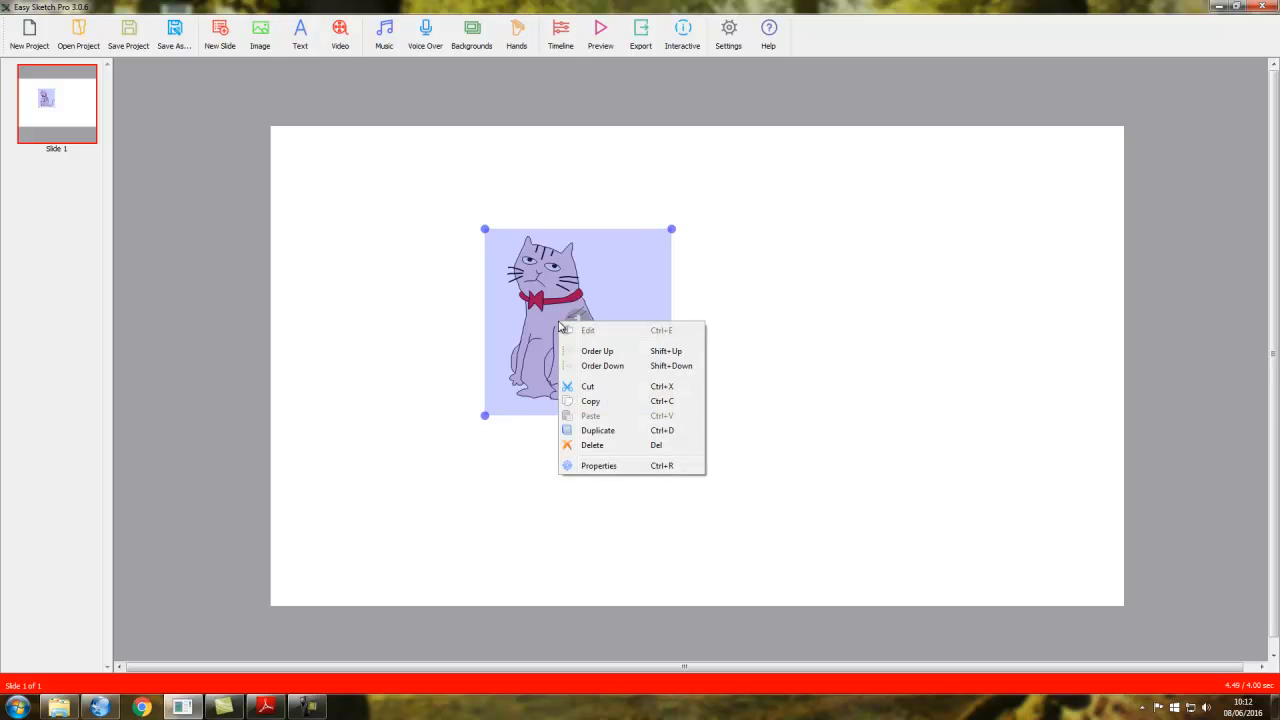
left_click(599, 466)
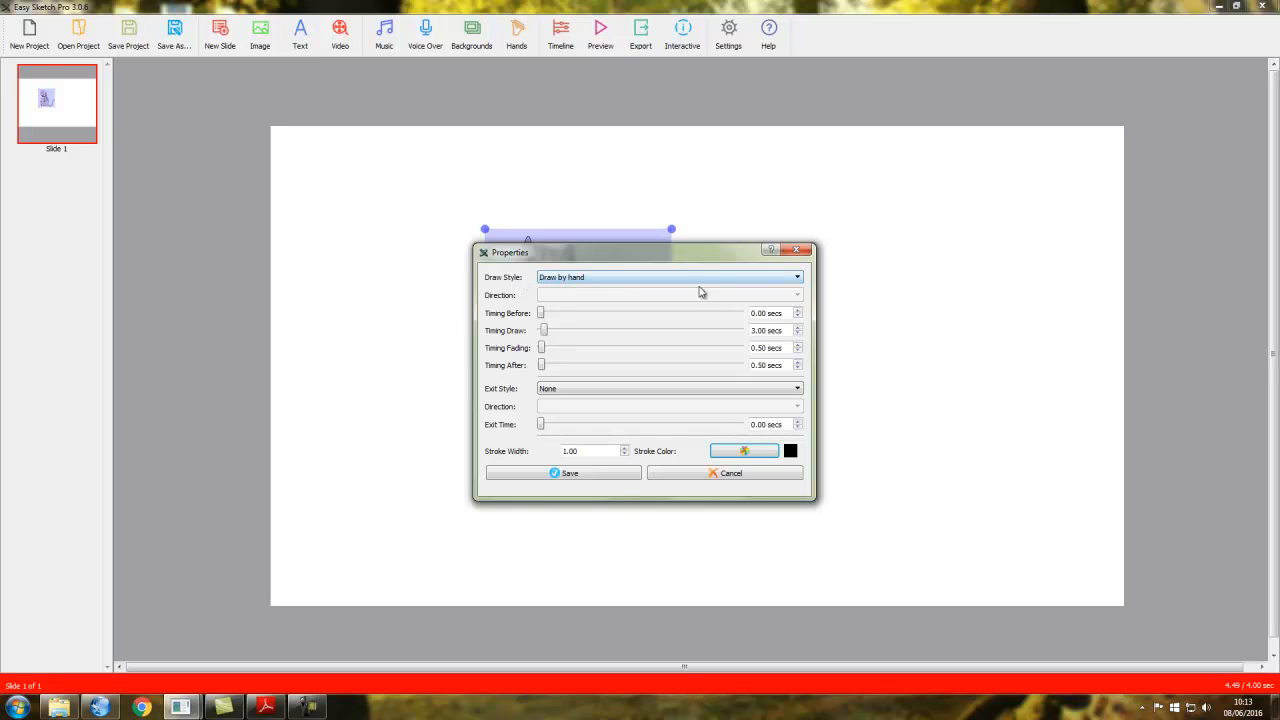
left_click(799, 280)
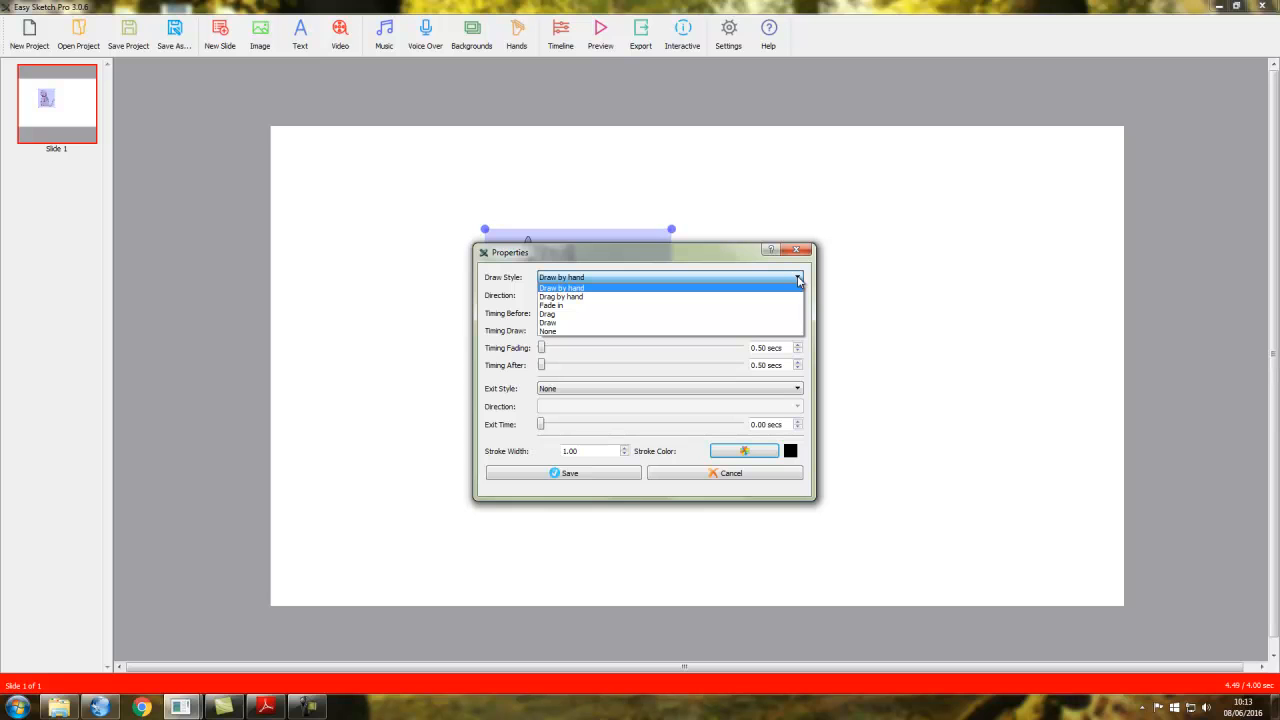
left_click(566, 299)
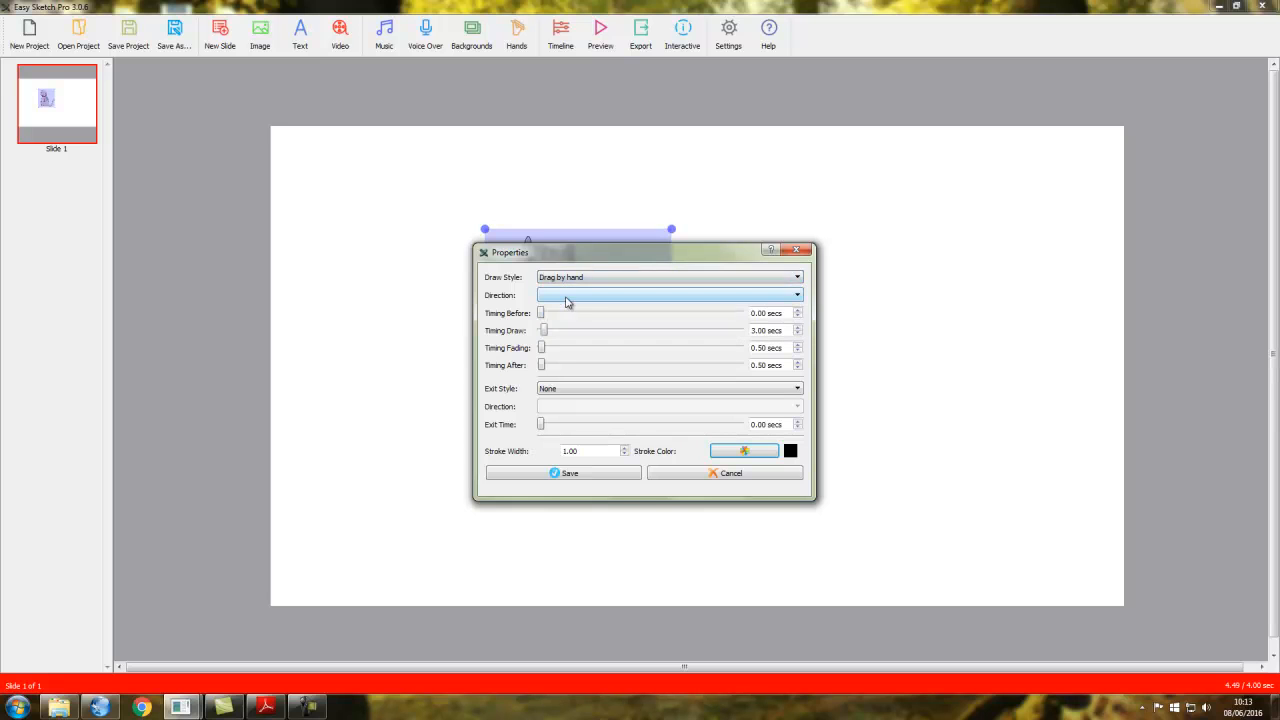
left_click(596, 477)
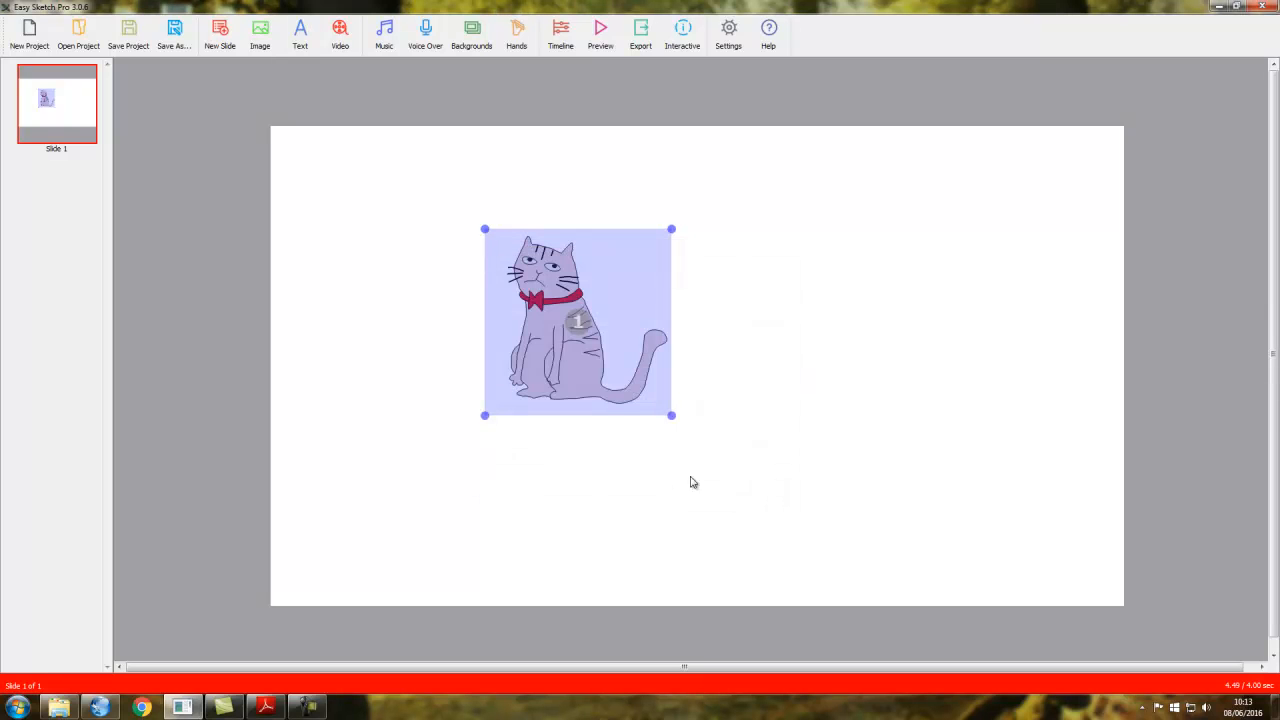
left_click(598, 37)
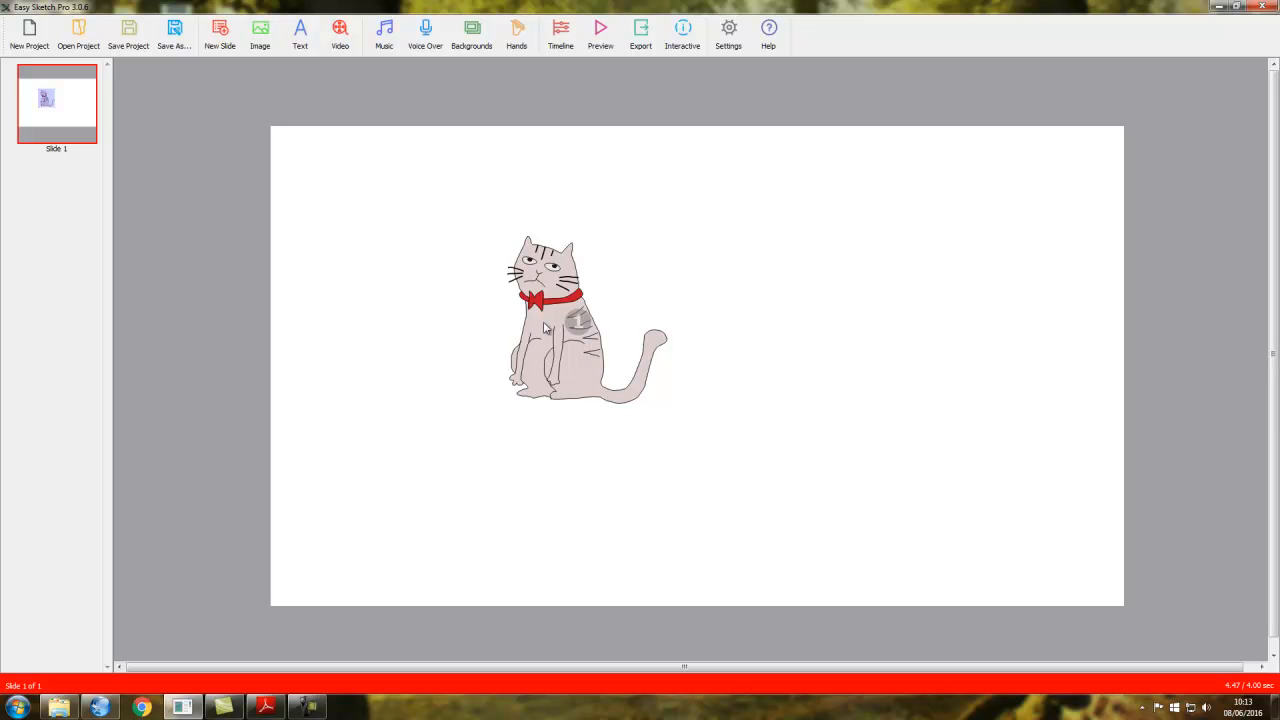
- Set the cat's drag direction to Bottom, save its properties and preview the slide
left_click(545, 328)
right_click(545, 324)
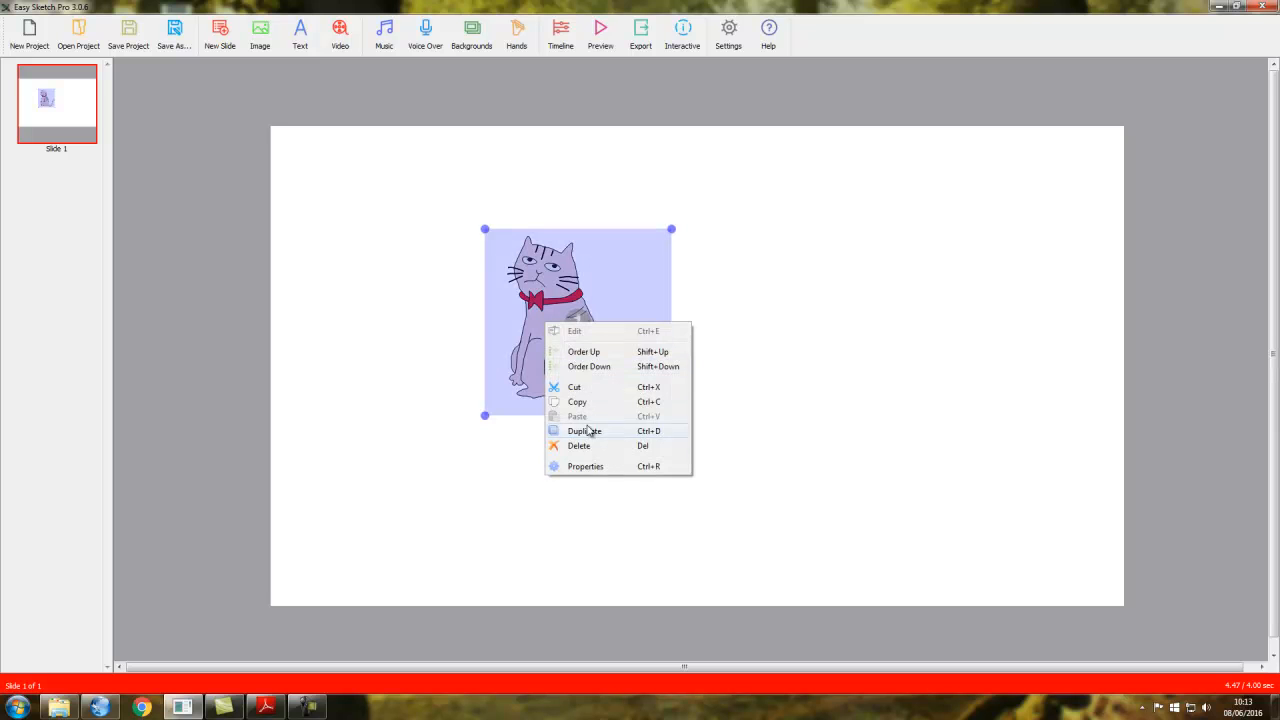
left_click(598, 468)
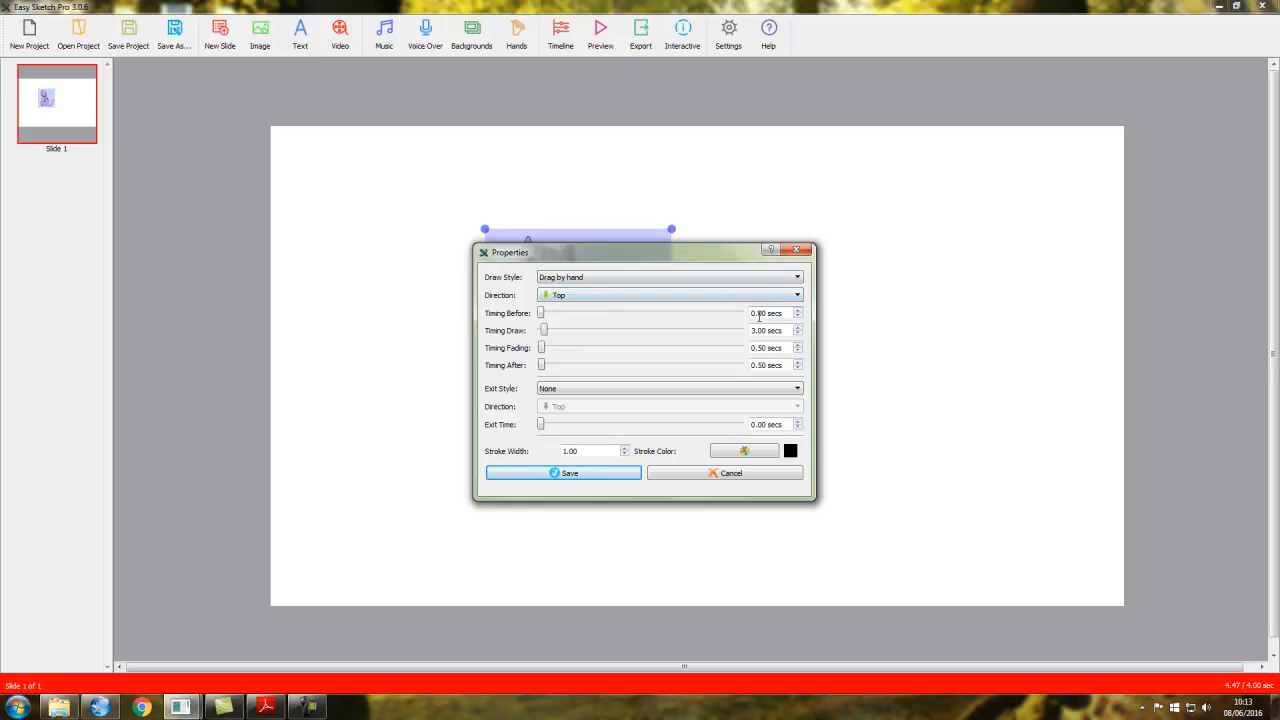
left_click(798, 297)
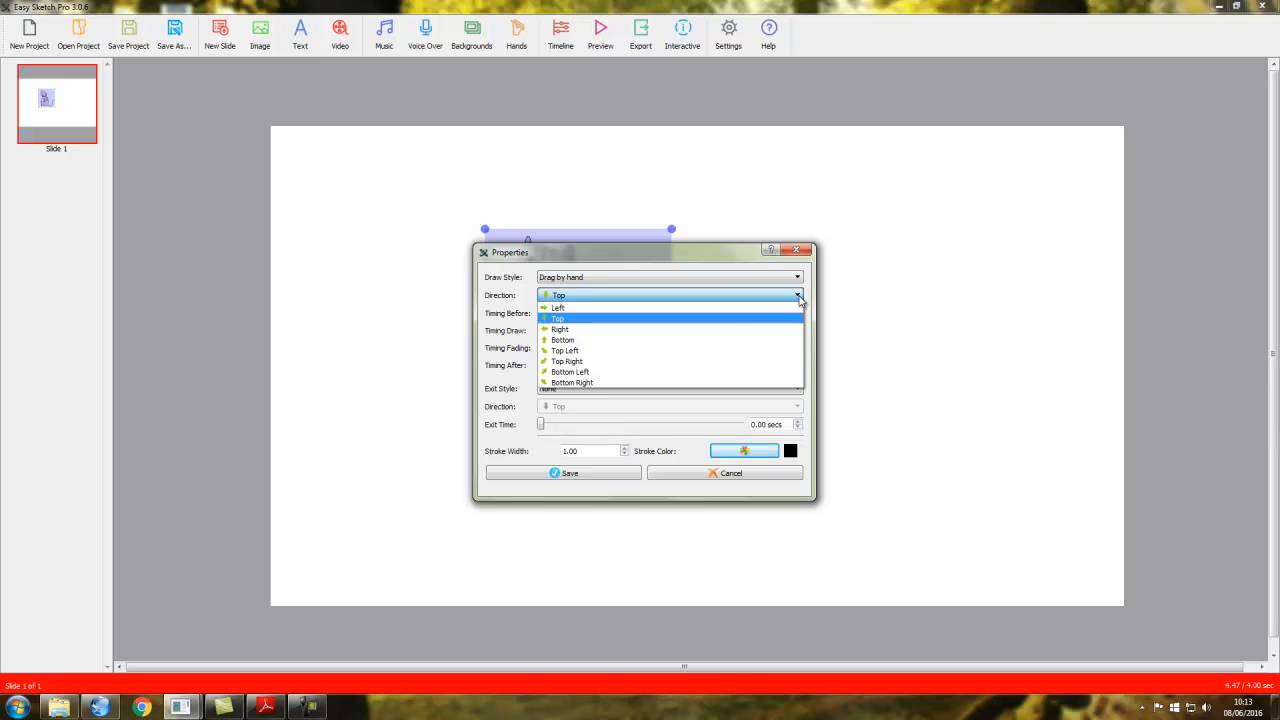
left_click(564, 342)
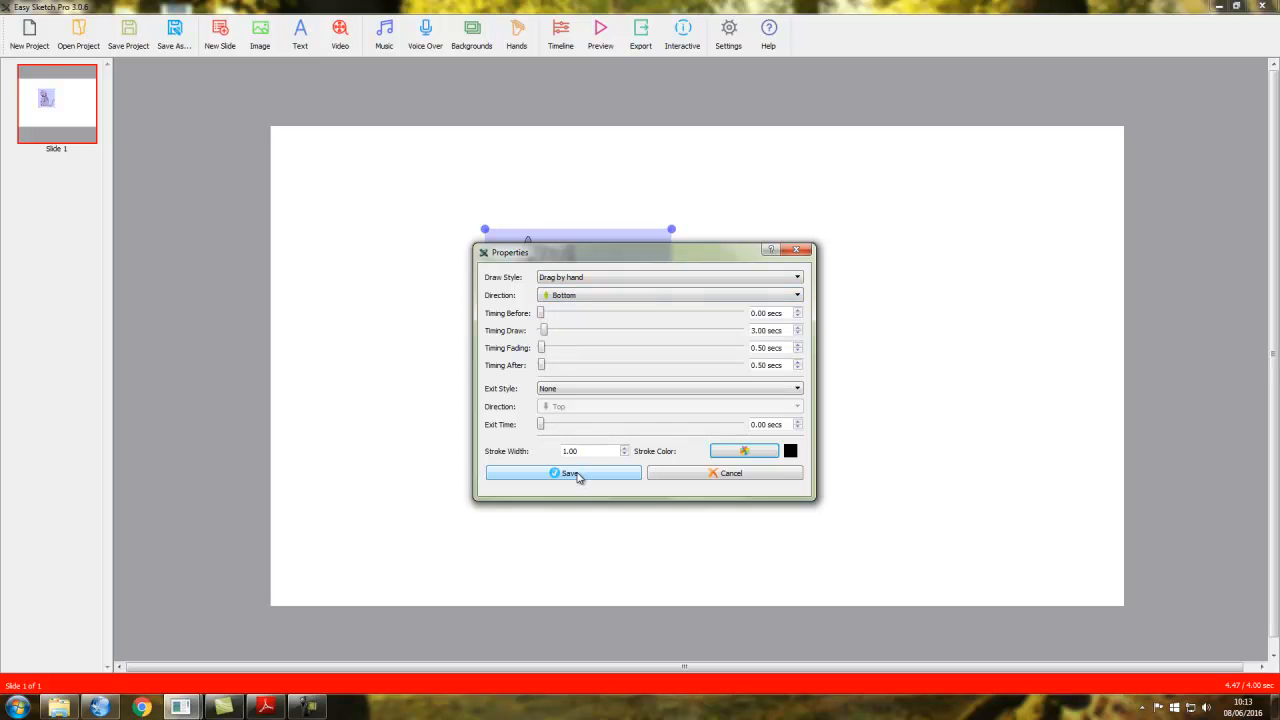
left_click(568, 474)
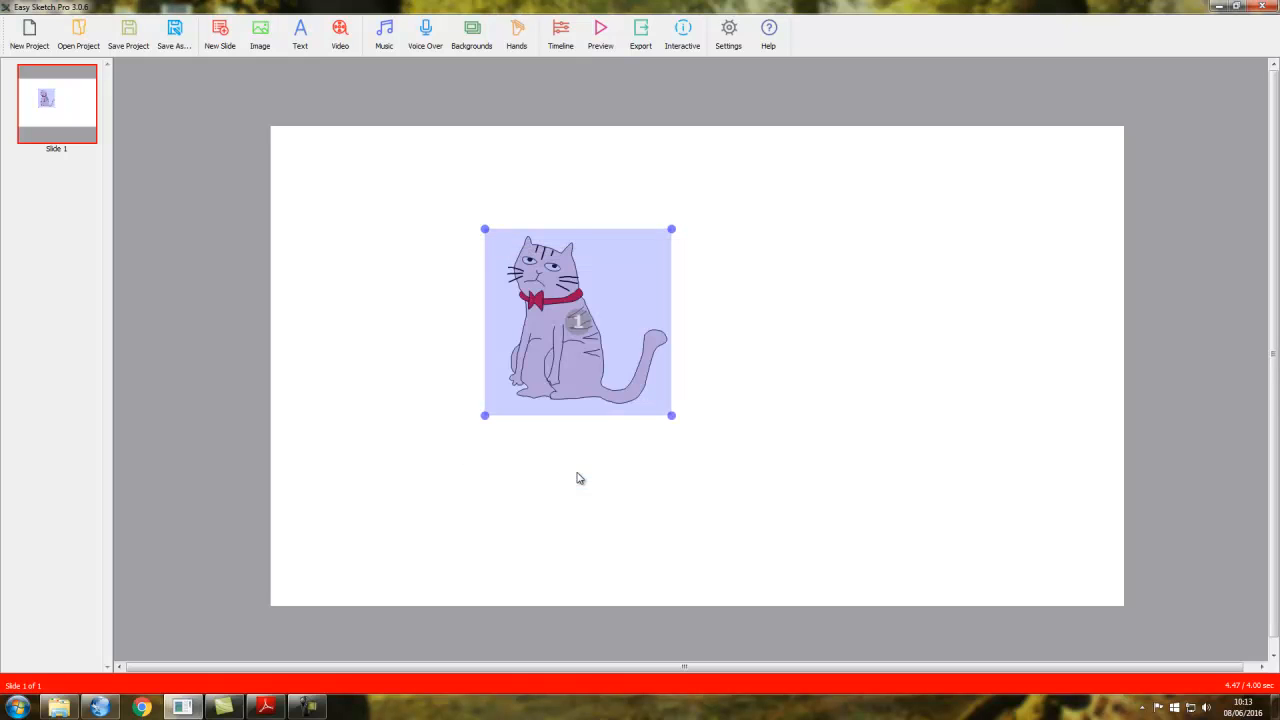
left_click(601, 36)
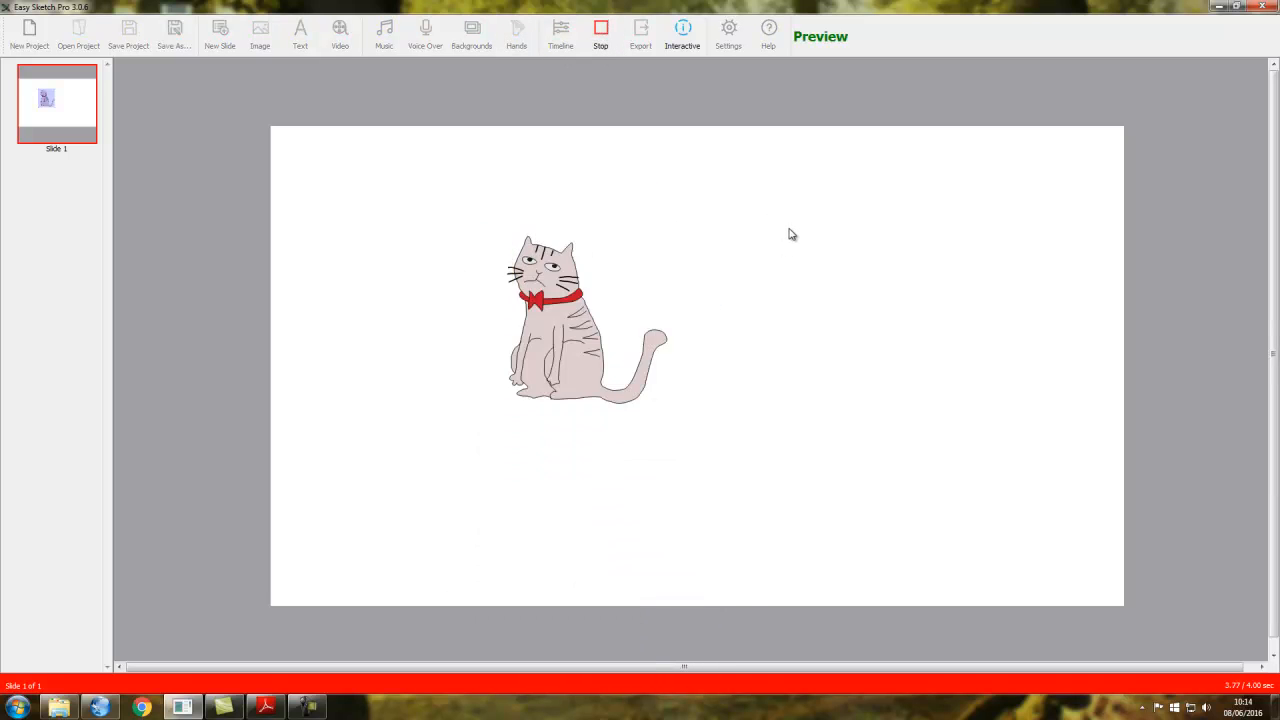
- Change the cat's draw style to Fade in, save its properties and preview the slide
left_click(560, 322)
right_click(545, 323)
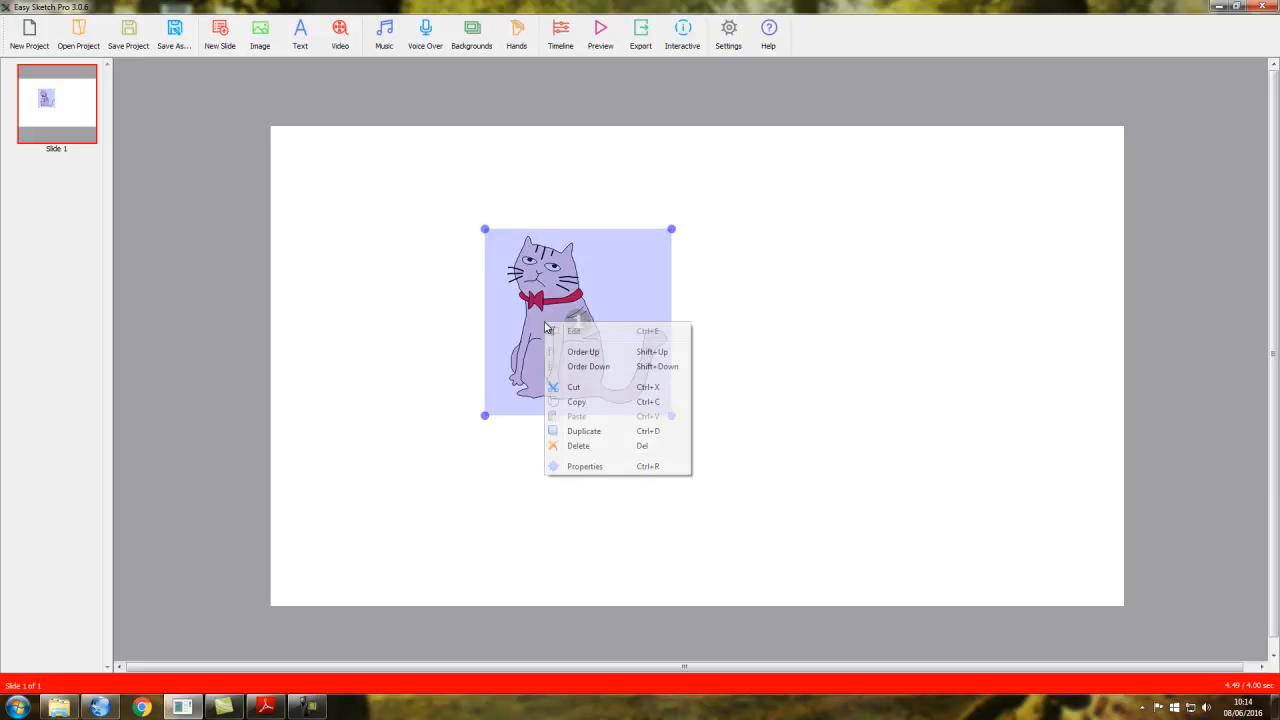
left_click(600, 467)
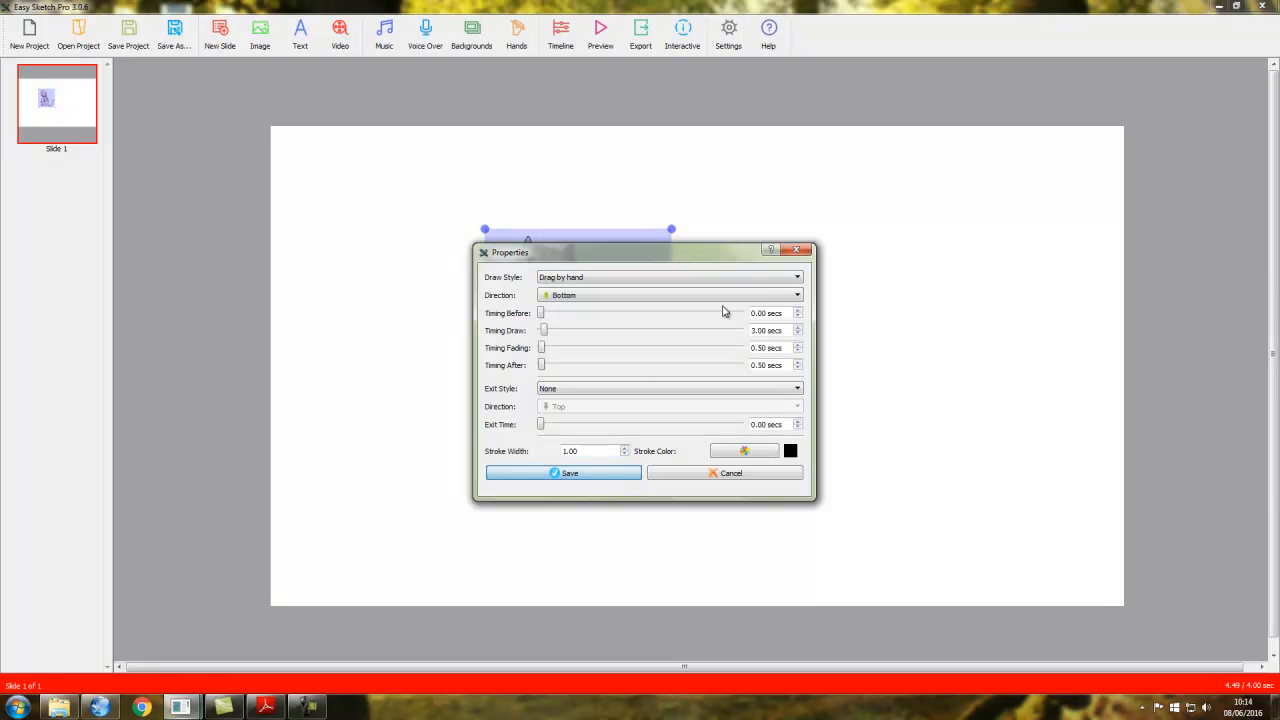
left_click(798, 278)
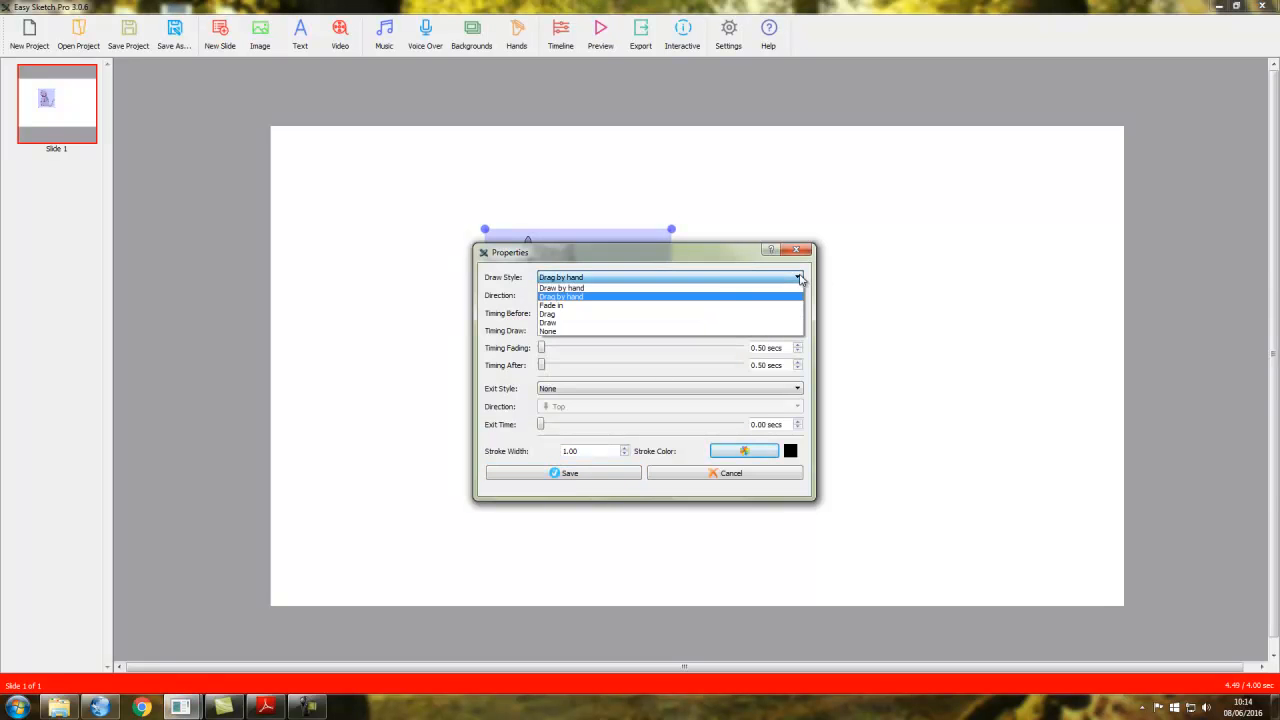
left_click(563, 305)
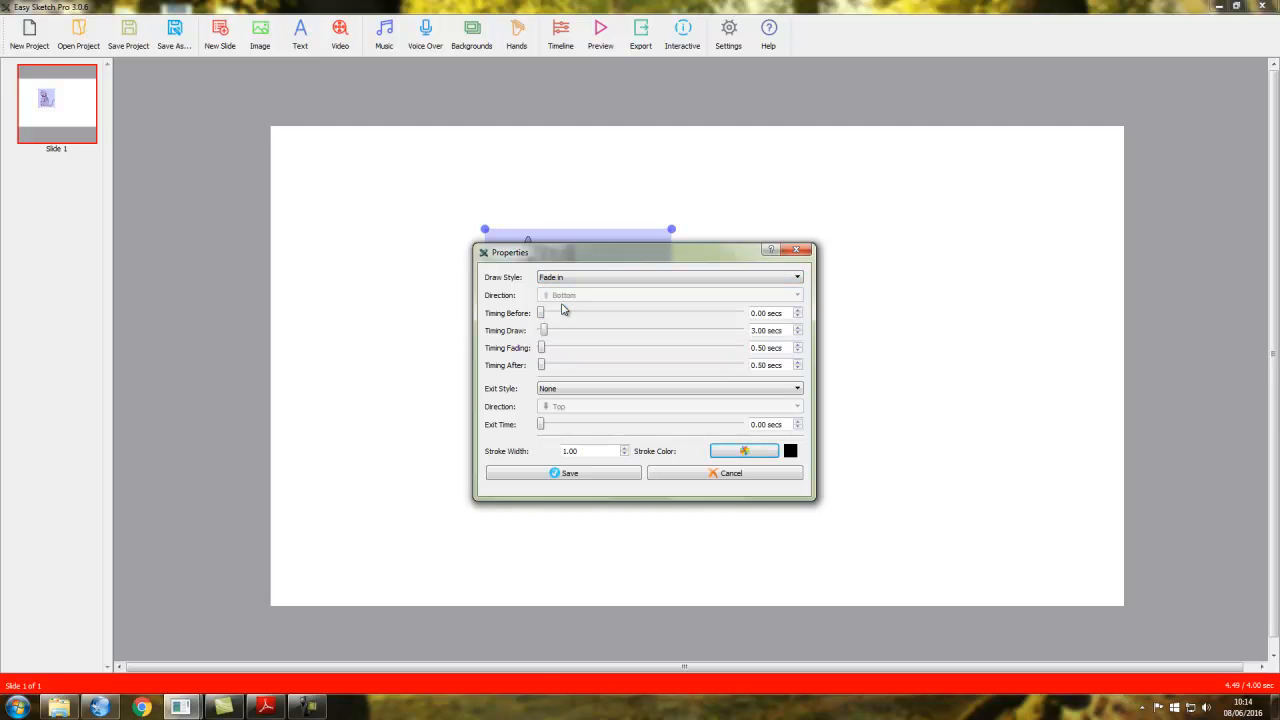
left_click(585, 477)
left_click(597, 30)
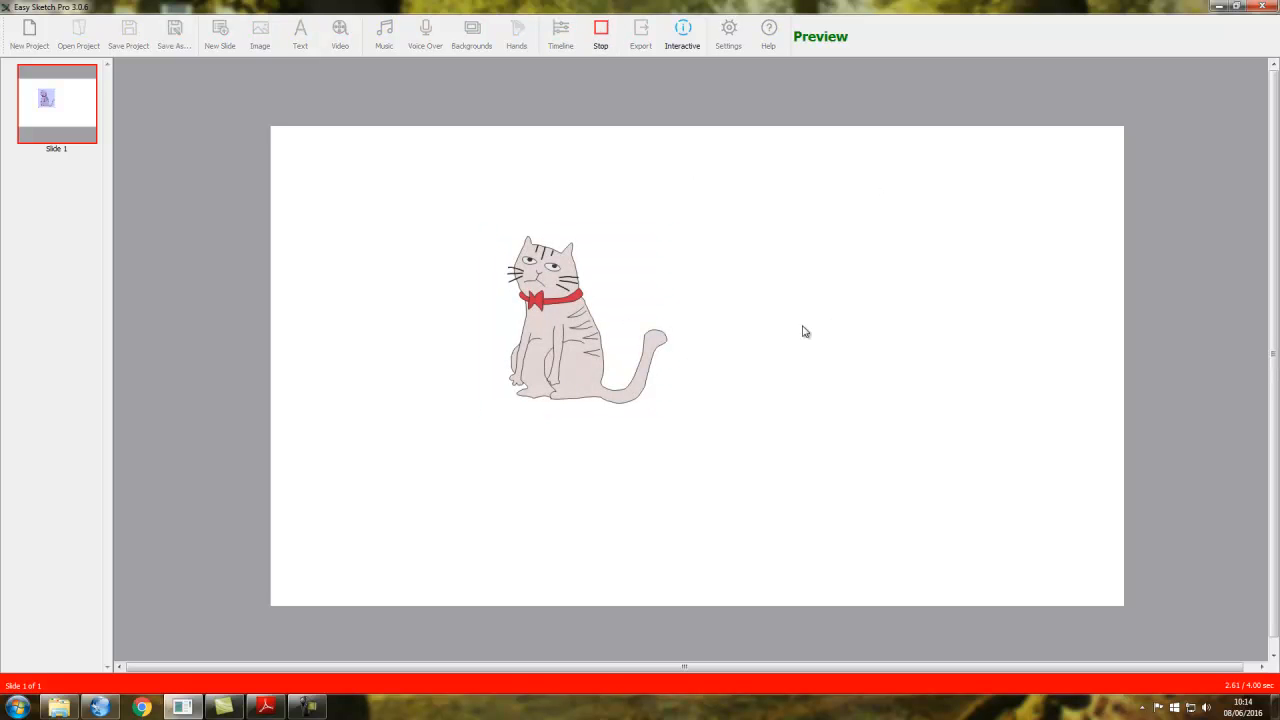
- Change the cat's draw style to Drag, save its properties and preview the slide
right_click(528, 324)
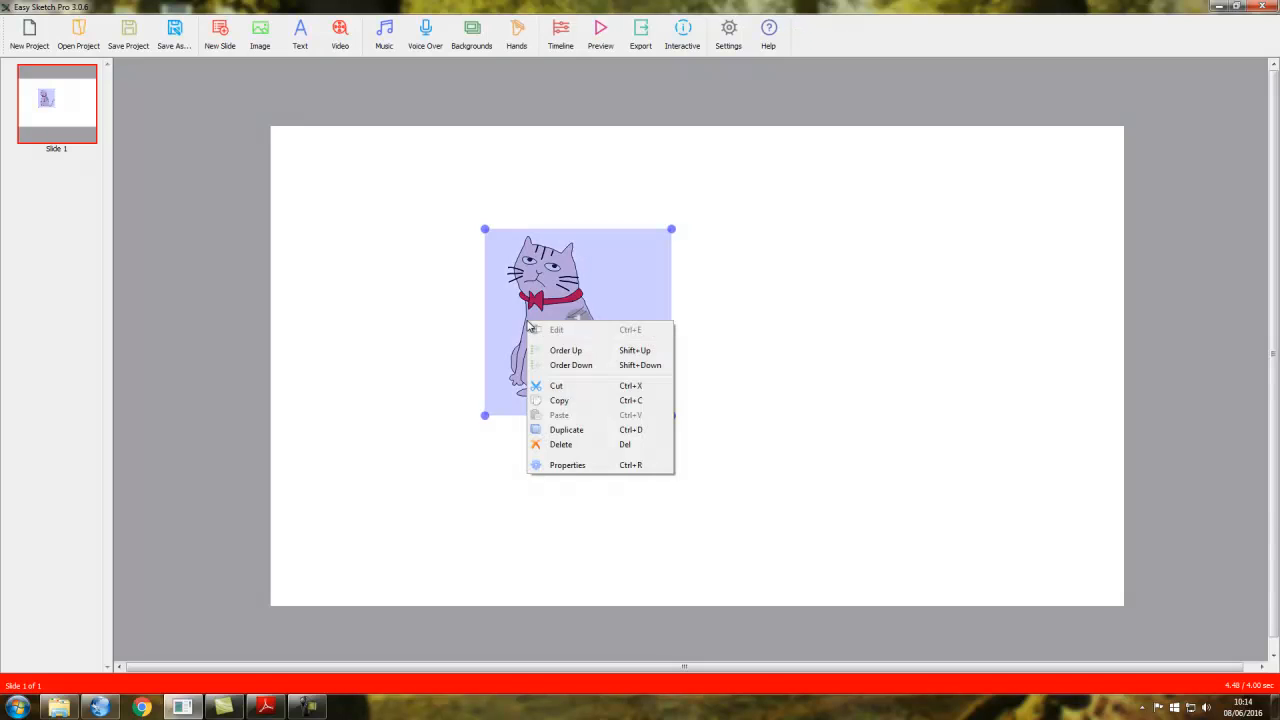
left_click(581, 464)
left_click(615, 277)
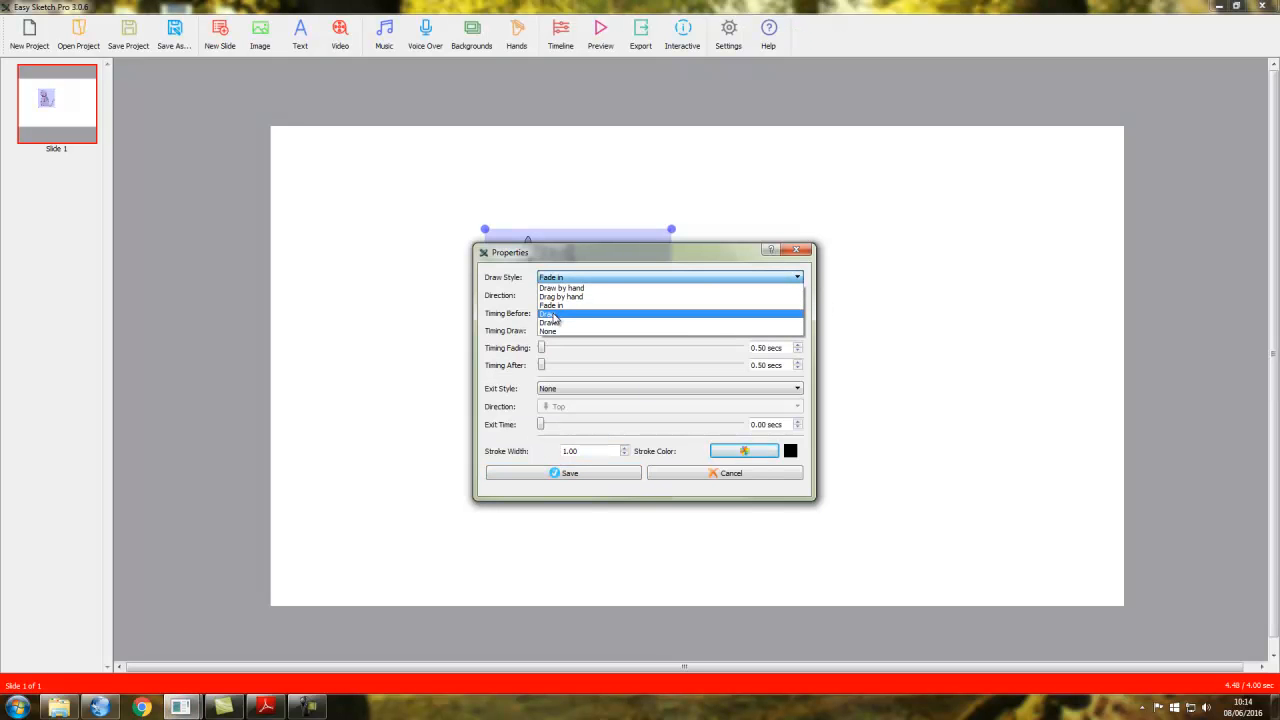
left_click(553, 314)
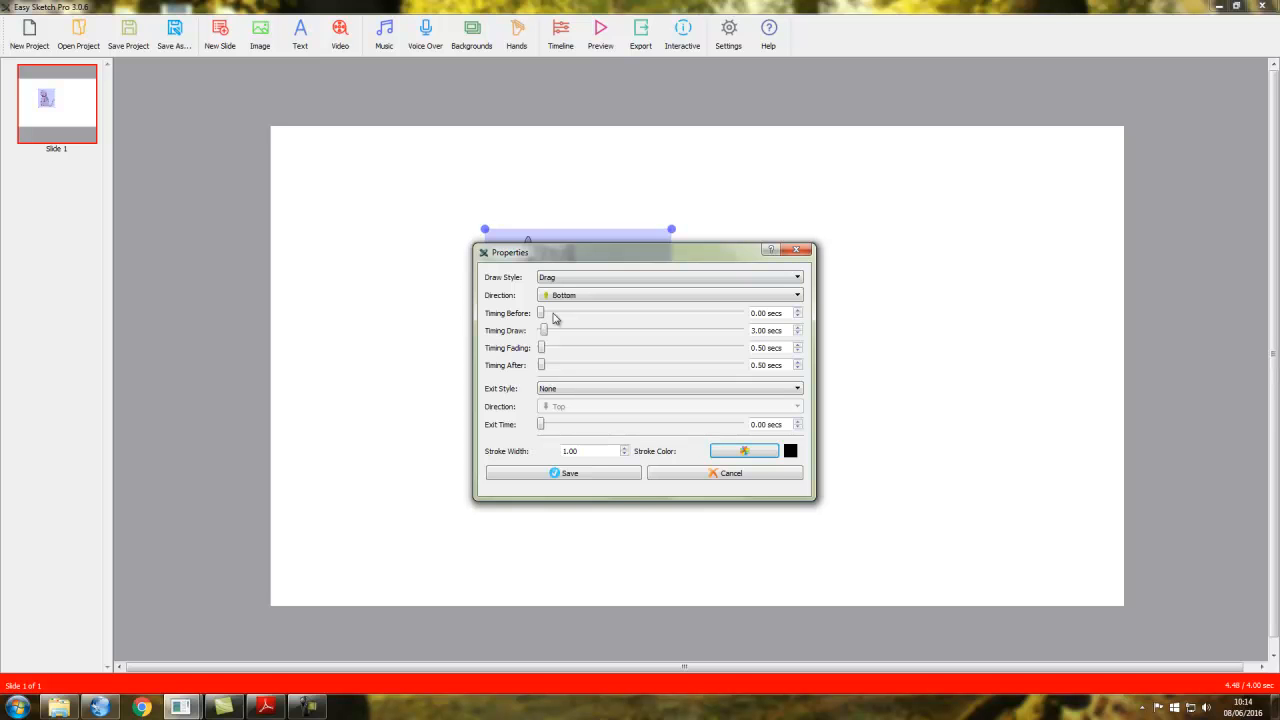
left_click(580, 474)
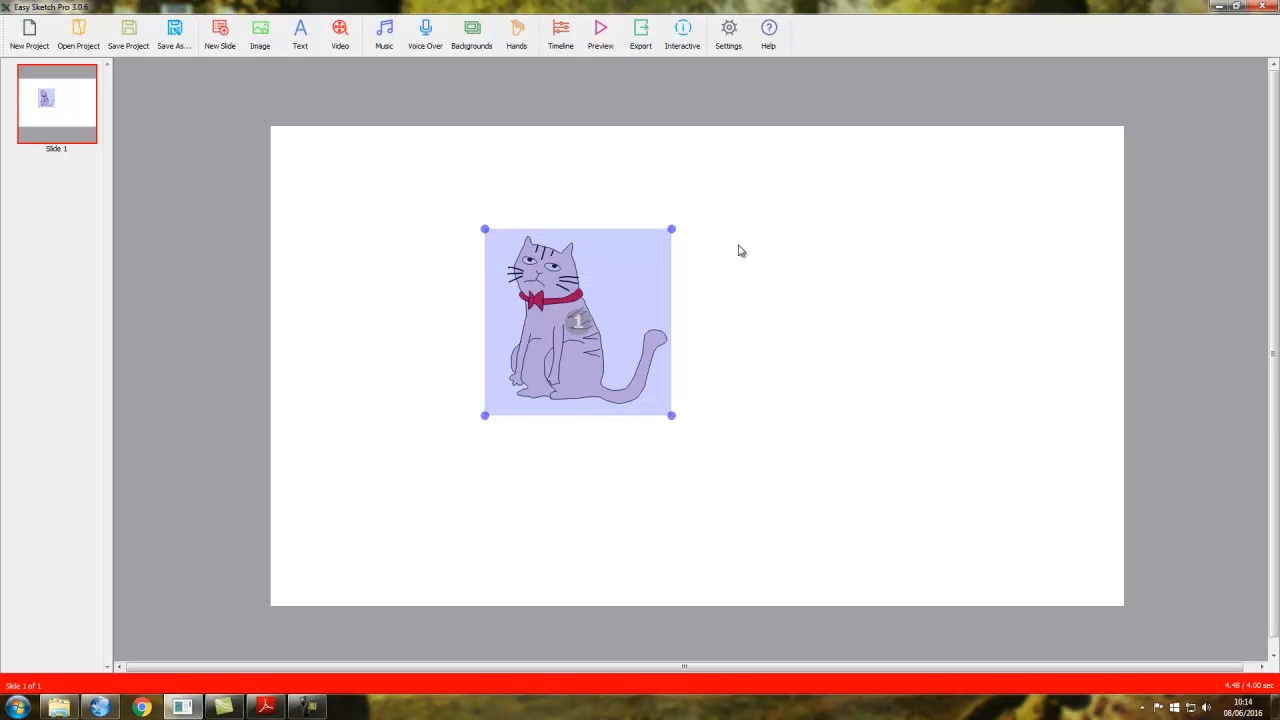
left_click(600, 35)
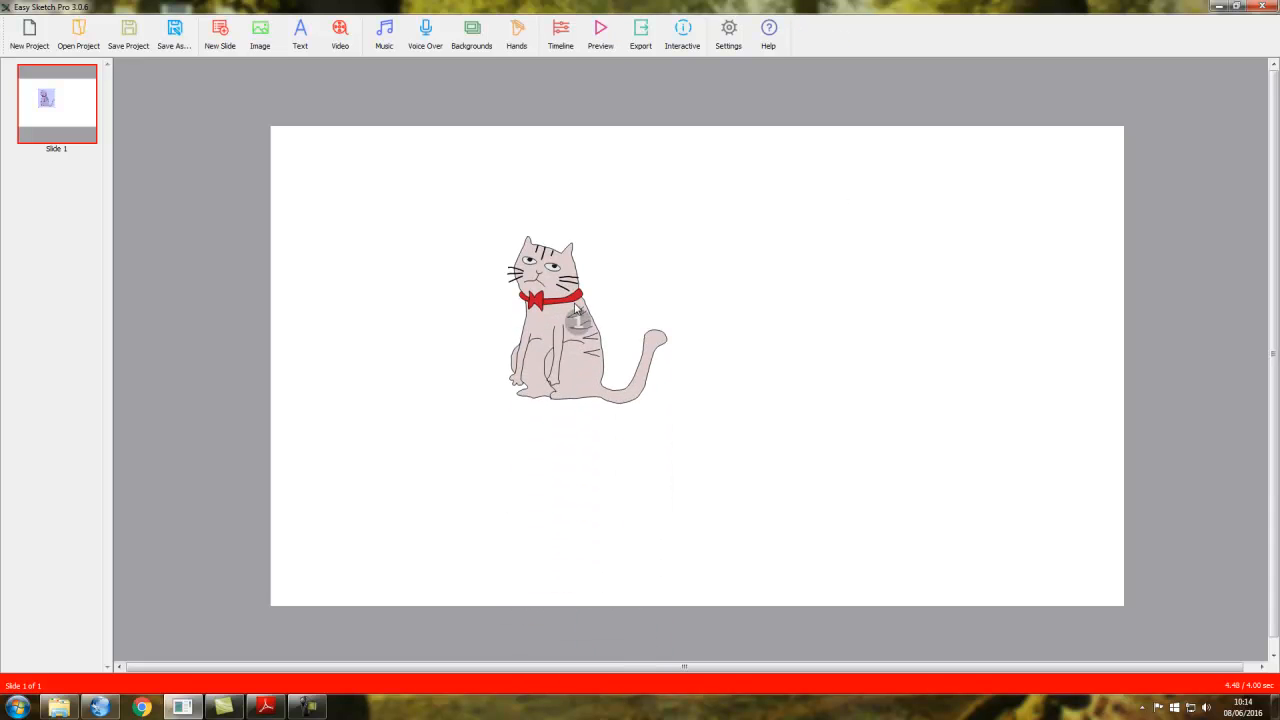
- Change the cat's draw style to Draw, save its properties and preview the slide
right_click(561, 317)
left_click(600, 456)
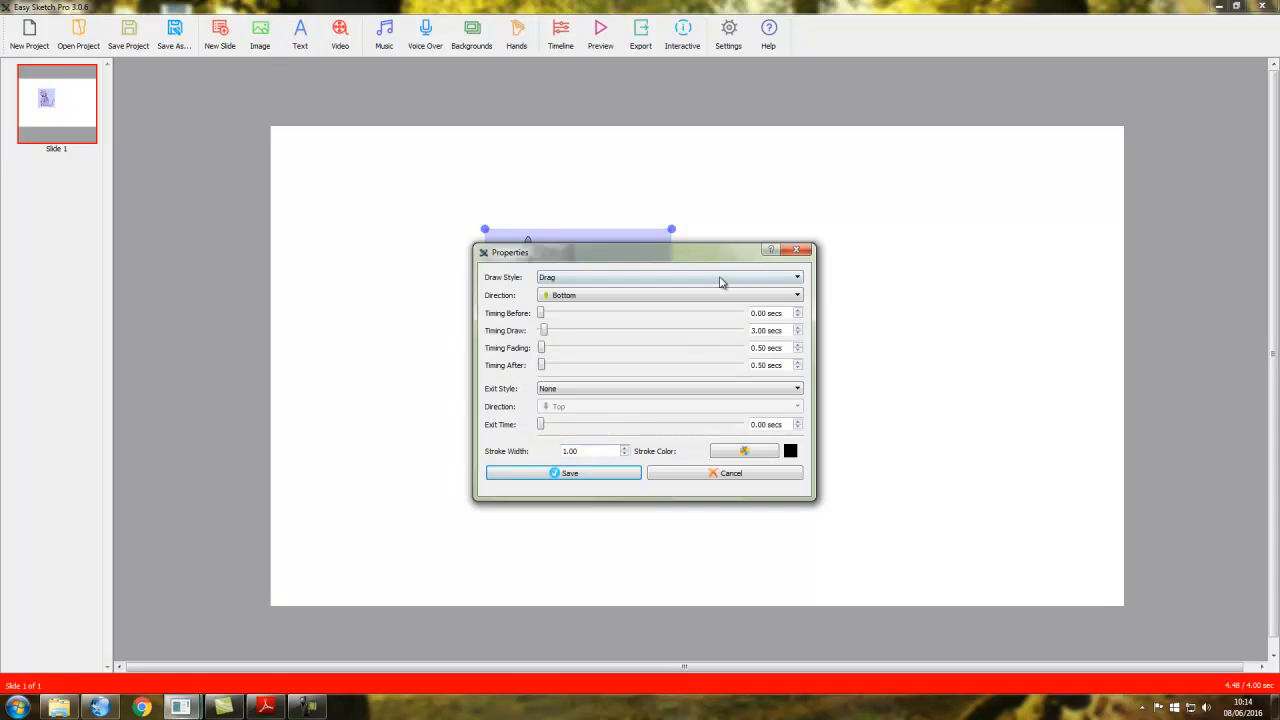
left_click(799, 279)
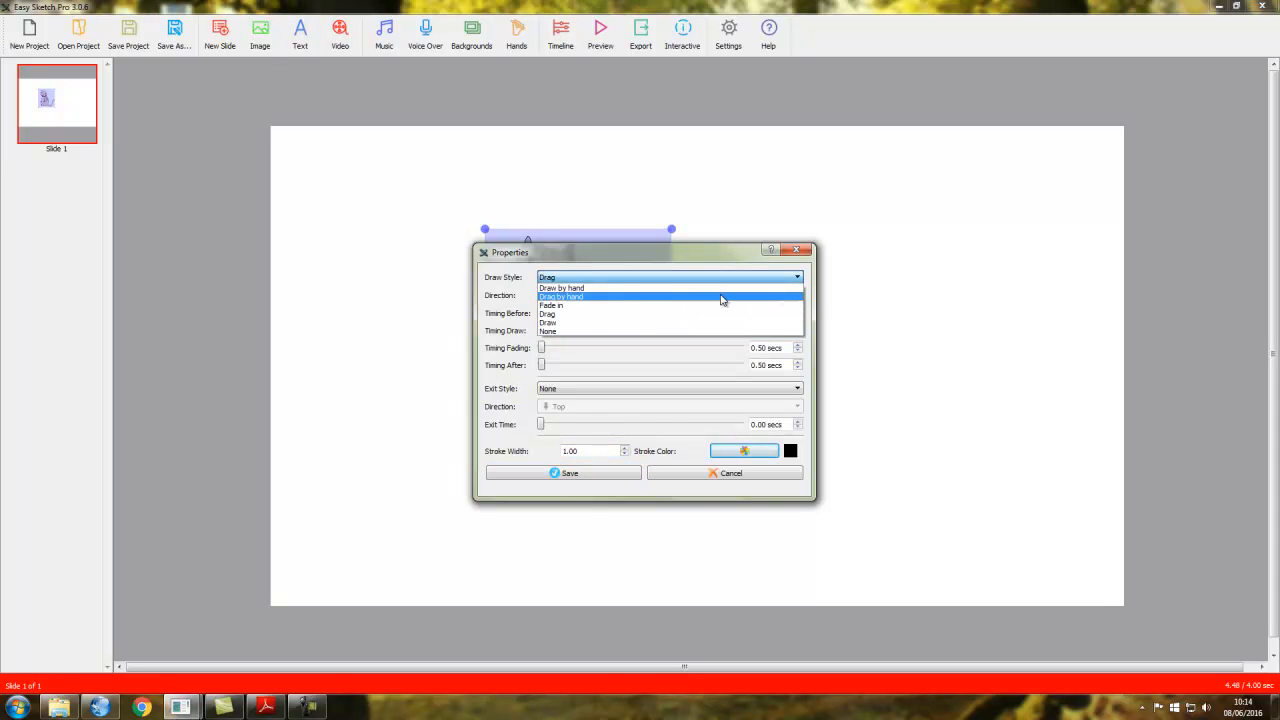
left_click(555, 324)
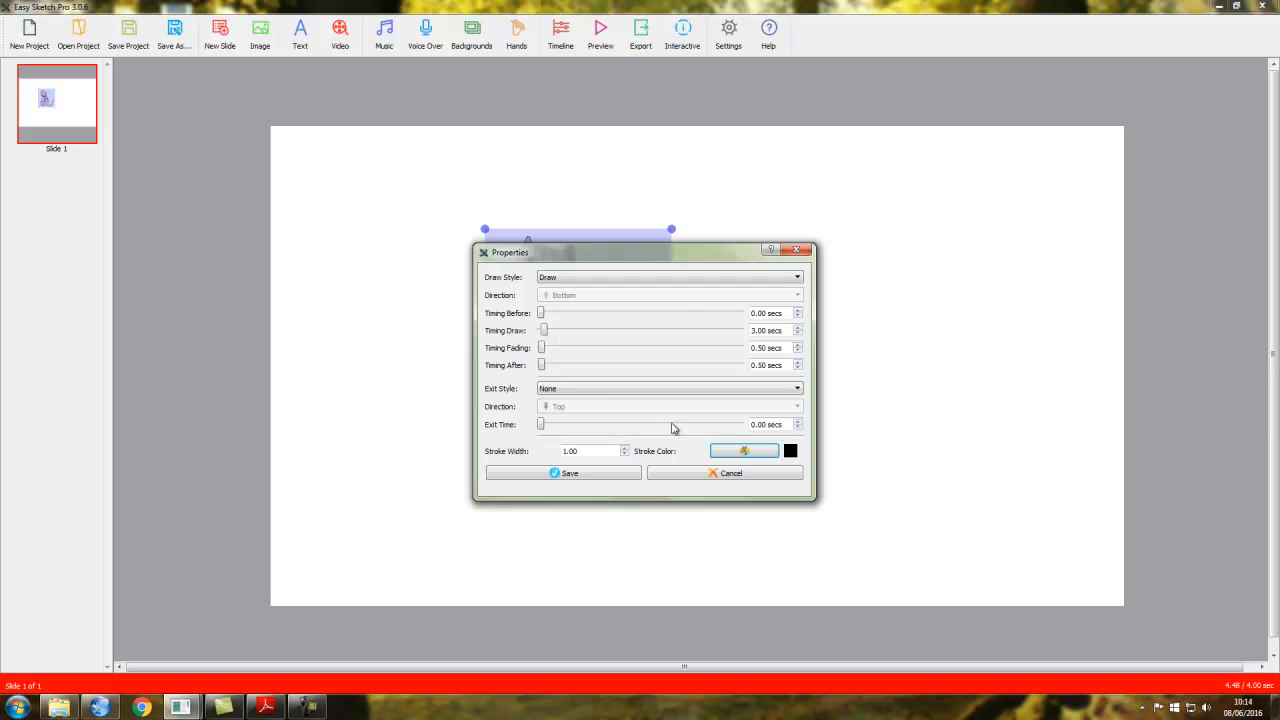
left_click(580, 475)
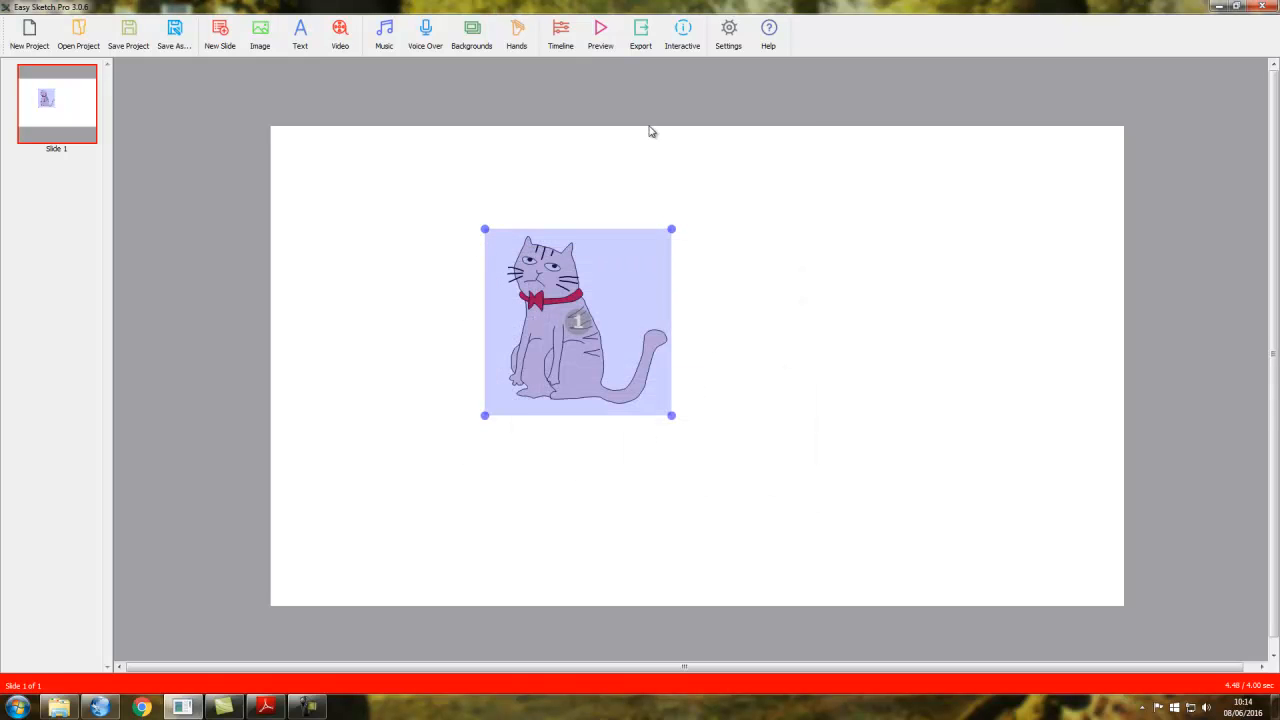
left_click(598, 36)
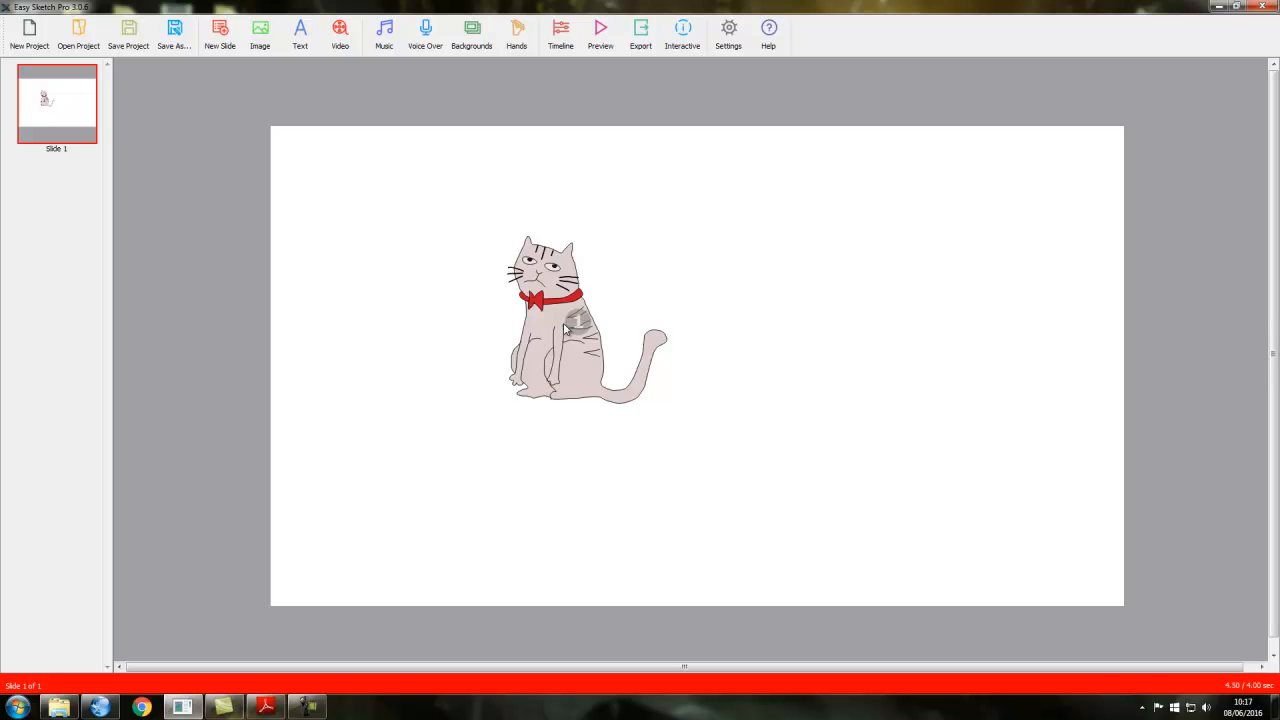
- Reopen the cat's properties and set its draw style to Draw by hand
left_click(566, 330)
right_click(591, 327)
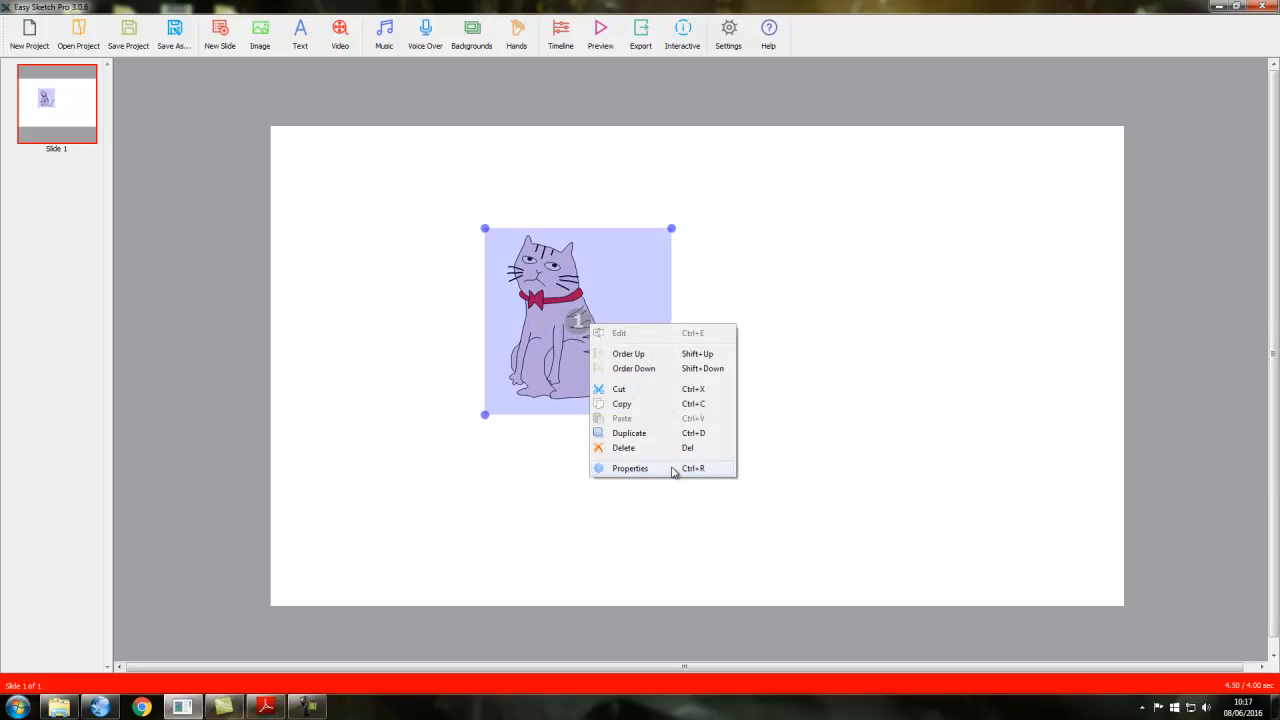
left_click(655, 469)
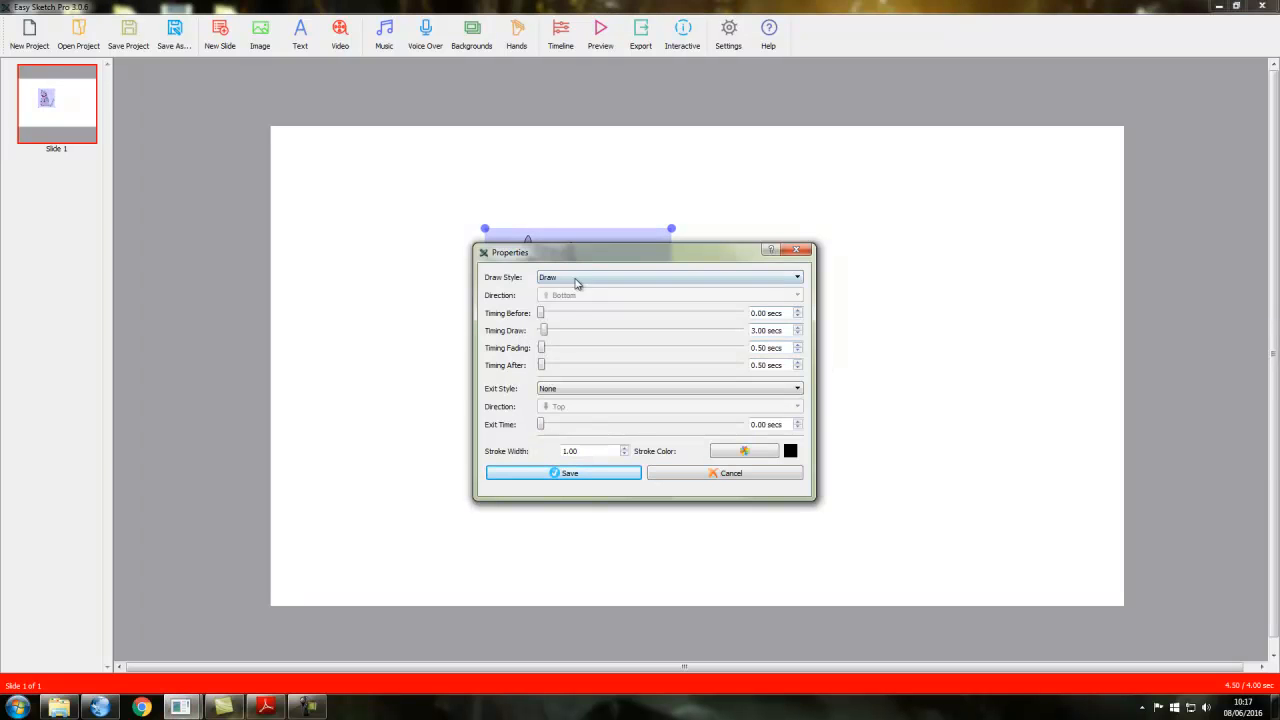
left_click(798, 280)
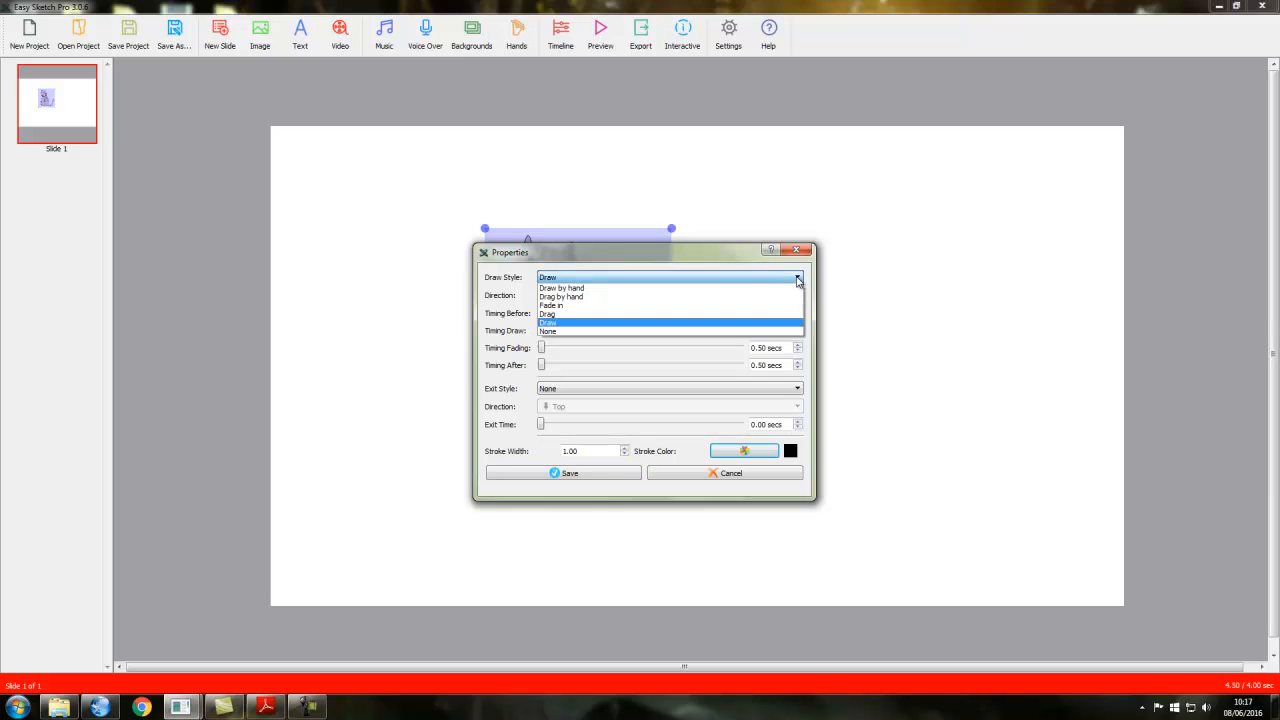
left_click(578, 289)
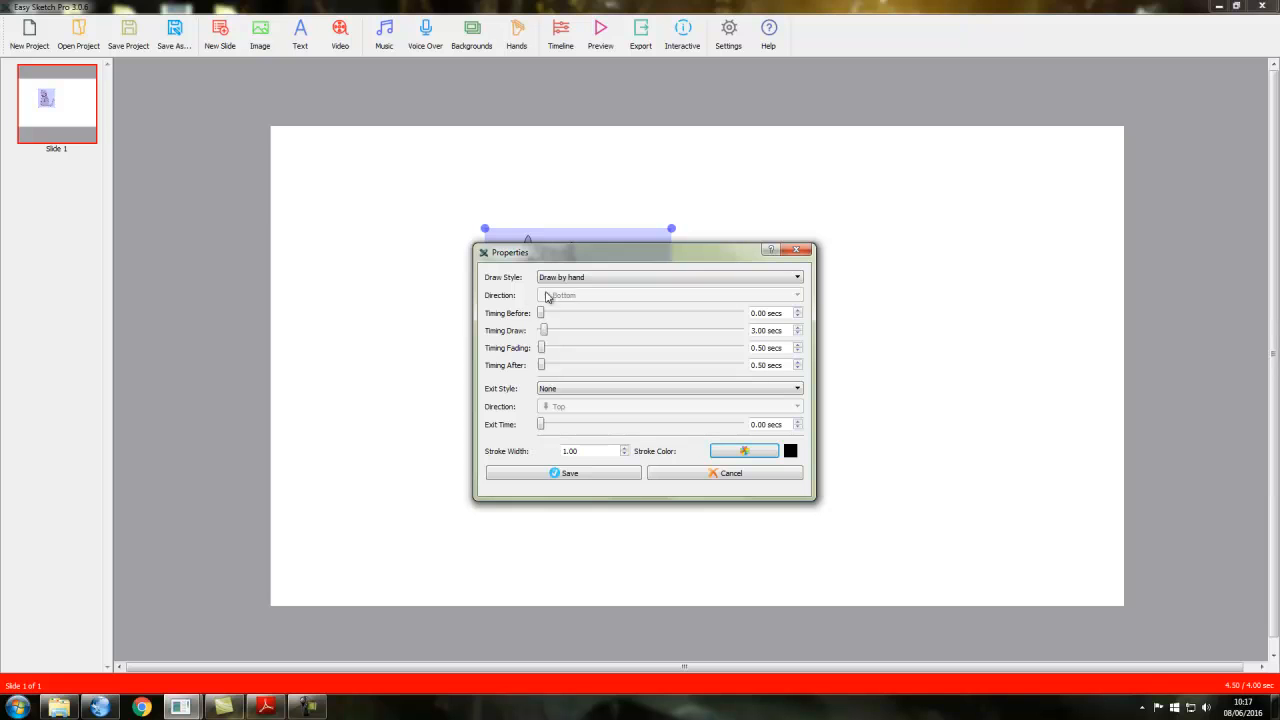
- Try the Drag and Drag by hand styles with their direction options, and return the cat's draw style to Draw by hand
left_click(797, 277)
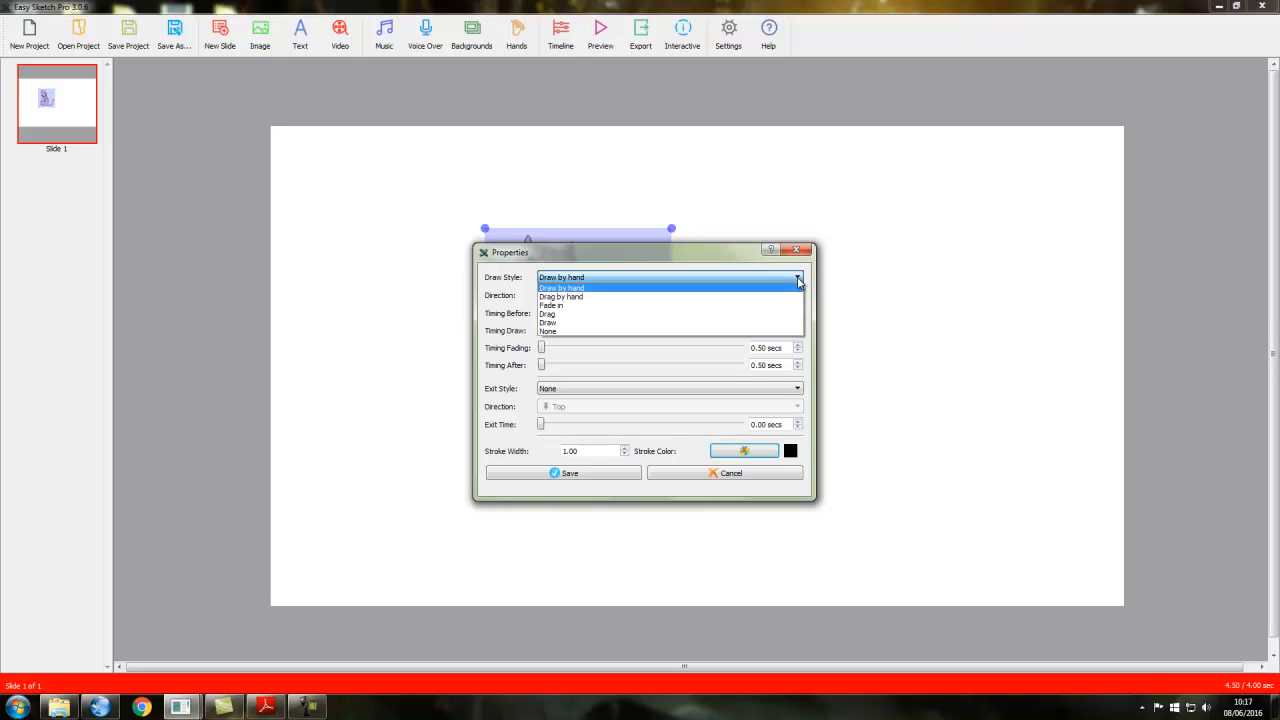
left_click(553, 314)
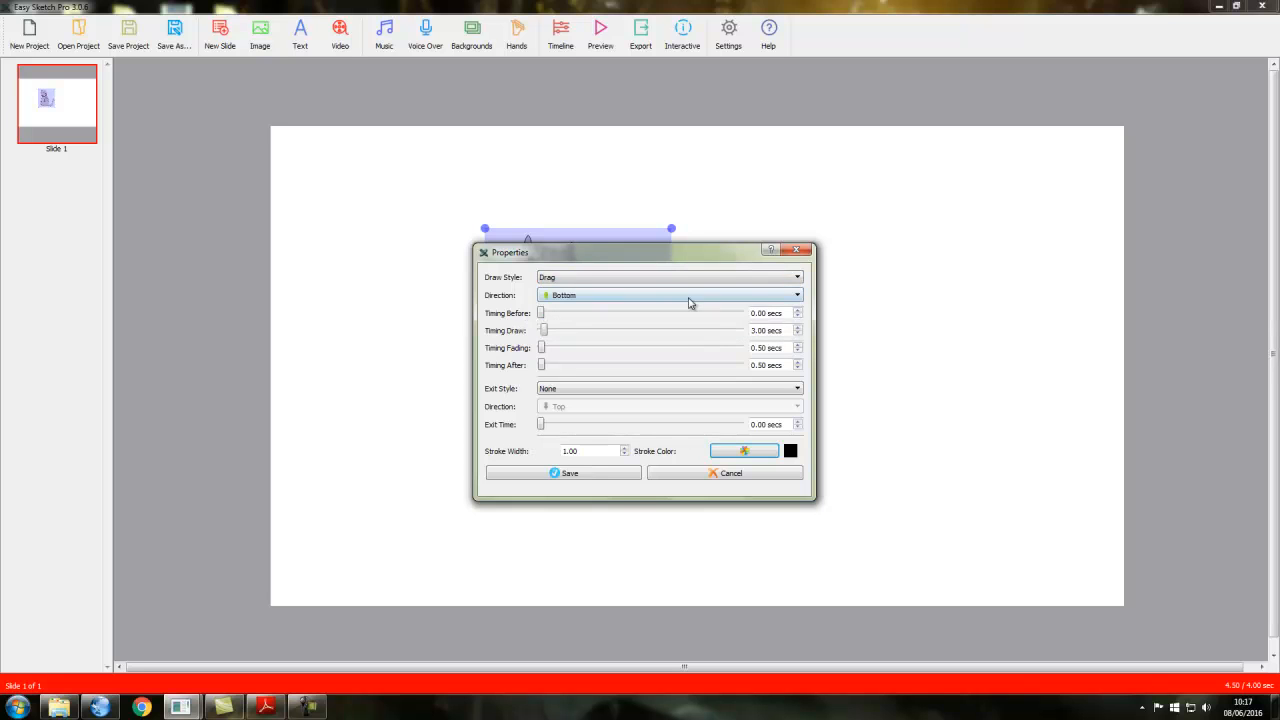
left_click(798, 278)
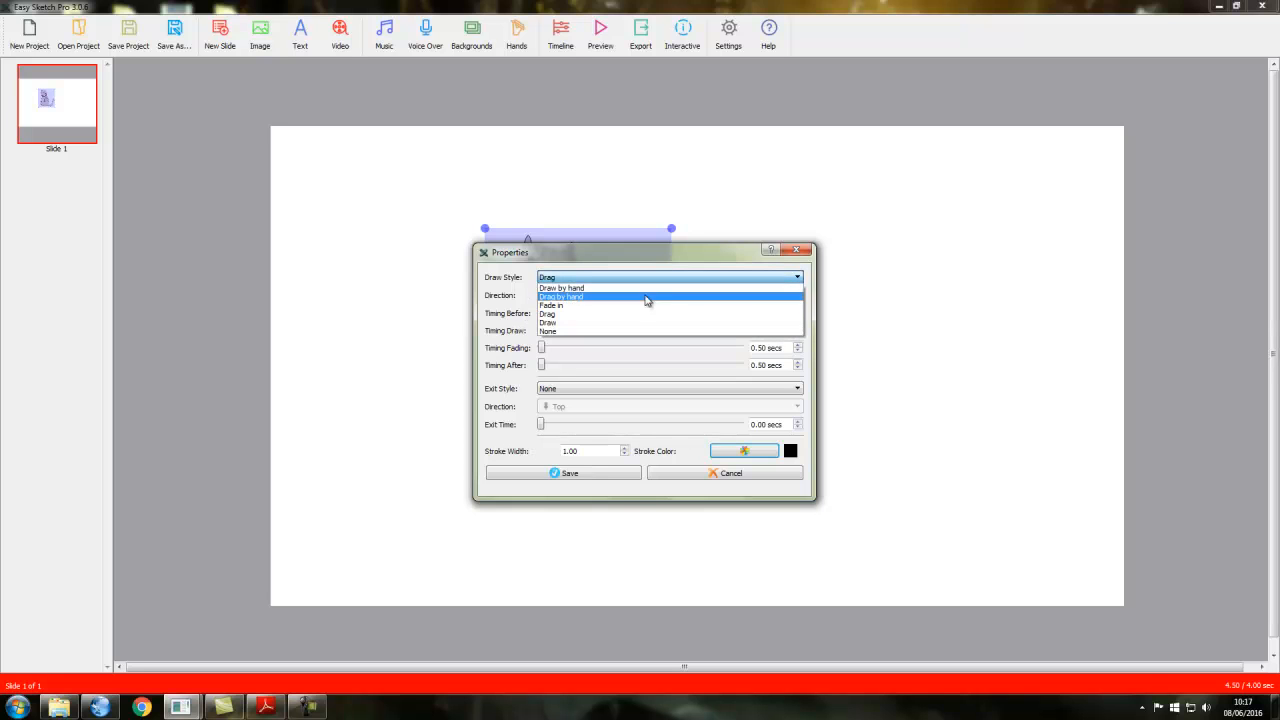
left_click(582, 297)
left_click(800, 298)
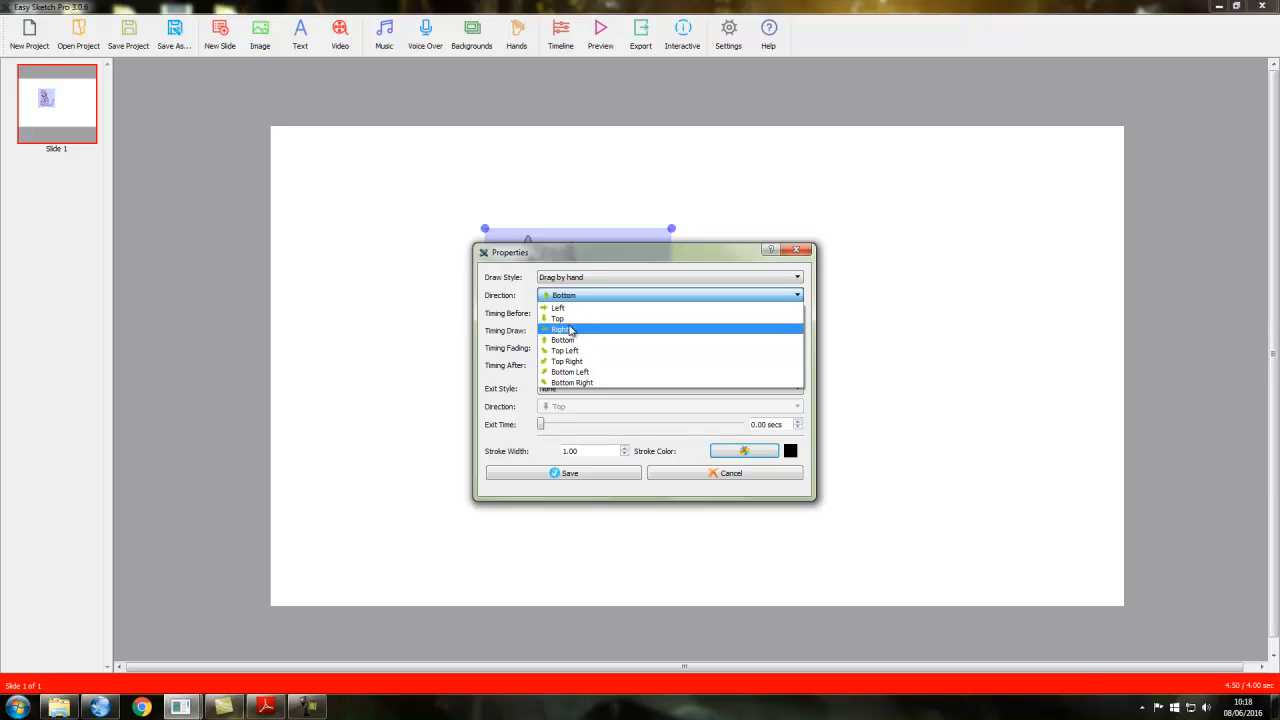
left_click(799, 298)
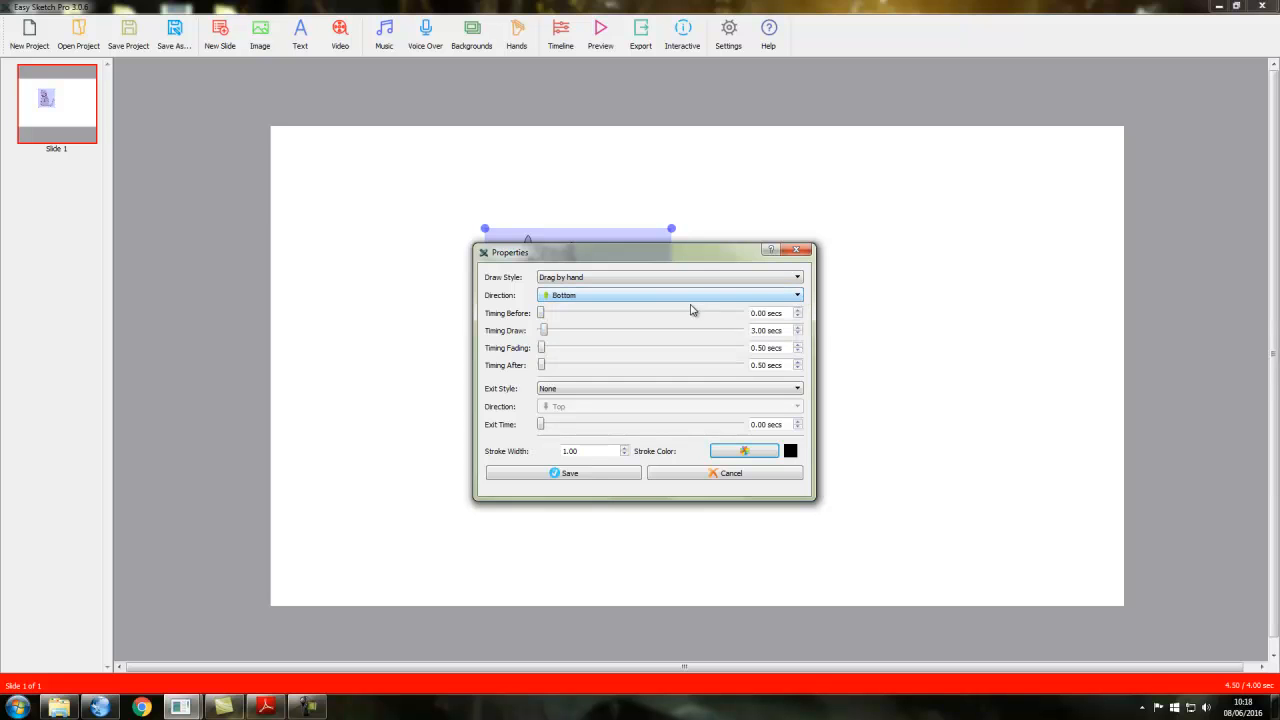
left_click(799, 278)
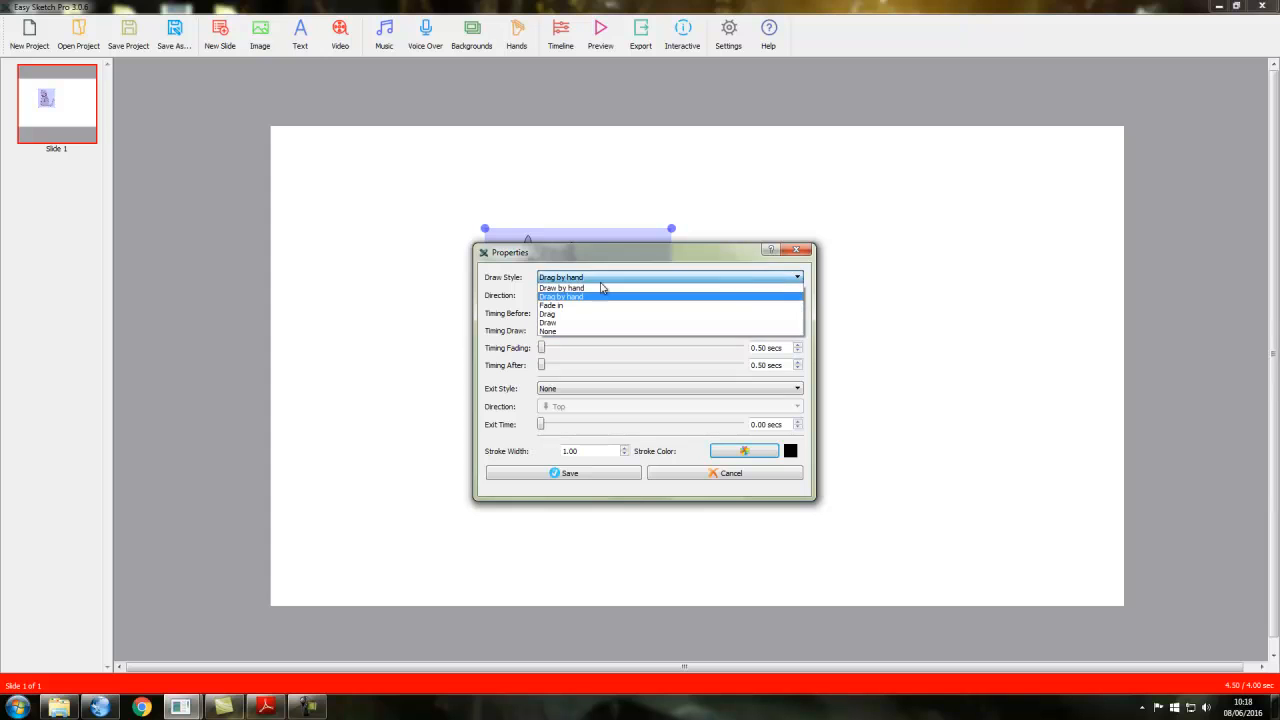
left_click(566, 291)
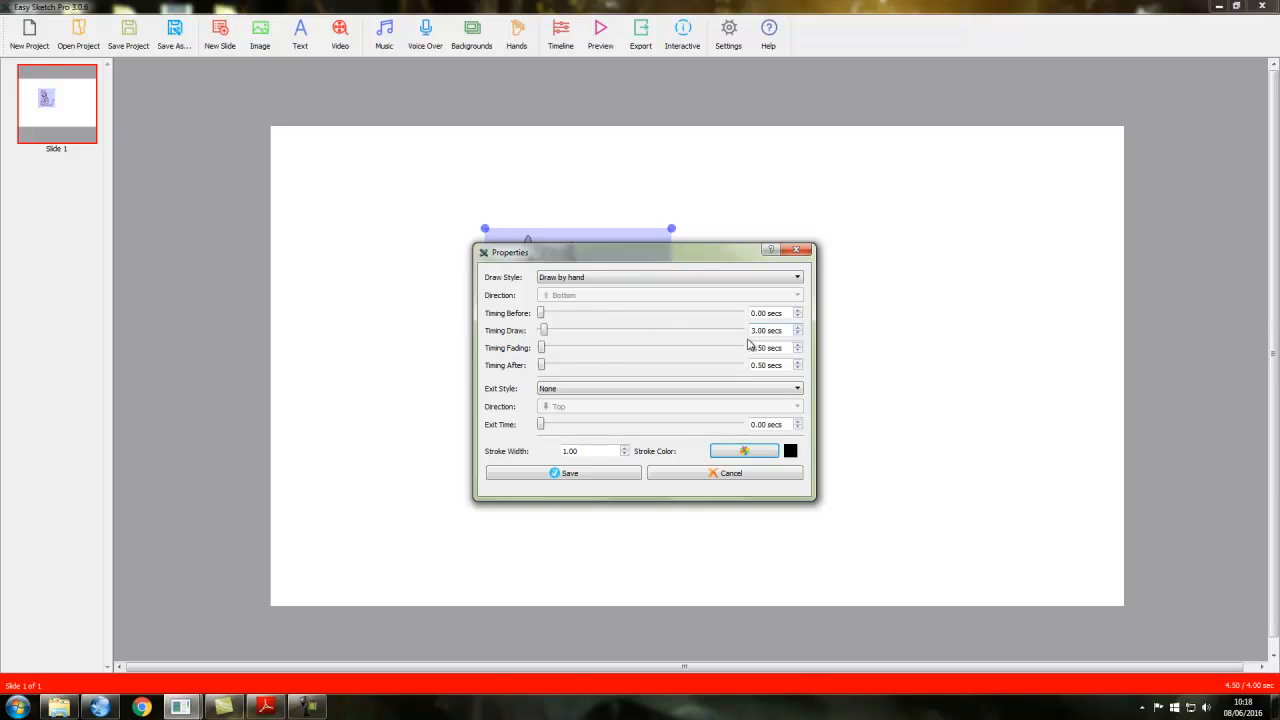
- Set the cat's draw timing to 5.00 secs and save its properties
mouse_move(543, 332)
left_mouse_down()
mouse_move(743, 337)
mouse_move(556, 333)
left_mouse_up()
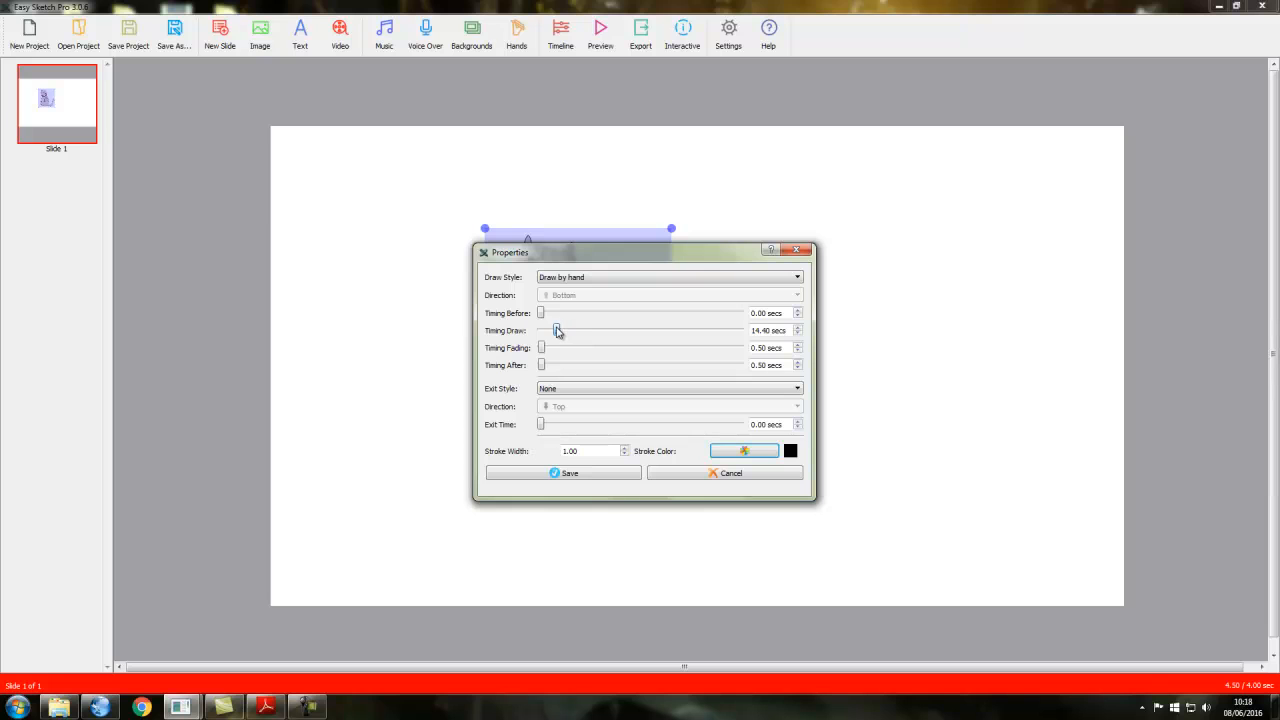
double_click(753, 330)
type("5")
key("Tab")
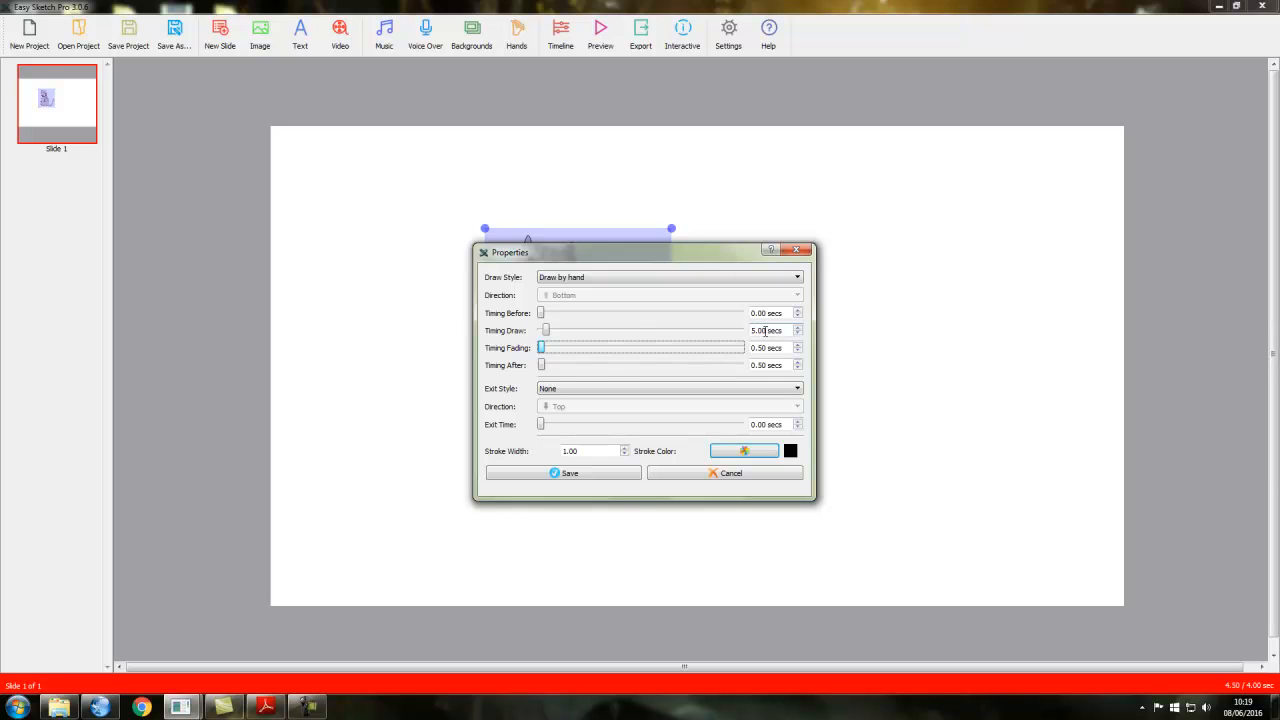
left_click(587, 473)
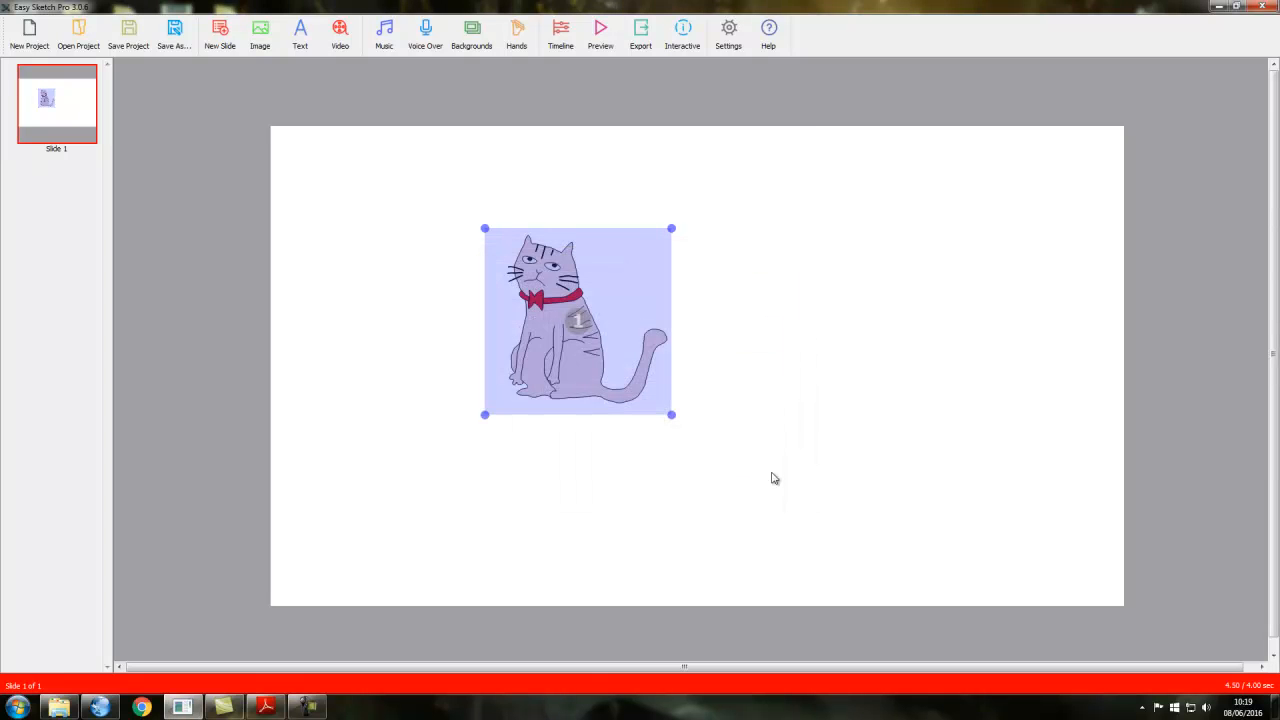
- Preview the slide and change the cat's draw timing to 3.00 secs in its properties
left_click(601, 38)
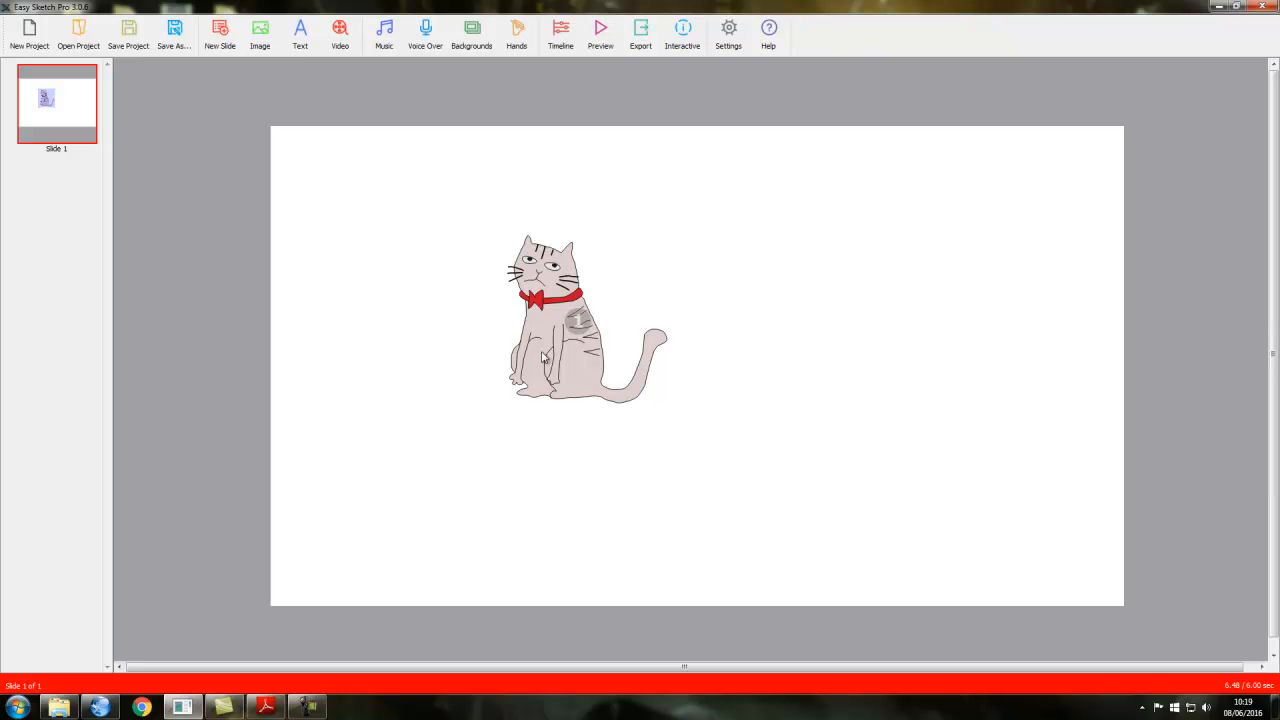
left_click(537, 325)
right_click(537, 325)
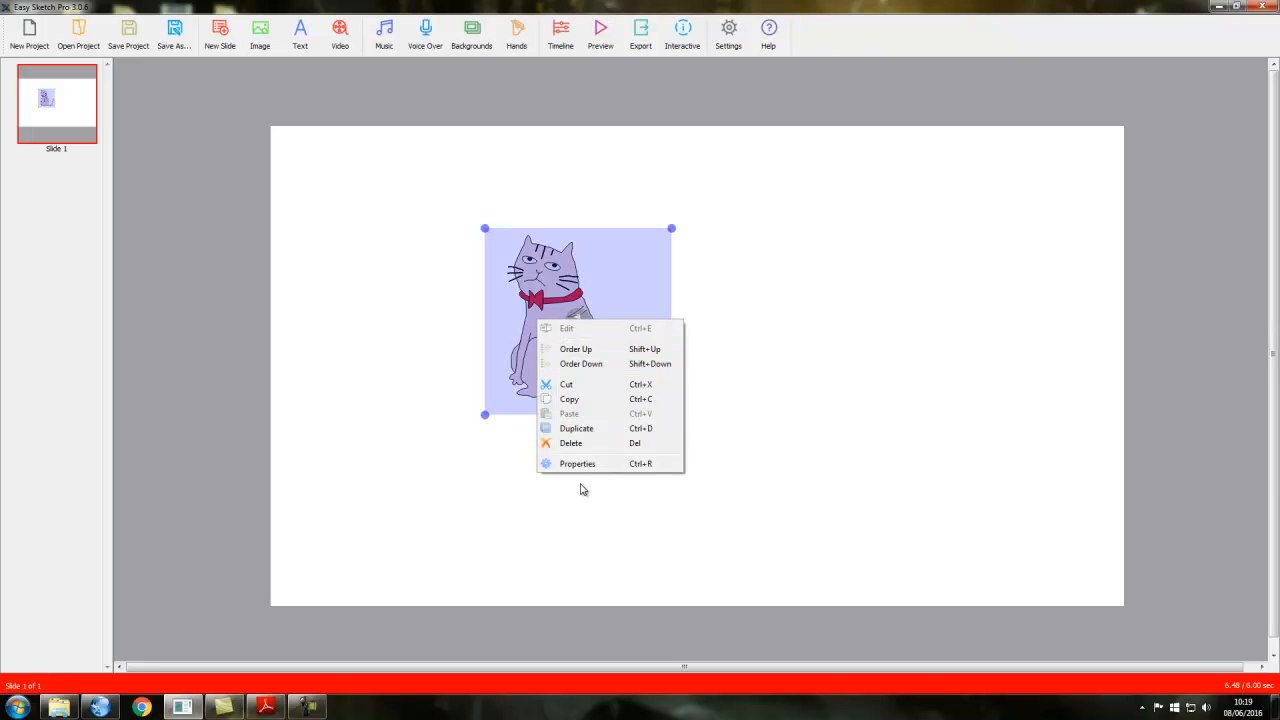
left_click(583, 470)
double_click(766, 330)
type("3")
key("Tab")
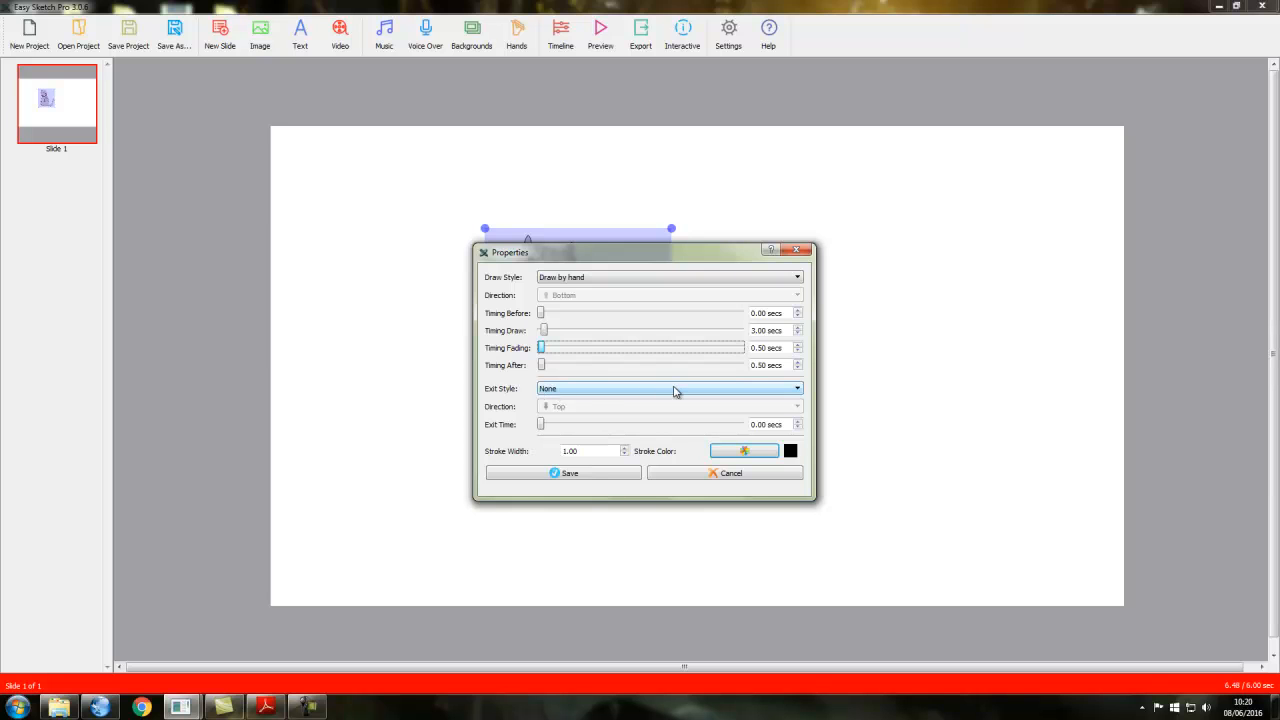
- Set the cat's exit style to Drag out with the direction Right
left_click(799, 391)
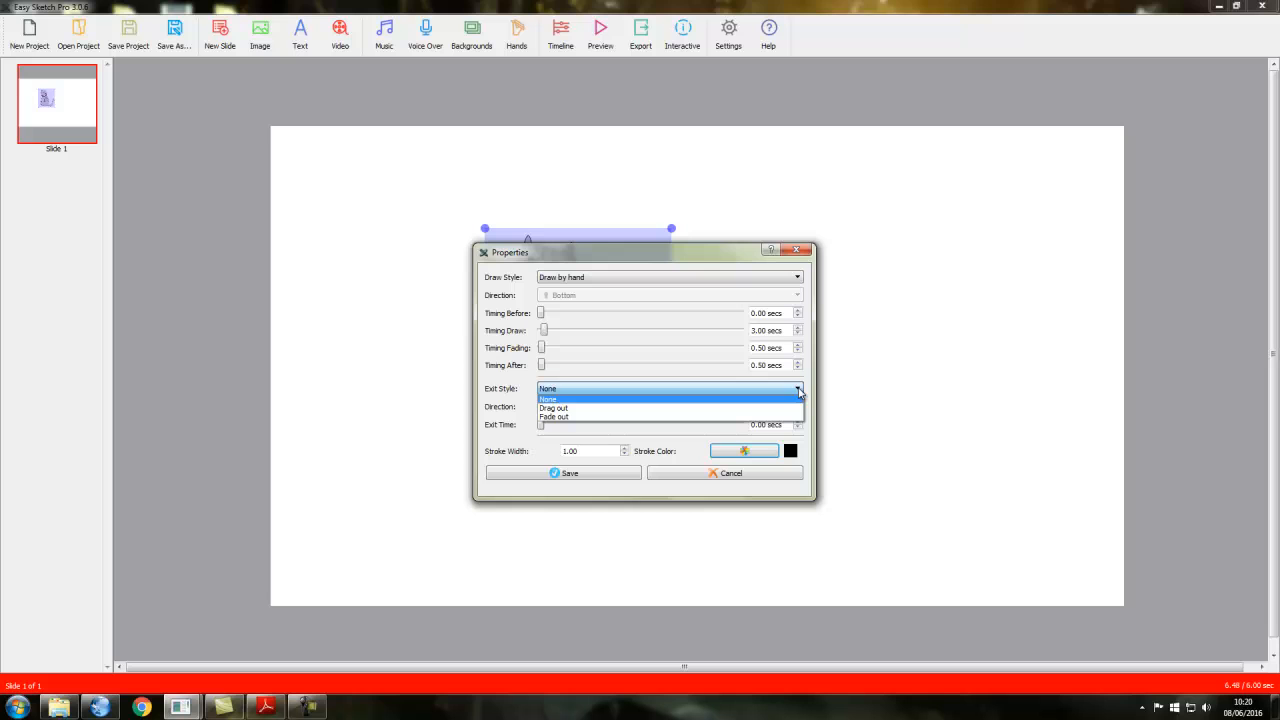
left_click(566, 410)
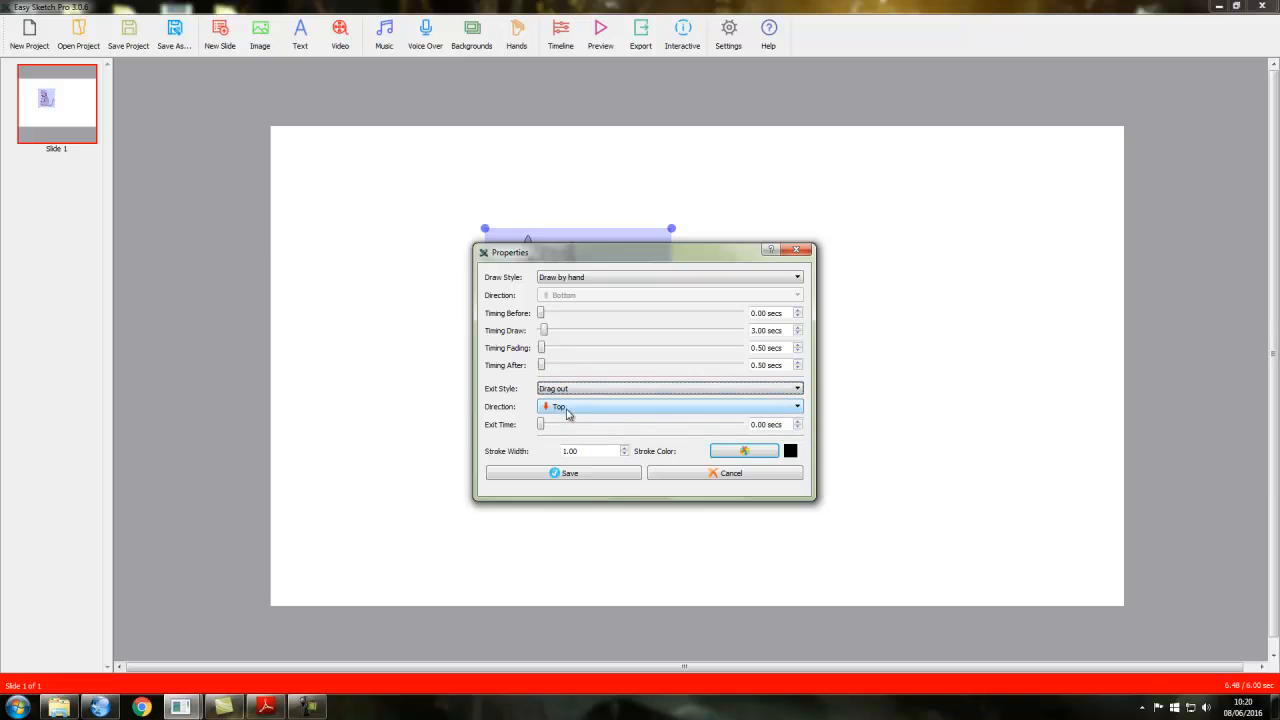
left_click(798, 408)
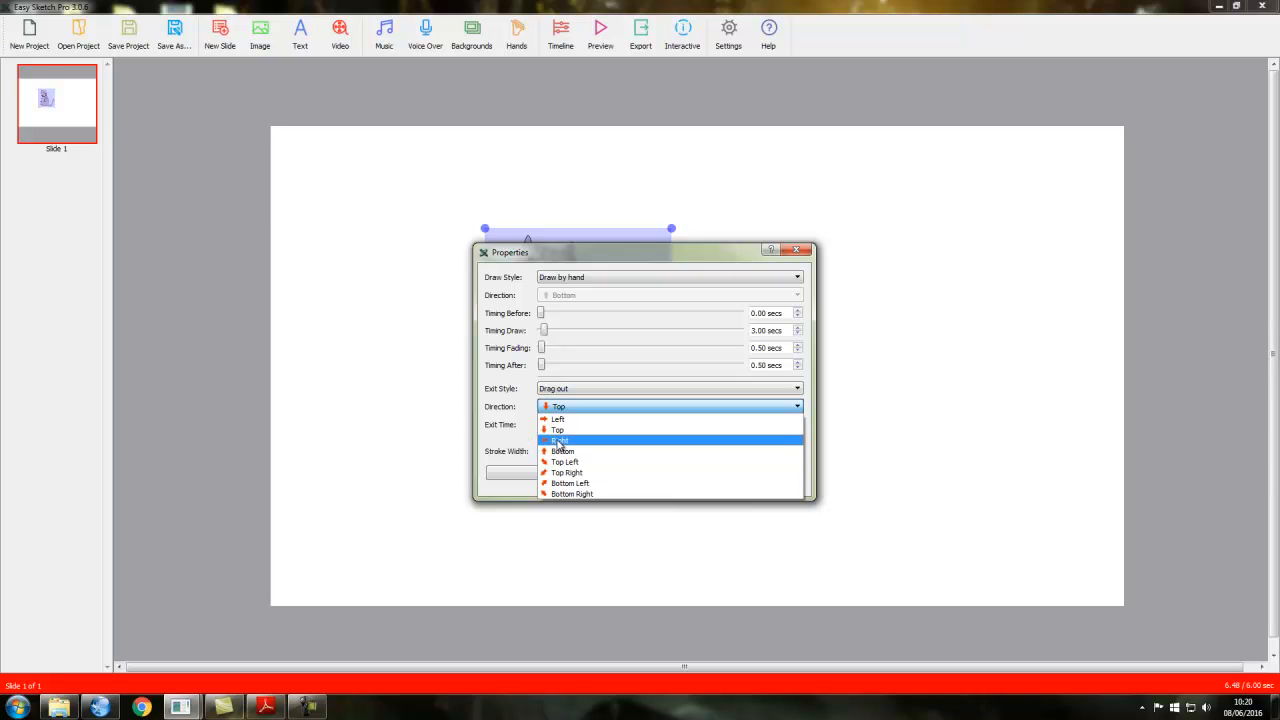
left_click(558, 442)
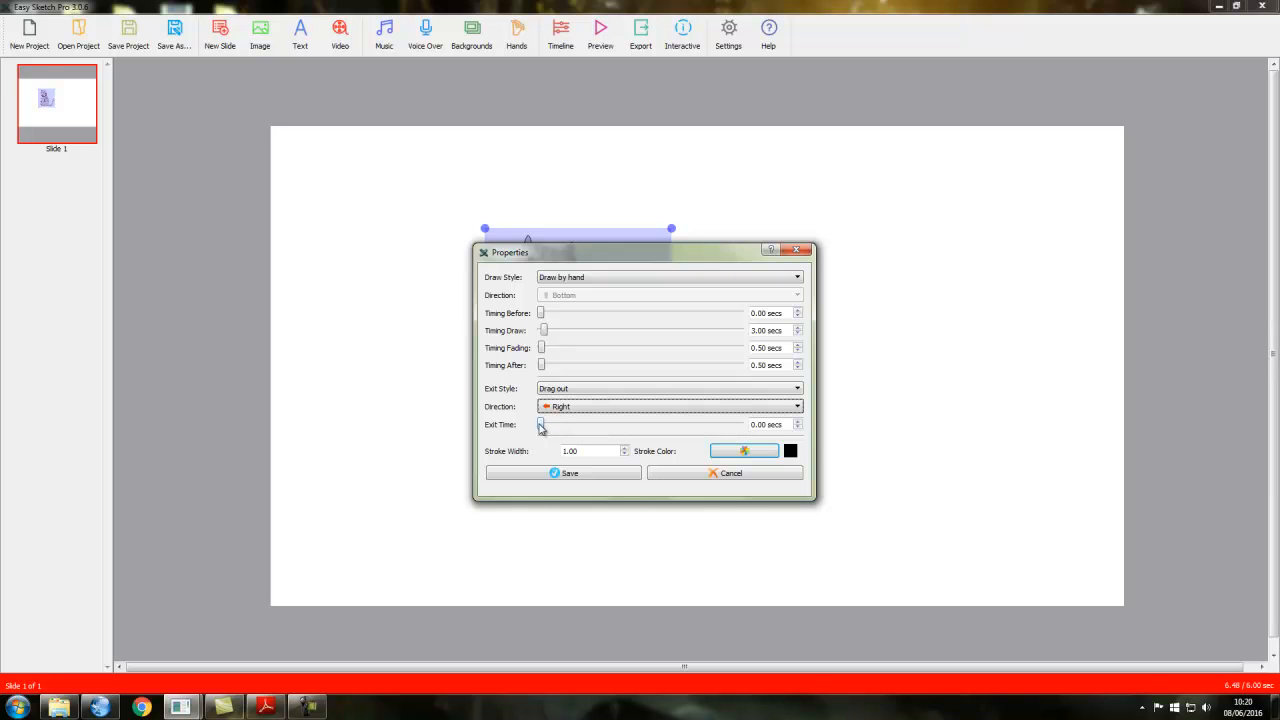
- Set the cat's exit time to 2.00 secs, save its properties and preview the slide
double_click(766, 424)
type("2")
key("Tab")
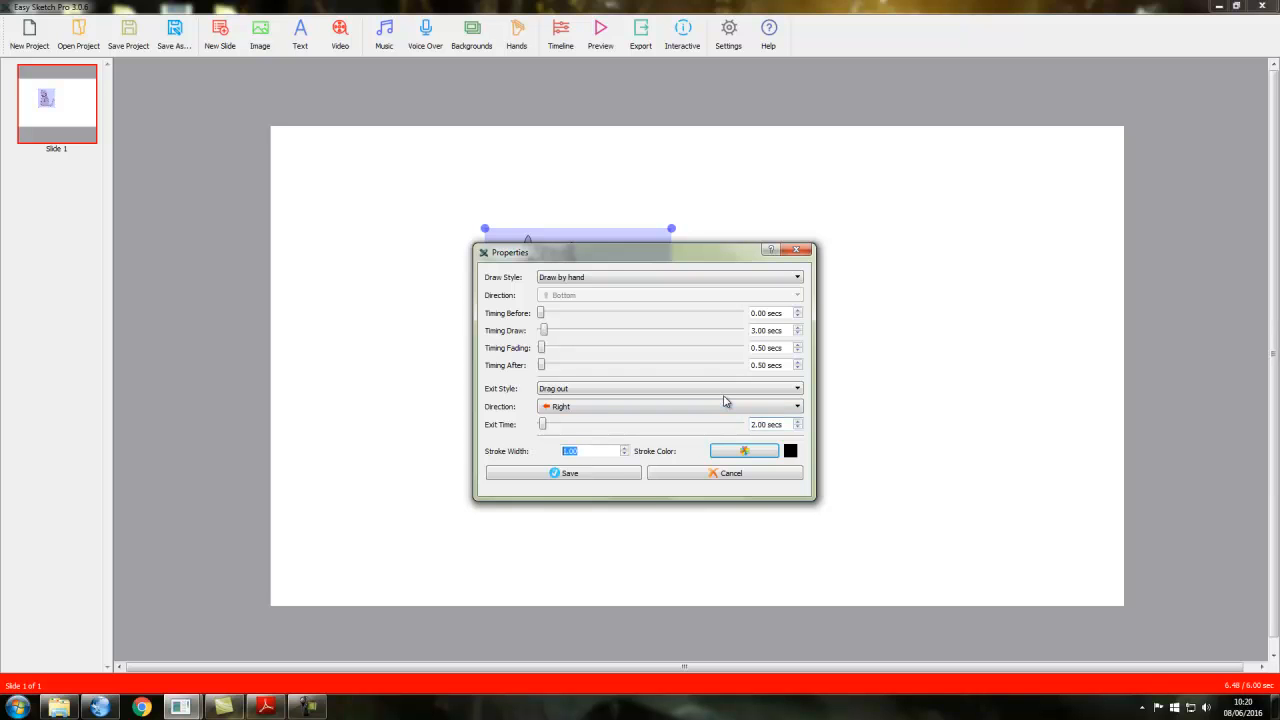
left_click(607, 479)
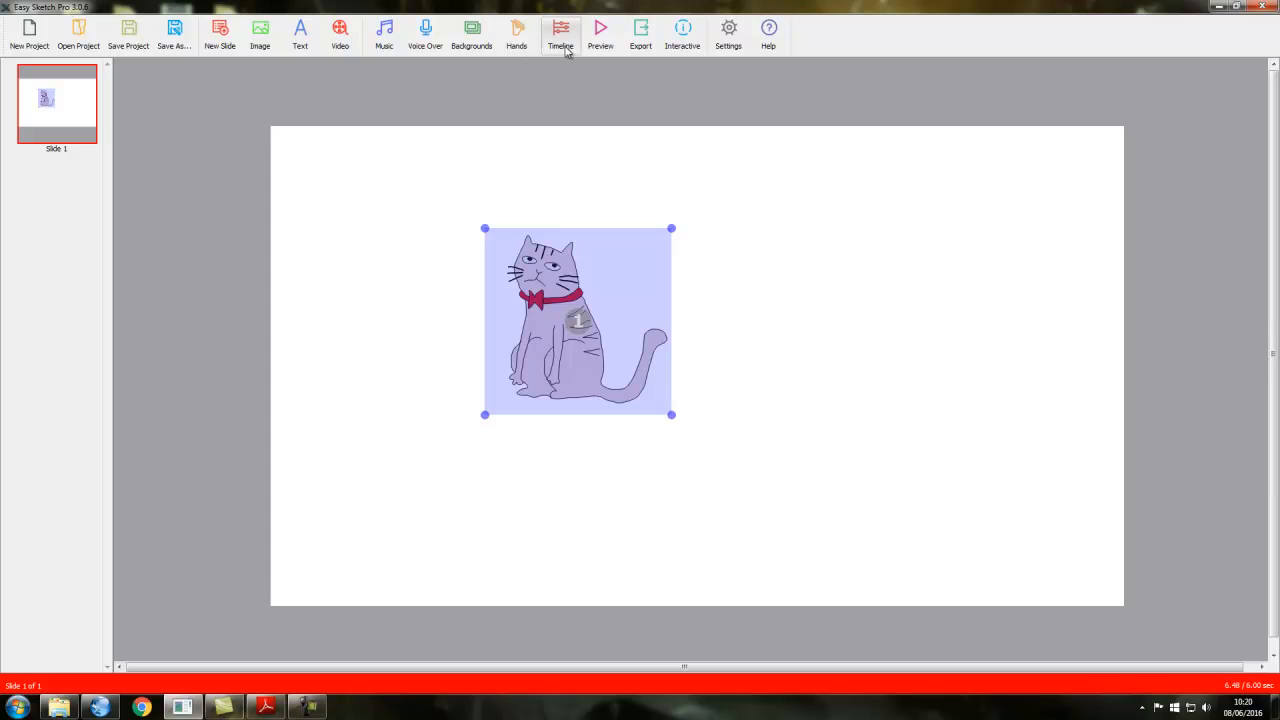
left_click(599, 32)
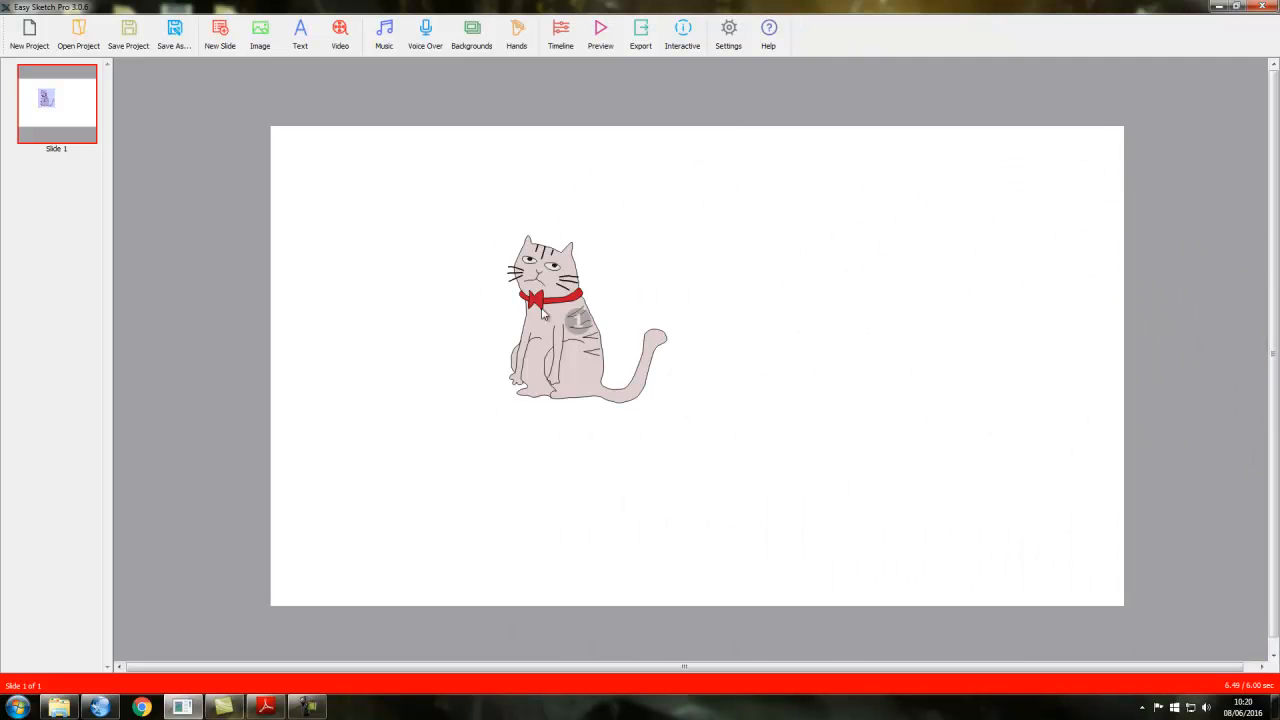
- Set the cat's Timing After to 2.00 secs, save its properties and preview the slide
right_click(543, 313)
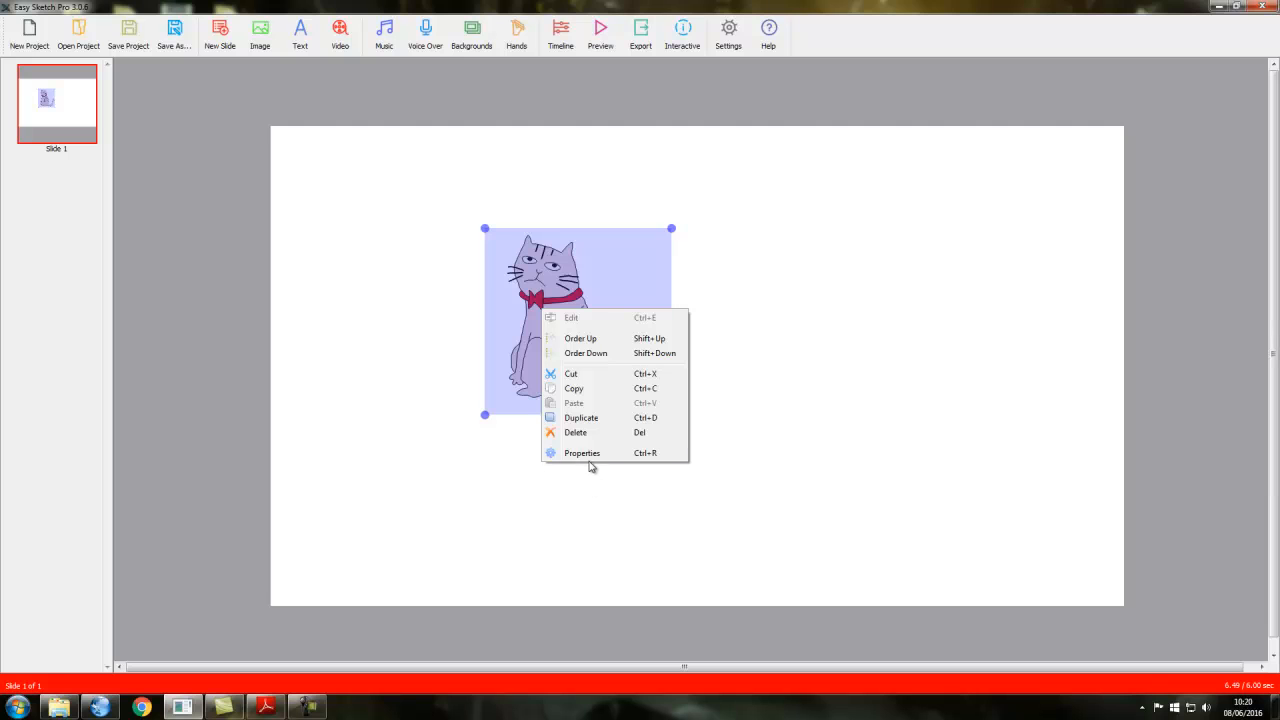
left_click(591, 455)
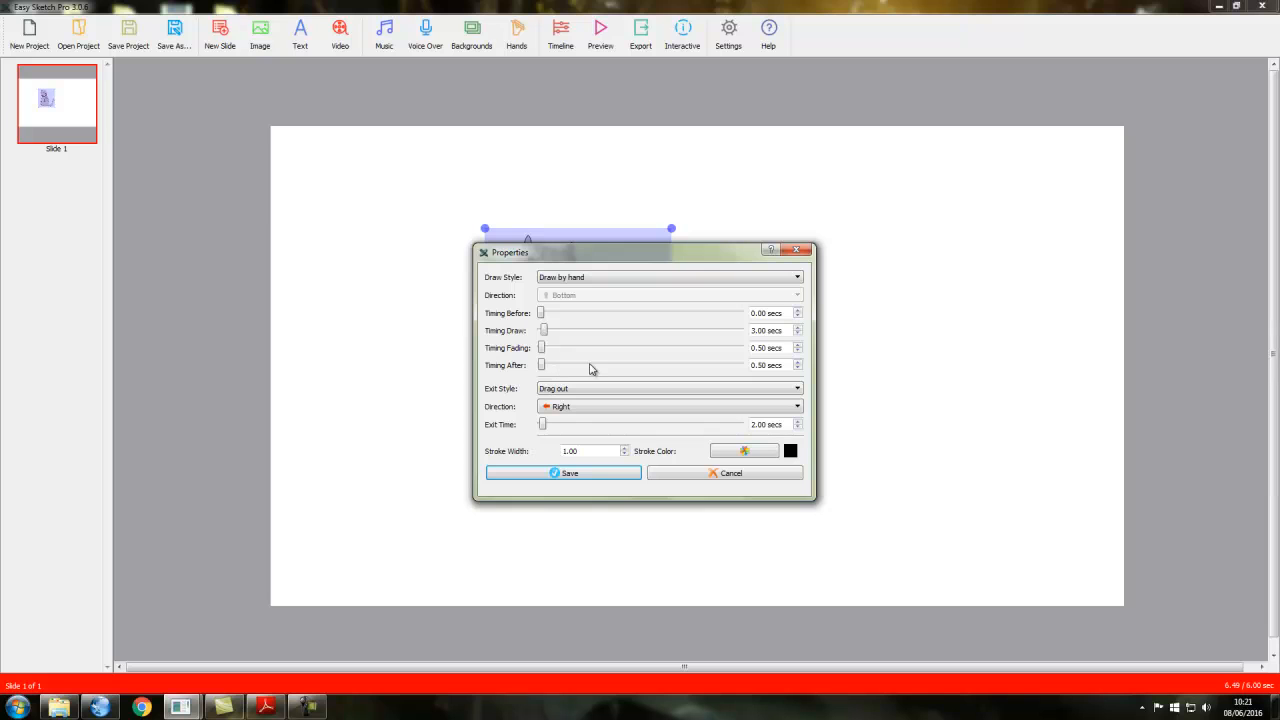
double_click(790, 364)
type("2.")
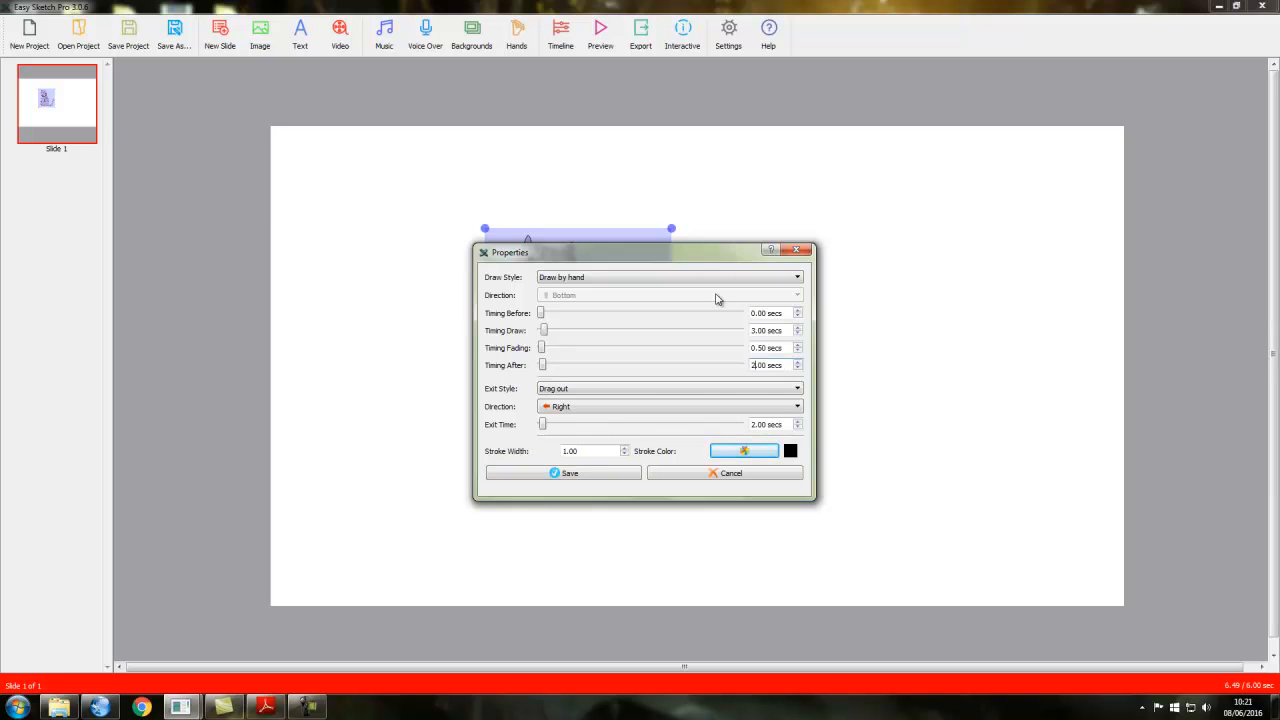
left_click(587, 474)
left_click(600, 33)
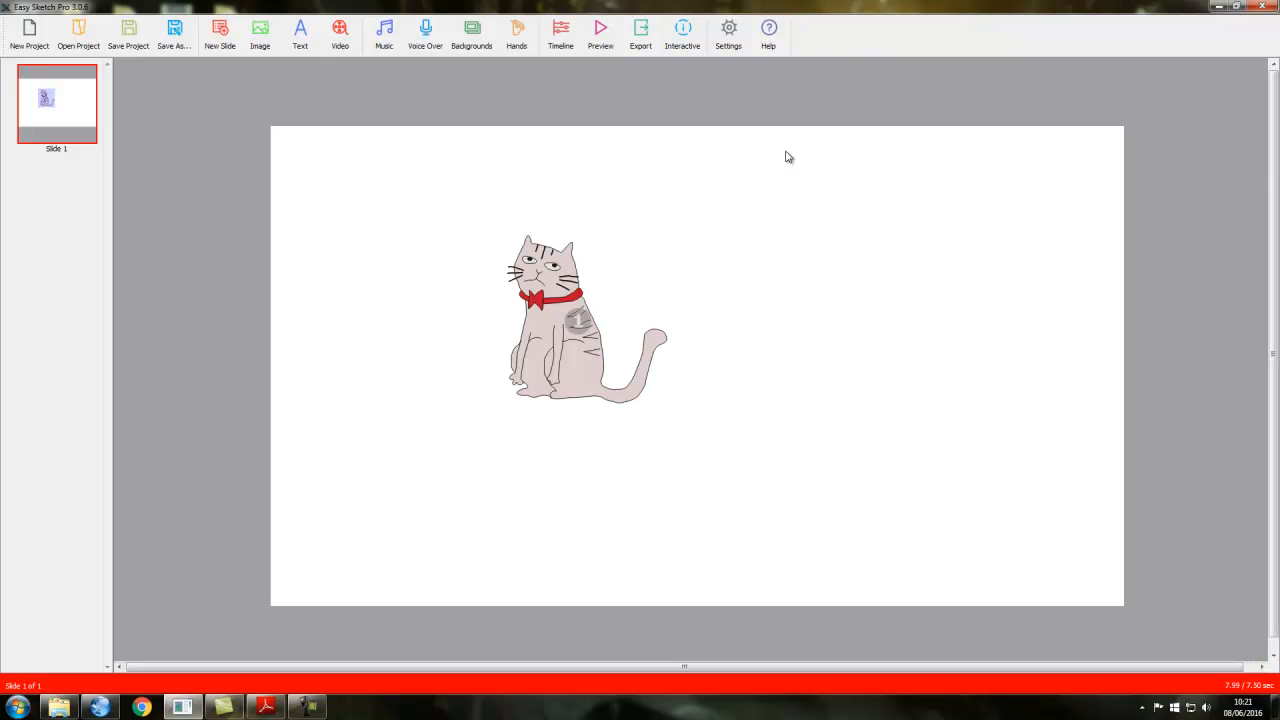
- Reopen the cat's properties, set its exit style to None and save them
left_click(577, 331)
right_click(573, 327)
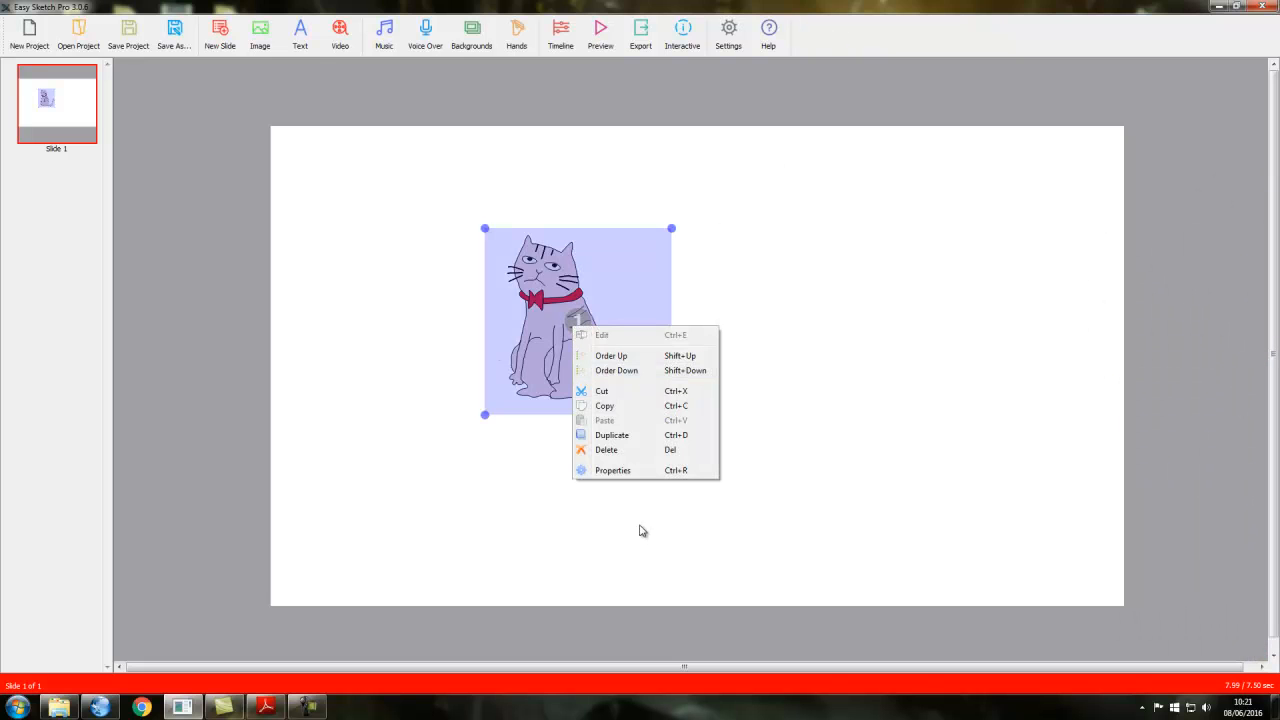
left_click(628, 470)
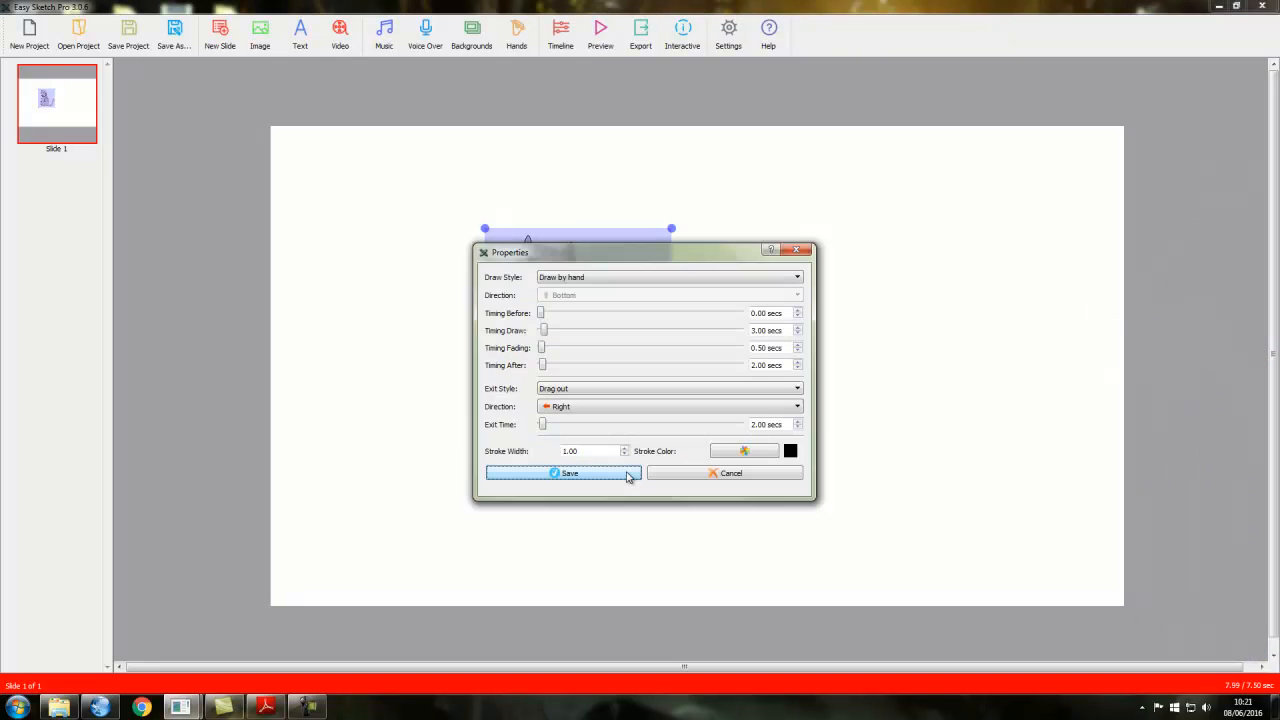
left_click(803, 390)
left_click(577, 407)
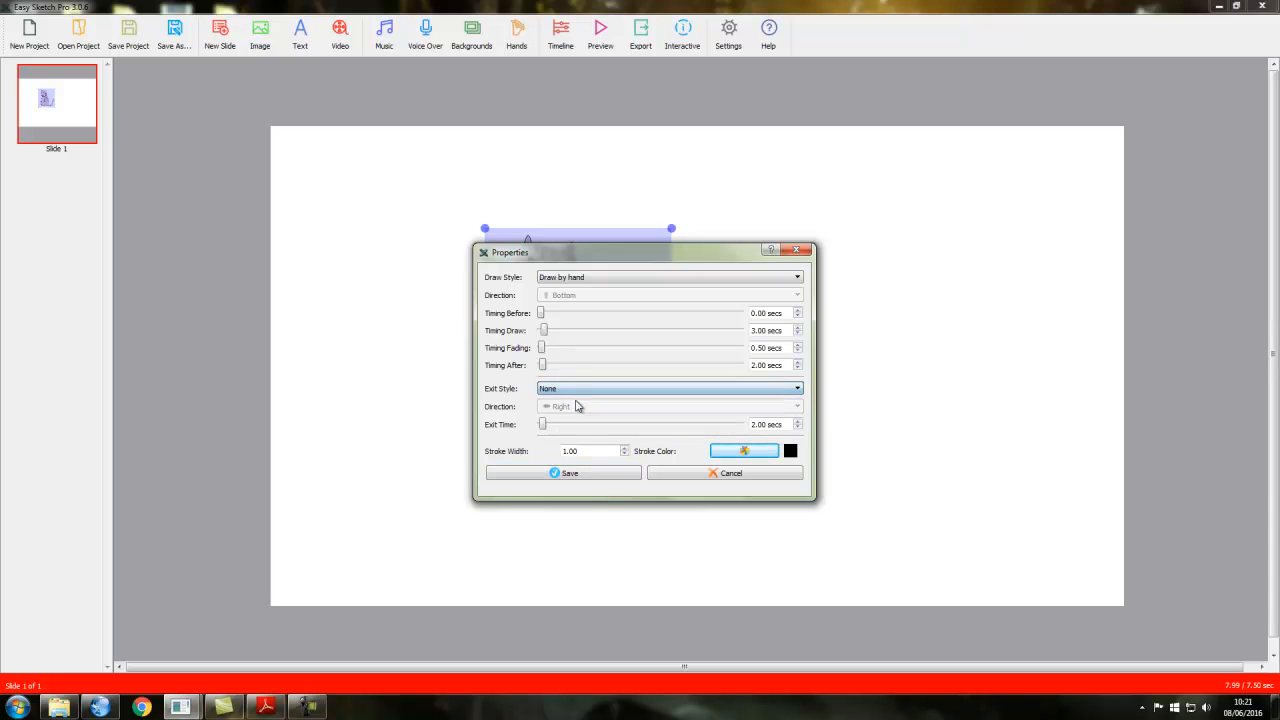
left_click(604, 478)
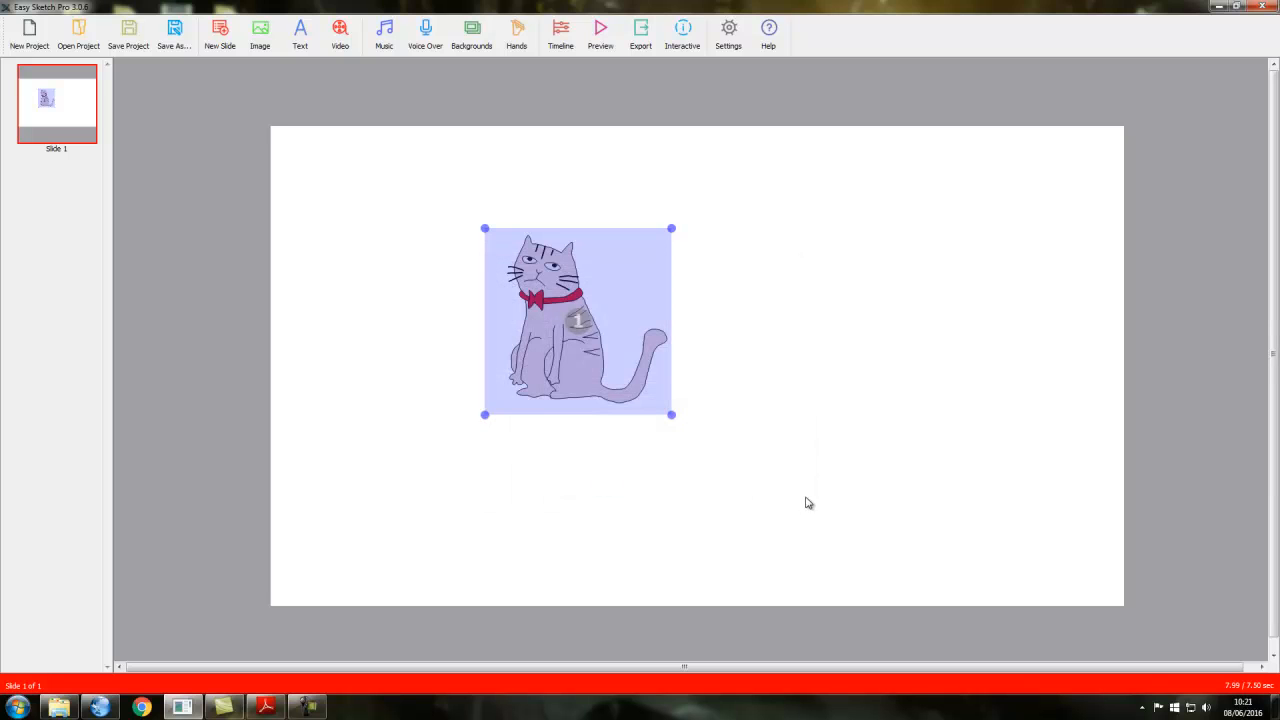
- Give the cat a stroke width of 3.00 and a red #ff0000 stroke colour, save its properties and preview the slide
right_click(566, 314)
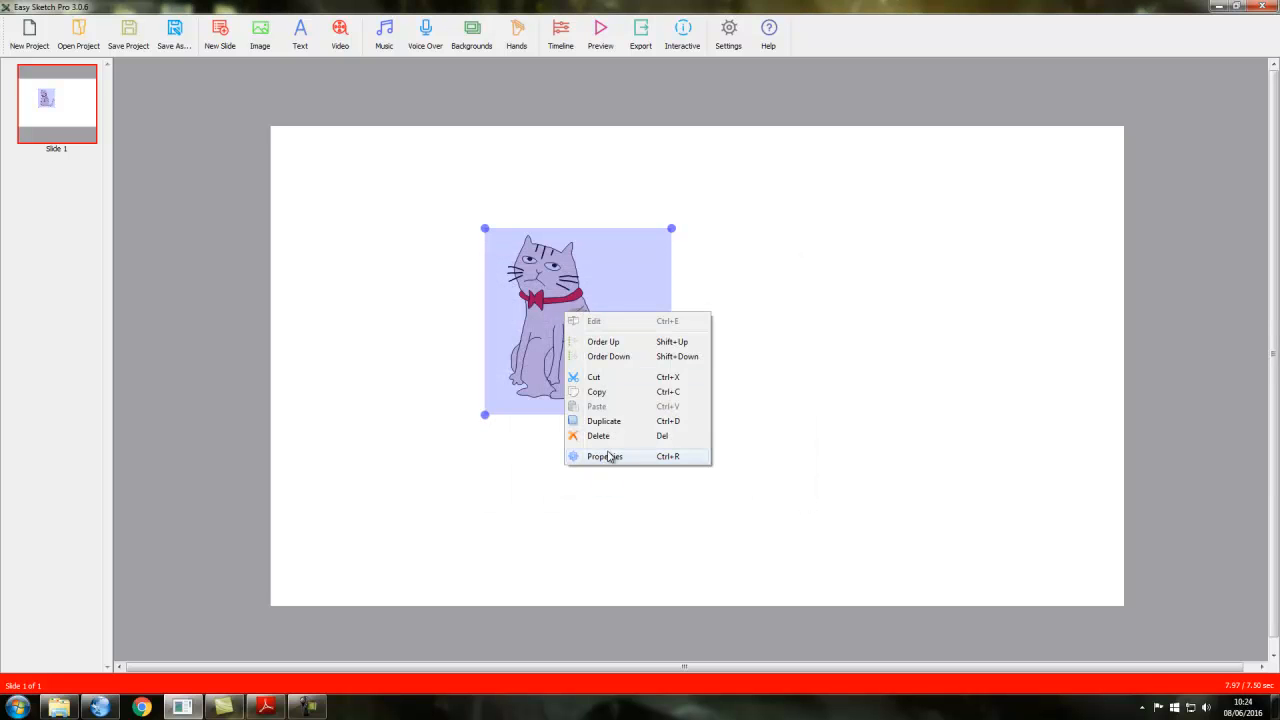
left_click(605, 456)
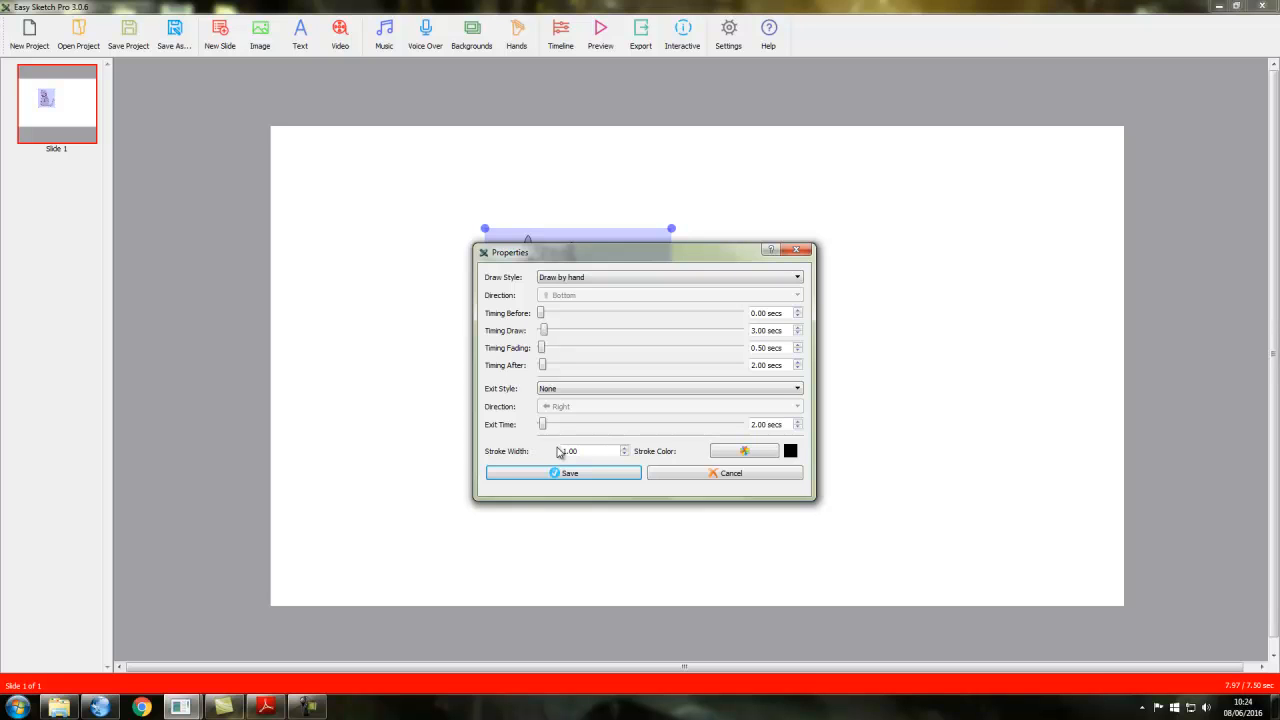
left_click(626, 450)
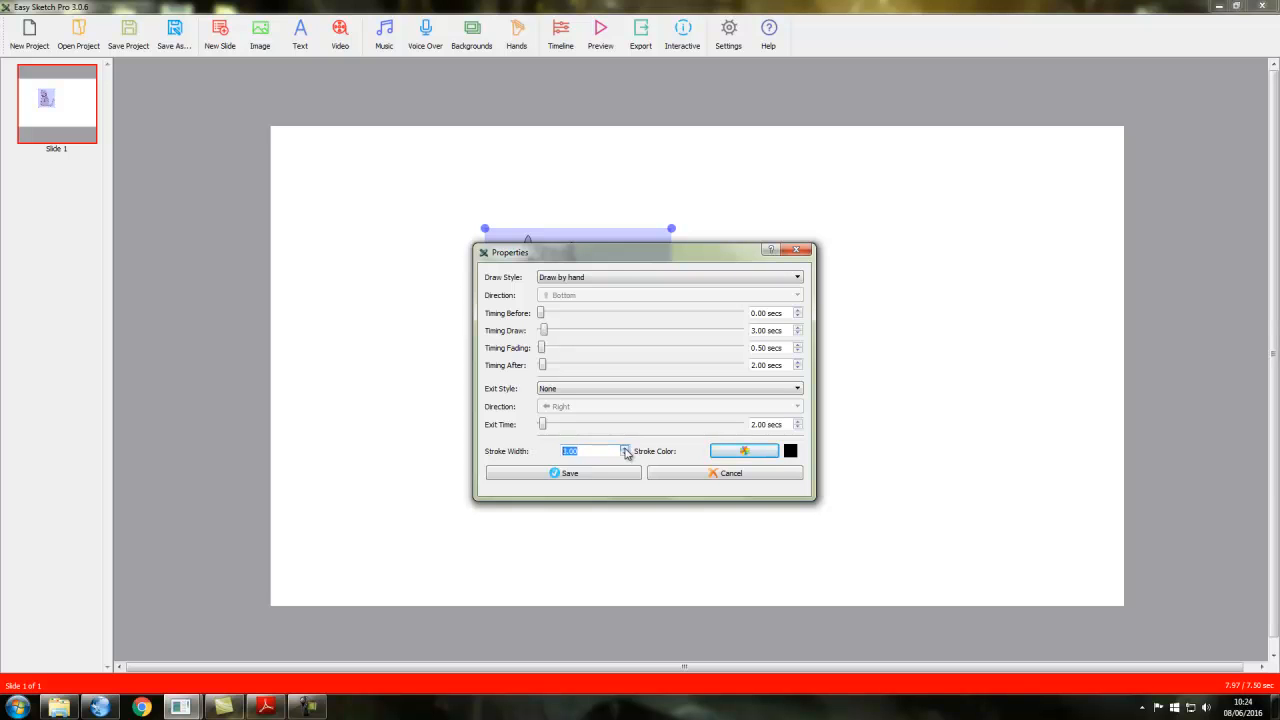
left_click(748, 451)
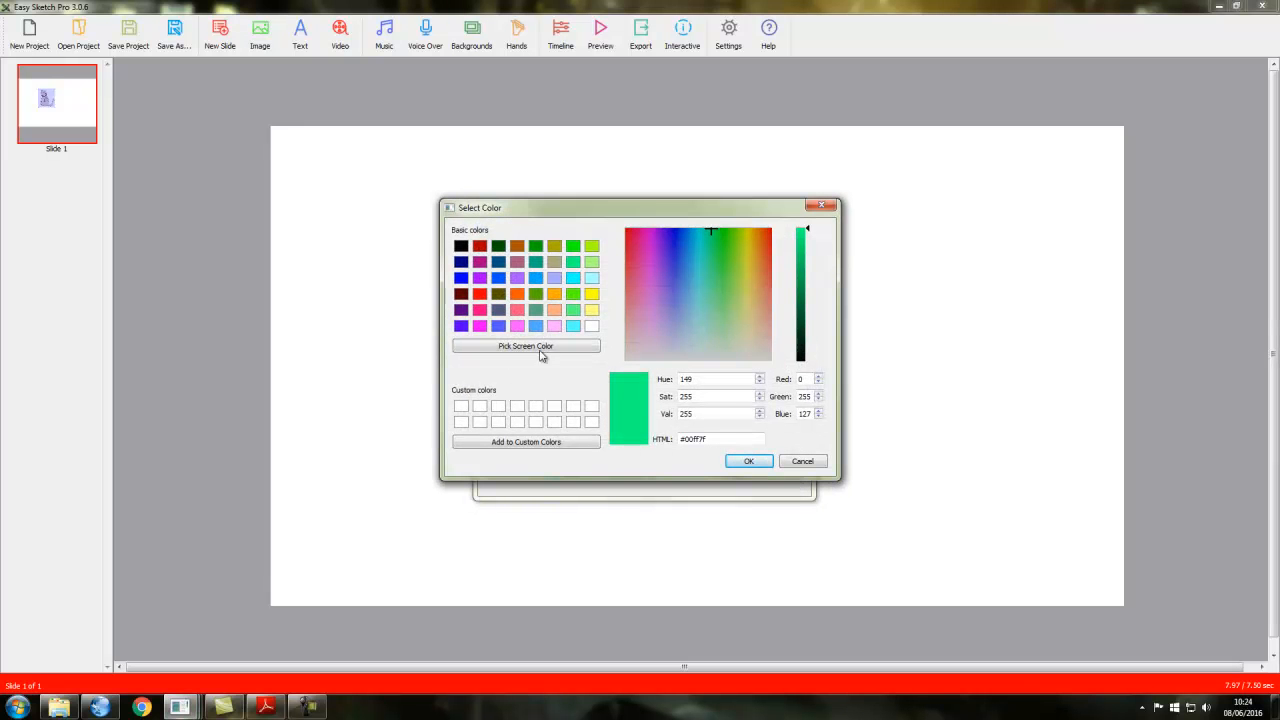
left_click(481, 294)
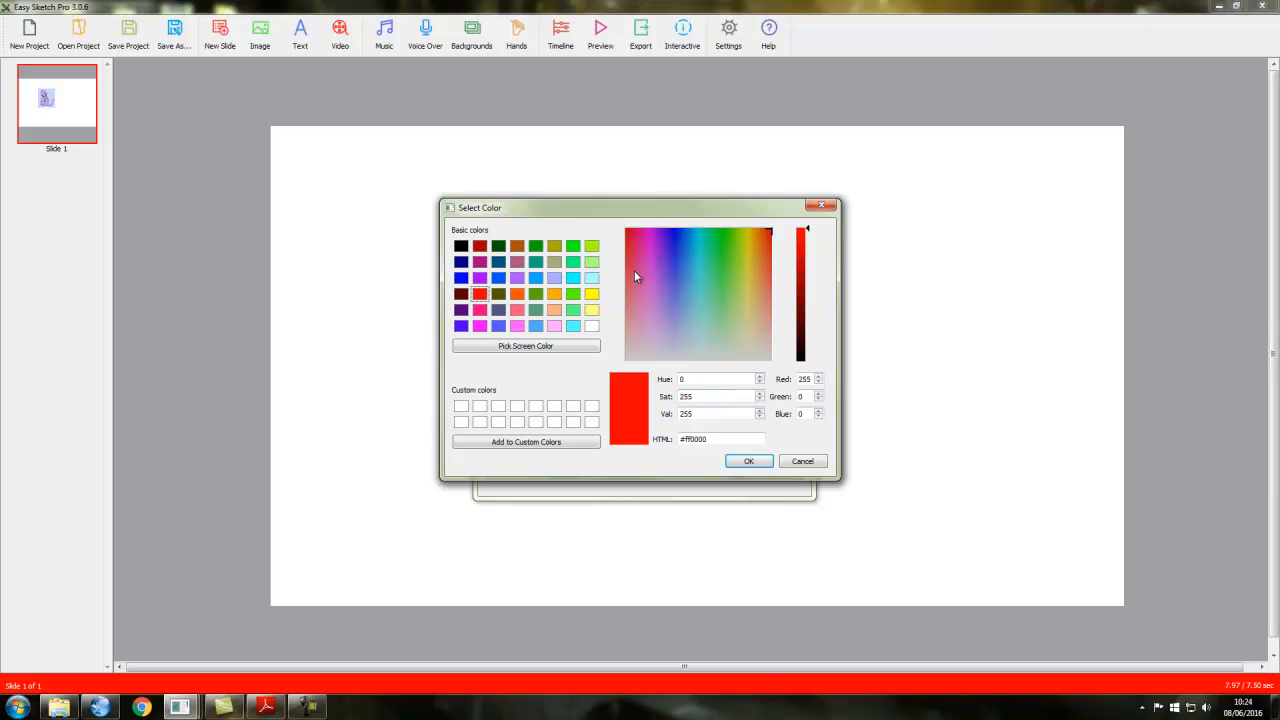
left_click(752, 465)
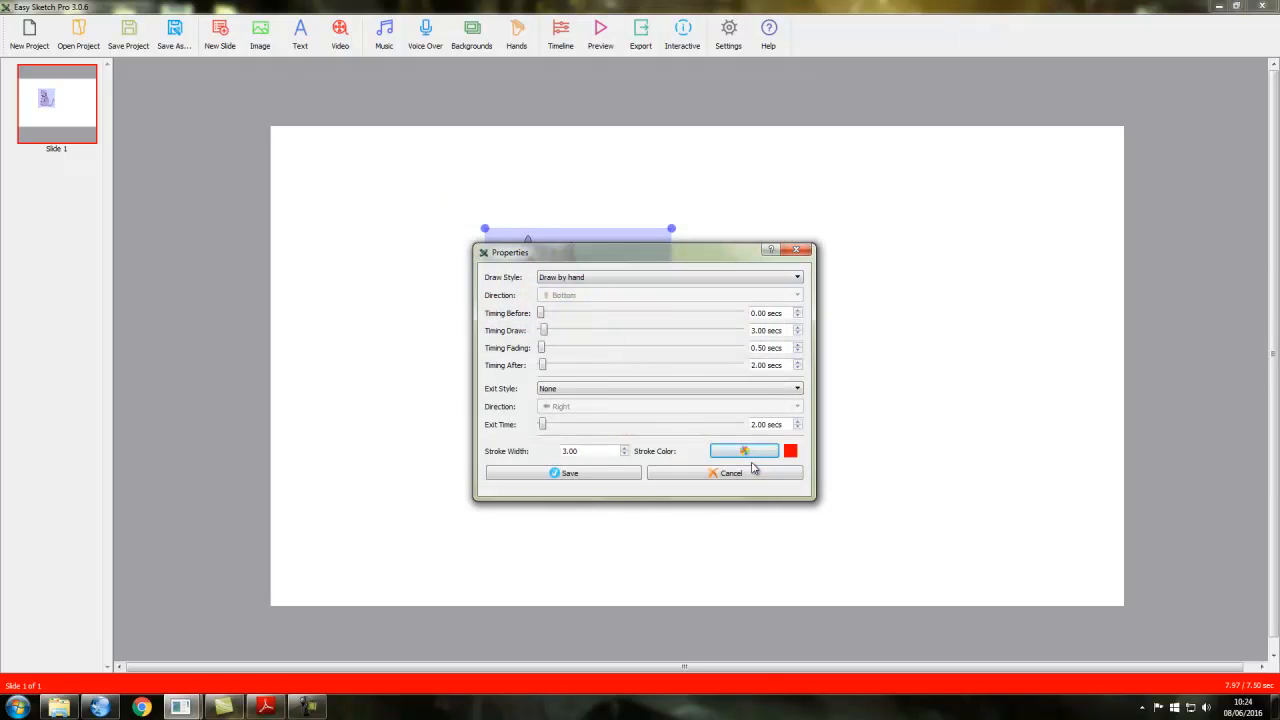
left_click(591, 478)
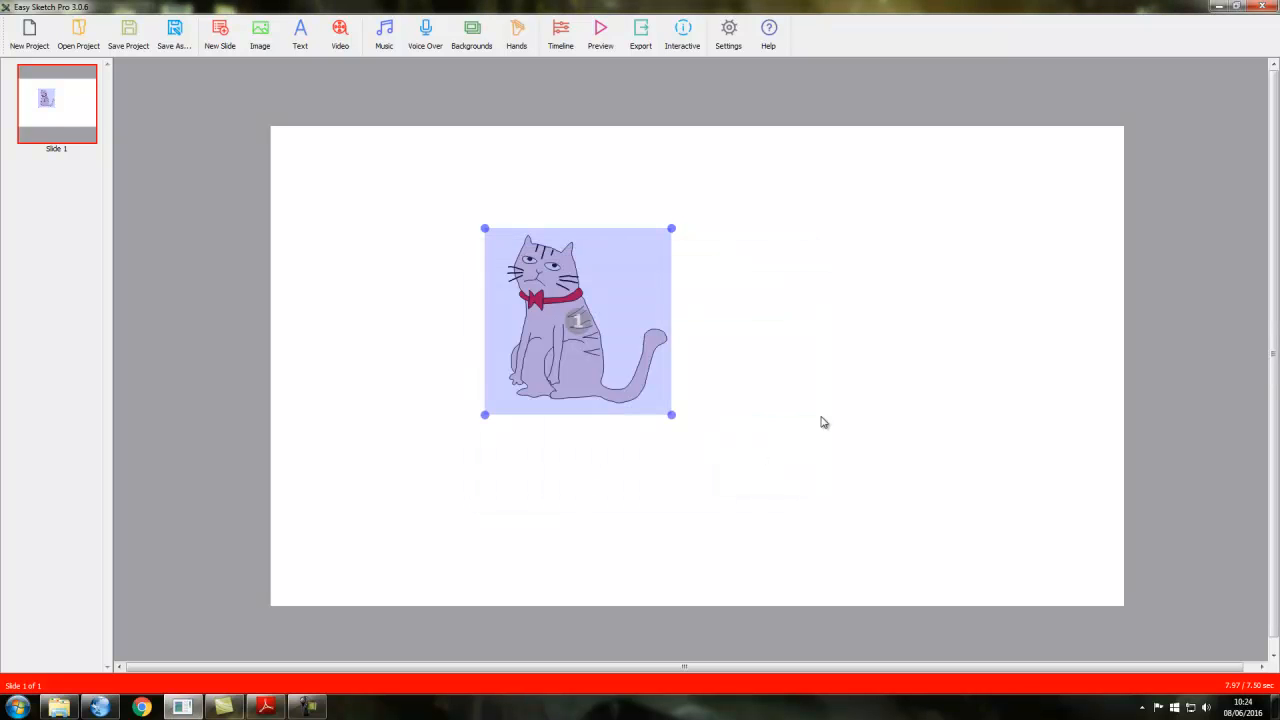
left_click(600, 32)
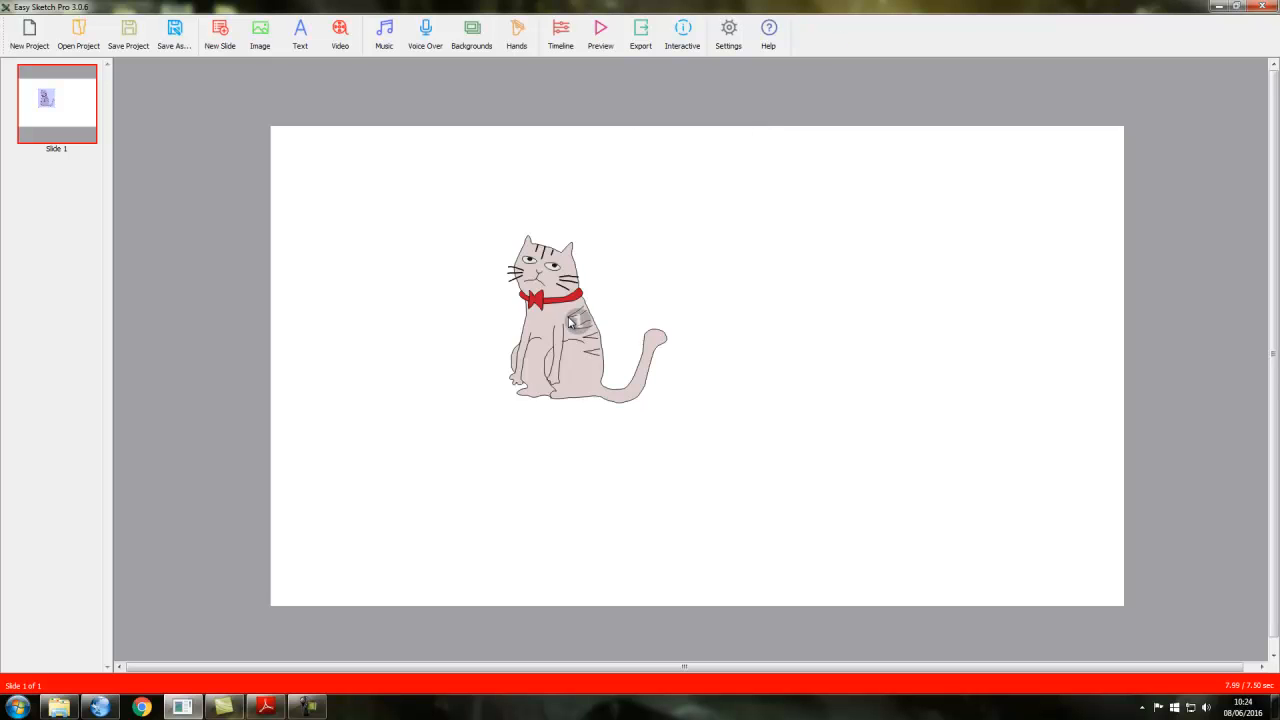
- Set the cat's stroke width back to 1.00 and its stroke colour to black #000000, and save its properties
right_click(571, 320)
left_click(608, 461)
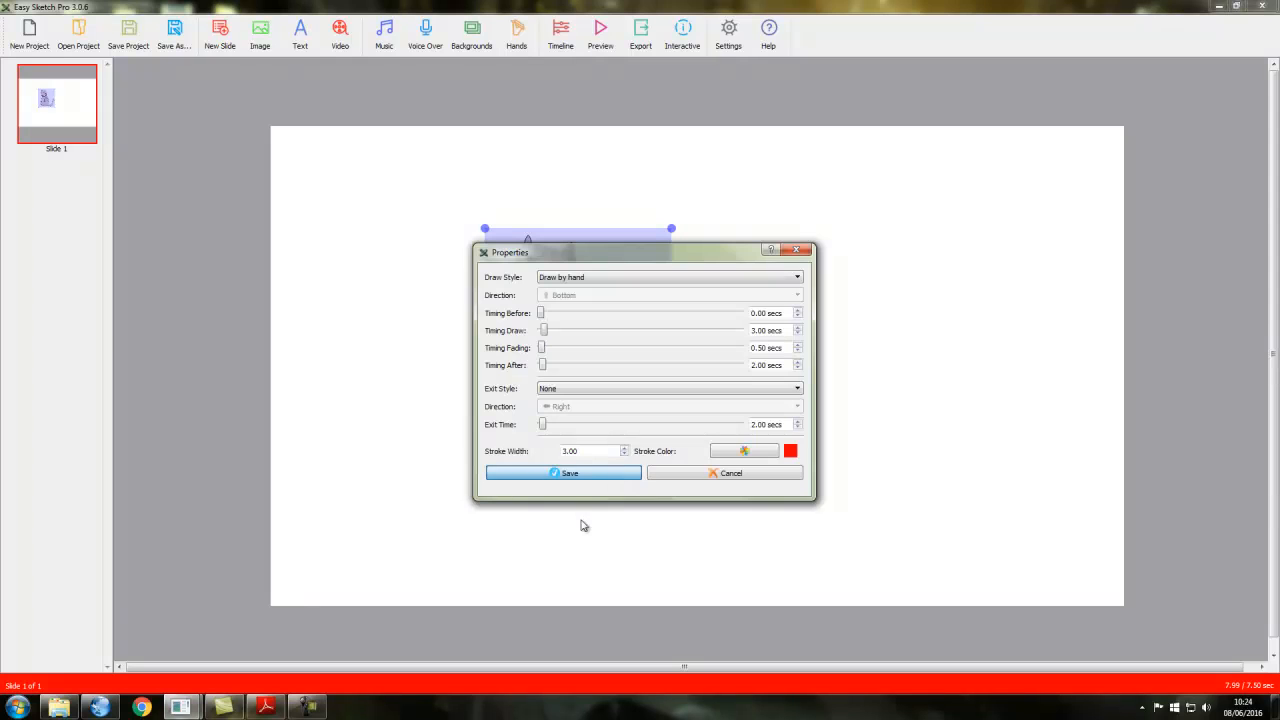
left_click(625, 454)
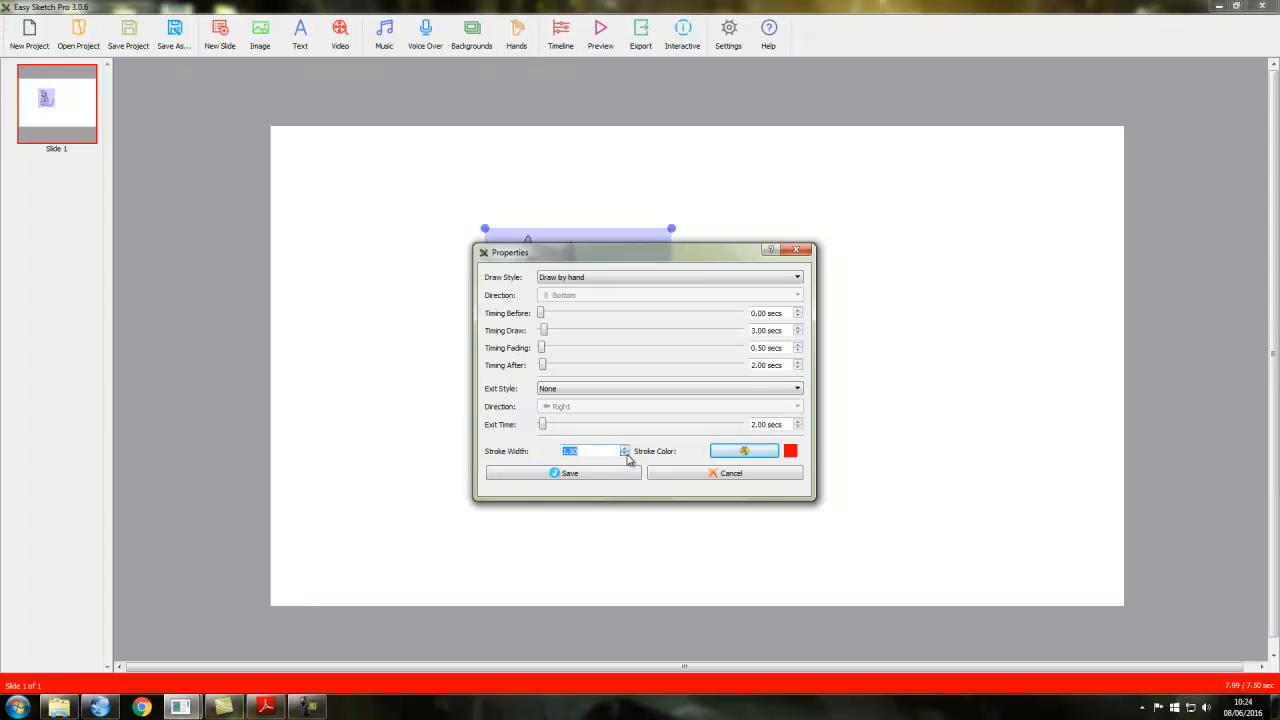
left_click(778, 456)
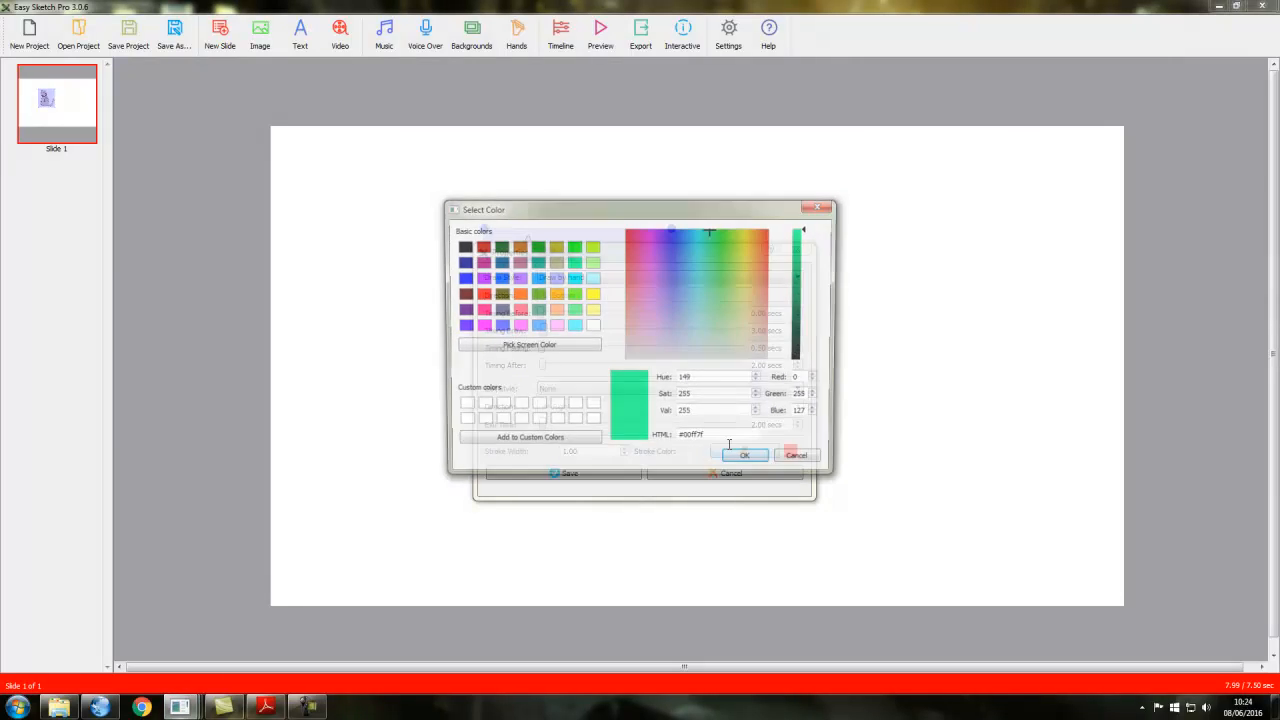
left_click(469, 247)
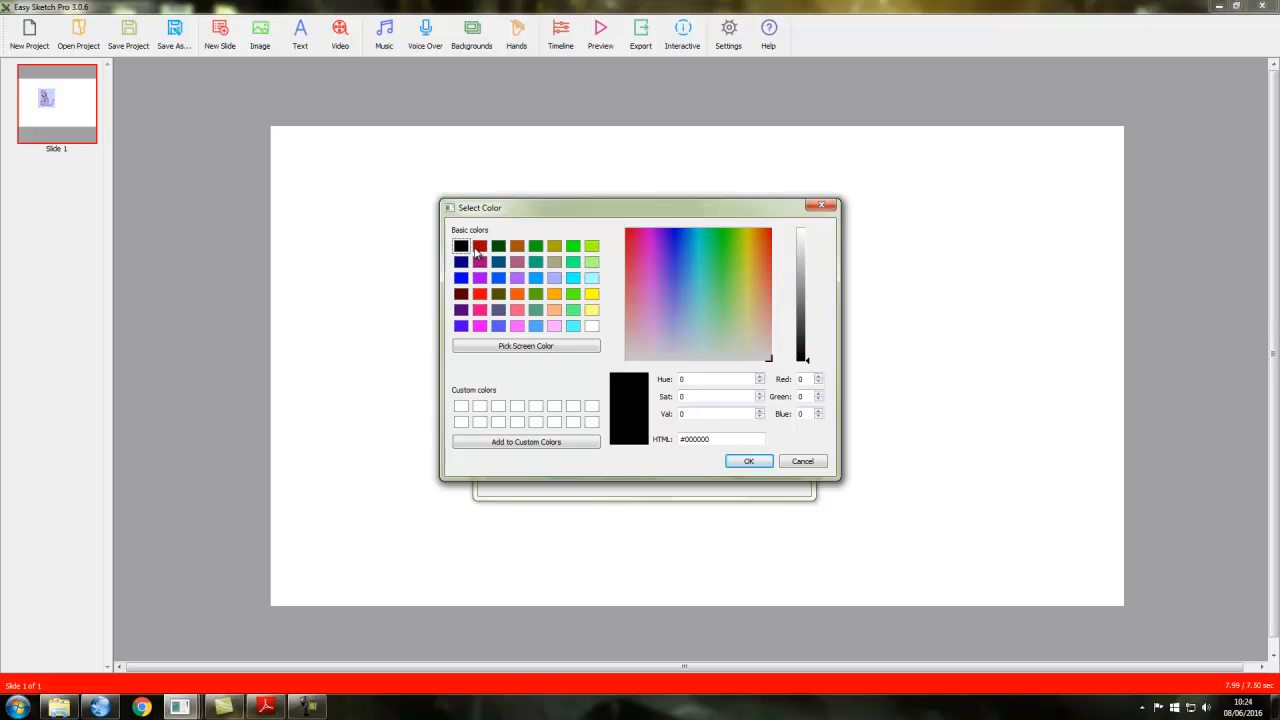
left_click(749, 461)
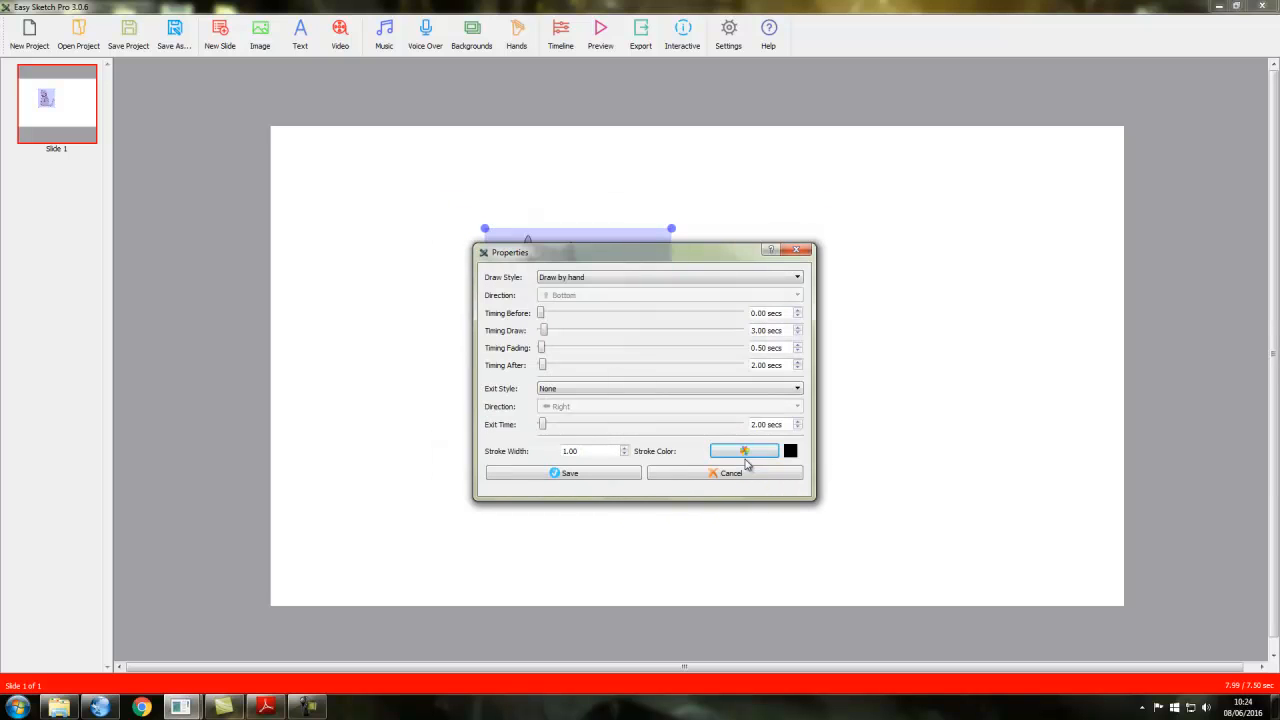
left_click(581, 472)
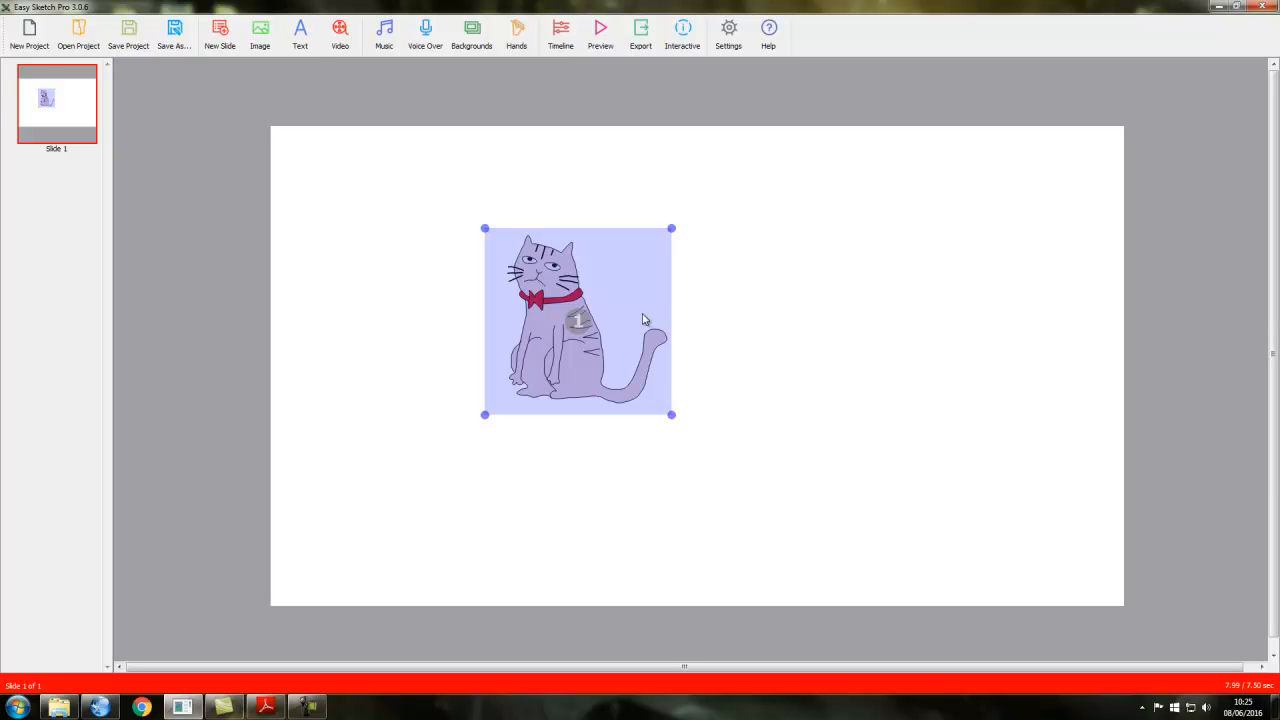
- Move the cat towards the slide's left edge and add the yellow chicken from the Animals image library
left_click_drag(614, 306, 472, 311)
left_click(745, 326)
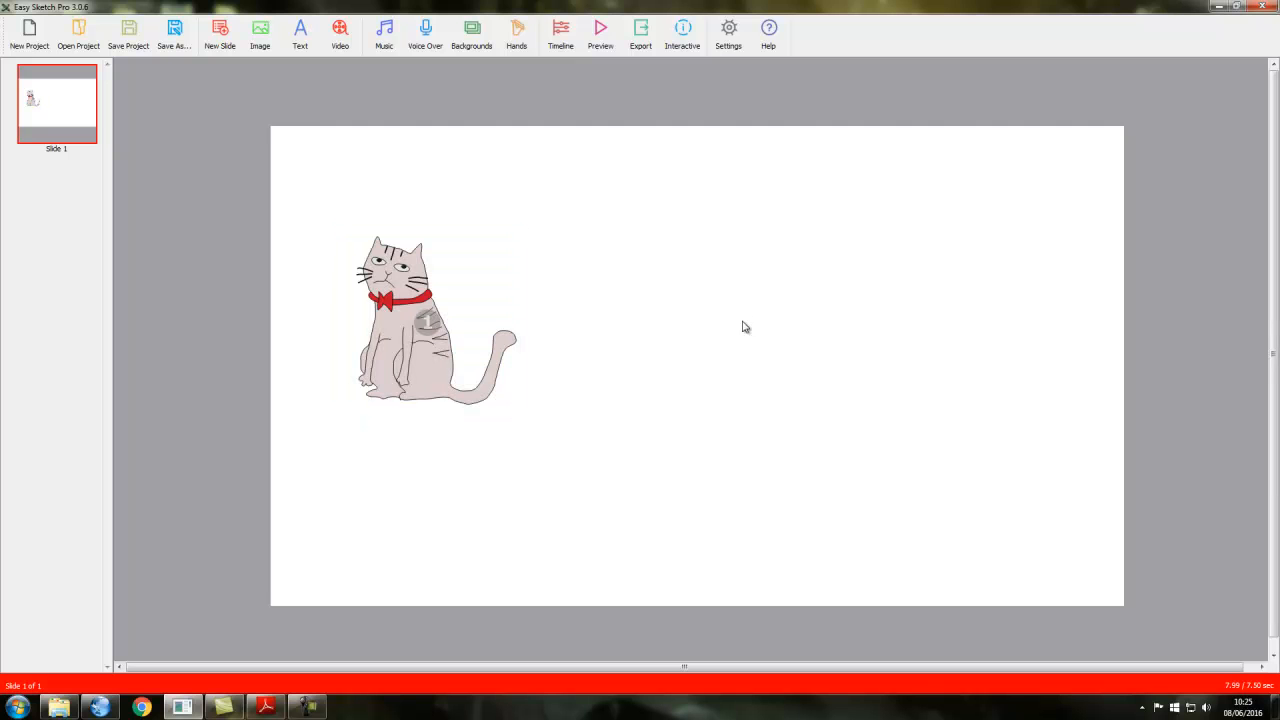
left_click(261, 44)
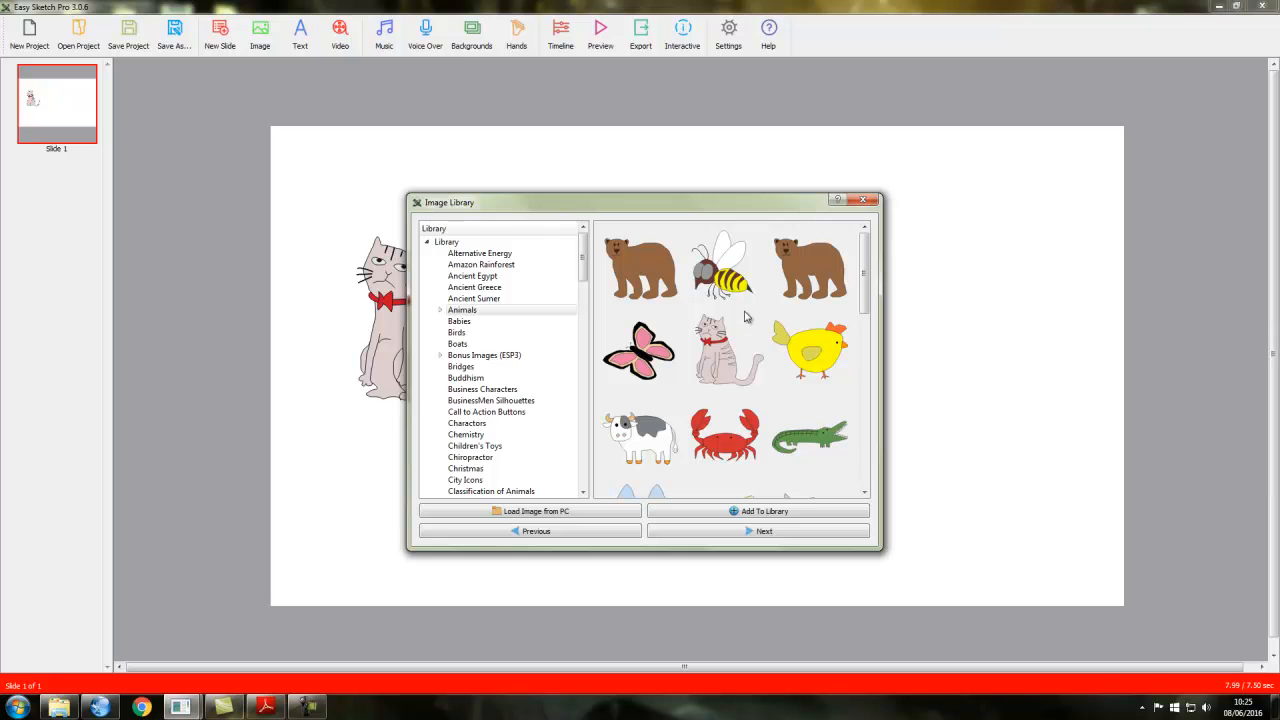
left_click(818, 355)
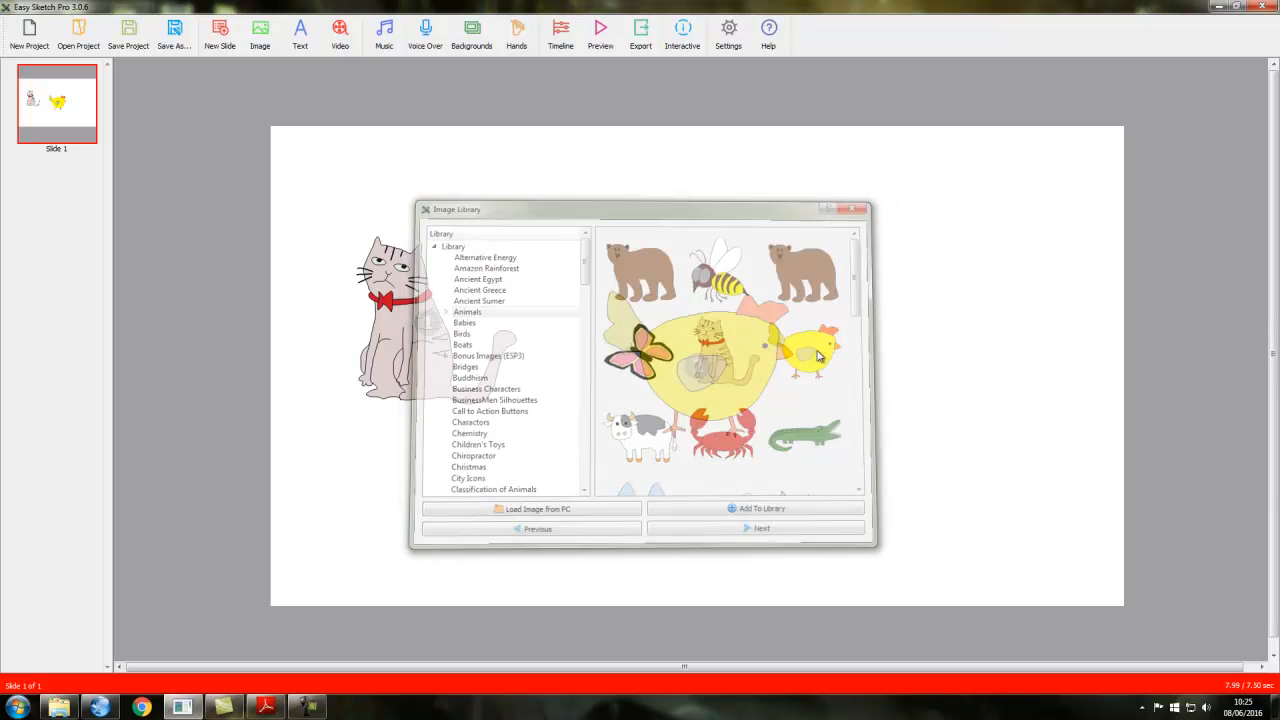
- Move the chicken further right of the cat, shrink it slightly, and preview the slide
left_click_drag(743, 371, 846, 327)
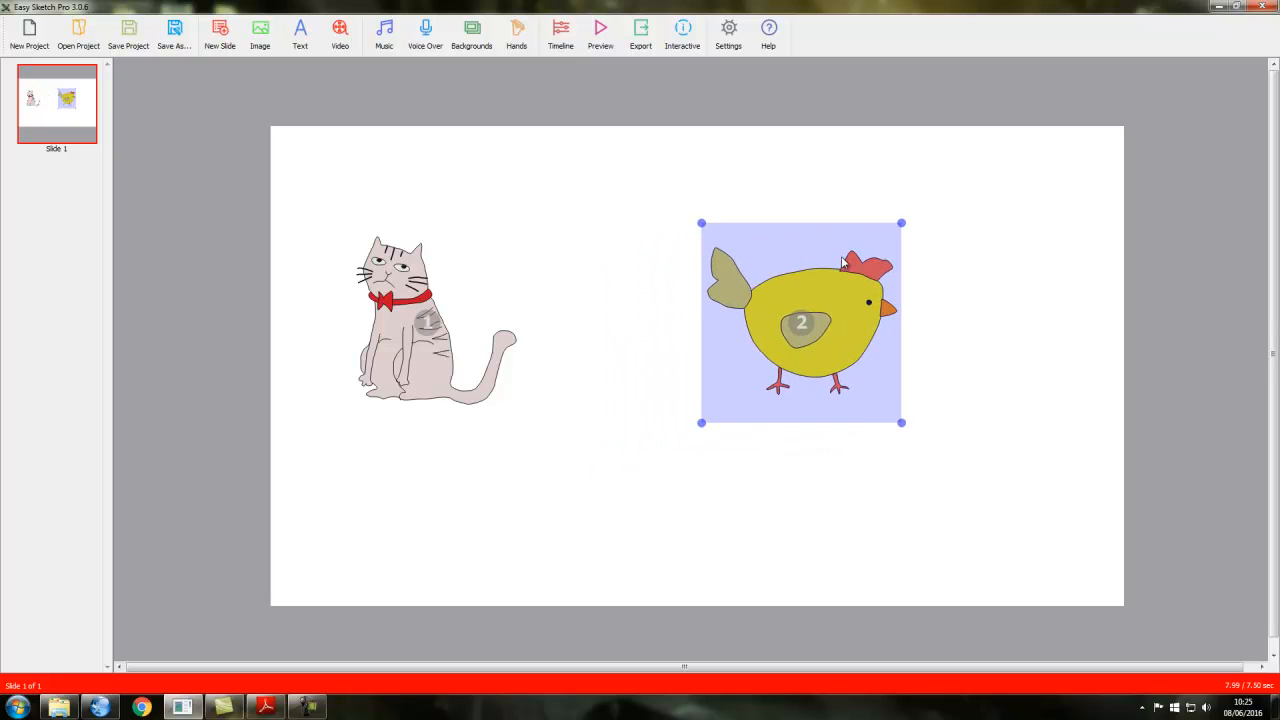
mouse_move(701, 422)
left_mouse_down()
mouse_move(729, 403)
mouse_move(714, 408)
left_mouse_up()
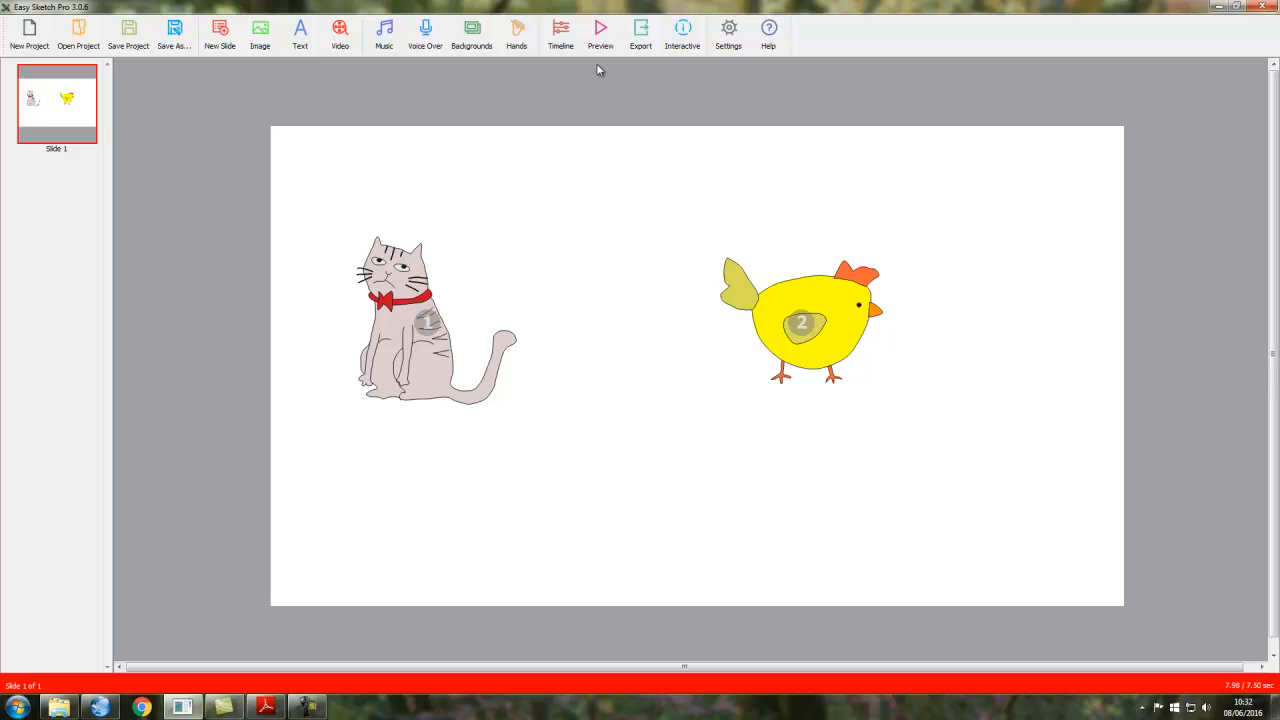
left_click(600, 35)
- Move the cat closer to the chicken and deselect it
left_click_drag(436, 342, 524, 326)
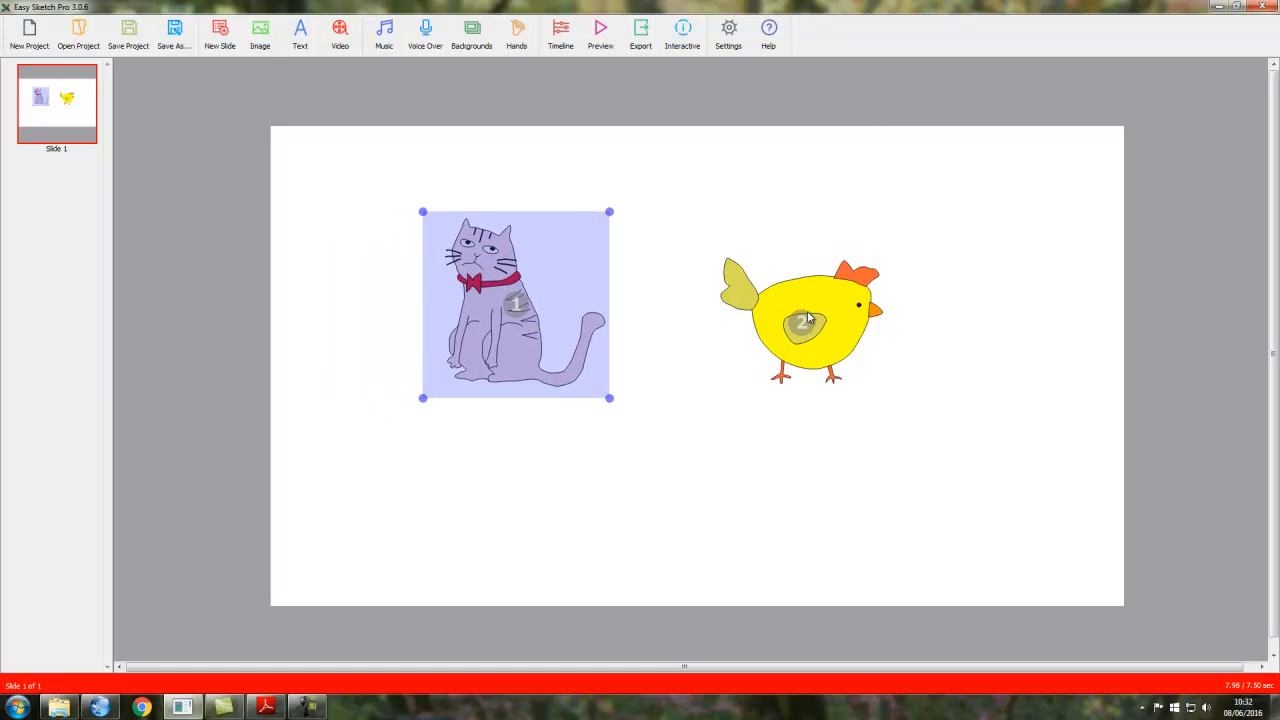
left_click(952, 310)
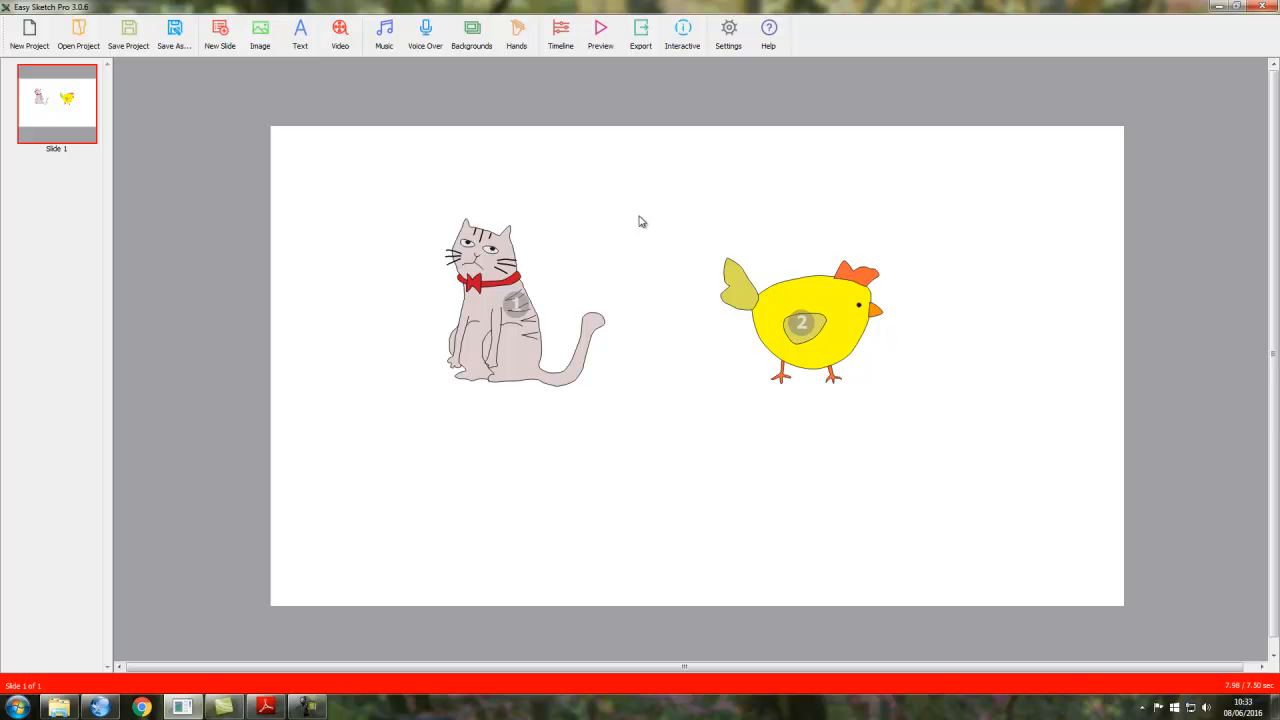
- Start a new text object reading "This is a cat"
left_click(300, 34)
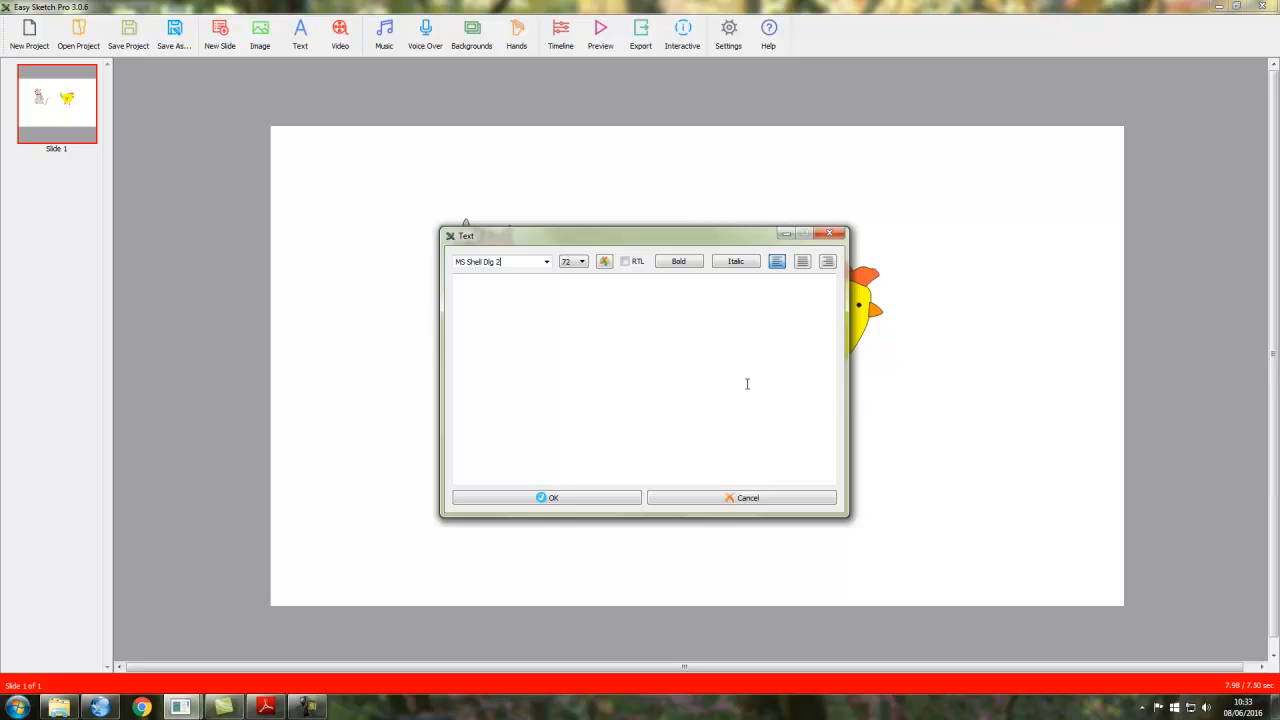
left_click(474, 288)
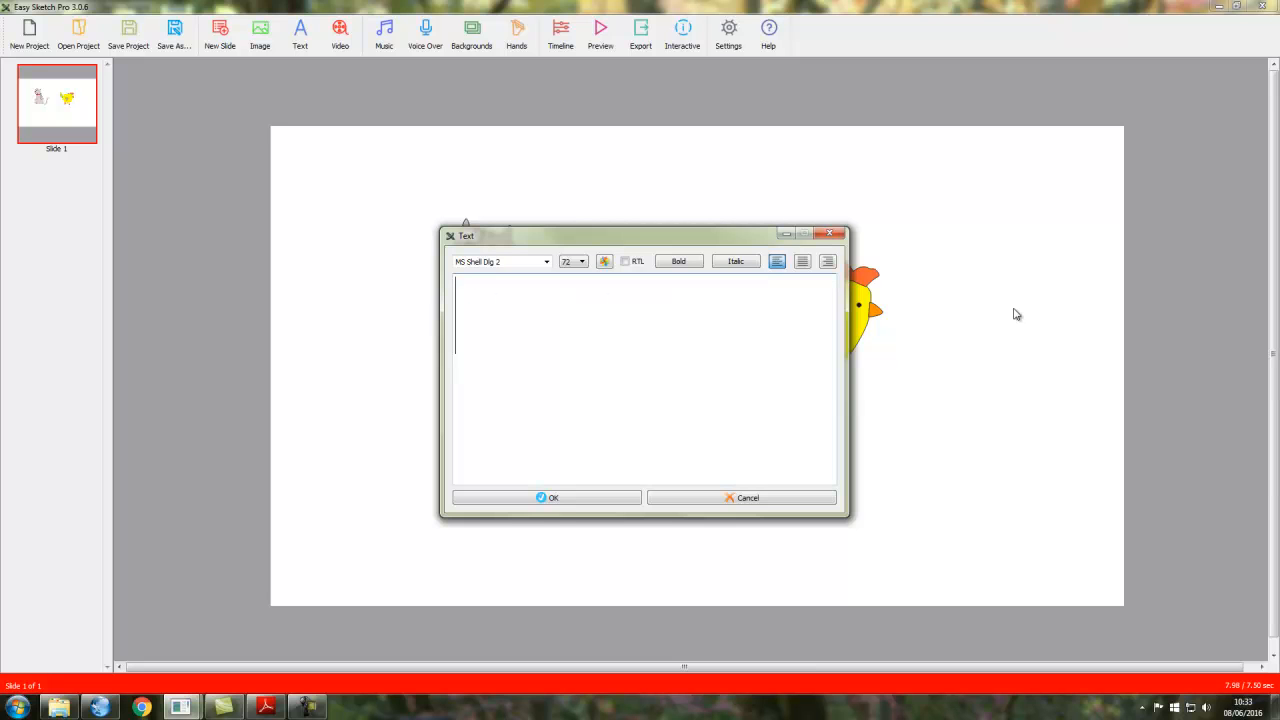
type("Thisd i")
key("BackSpace")
key("BackSpace")
key("BackSpace")
type("is a")
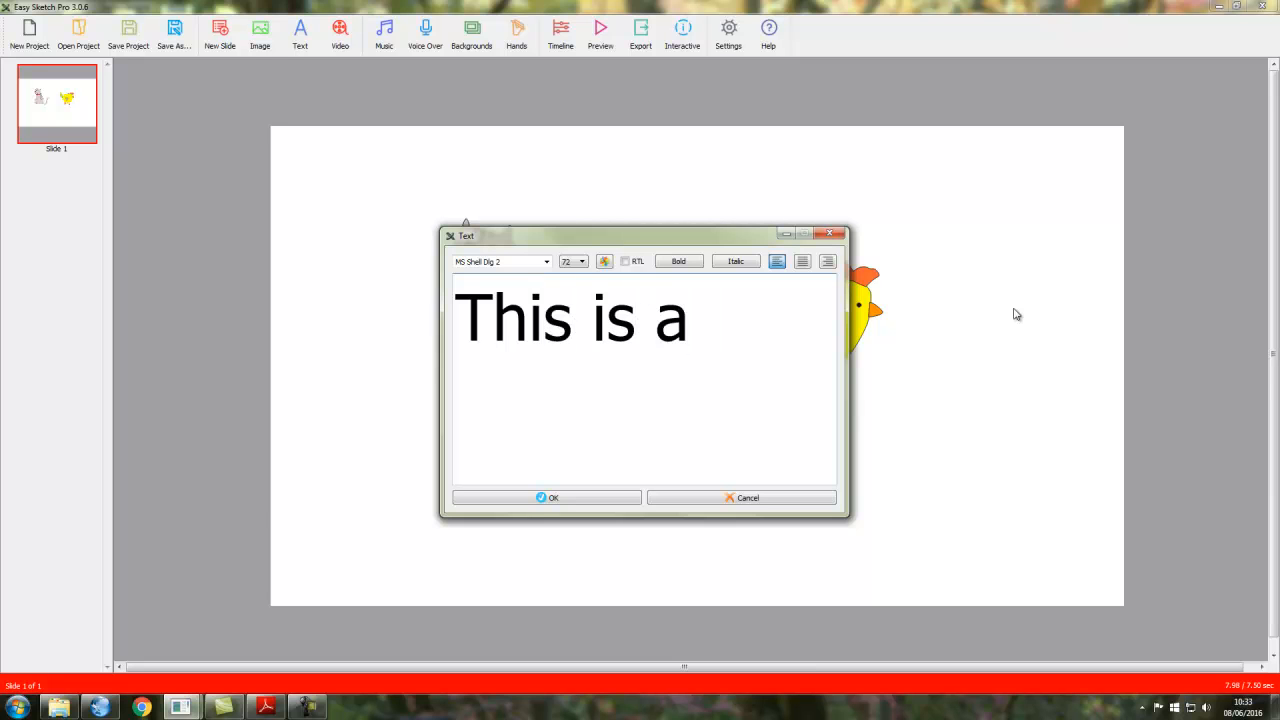
type(" cat")
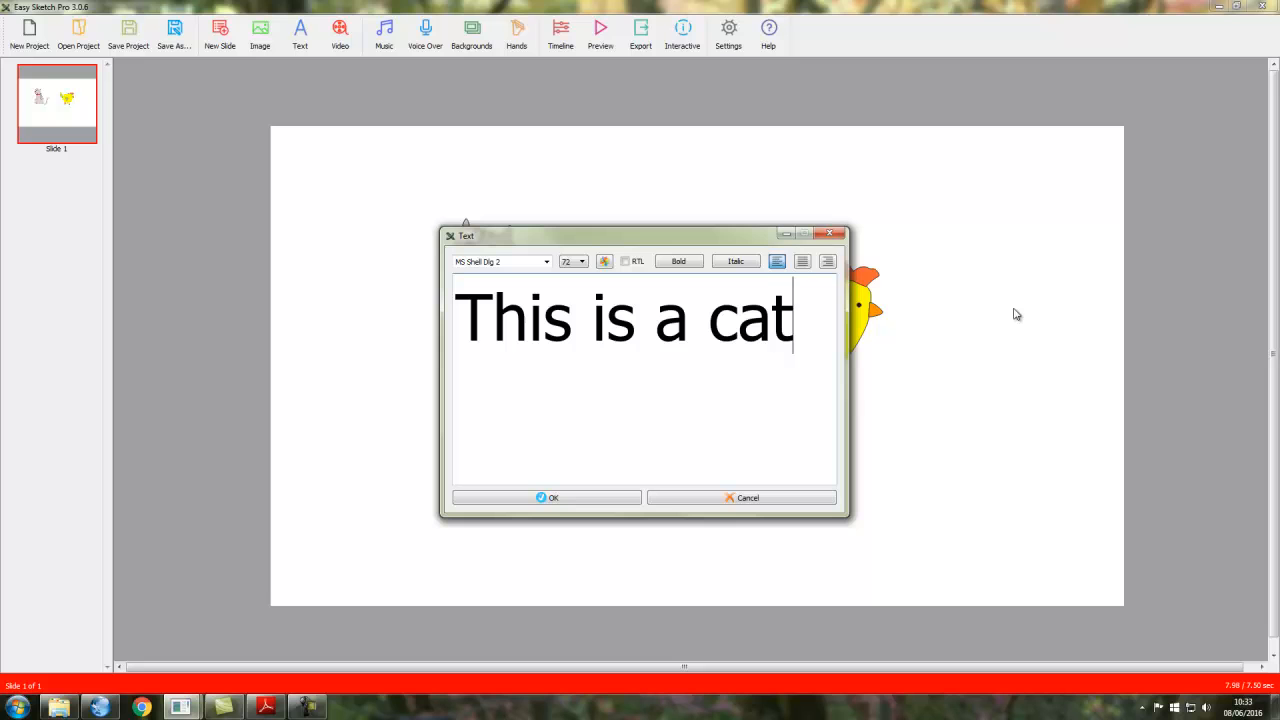
- Change the text's font to Permanent Marker
left_click(545, 261)
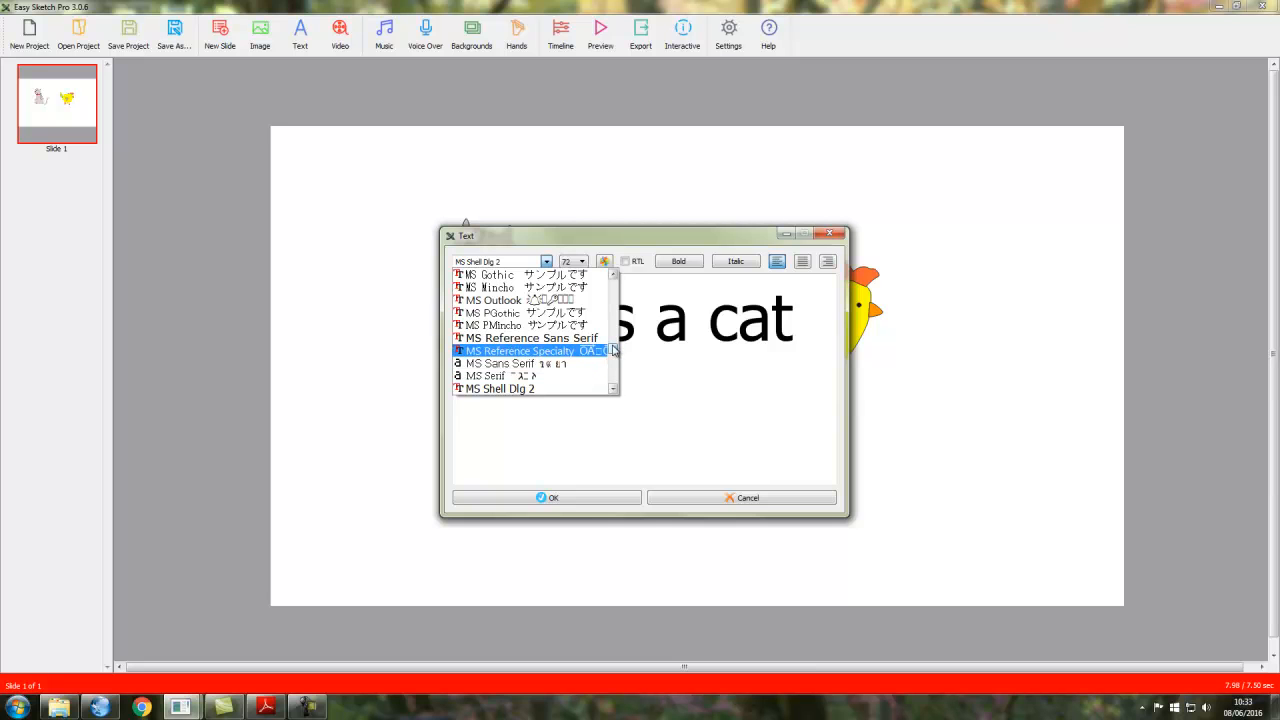
scroll(617, 302, "up", 10)
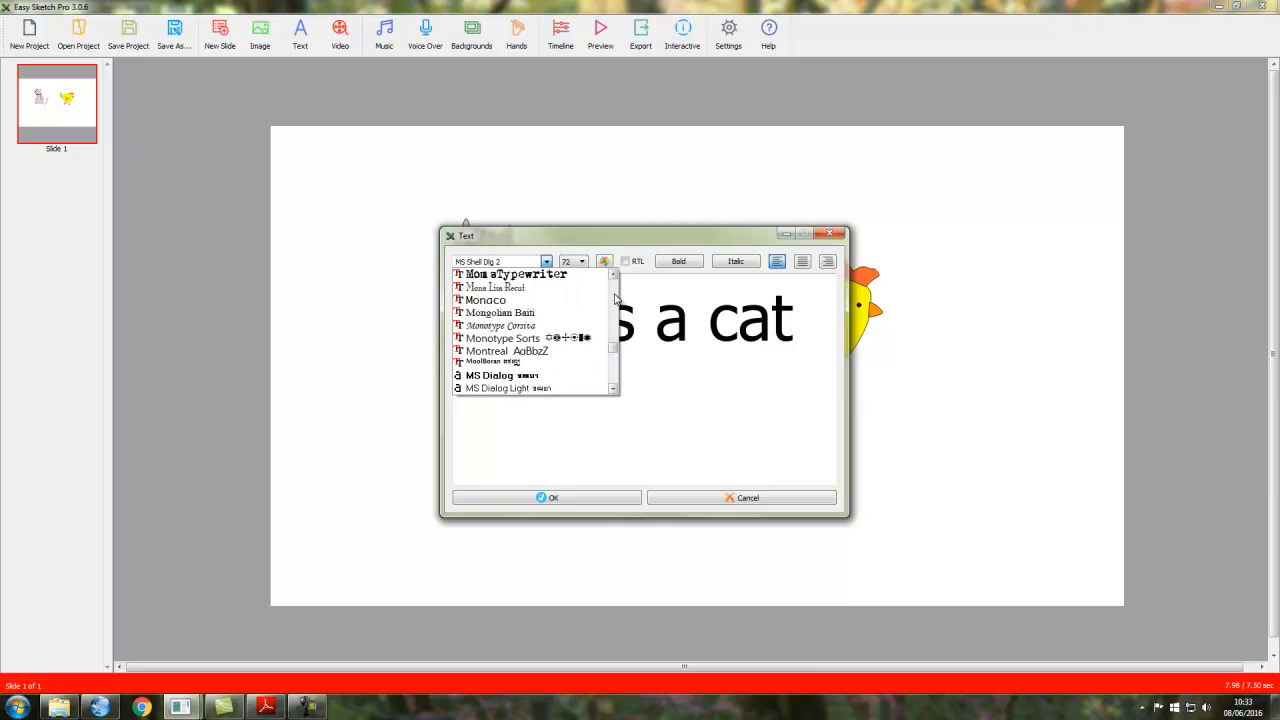
left_click(612, 376)
left_click(613, 376)
left_click(614, 377)
left_click(615, 377)
left_click(615, 377)
left_click(615, 377)
left_click(615, 377)
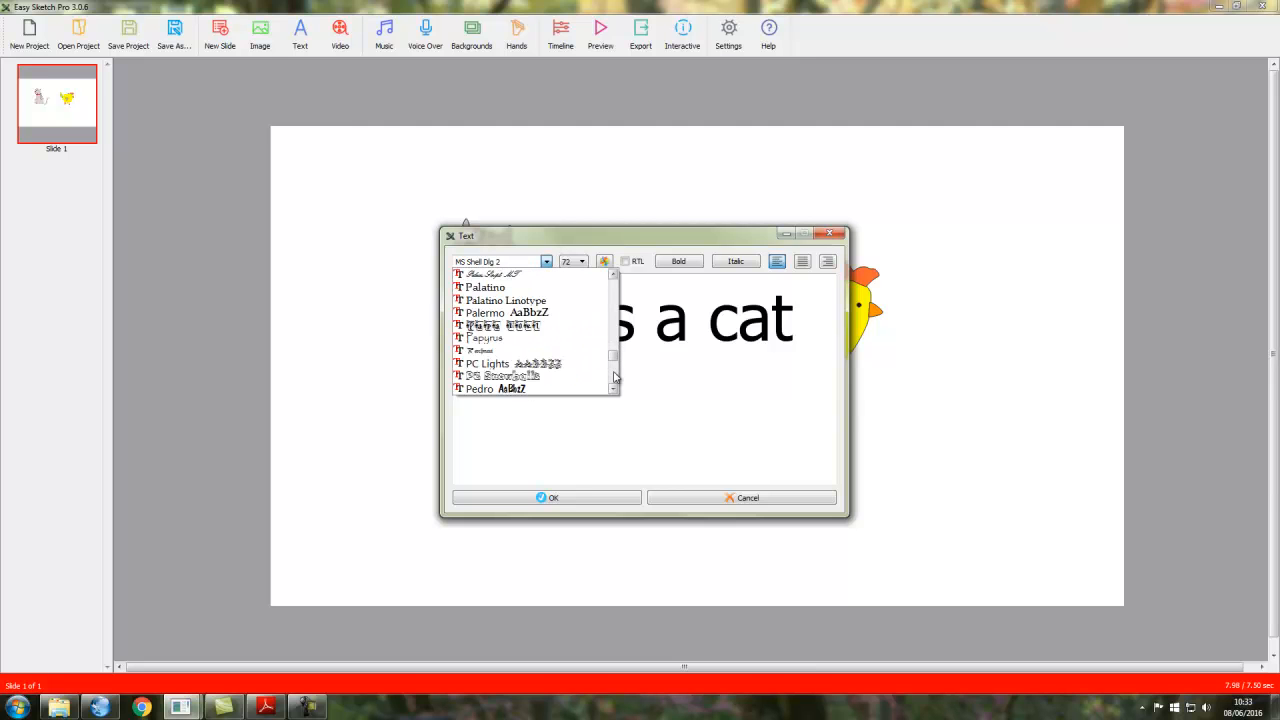
left_click(615, 382)
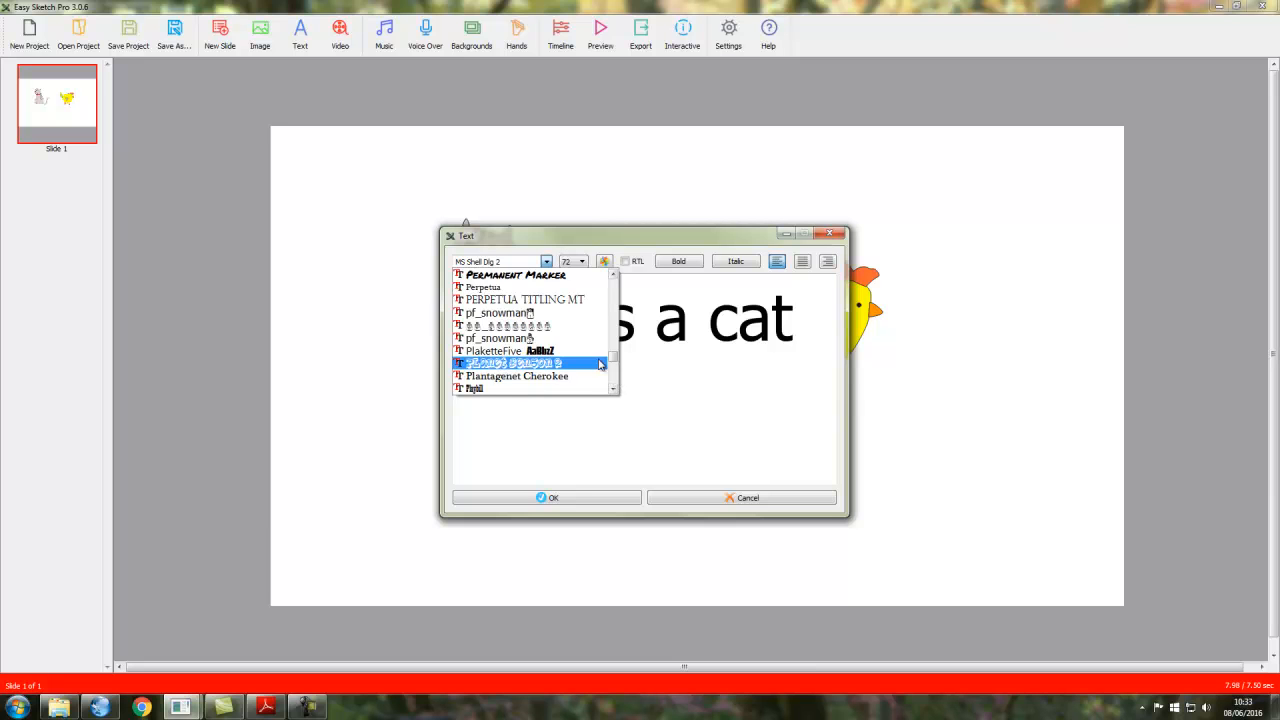
left_click(519, 275)
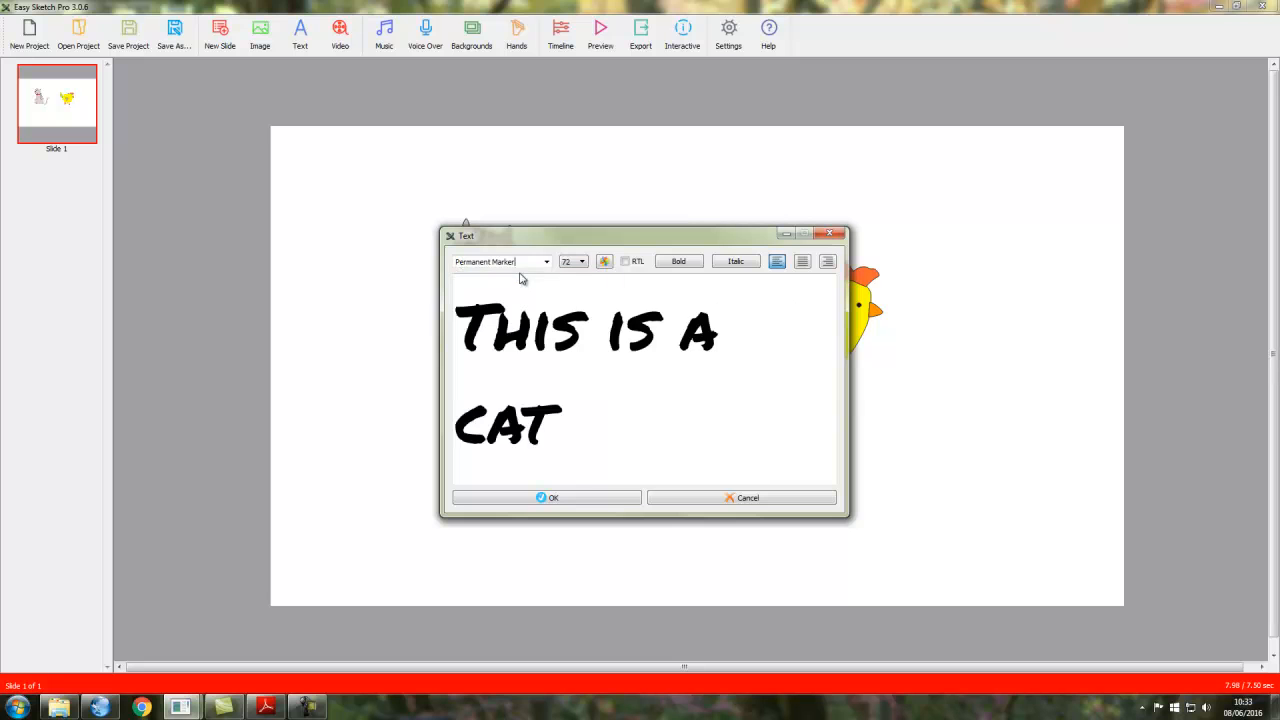
- Set the text's font size to 28 and its colour to red #ff0000
left_click(581, 262)
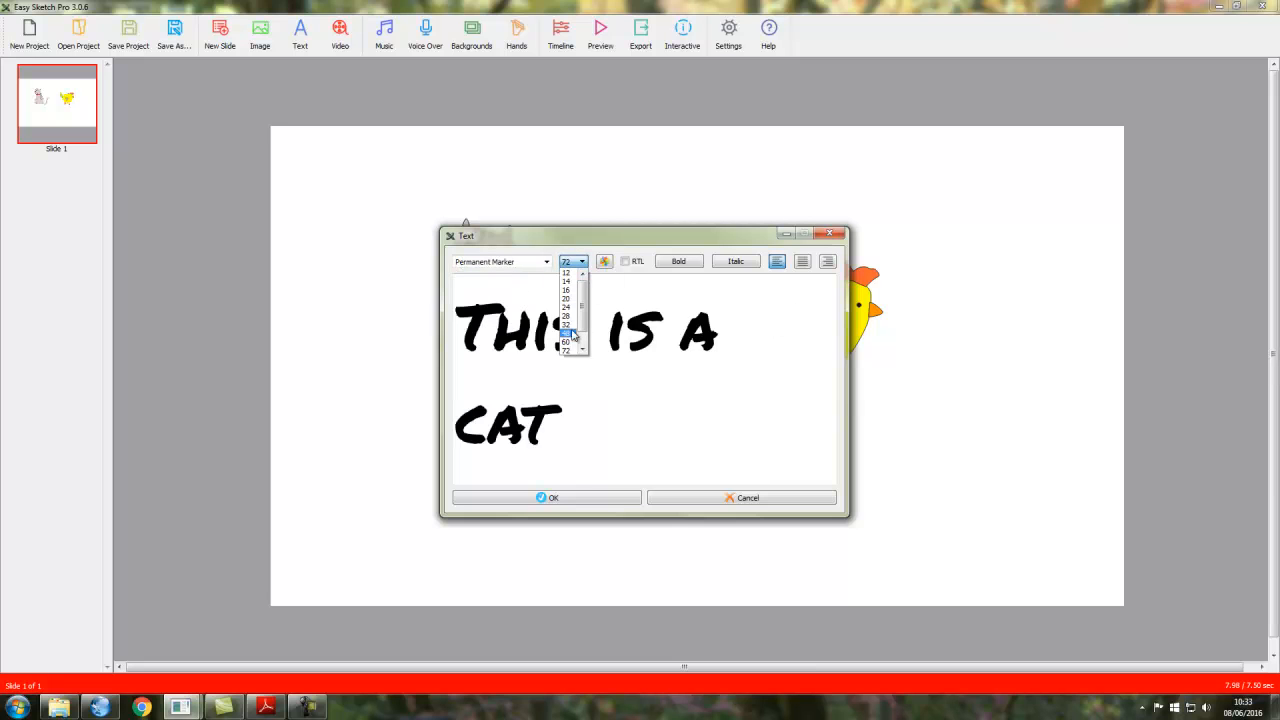
left_click(567, 308)
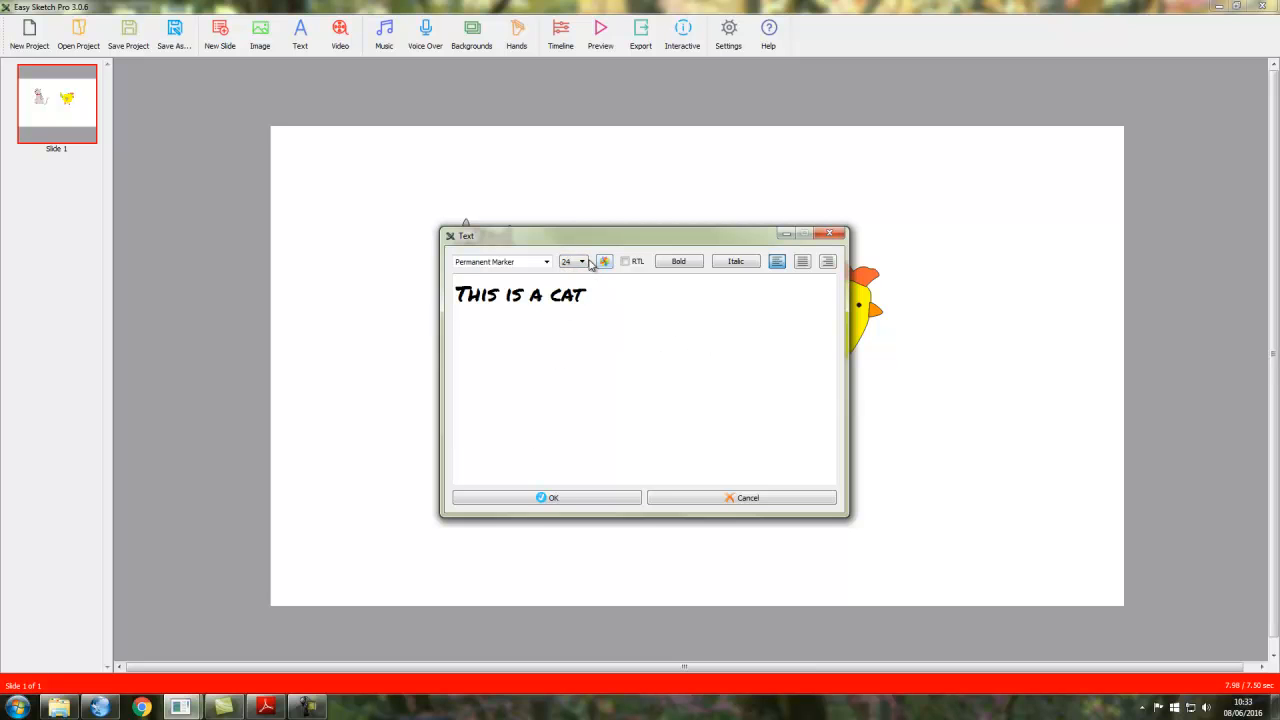
left_click(575, 262)
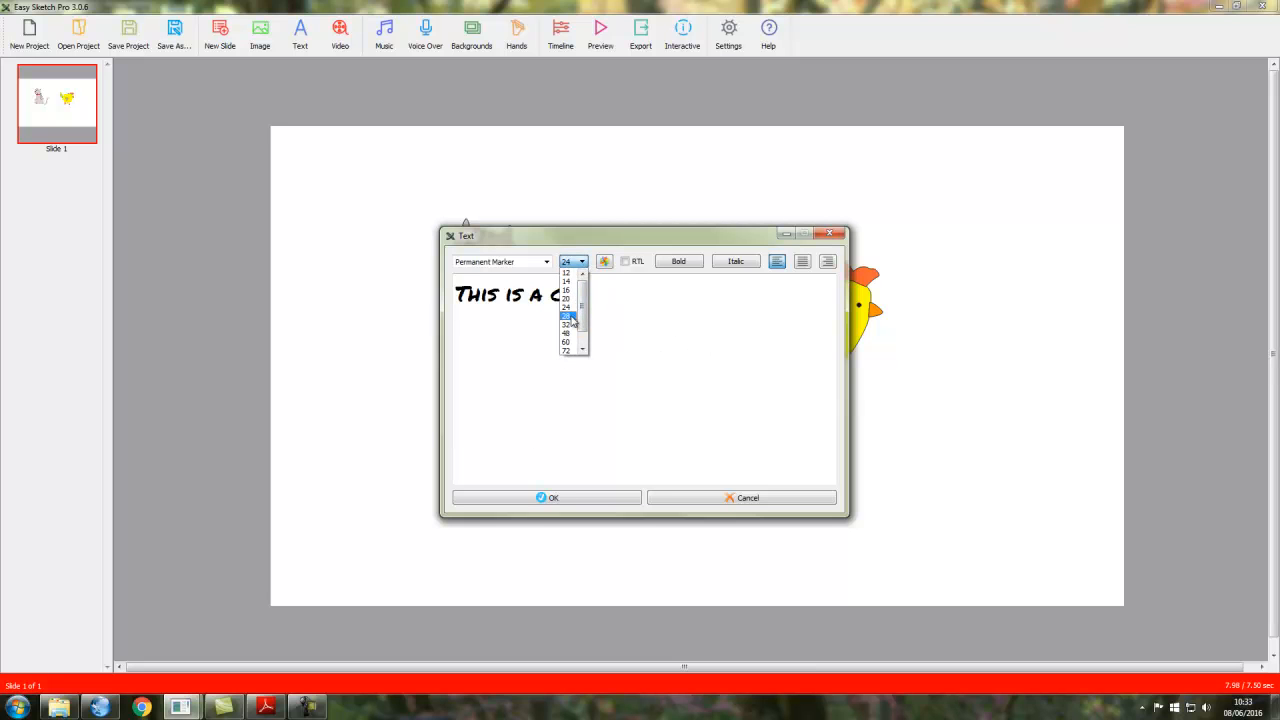
left_click(568, 316)
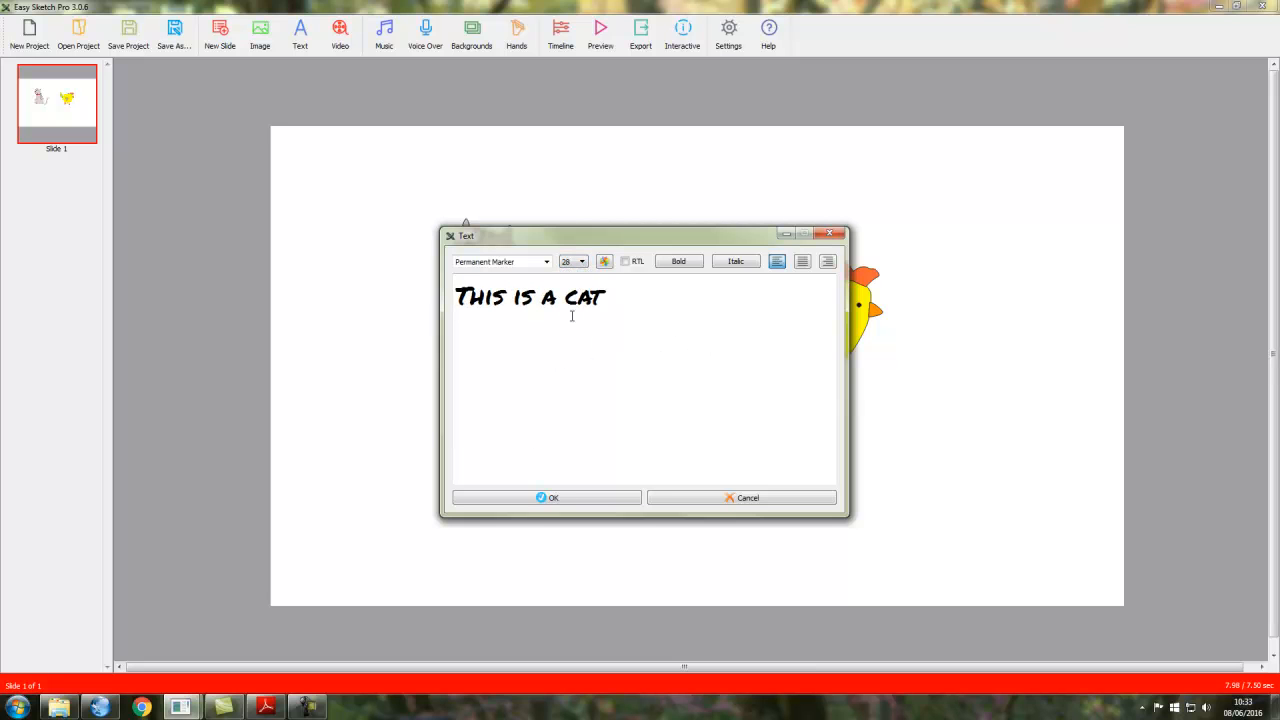
left_click(604, 262)
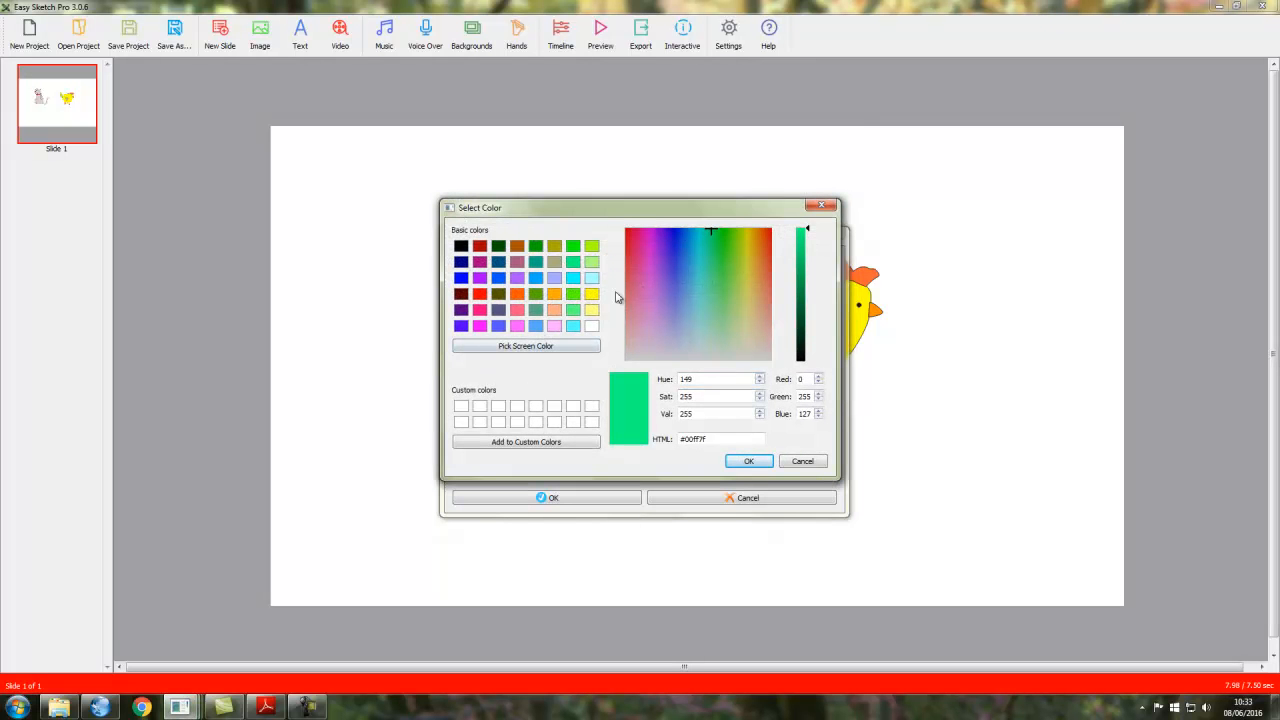
left_click(480, 294)
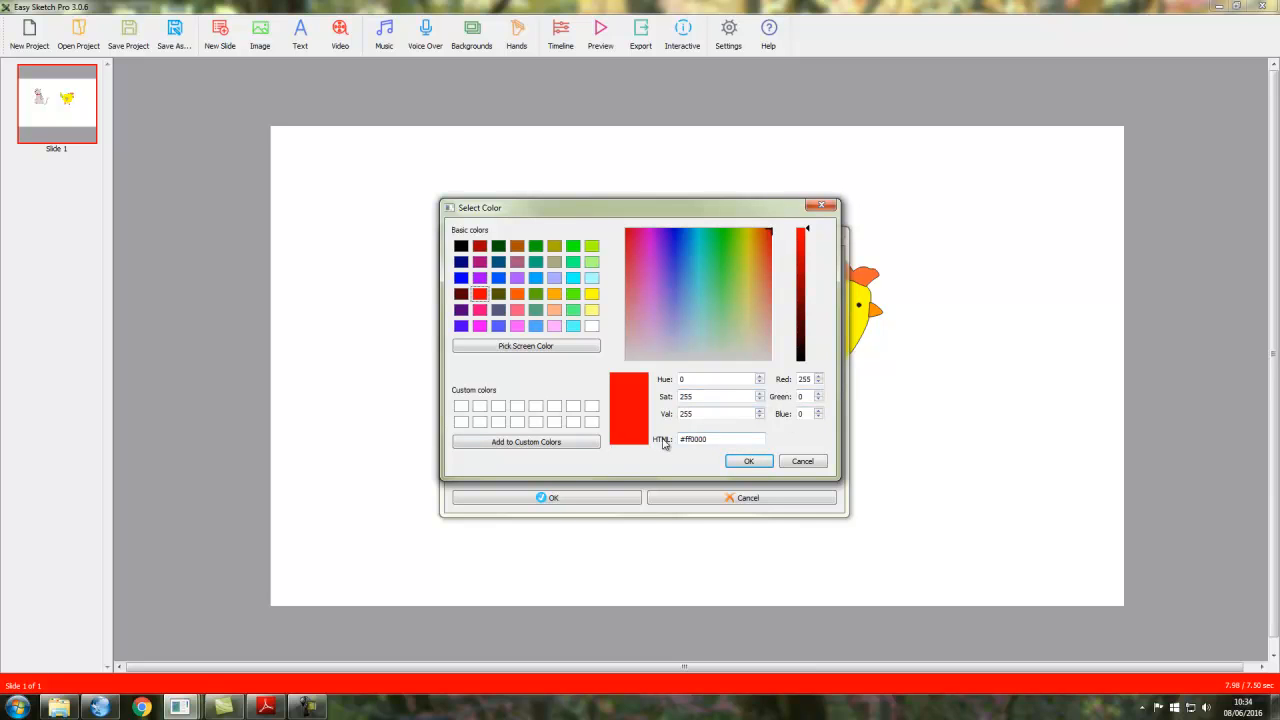
left_click(749, 462)
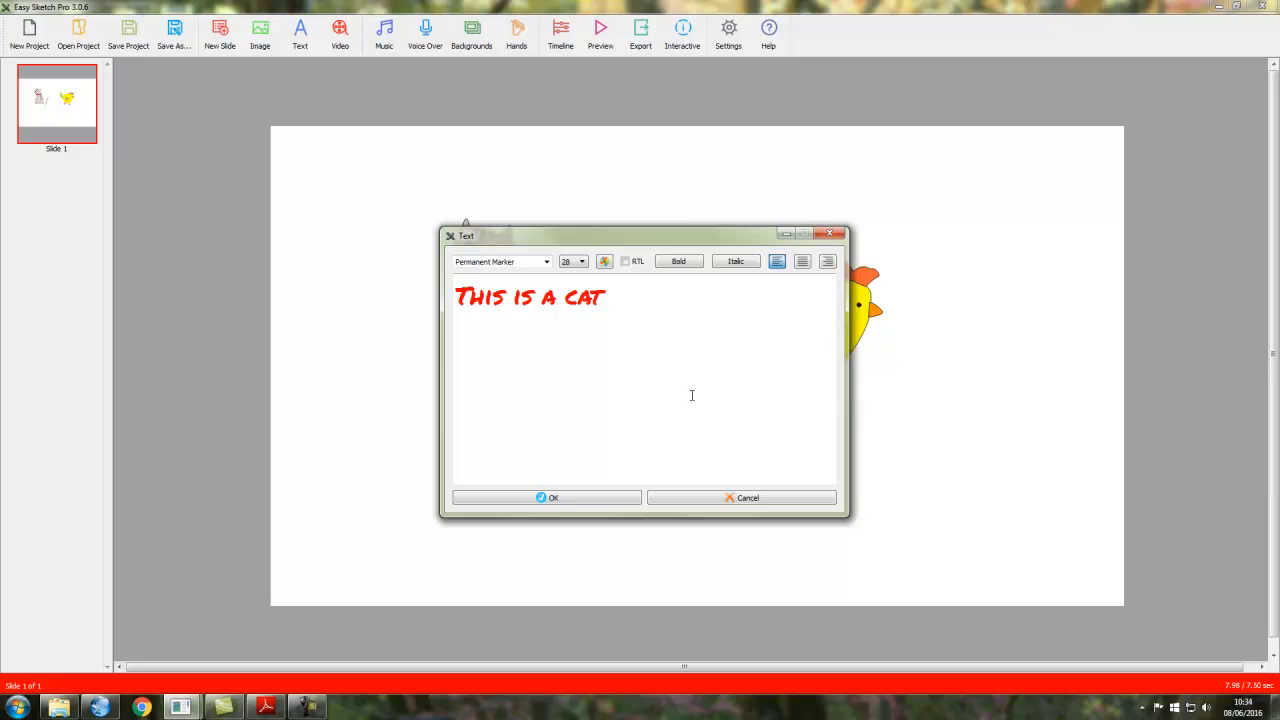
- Try bold, italic, centred and right-aligned formatting on the text, and return it to plain left alignment
left_click(677, 262)
left_click(677, 262)
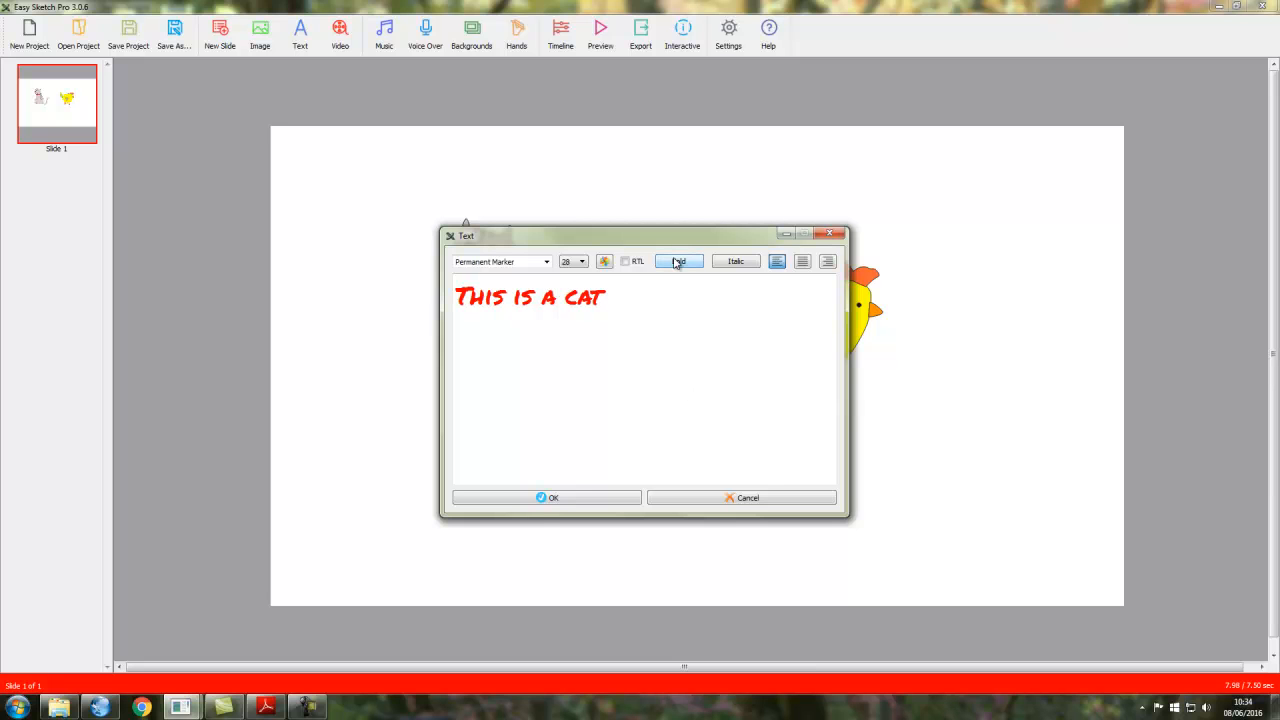
left_click(742, 264)
left_click(742, 264)
left_click(778, 262)
left_click(801, 263)
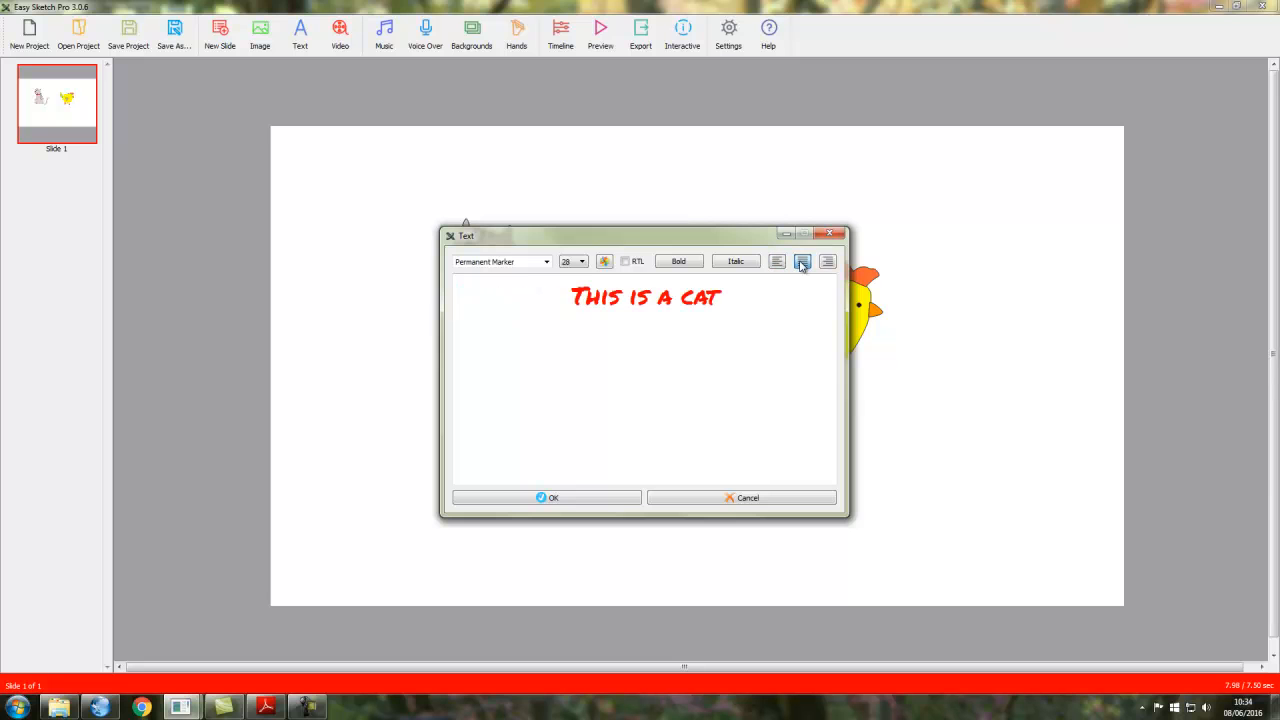
left_click(828, 262)
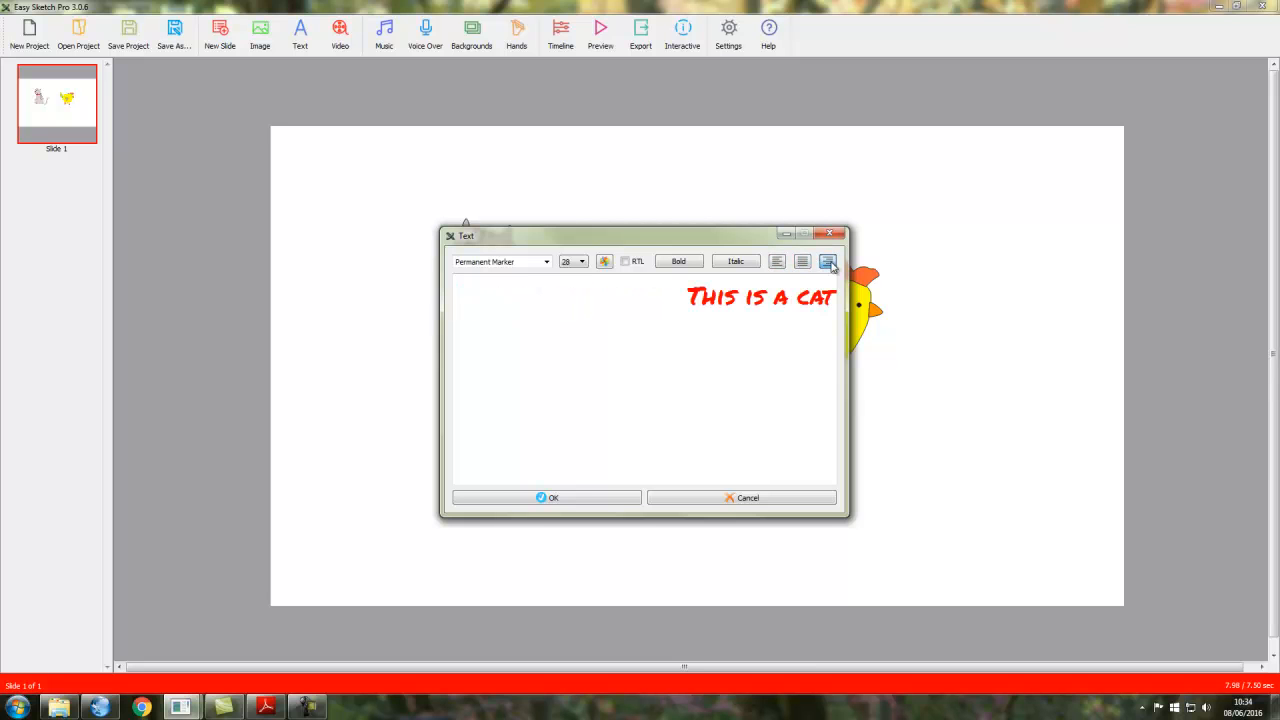
left_click(778, 262)
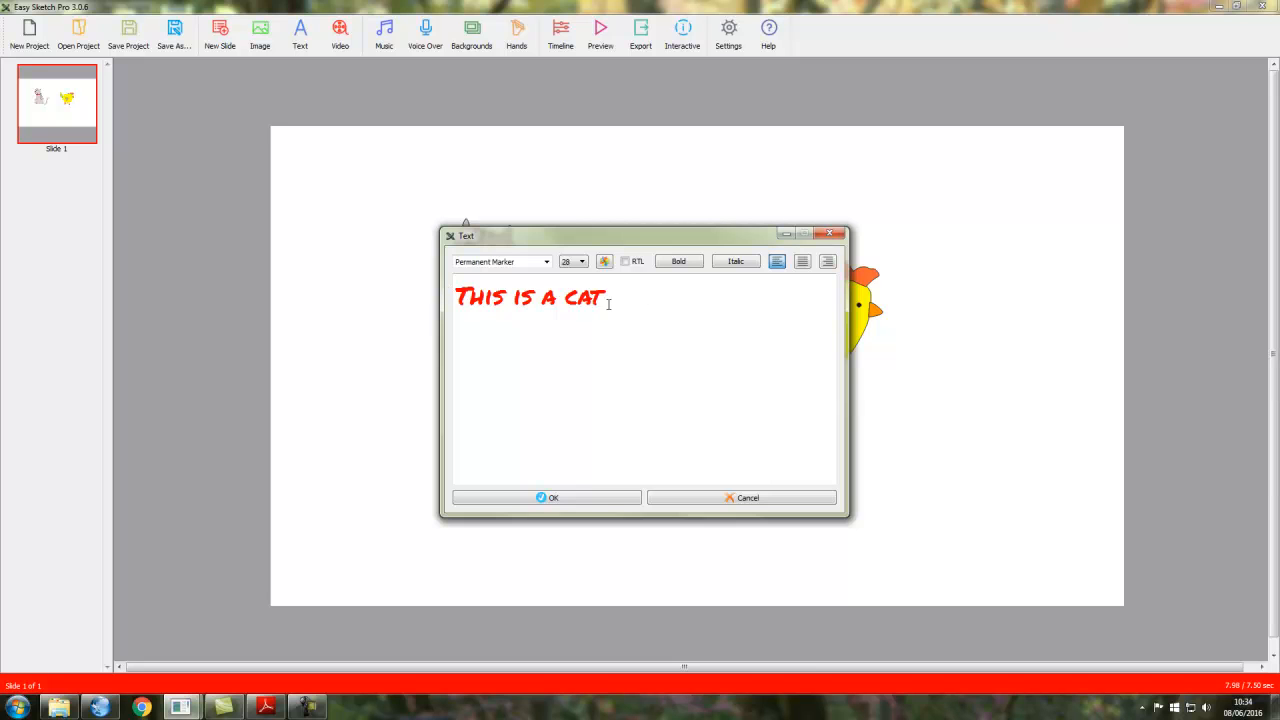
- Insert the finished text on the slide, position it directly beneath the cat, and preview the slide
left_click(574, 500)
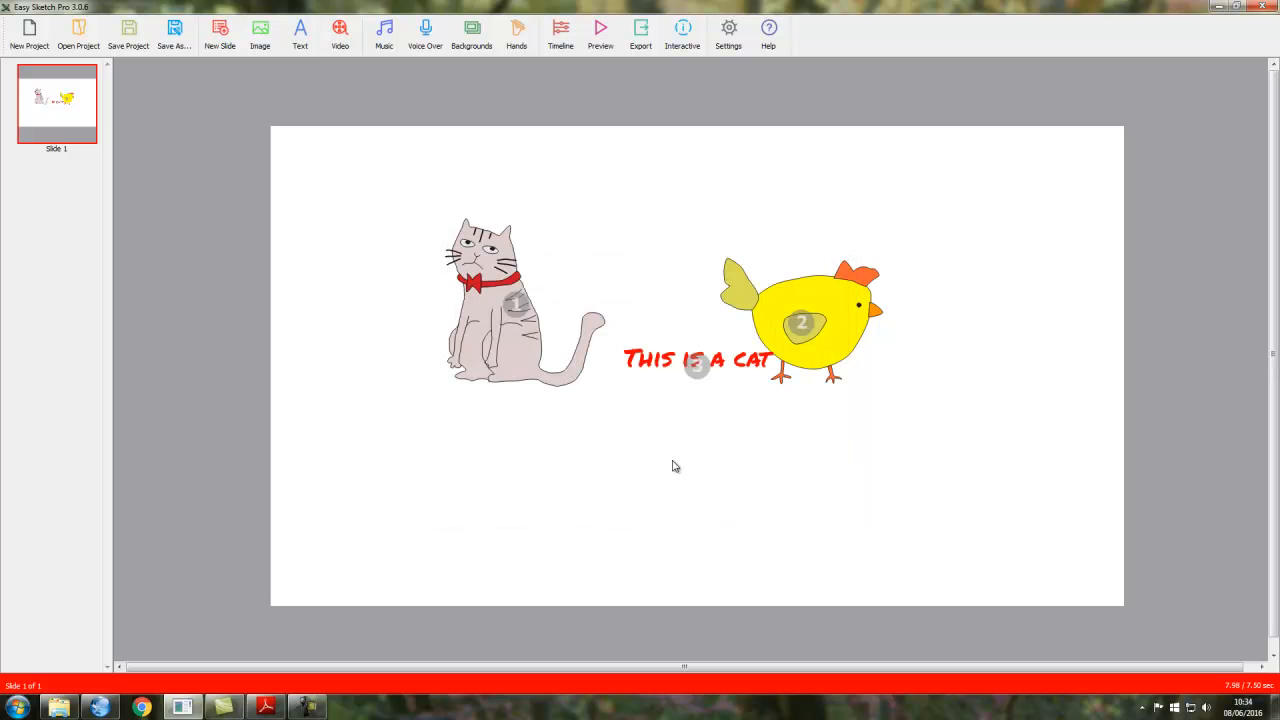
left_click(669, 370)
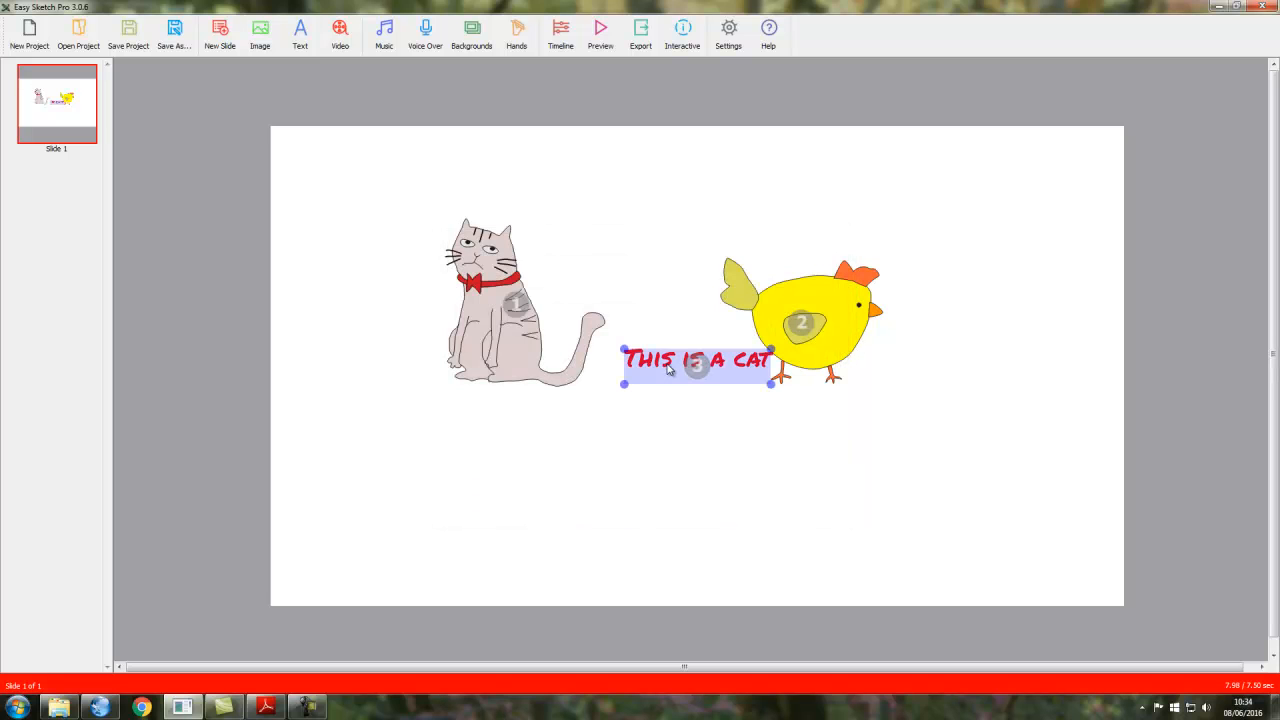
left_click_drag(669, 370, 484, 422)
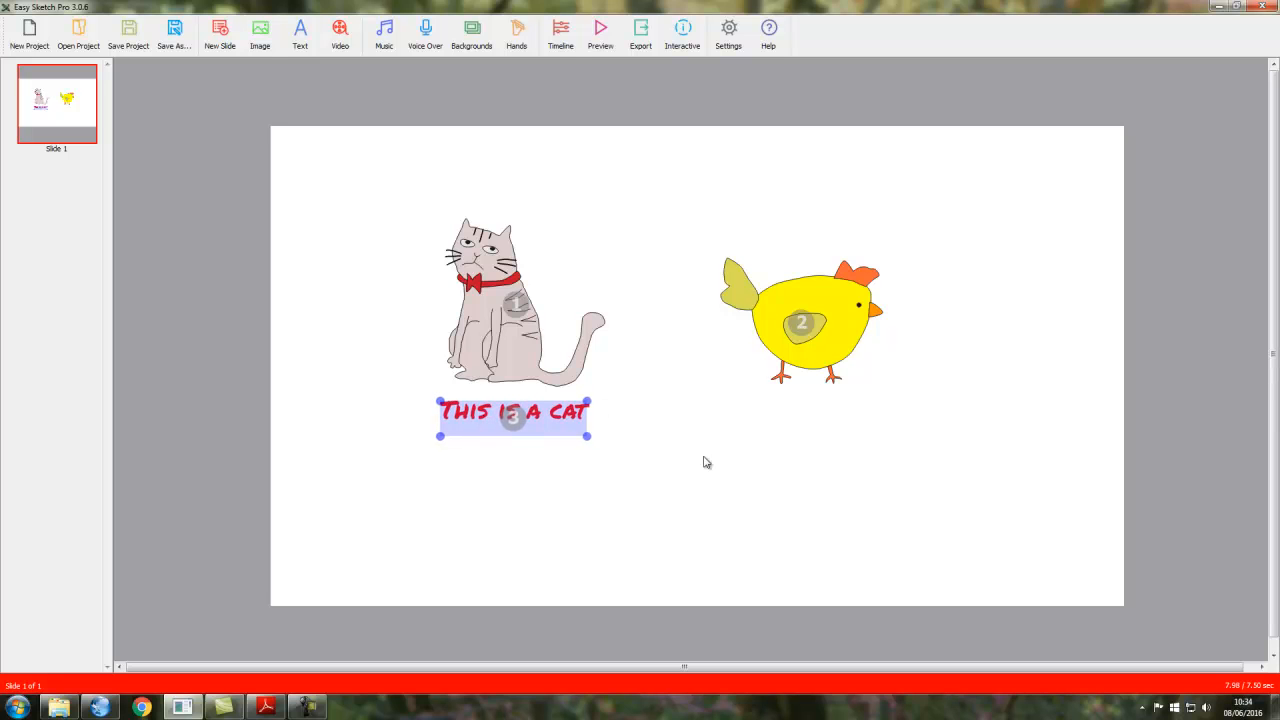
mouse_move(586, 403)
left_mouse_down()
mouse_move(606, 400)
mouse_move(560, 468)
mouse_move(590, 401)
left_mouse_up()
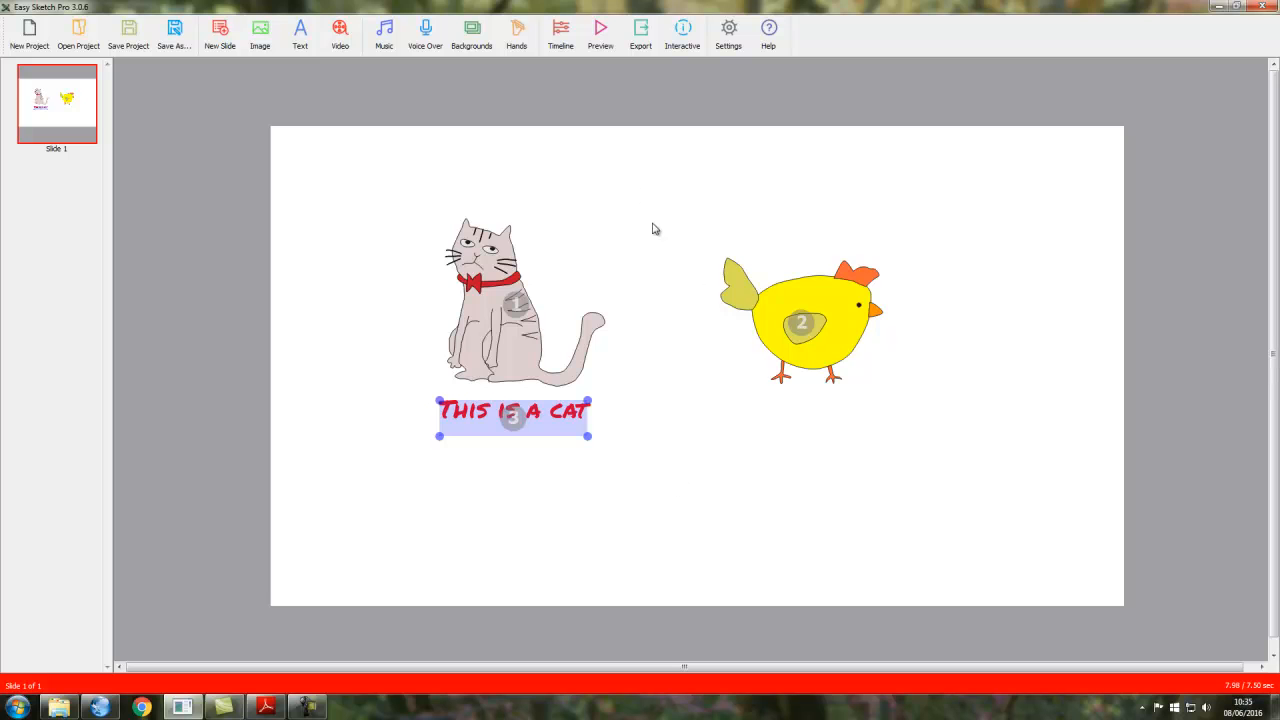
left_click(592, 32)
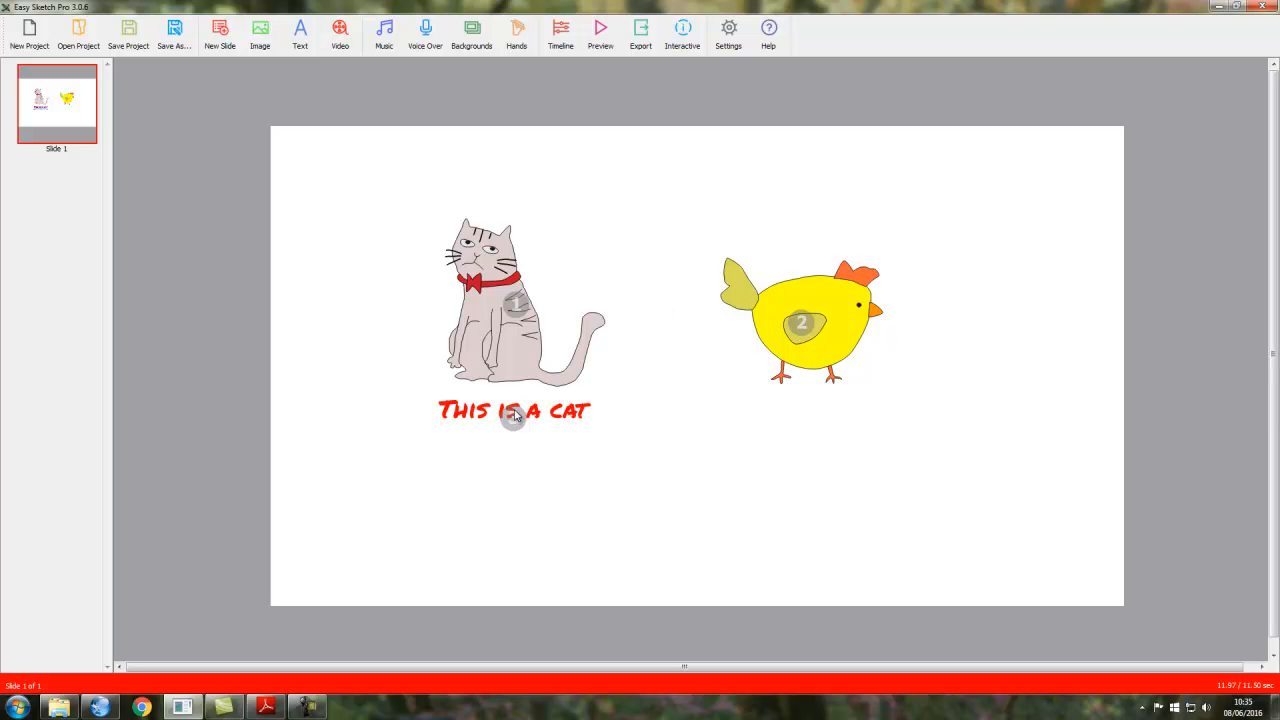
- Check the draw and exit style options for the "This is a cat" text, set its draw timing to 2.00 secs and save its properties
left_click(513, 415)
right_click(514, 412)
left_click(558, 560)
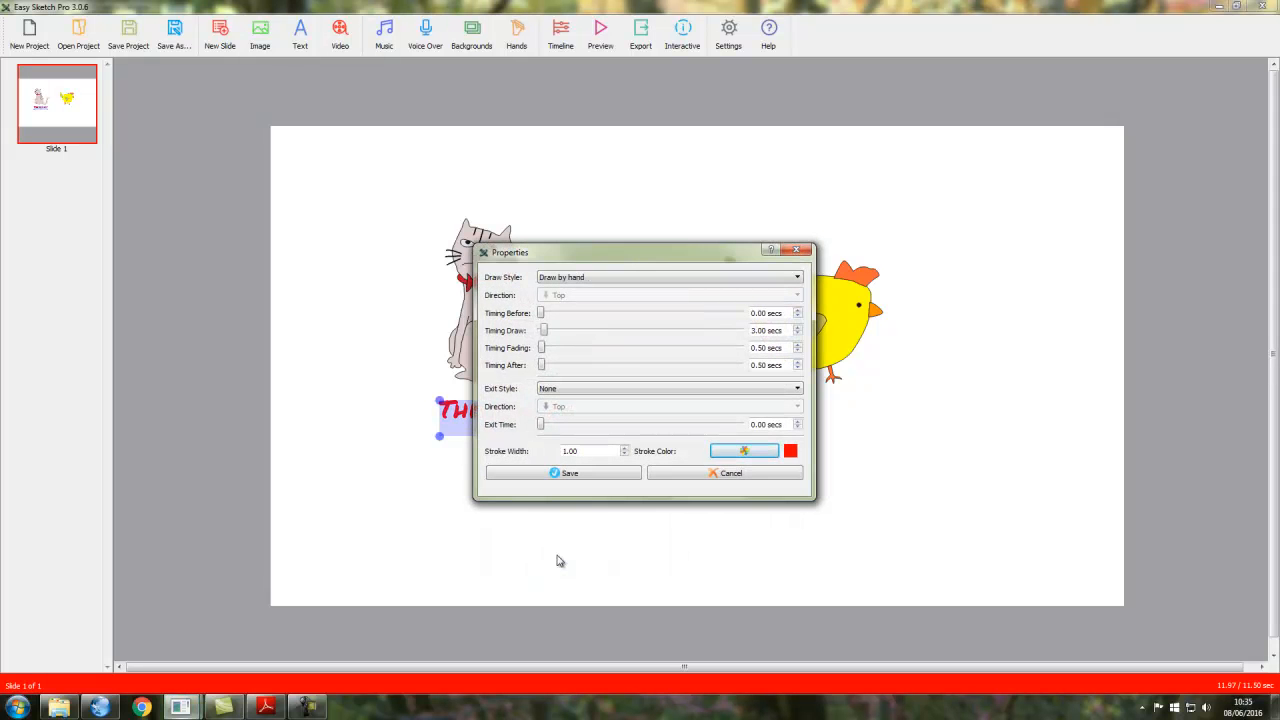
left_click(799, 281)
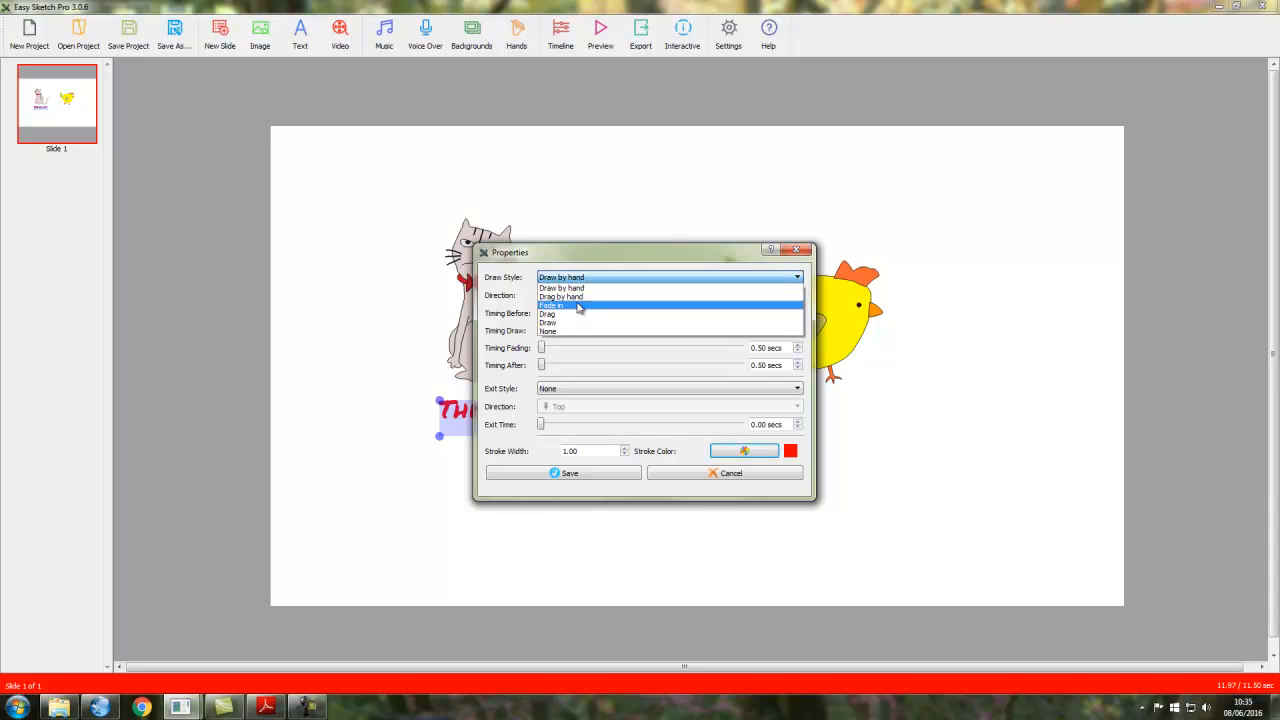
left_click(798, 281)
left_click(798, 389)
left_click(798, 389)
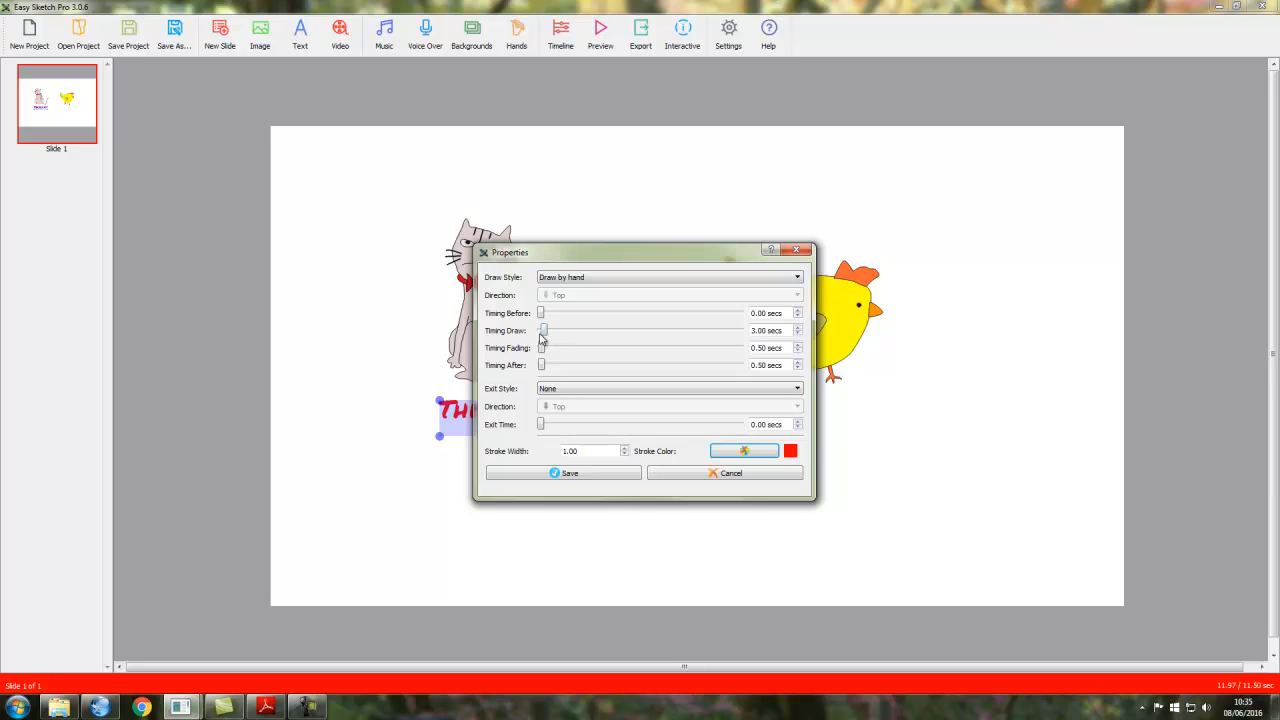
double_click(789, 330)
type("2")
key("Tab")
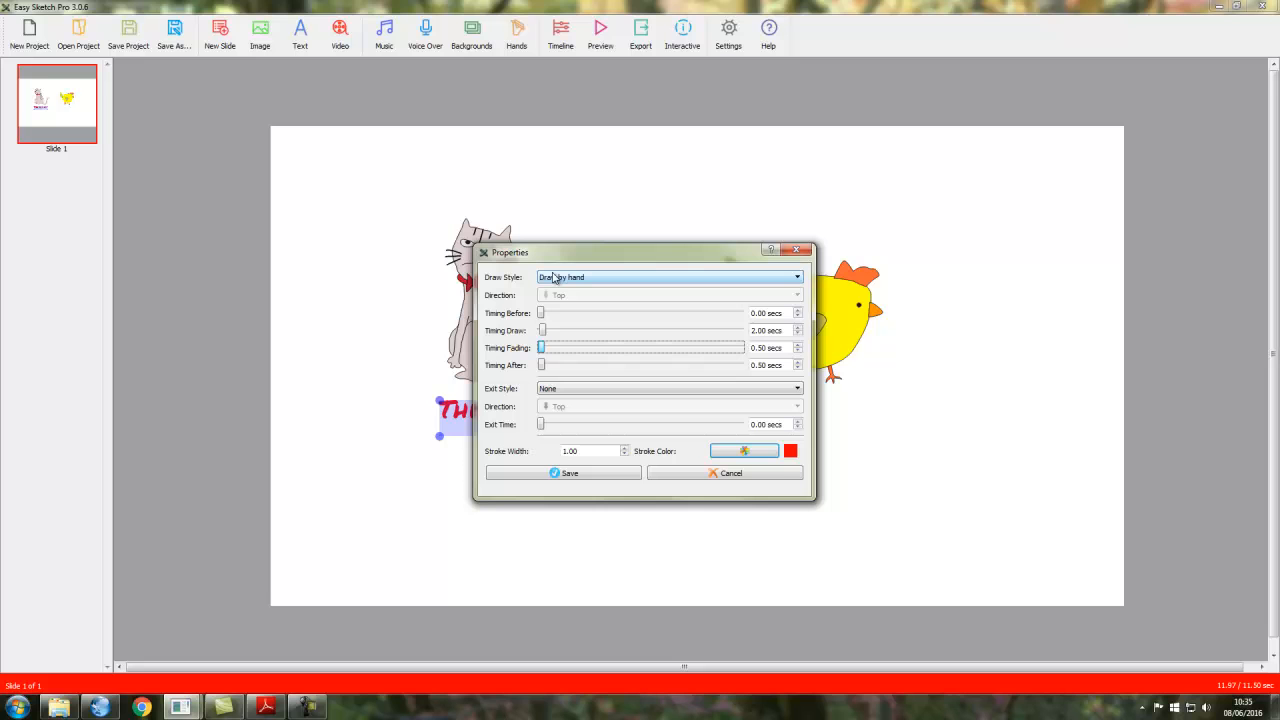
left_click(605, 477)
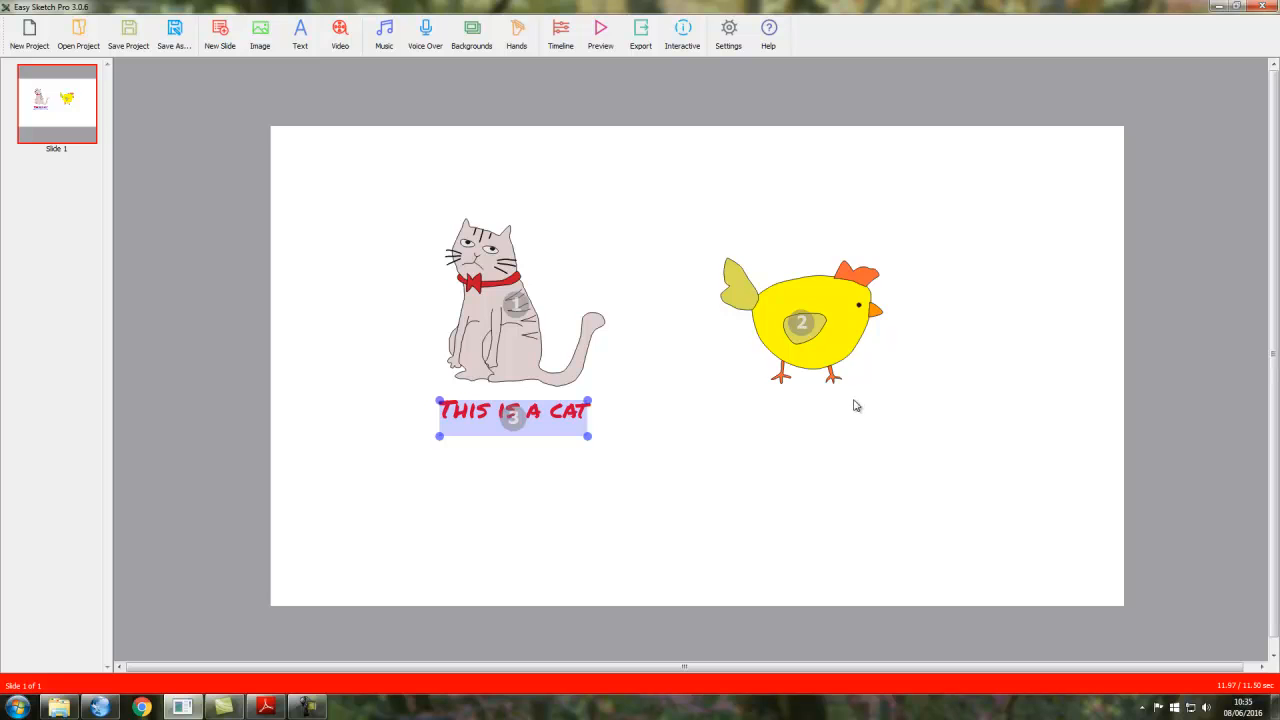
- Duplicate the "This is a cat" text and move the copy beneath the chicken
right_click(544, 417)
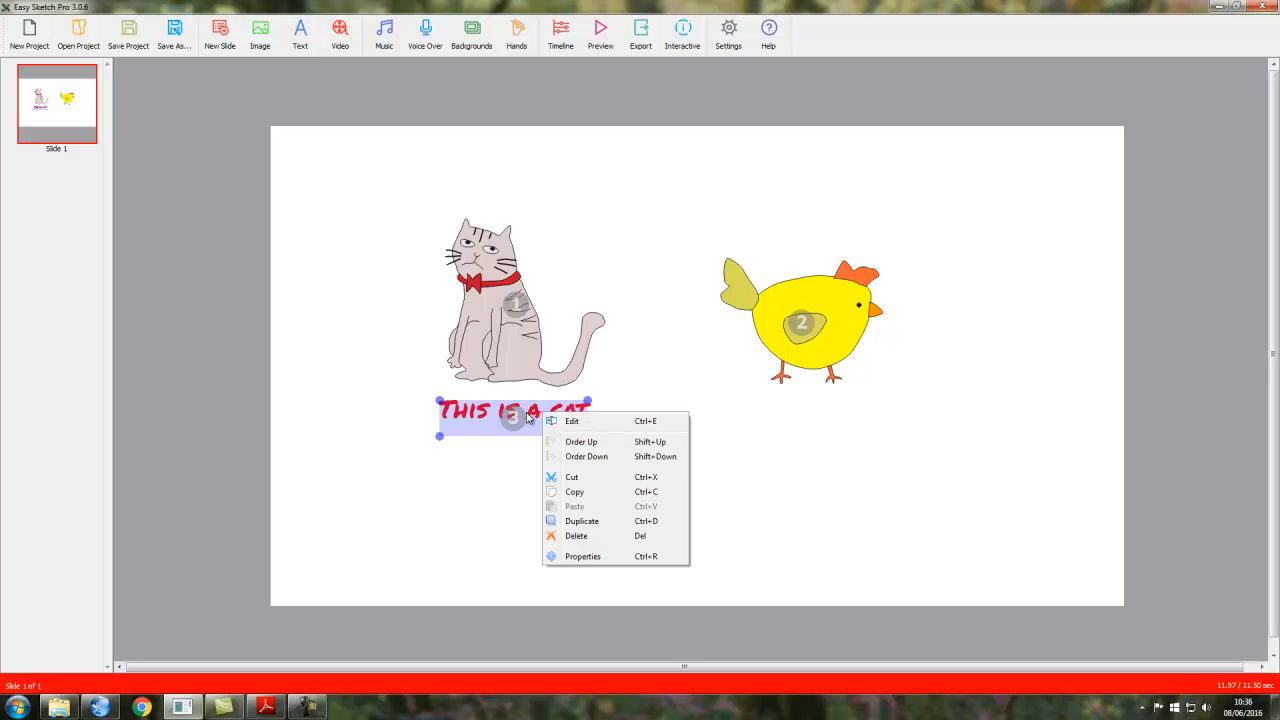
left_click(581, 521)
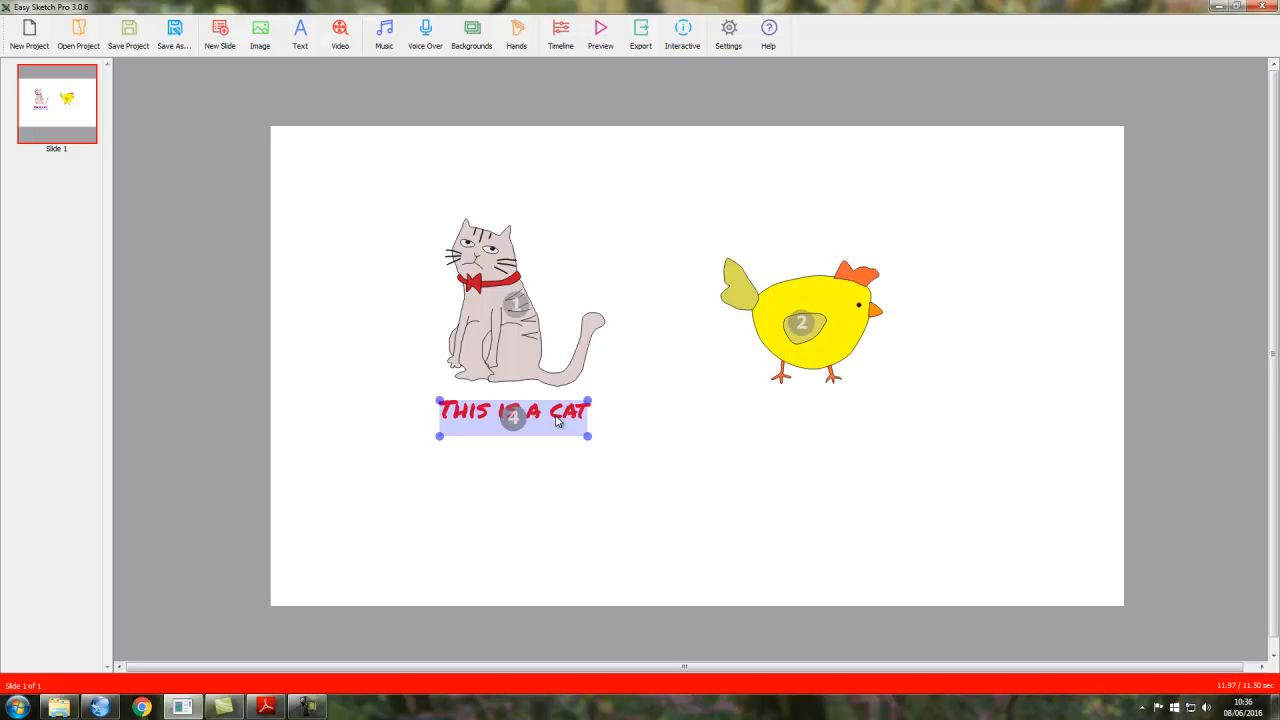
left_click_drag(557, 421, 864, 416)
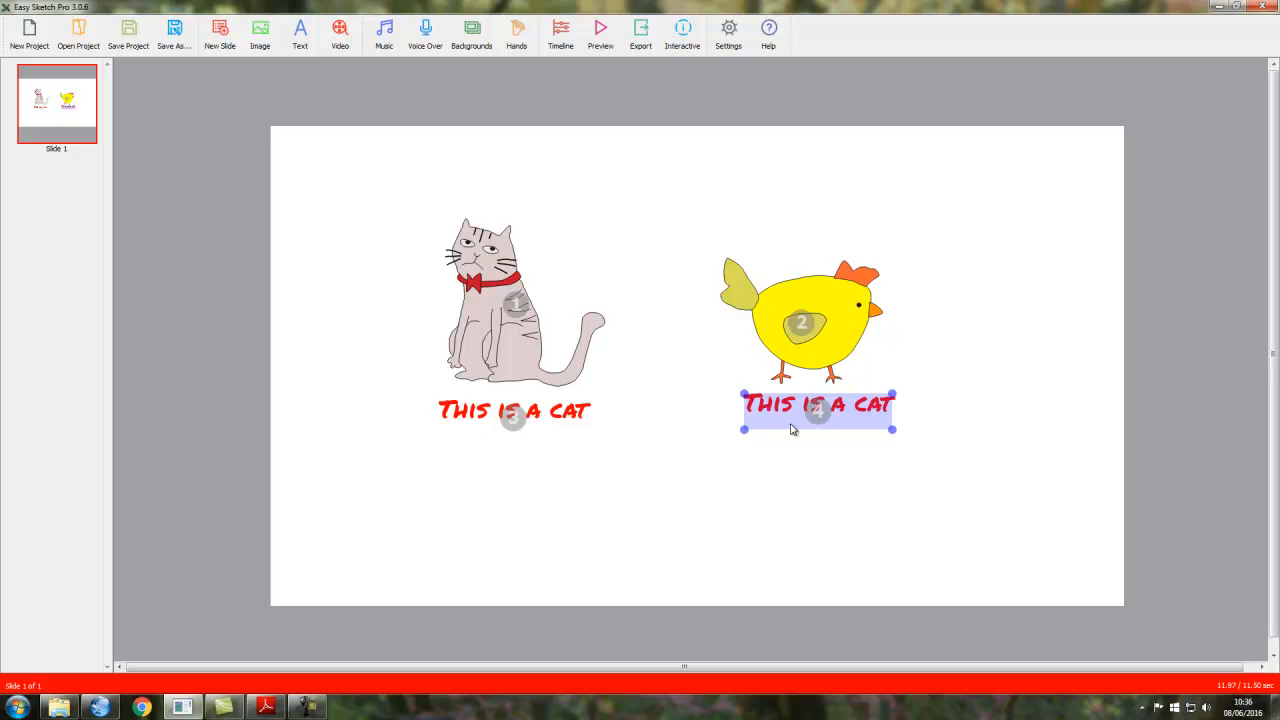
- Change the copied caption's wording to "This is a chicken" and centre it beneath the chicken
right_click(840, 411)
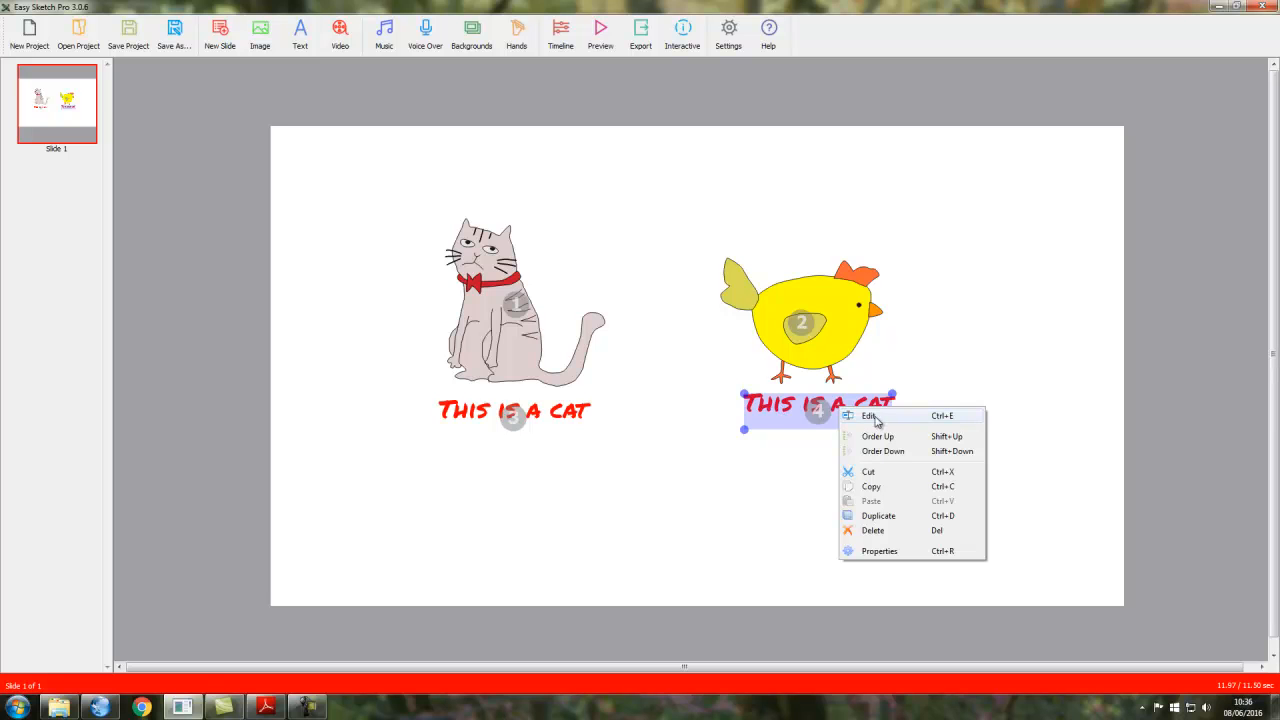
left_click(870, 416)
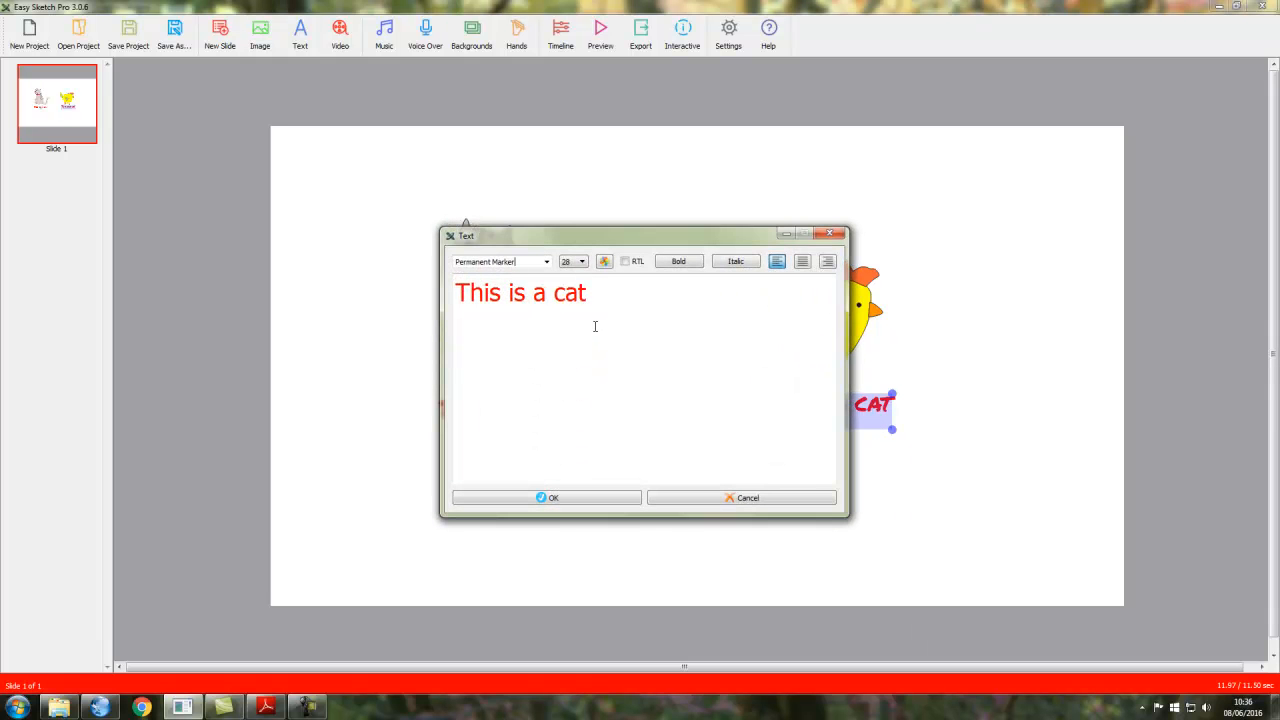
left_click(593, 298)
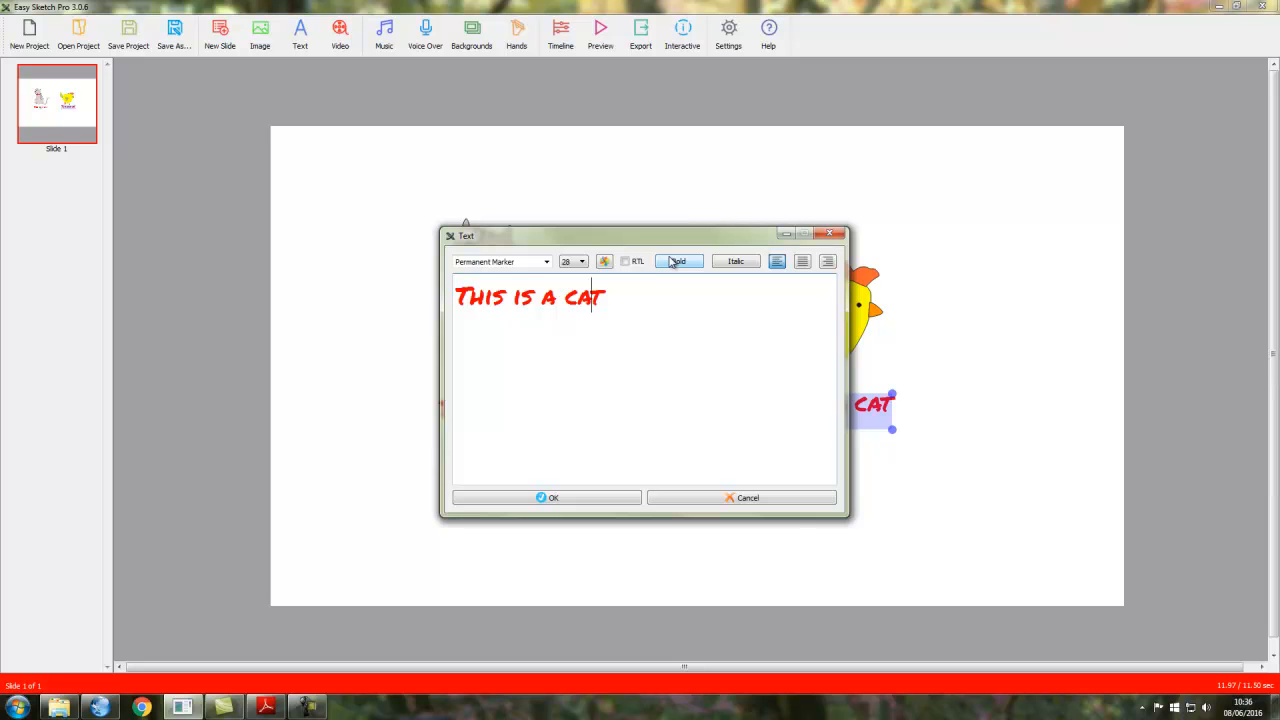
key("Delete")
key("BackSpace")
type("hicken")
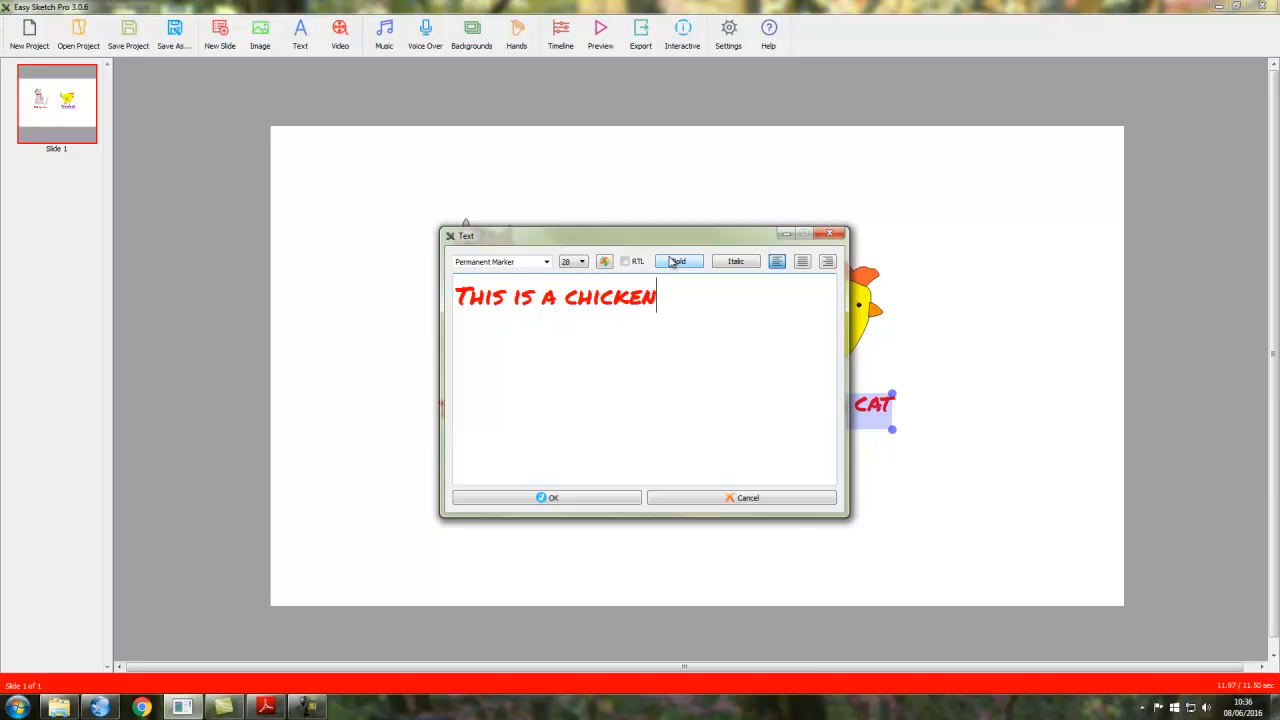
left_click(593, 497)
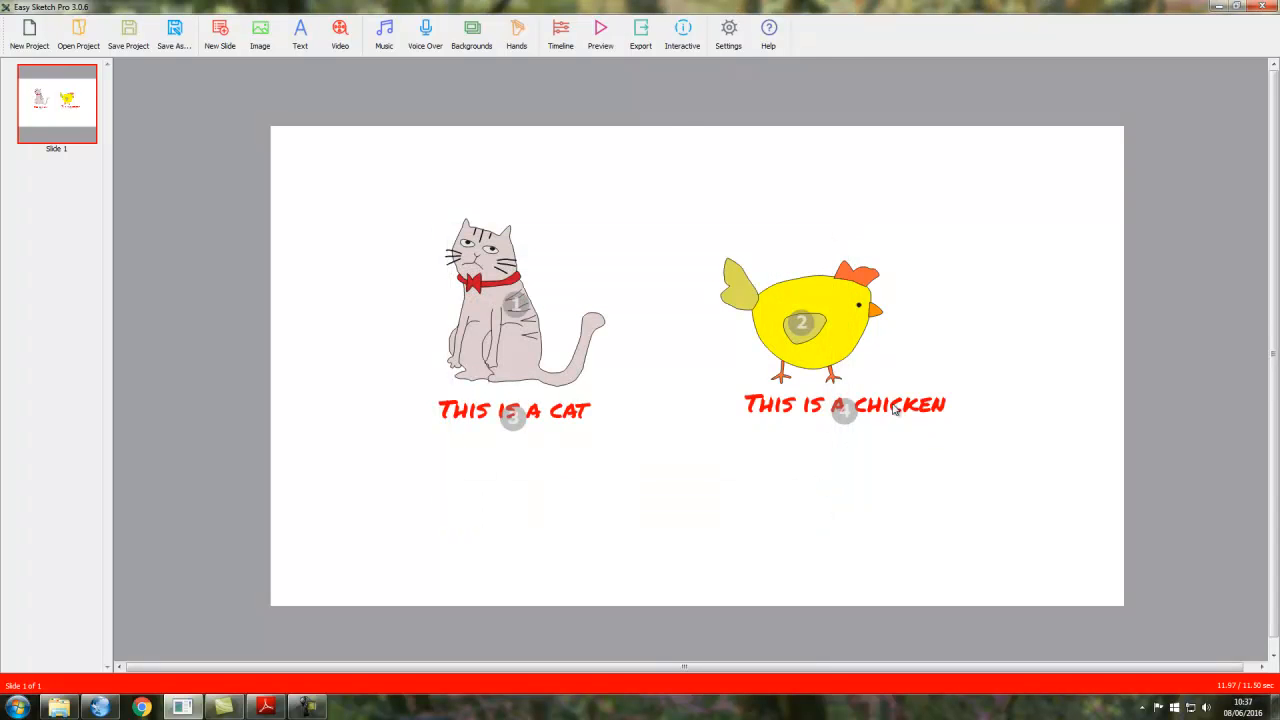
left_click_drag(902, 405, 875, 405)
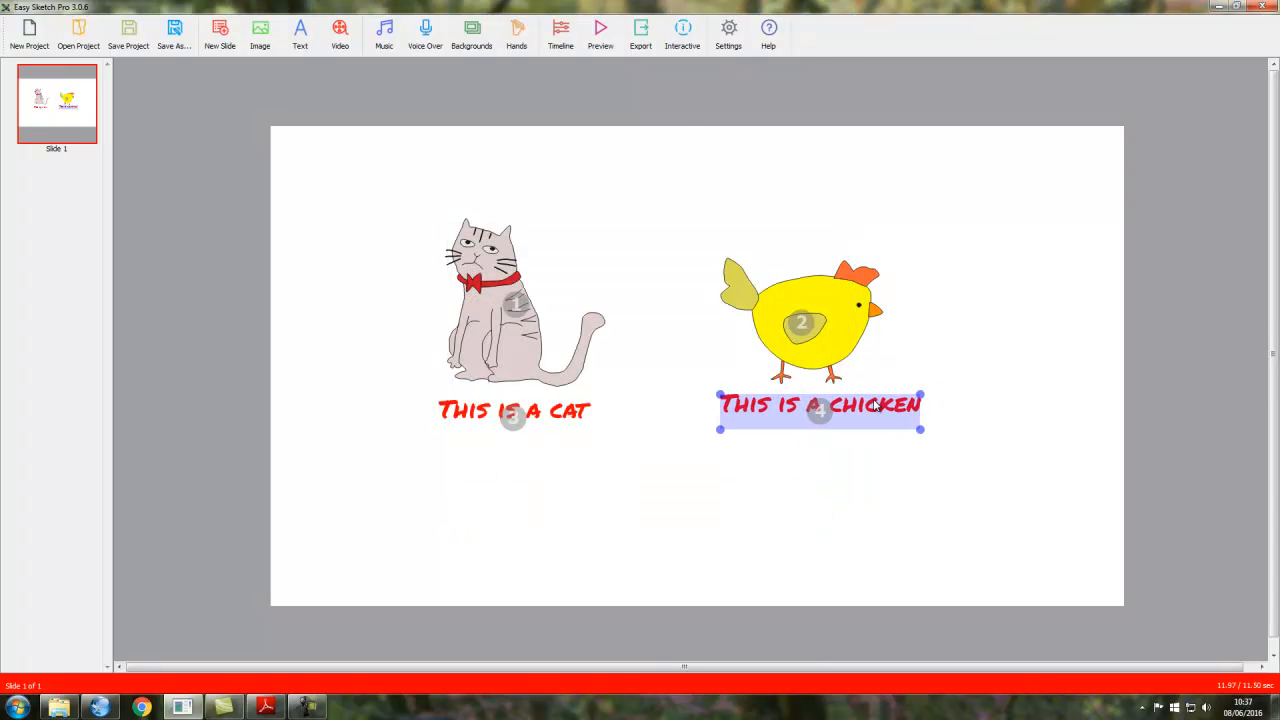
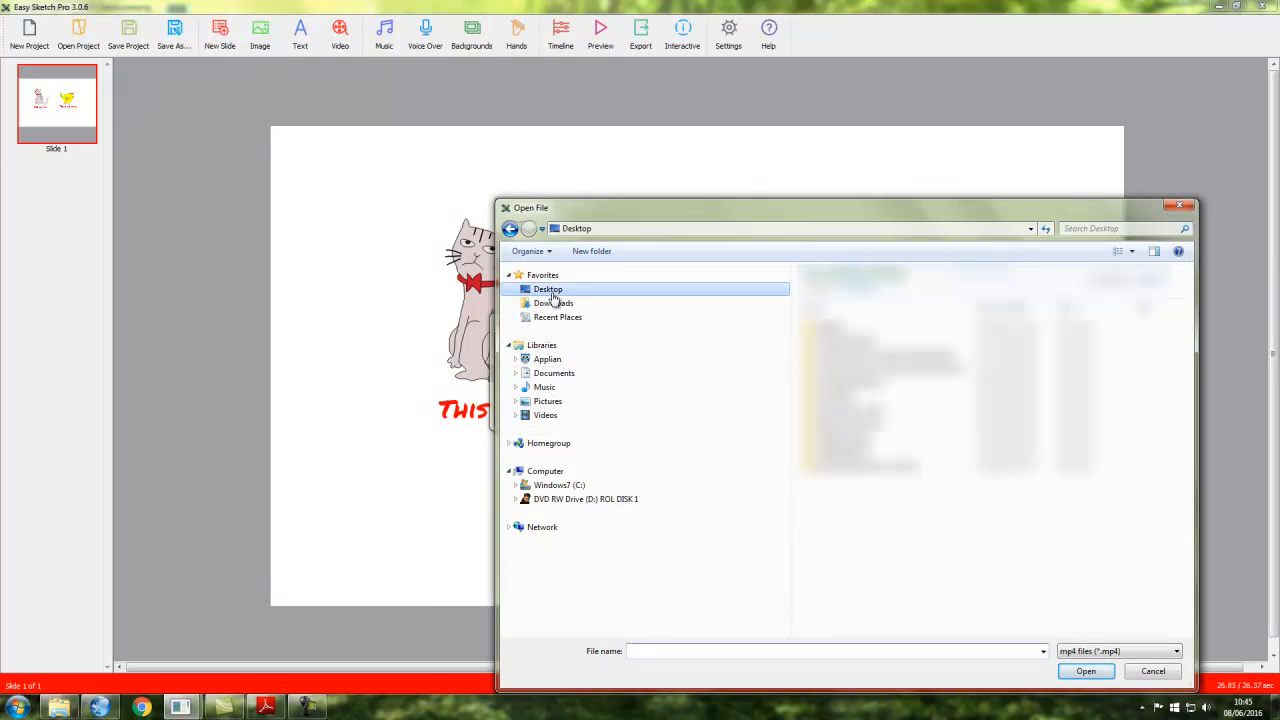
- Import the video Criswell1.mp4 from the Desktop onto the slide with Sketch to Video enabled
left_click(550, 292)
scroll(1148, 610, "down", 3)
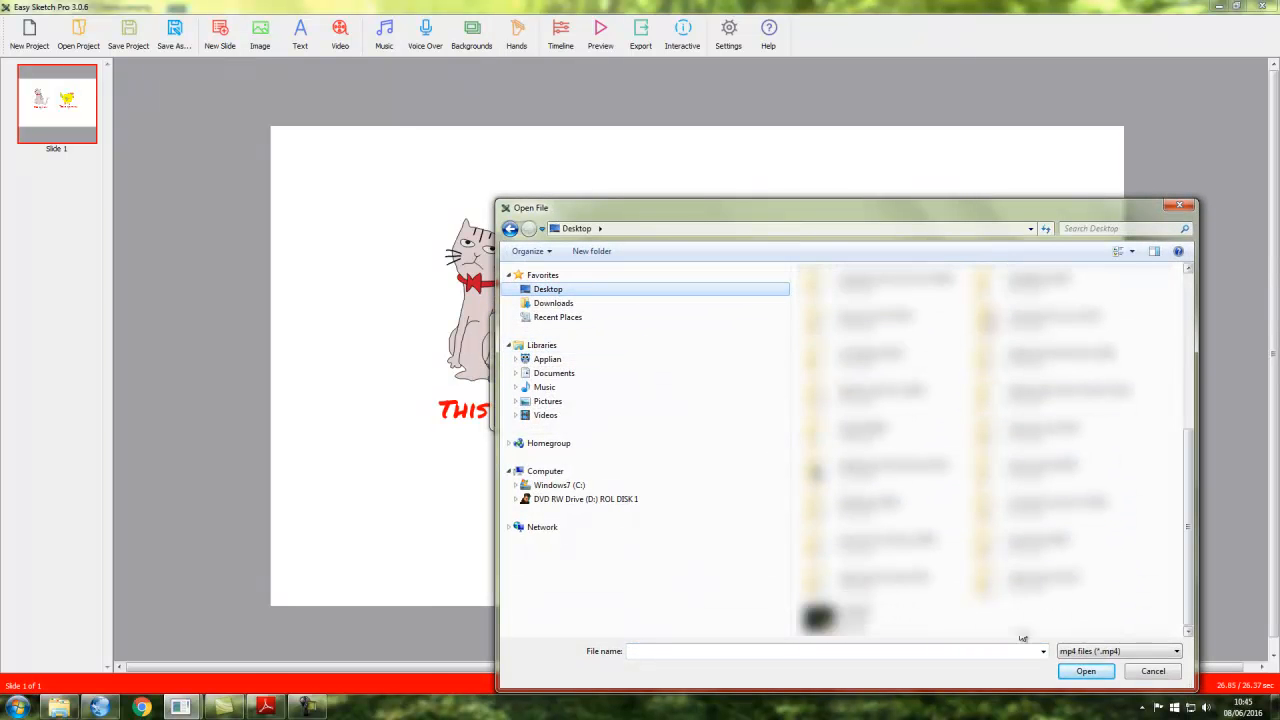
left_click(860, 618)
left_click(1097, 675)
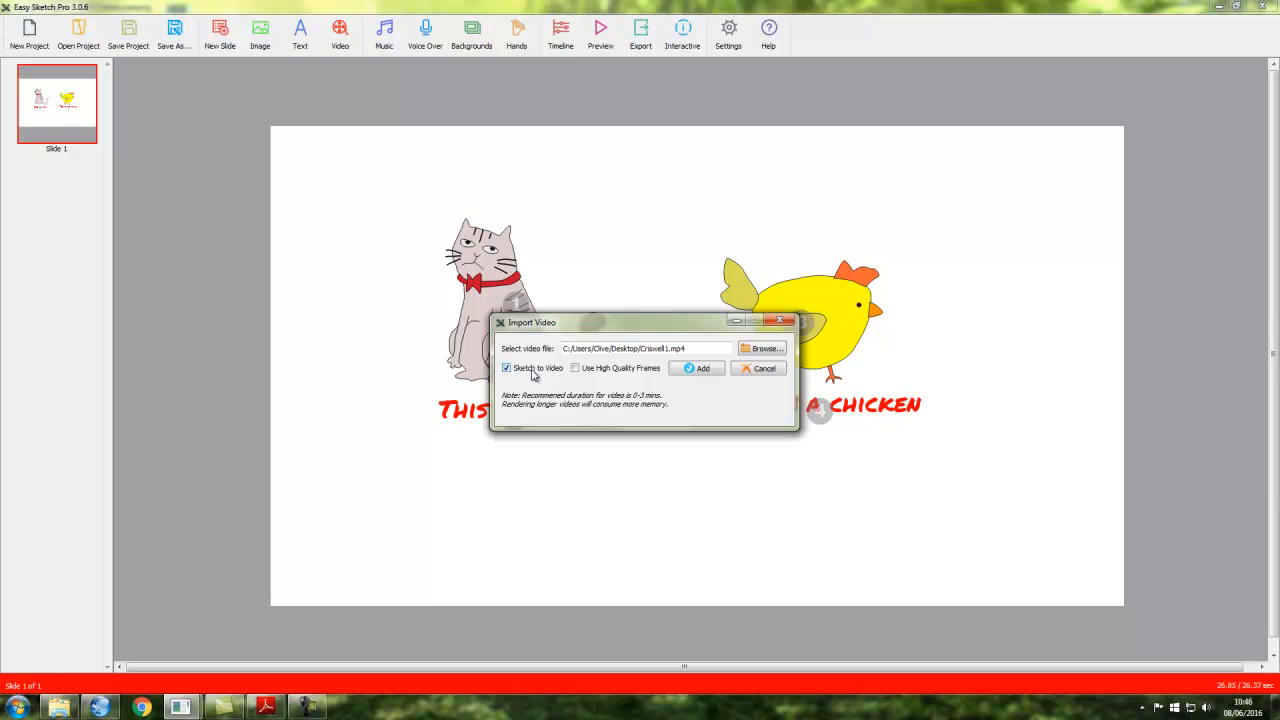
left_click(703, 369)
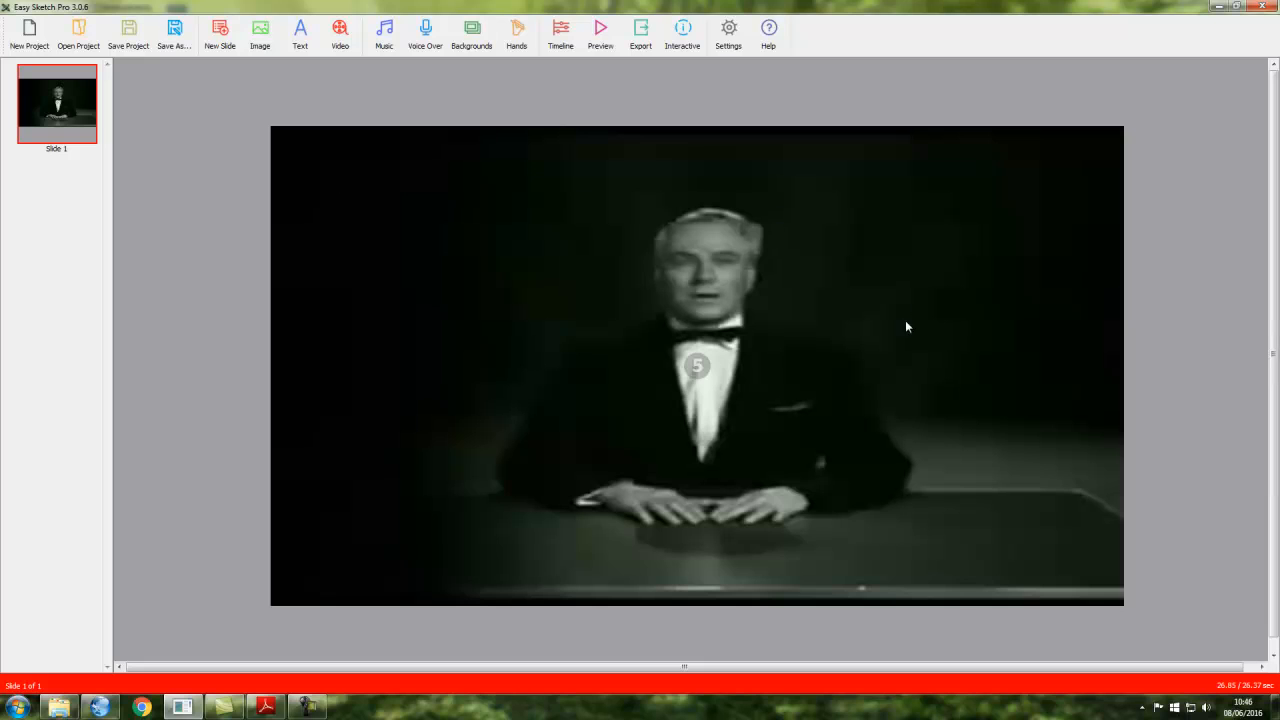
- Shrink and tilt the video, place it below the cat caption, and preview the slide
left_click(758, 295)
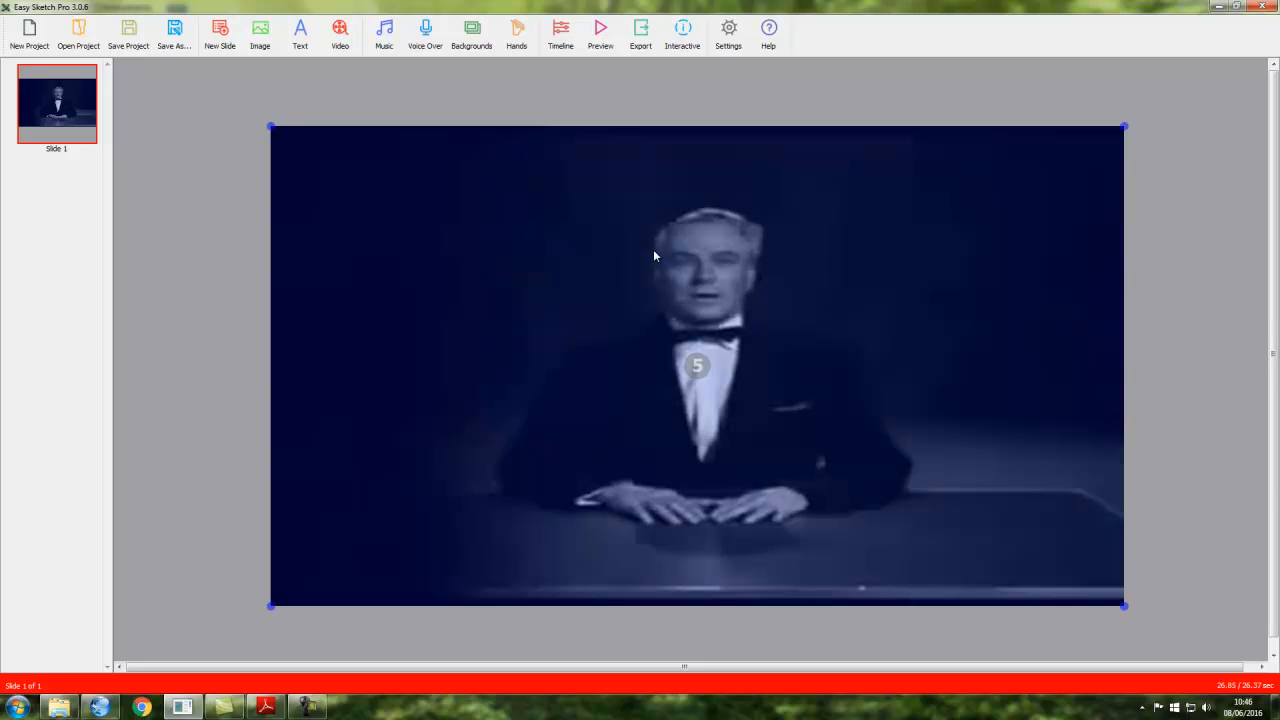
left_click_drag(1125, 610, 670, 510)
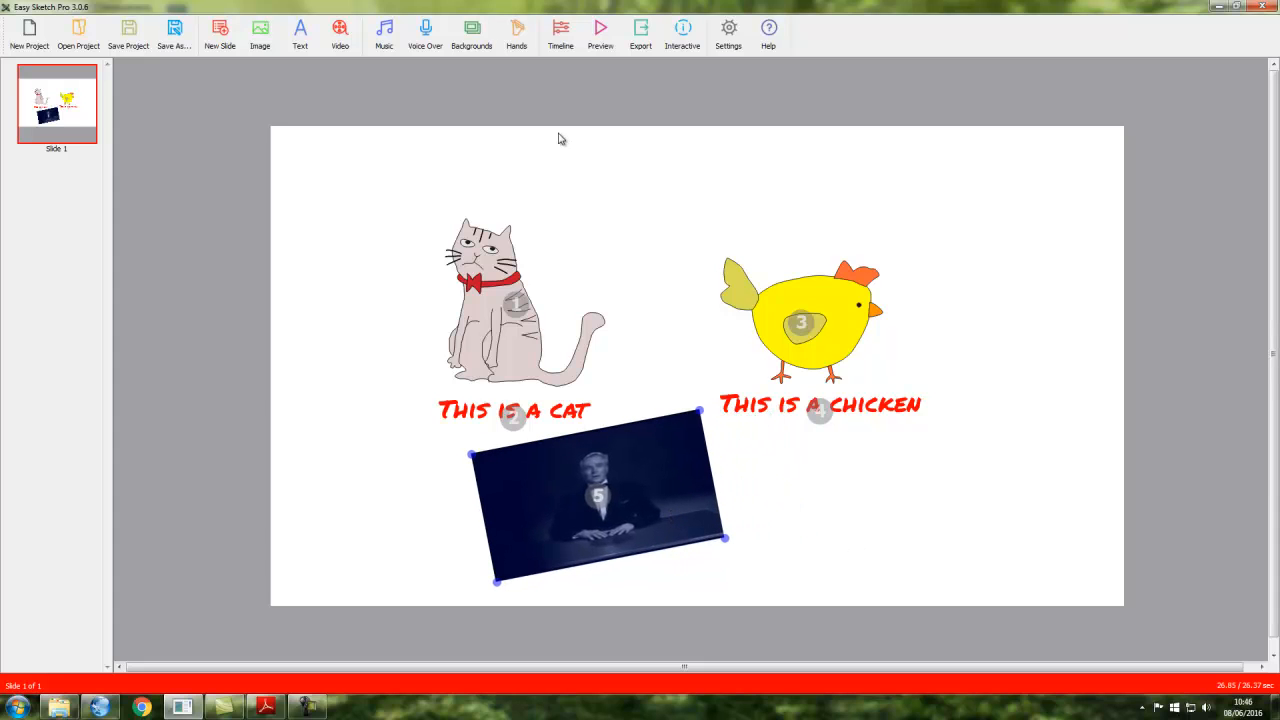
left_click(601, 33)
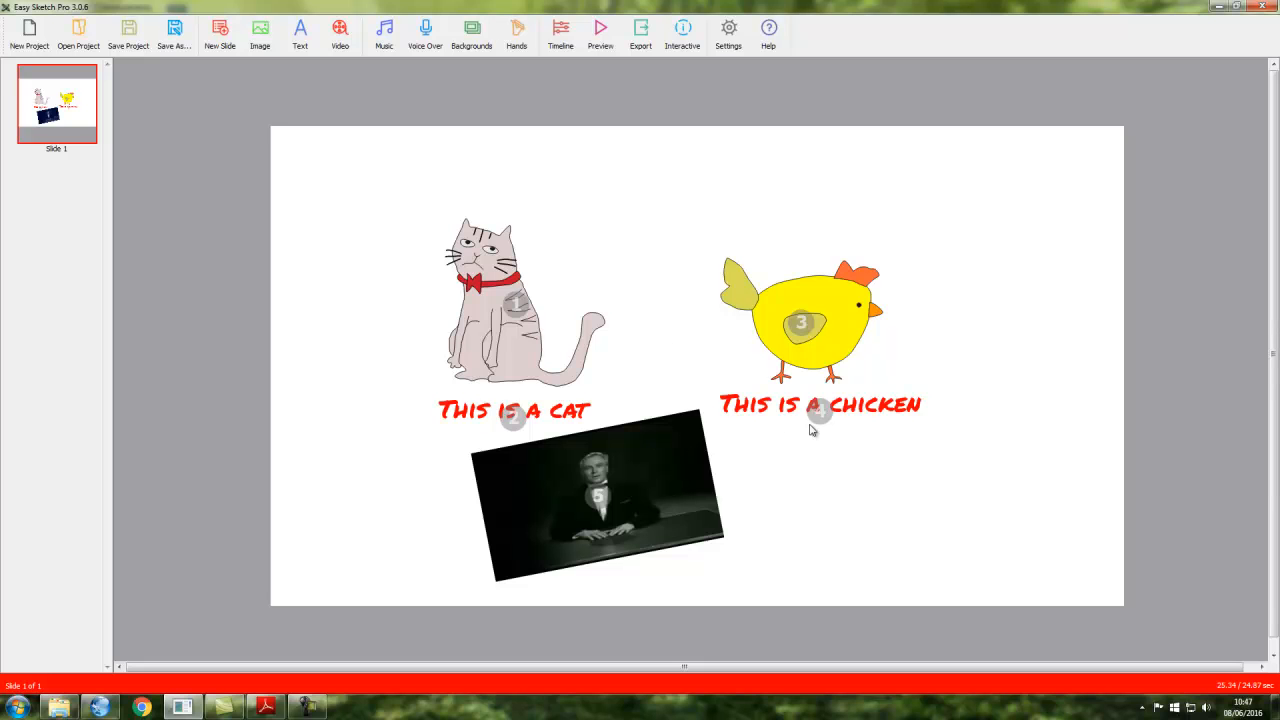
- Check the draw style options in the video's properties and close them without saving
right_click(651, 463)
left_click(692, 605)
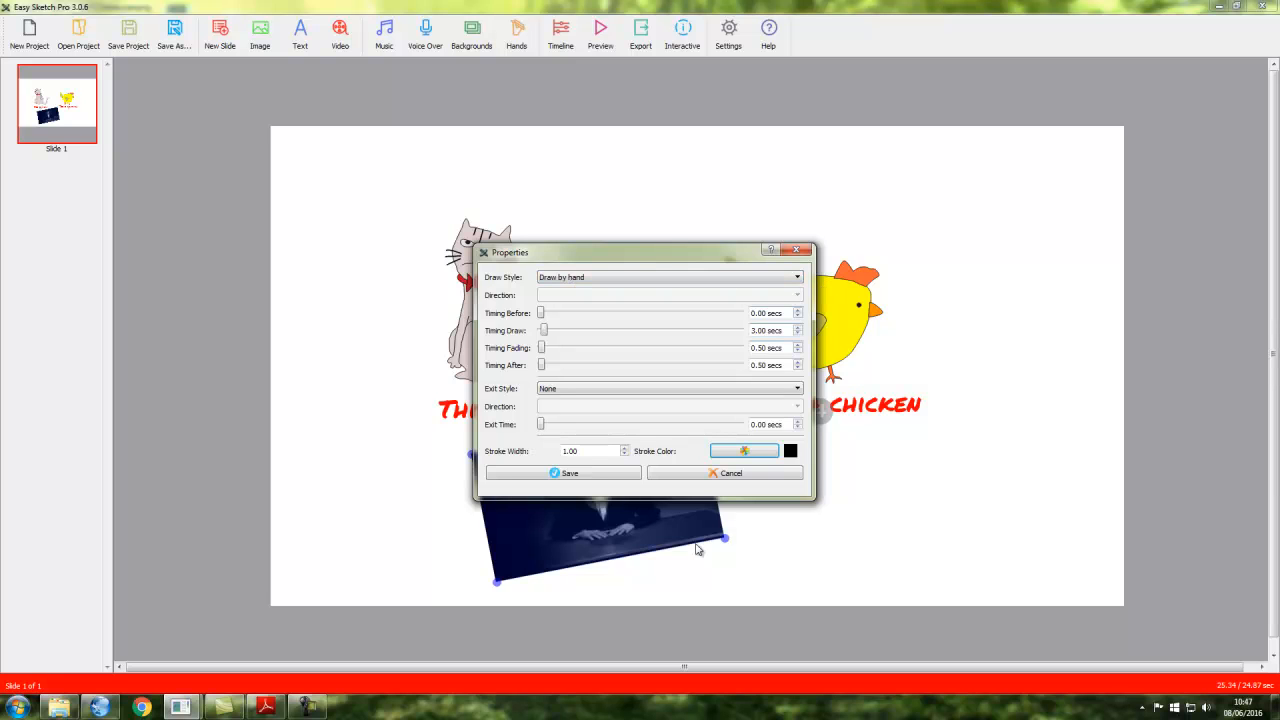
left_click(800, 280)
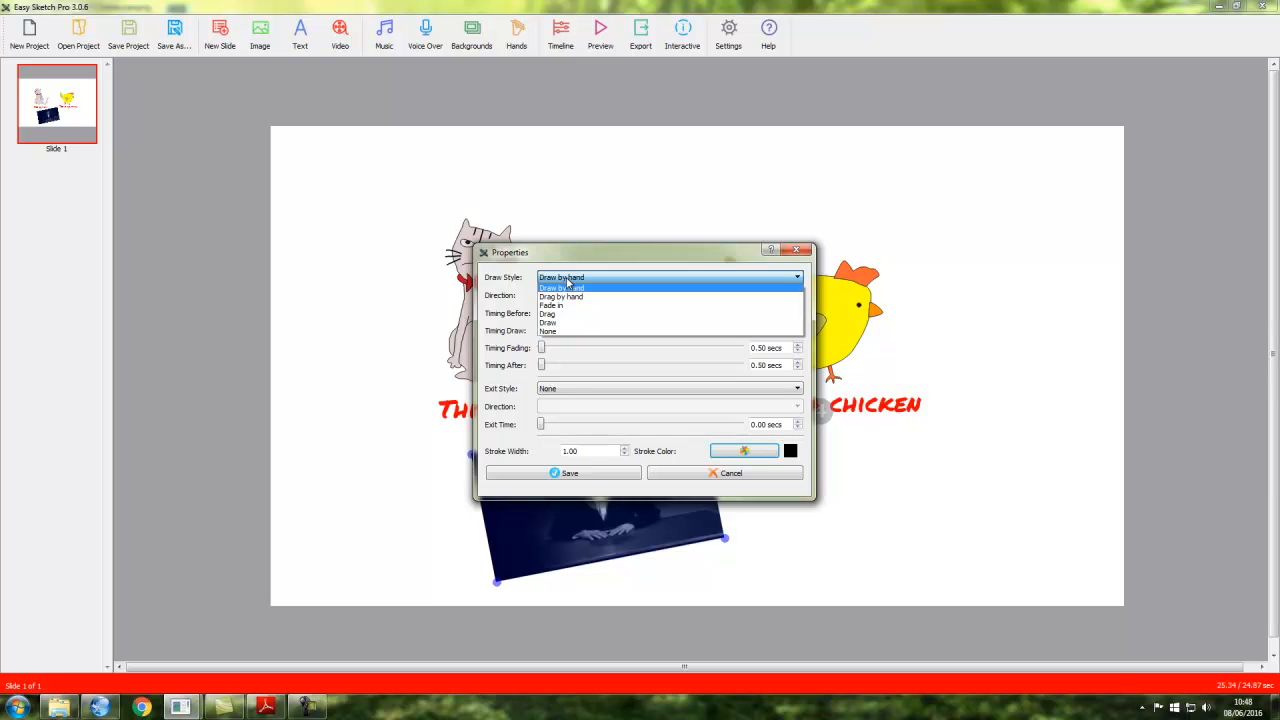
left_click(800, 279)
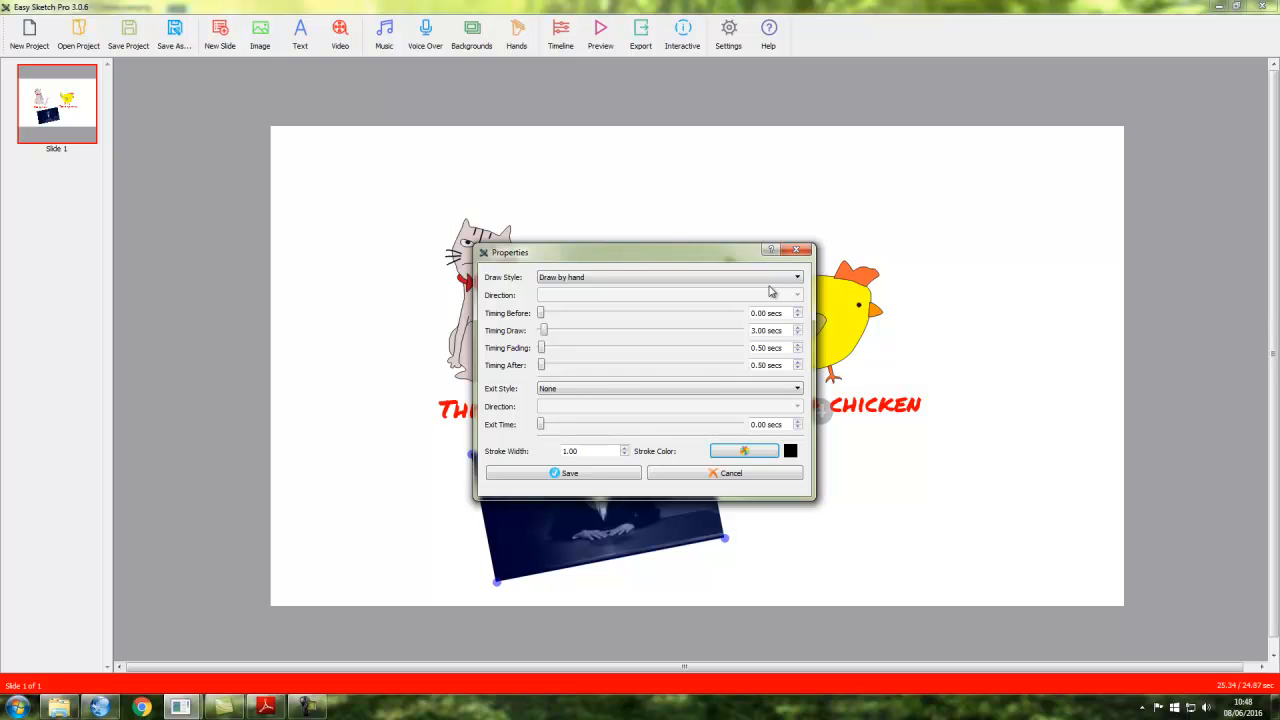
left_click(729, 472)
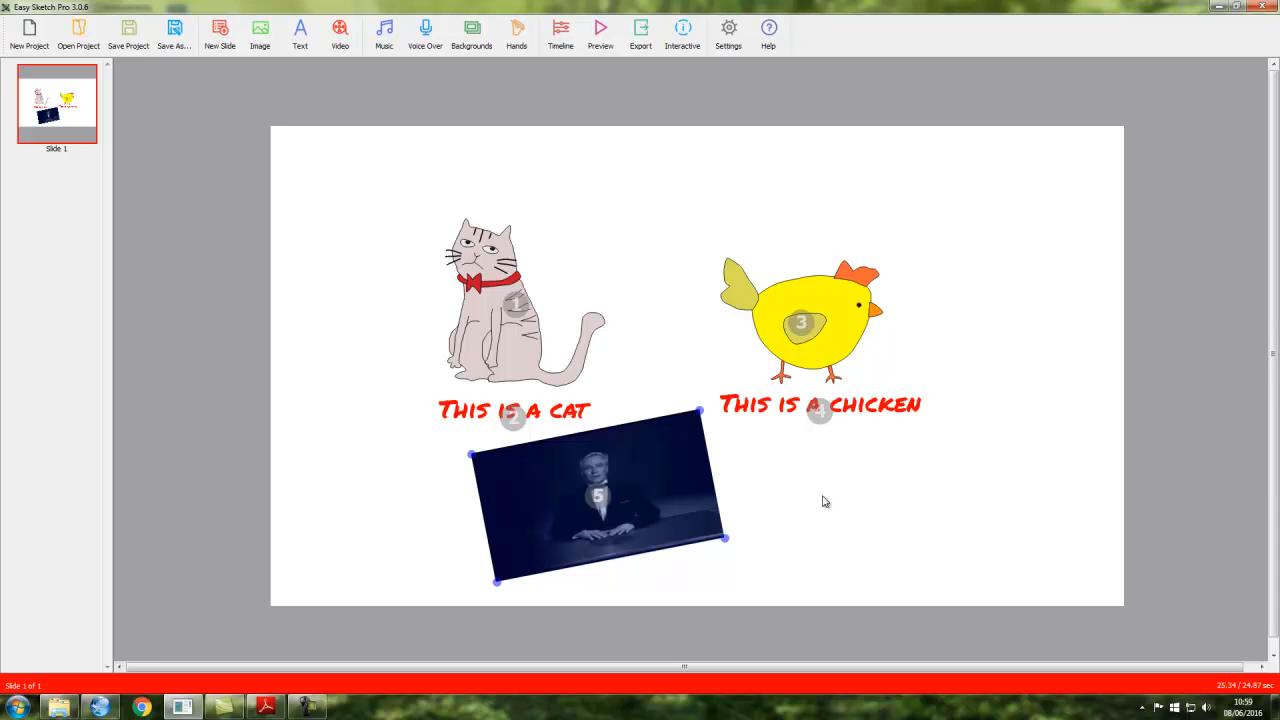
- Look over the commands available for the video and delete it from the slide
right_click(635, 489)
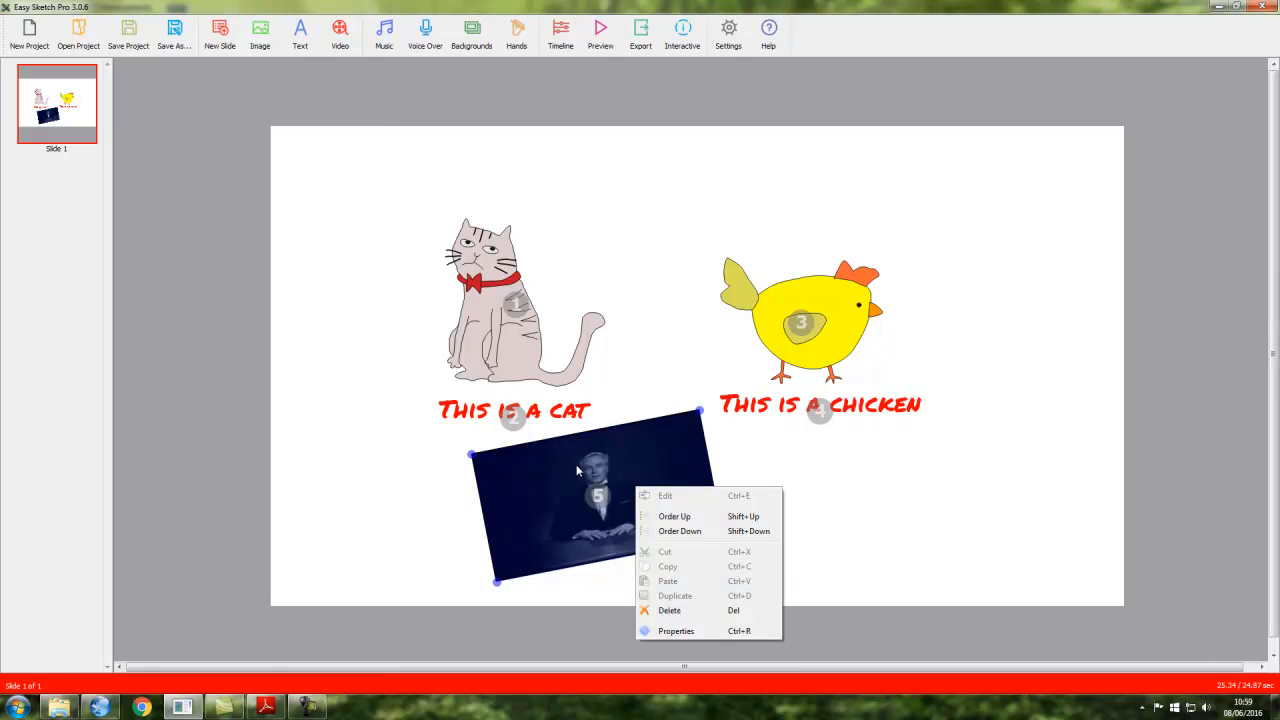
left_click(576, 464)
right_click(600, 470)
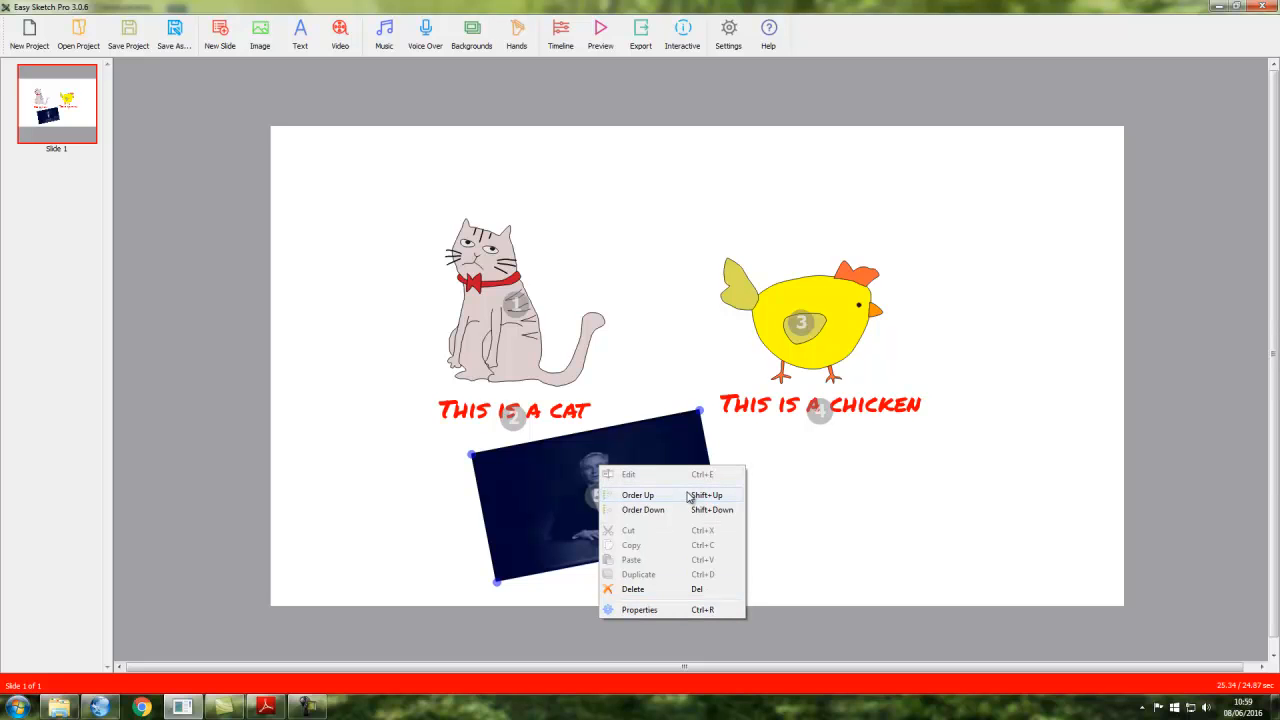
left_click(557, 493)
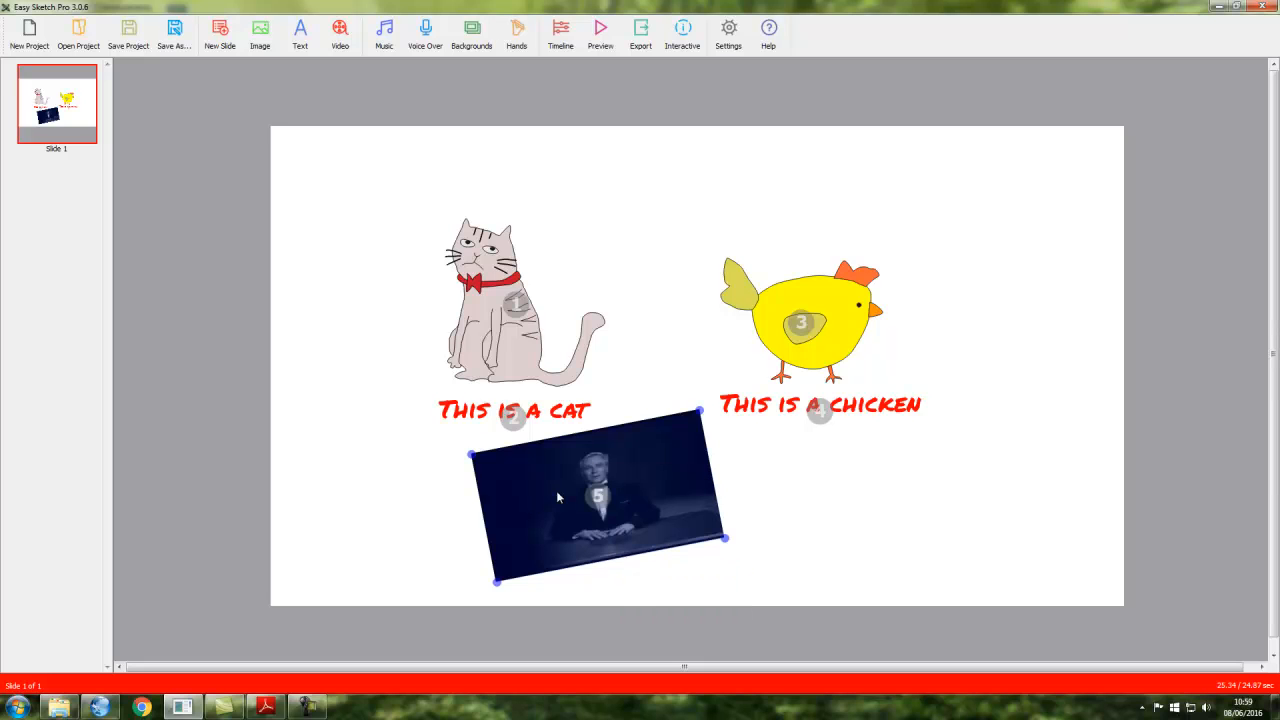
key("Delete")
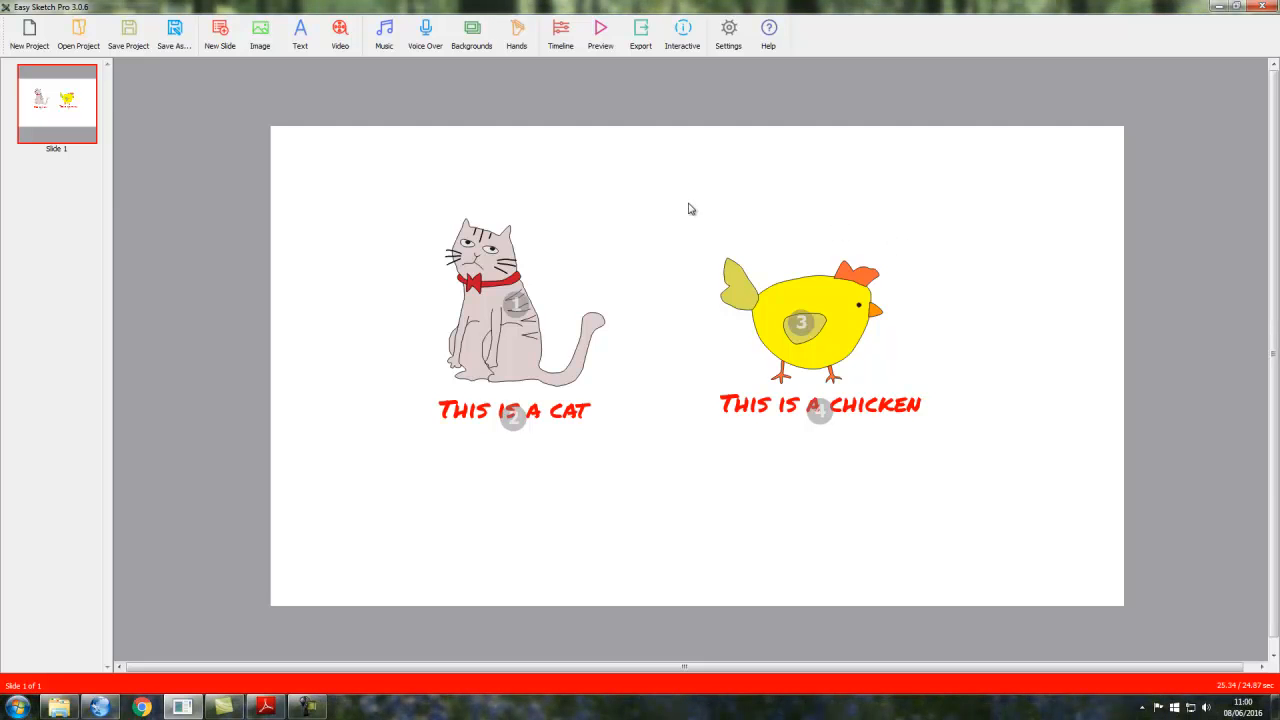
- Add a second slide, switch between both slides, and finish on the blank Slide 2
left_click(221, 35)
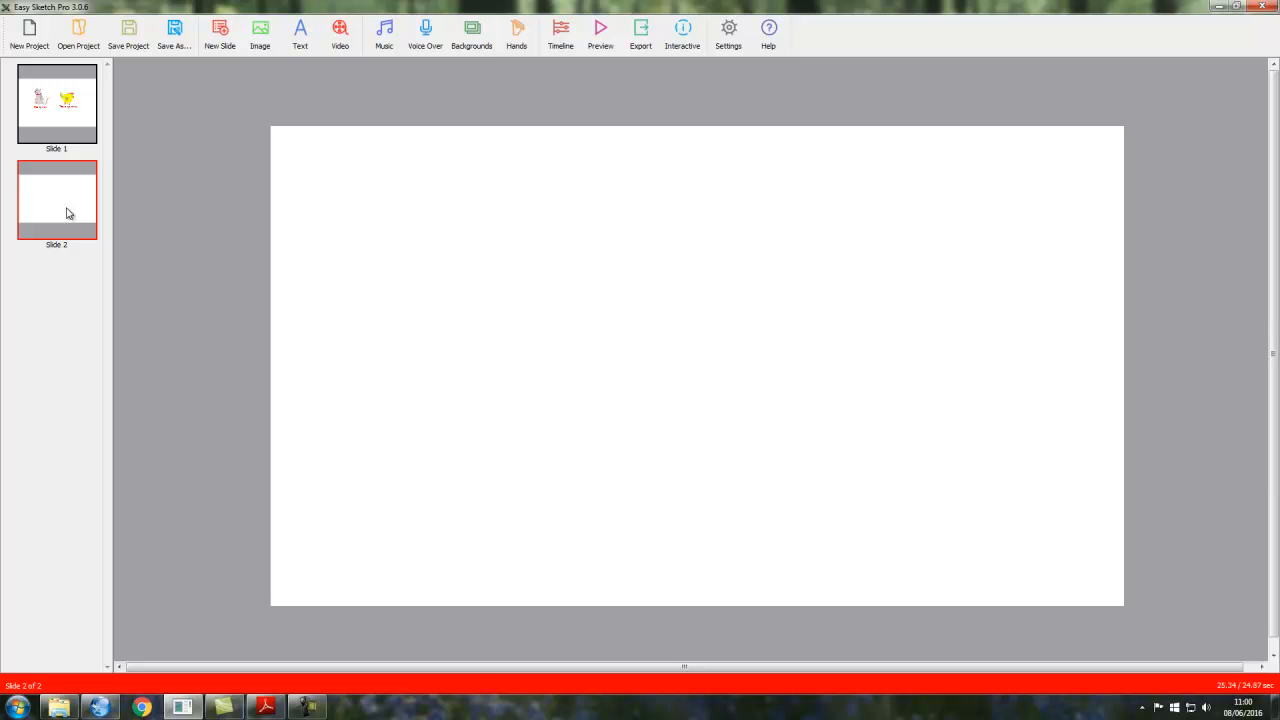
left_click(59, 104)
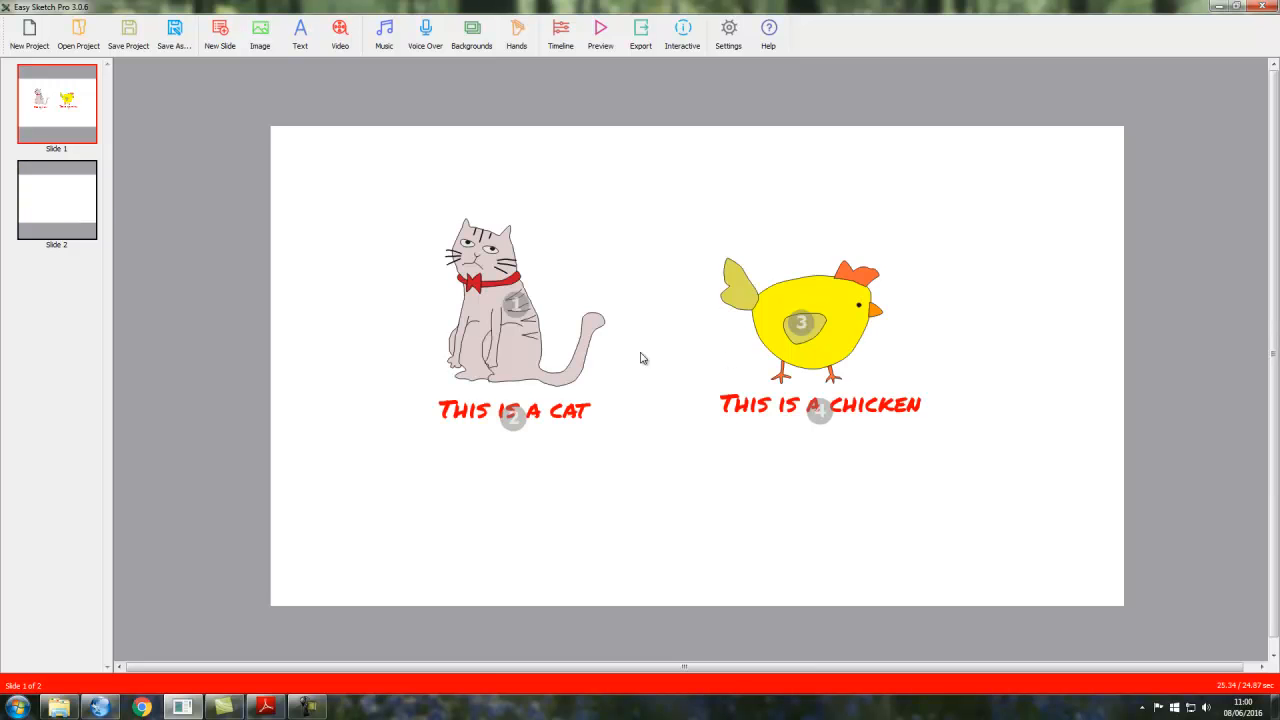
left_click(72, 199)
left_click(67, 125)
left_click(62, 214)
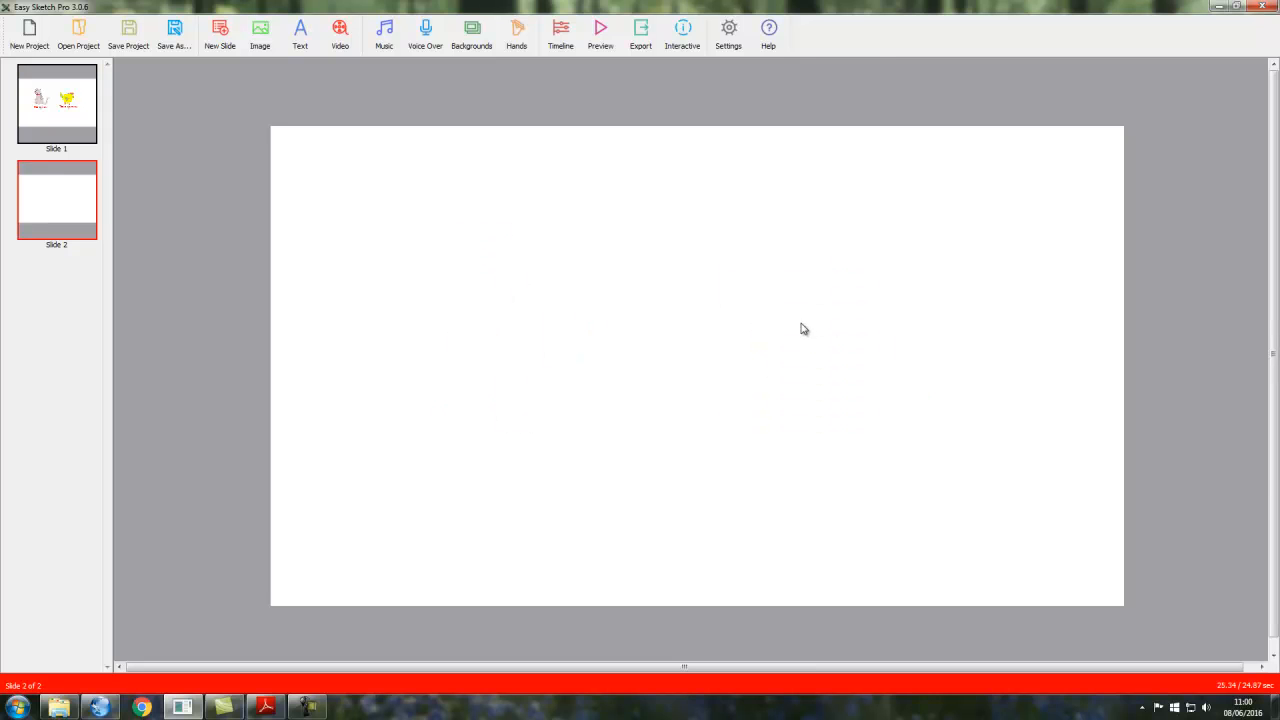
- Insert the cow from the Animals image library in the upper-left area of Slide 2 and preview the slide
left_click(260, 40)
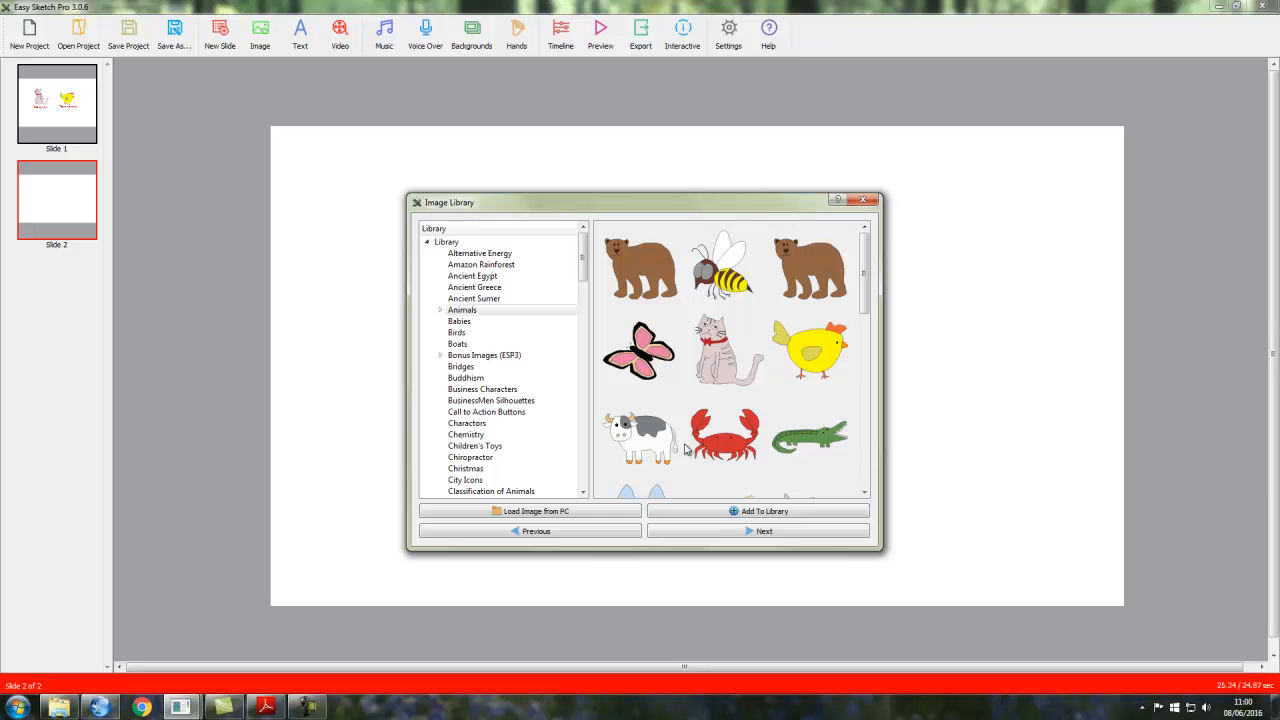
double_click(650, 434)
left_click_drag(727, 380, 590, 293)
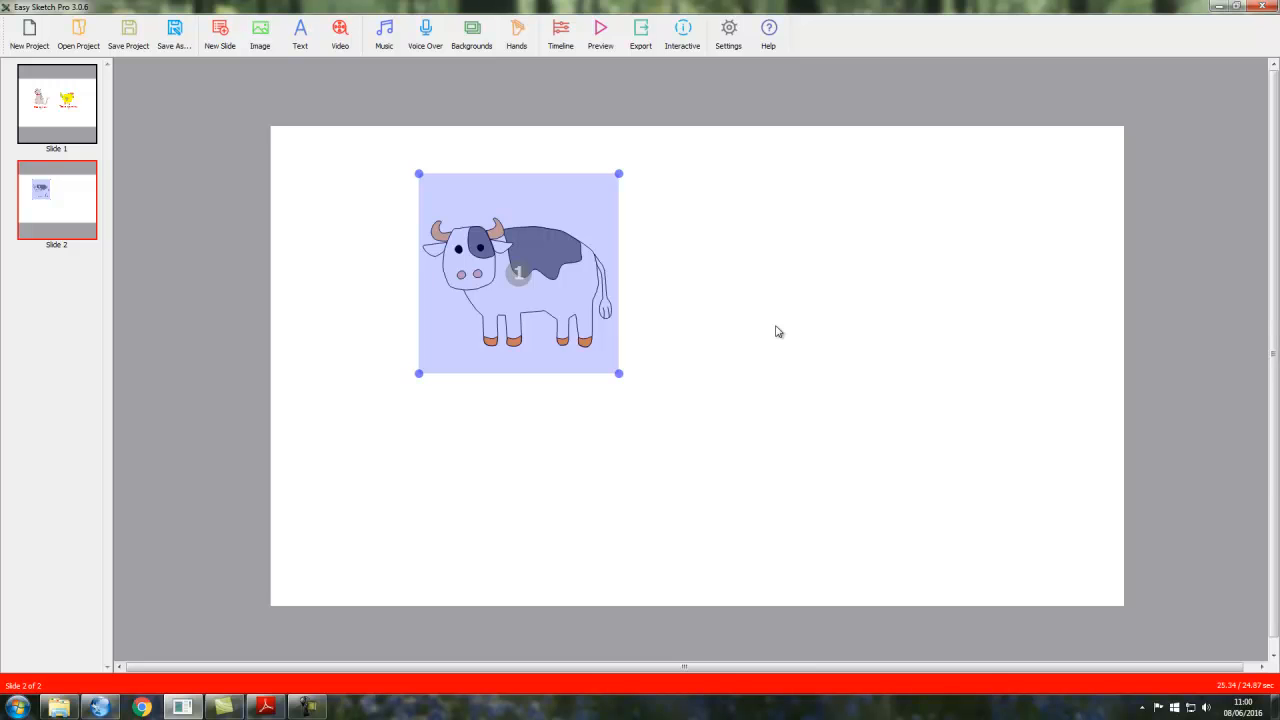
left_click(600, 35)
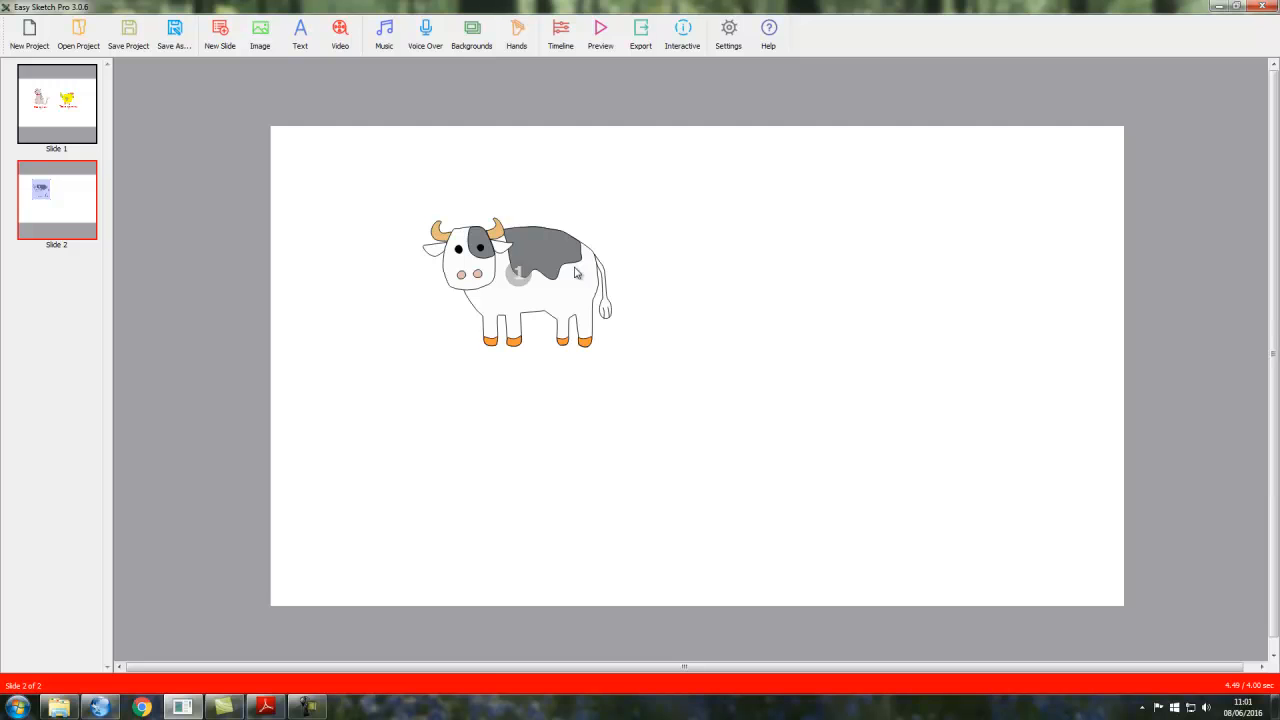
- Set Timing After to 2.00 secs for the "This is a chicken" text on Slide 1 and save its properties
left_click(68, 100)
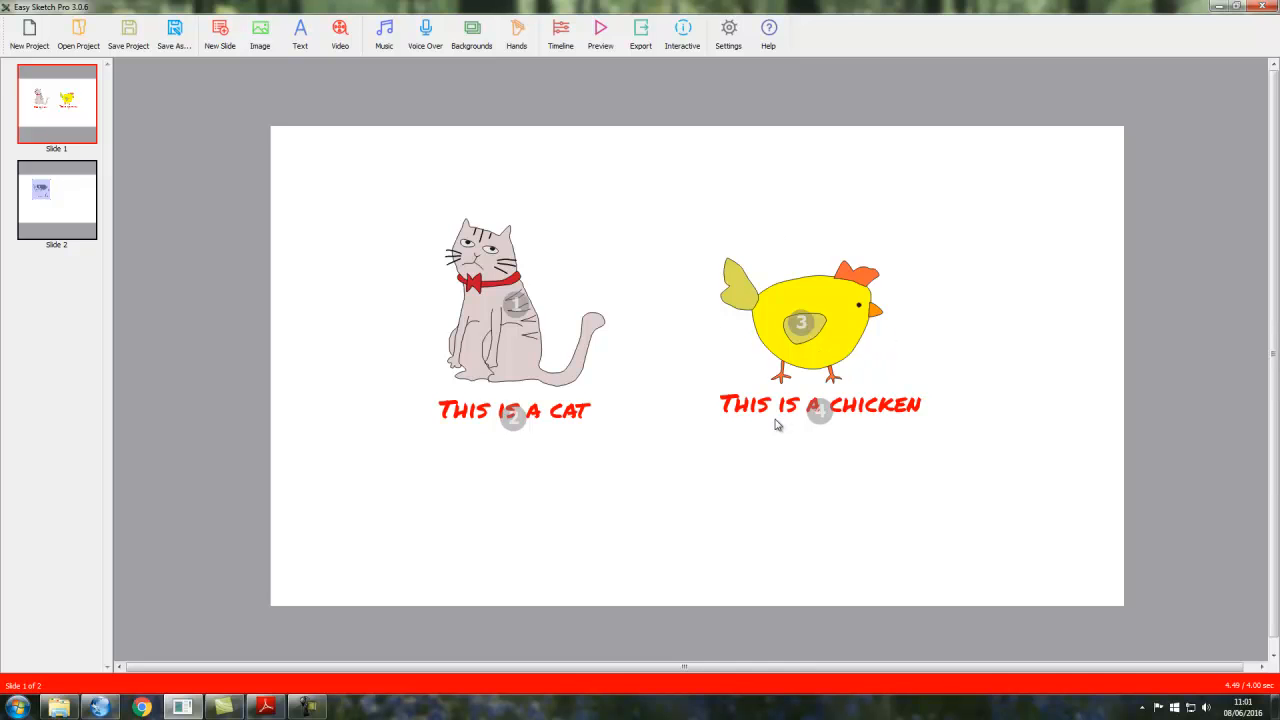
left_click(871, 412)
right_click(871, 411)
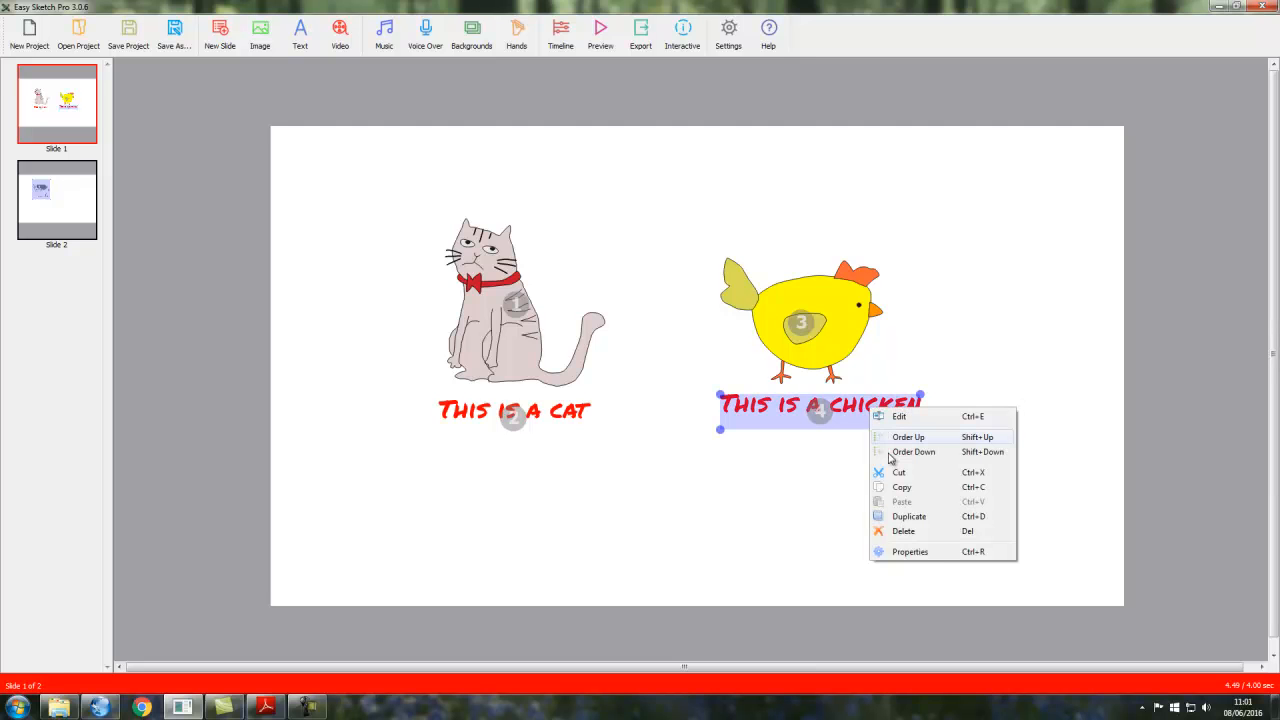
left_click(910, 552)
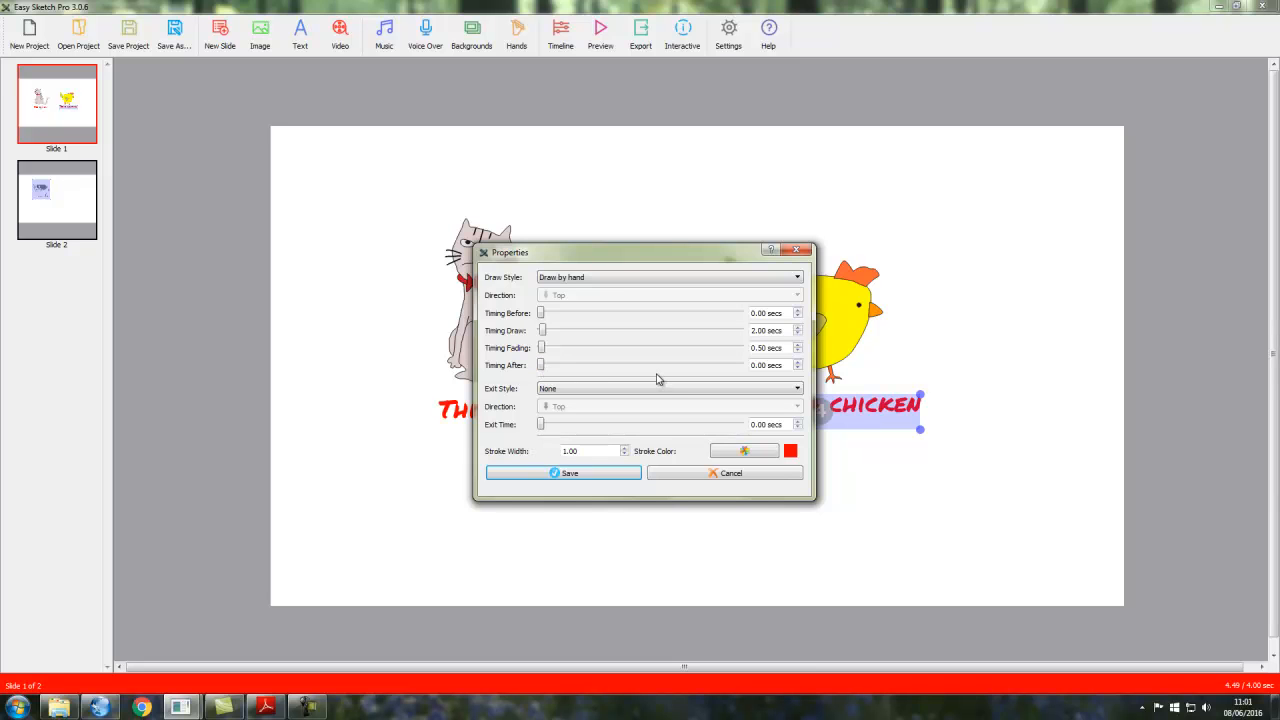
double_click(782, 366)
type("2")
key("Tab")
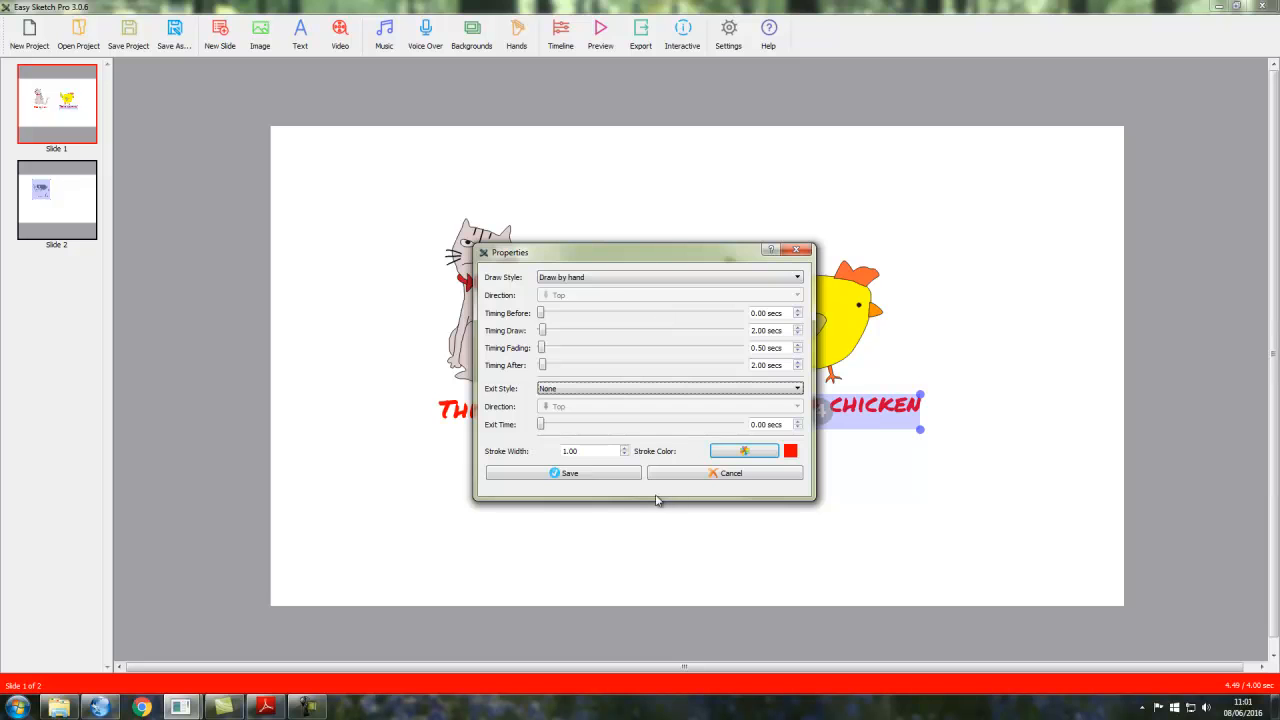
left_click(613, 475)
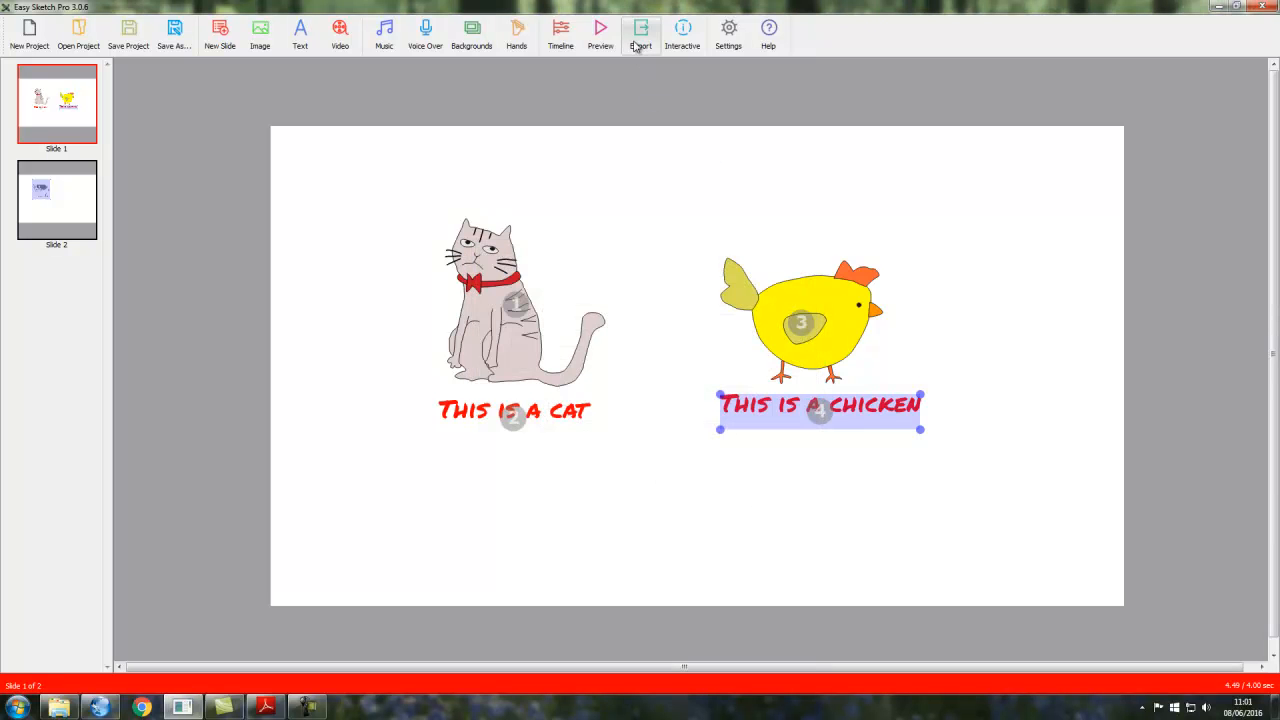
- Preview the project through both slides, and try reordering the cow slide up to first place and back down to second
left_click(600, 38)
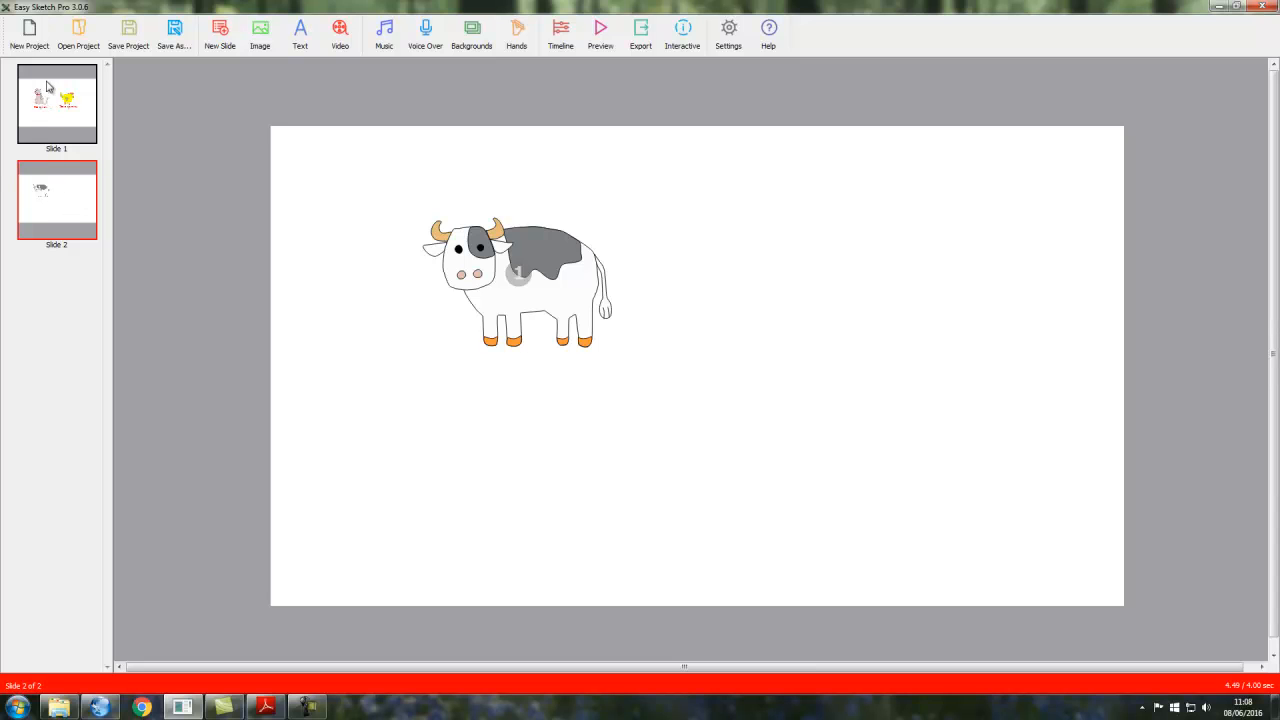
right_click(66, 206)
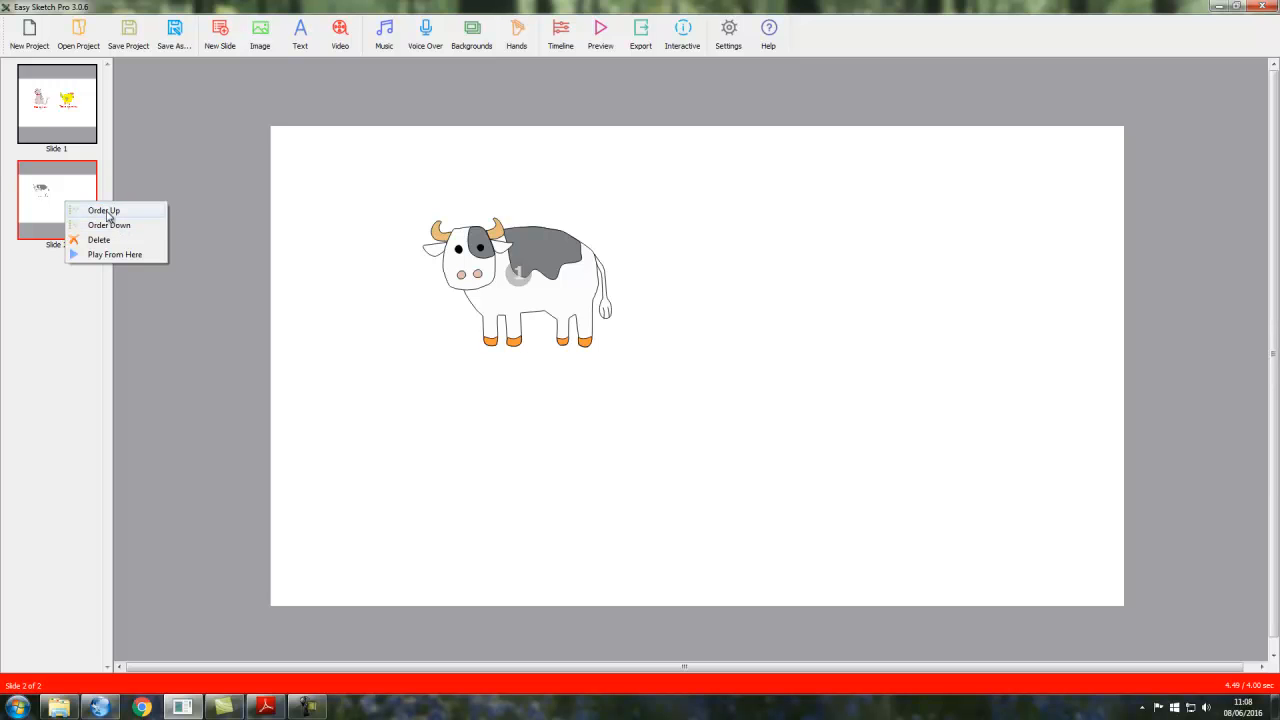
left_click(104, 211)
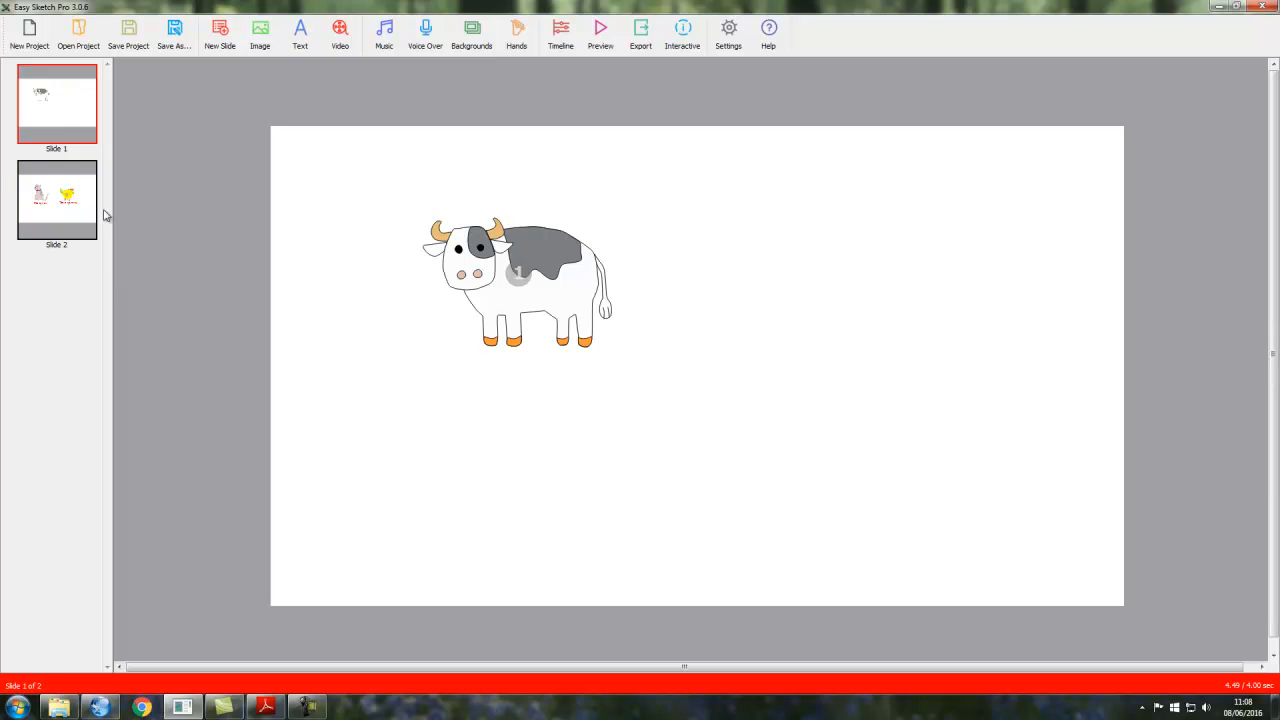
right_click(63, 100)
left_click(116, 121)
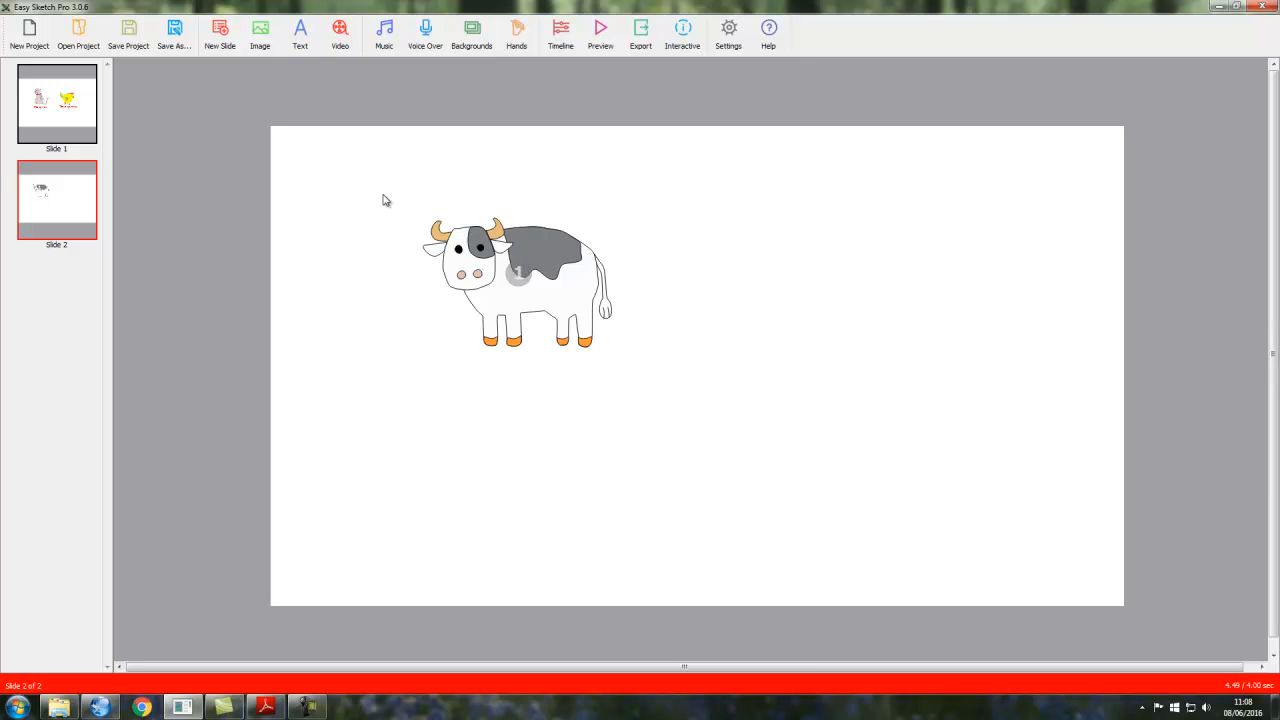
- Open Slide 1's timeline, select the chicken image, and play the project from that element
left_click(60, 104)
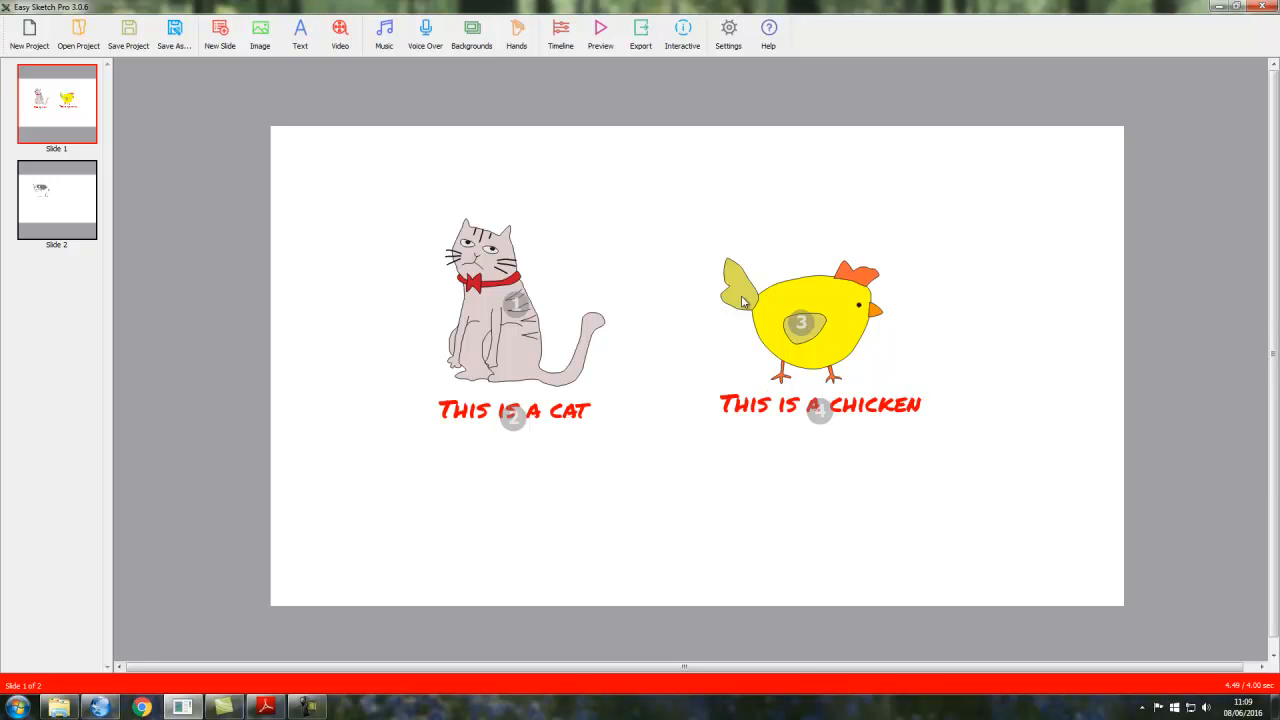
left_click(560, 36)
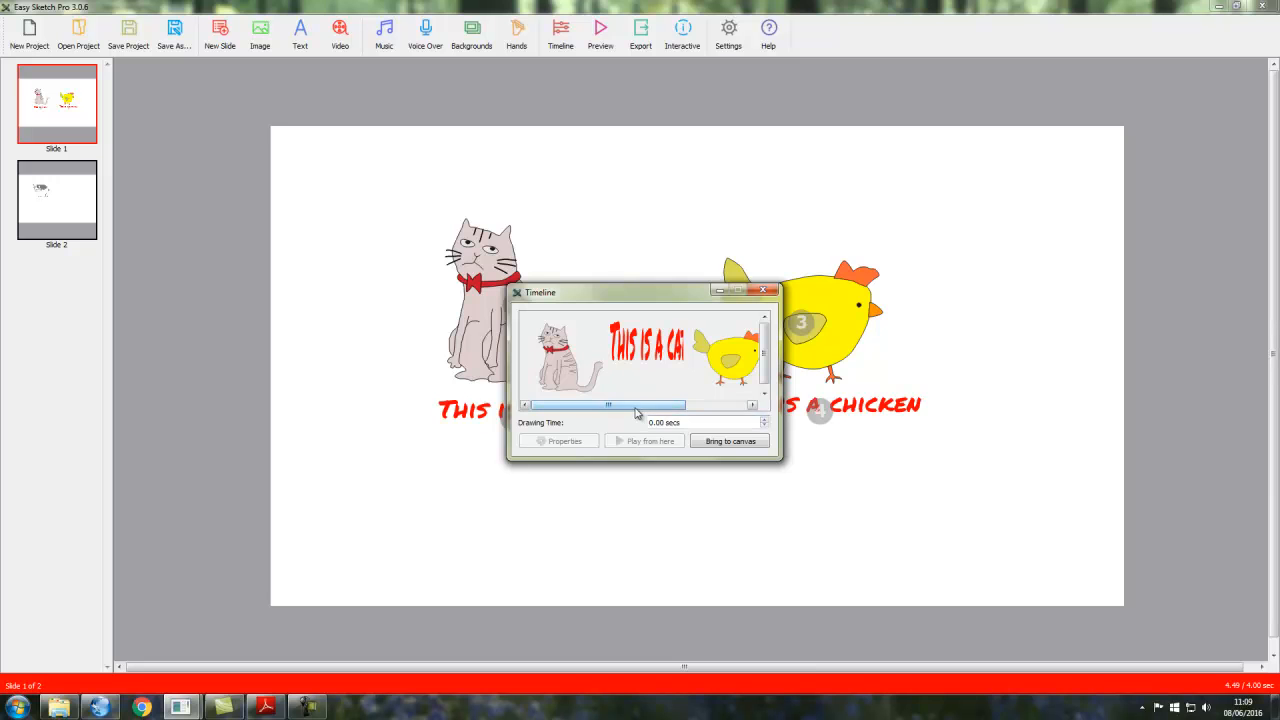
left_click_drag(634, 406, 720, 414)
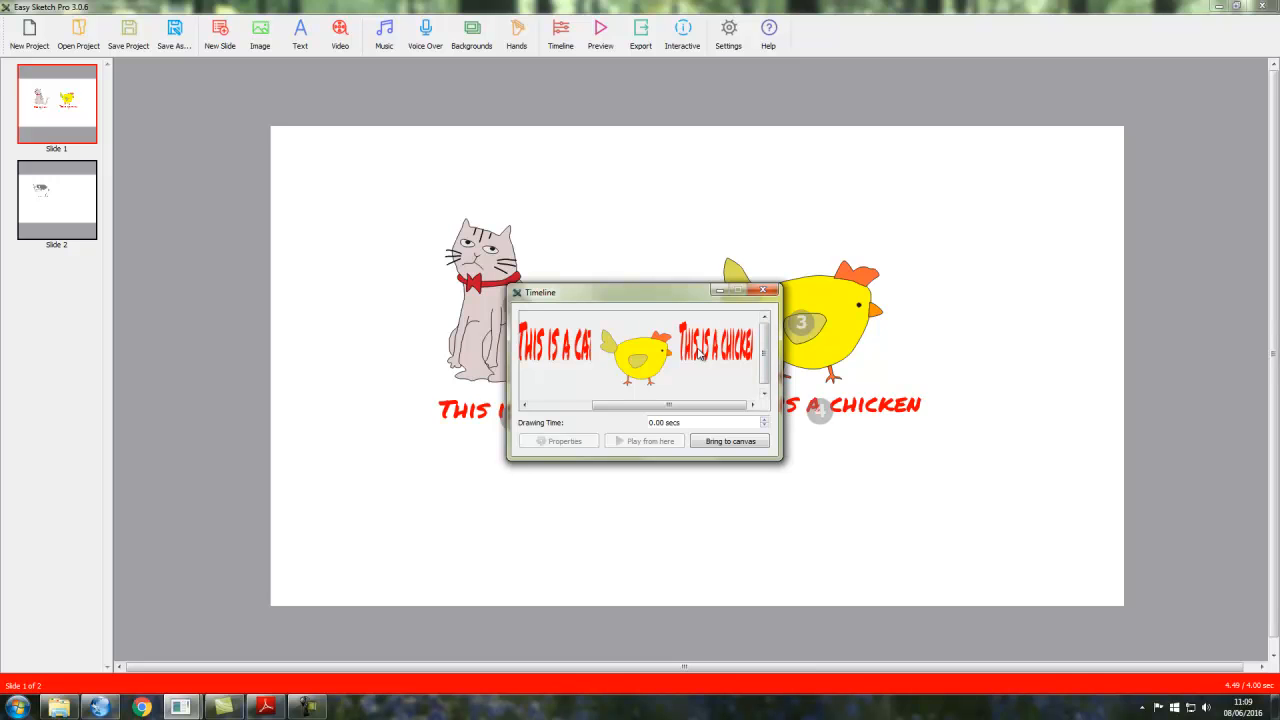
left_click(641, 361)
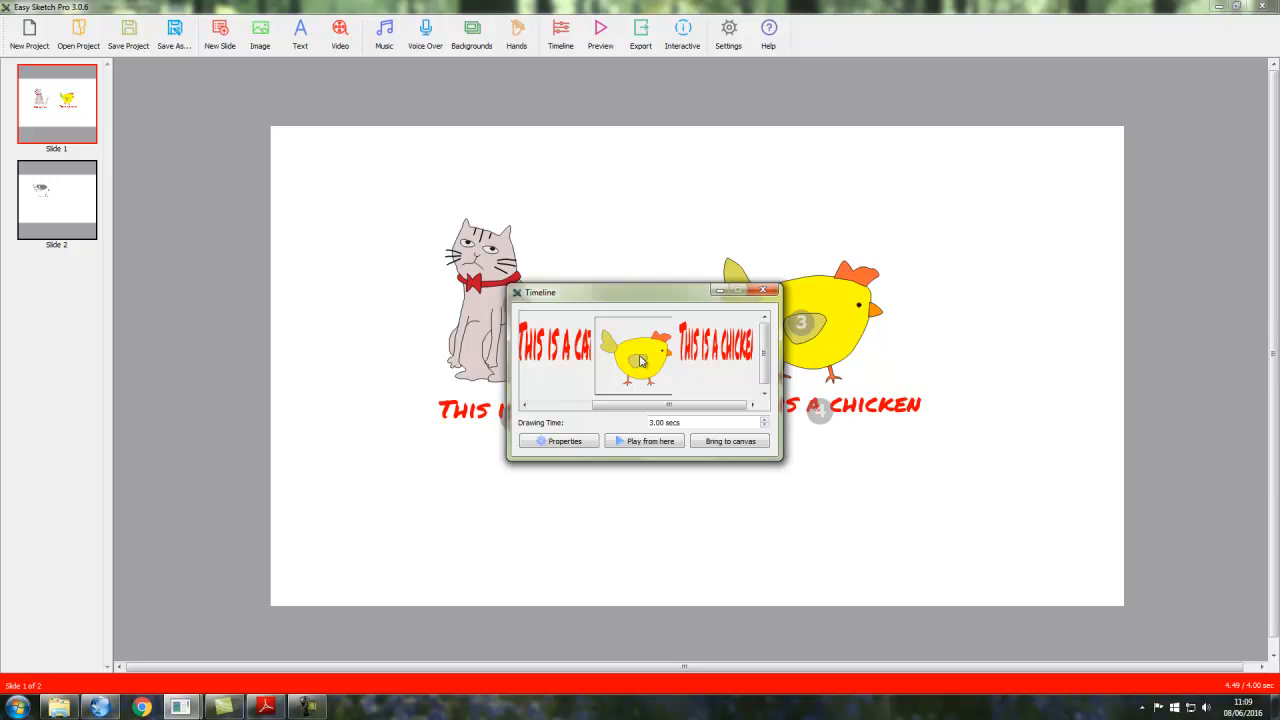
left_click(658, 445)
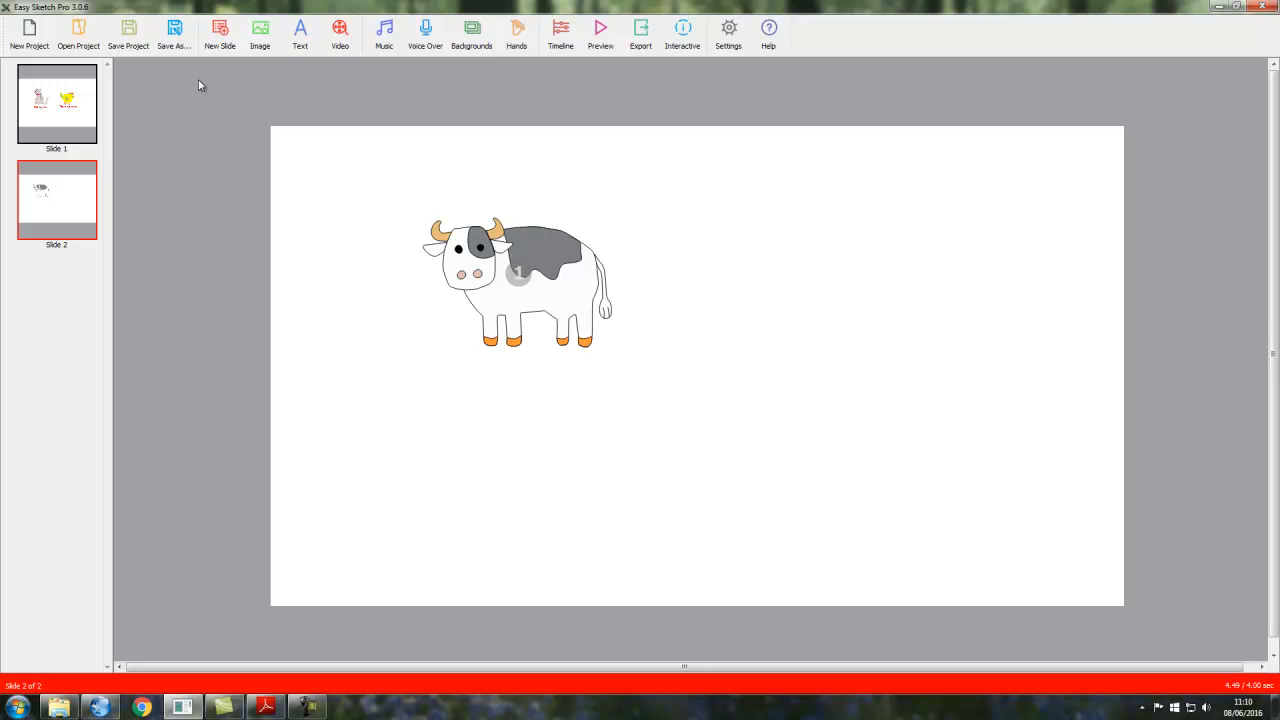
- Save the project, and view the Save As dialog without saving another copy
left_click(129, 37)
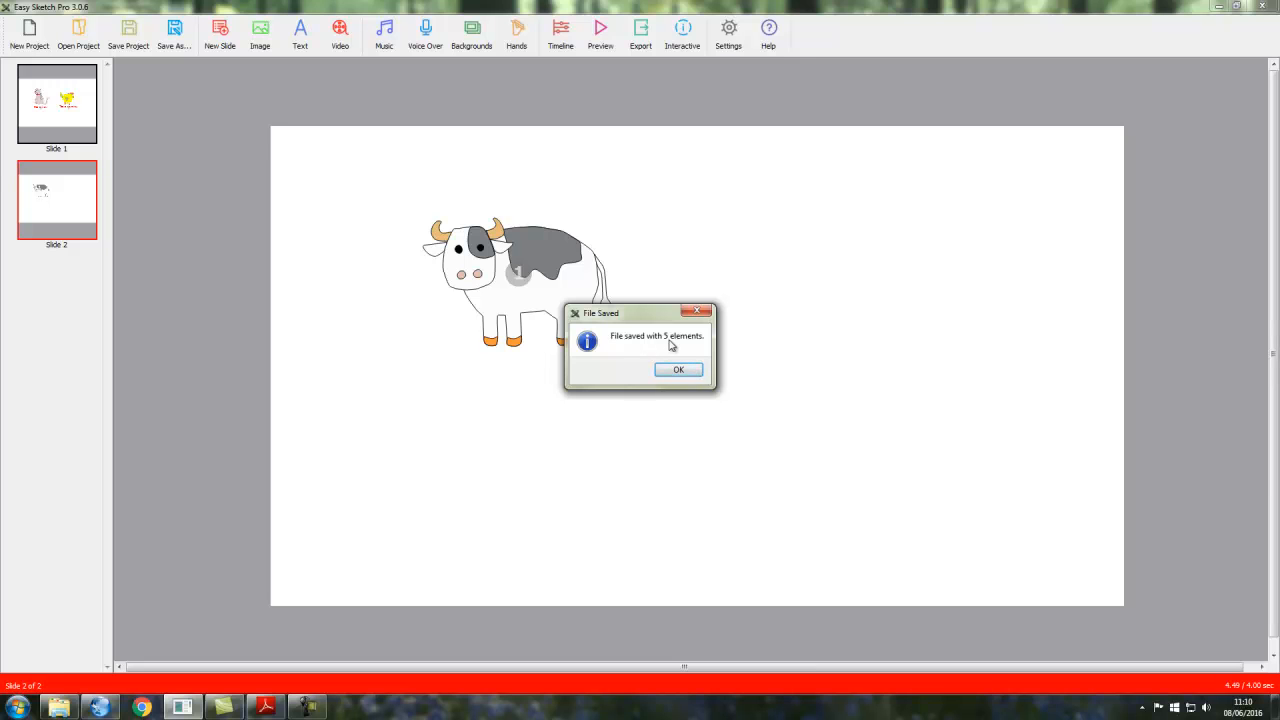
left_click(678, 370)
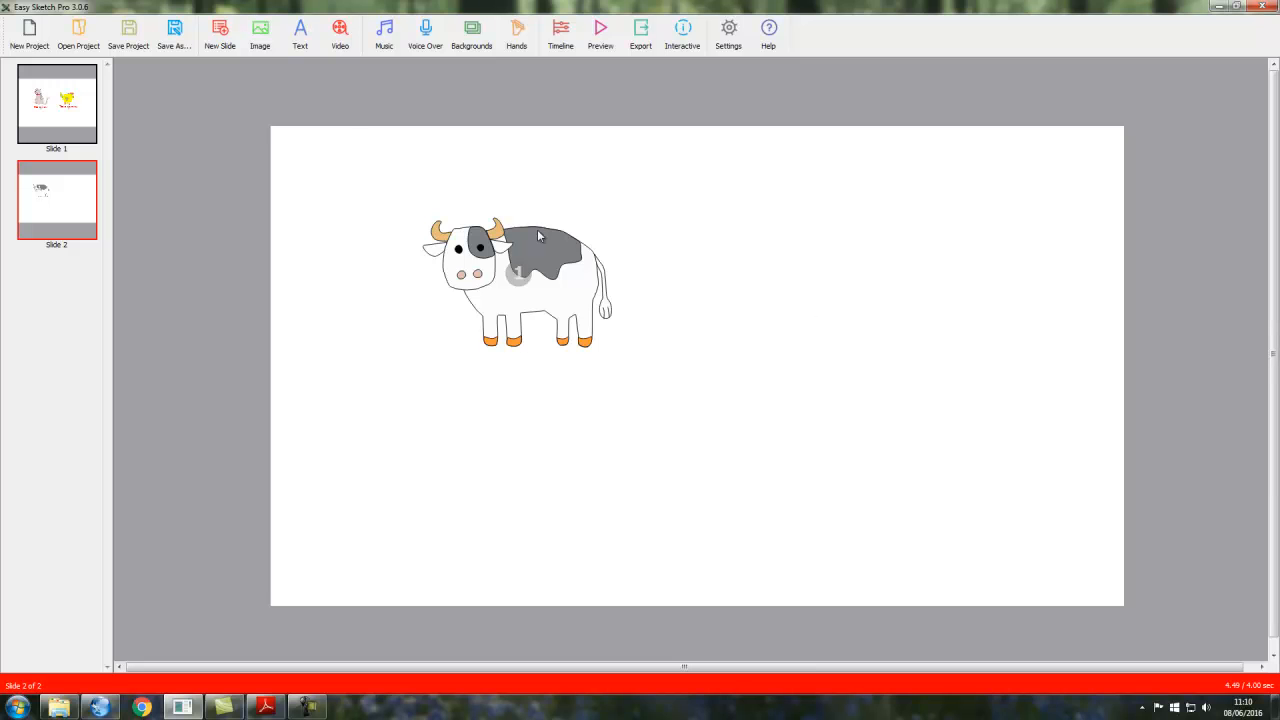
left_click(173, 32)
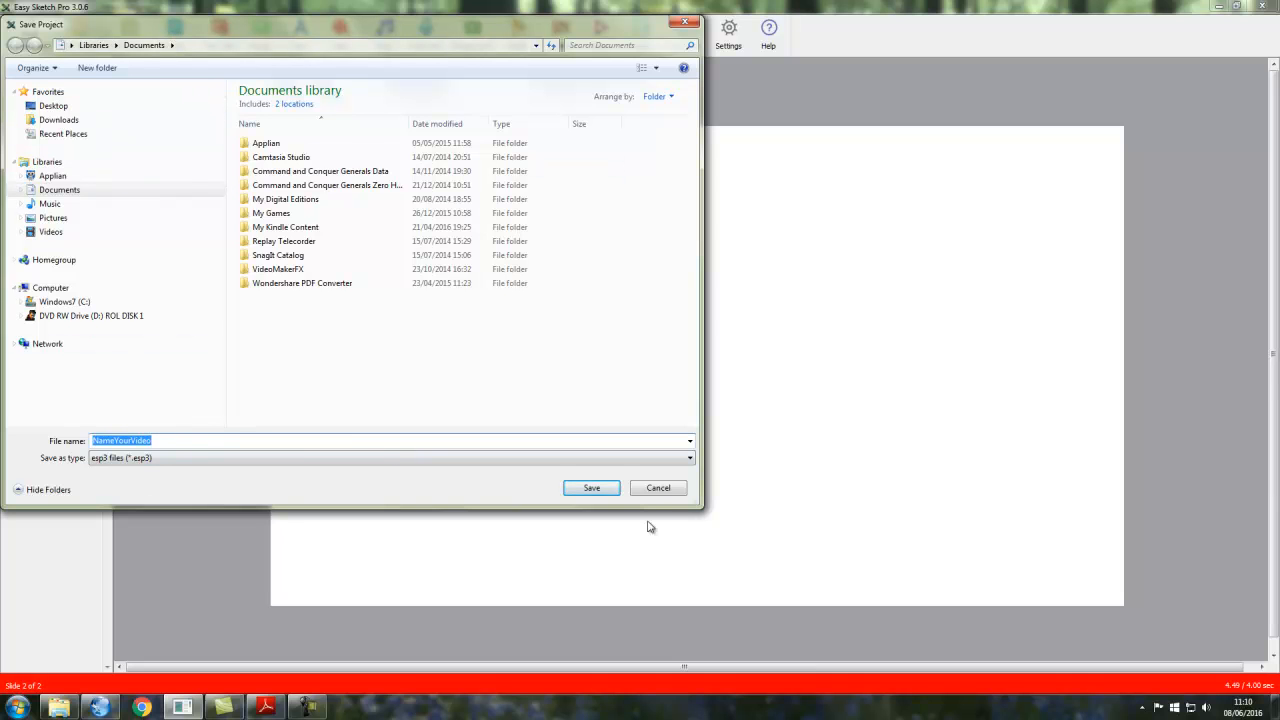
left_click(664, 492)
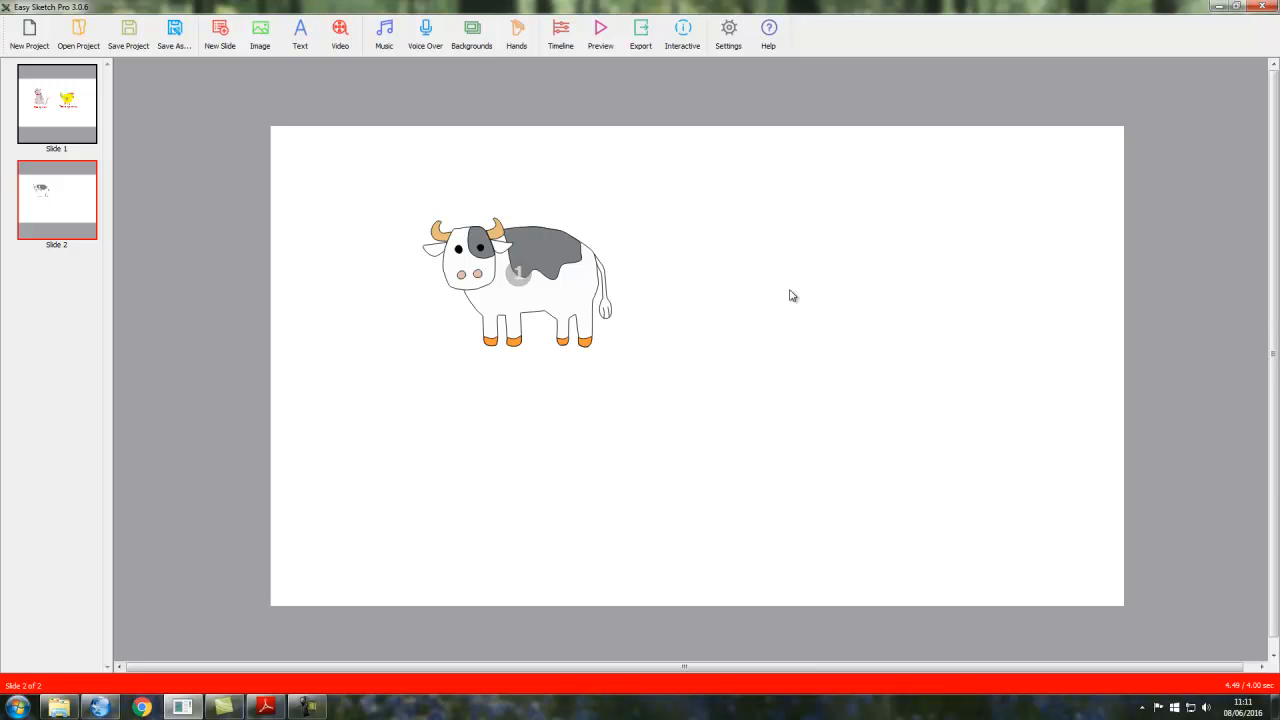
- Choose DR-roc-A1-fl-3-18-.mp3 in the music library, sample the track, and try the Loop Music option on and off
left_click(385, 33)
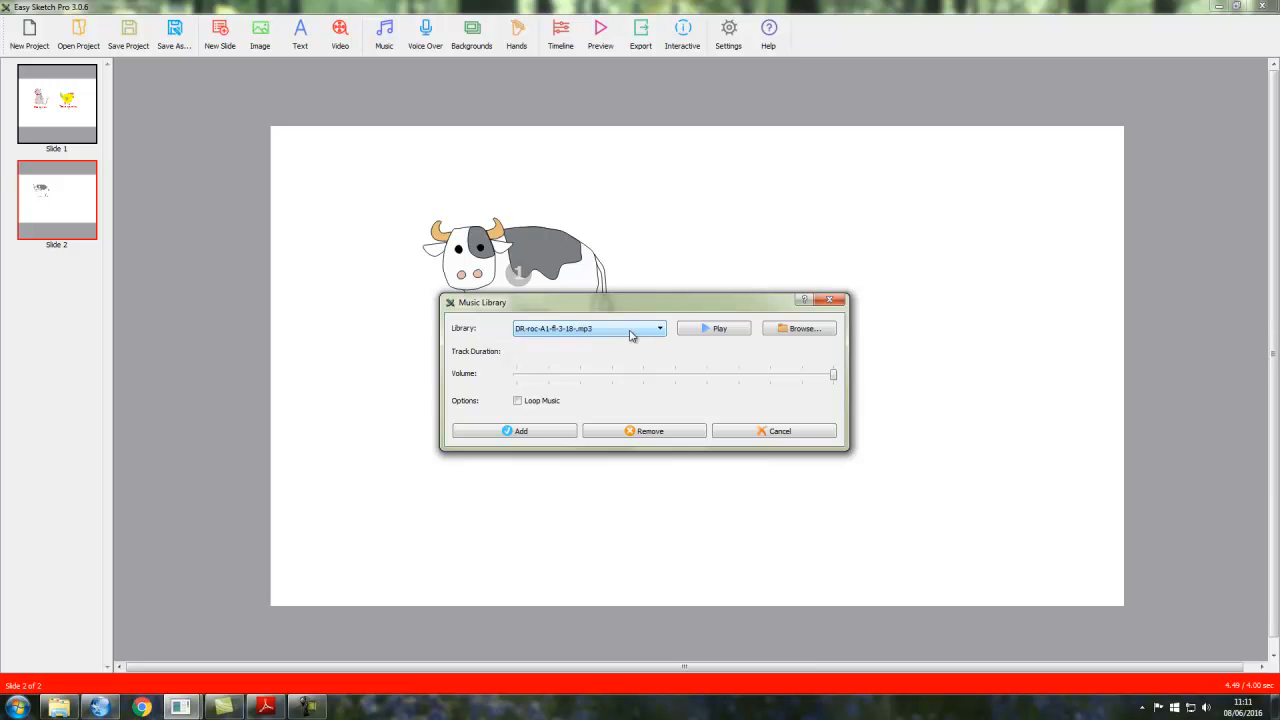
left_click(661, 330)
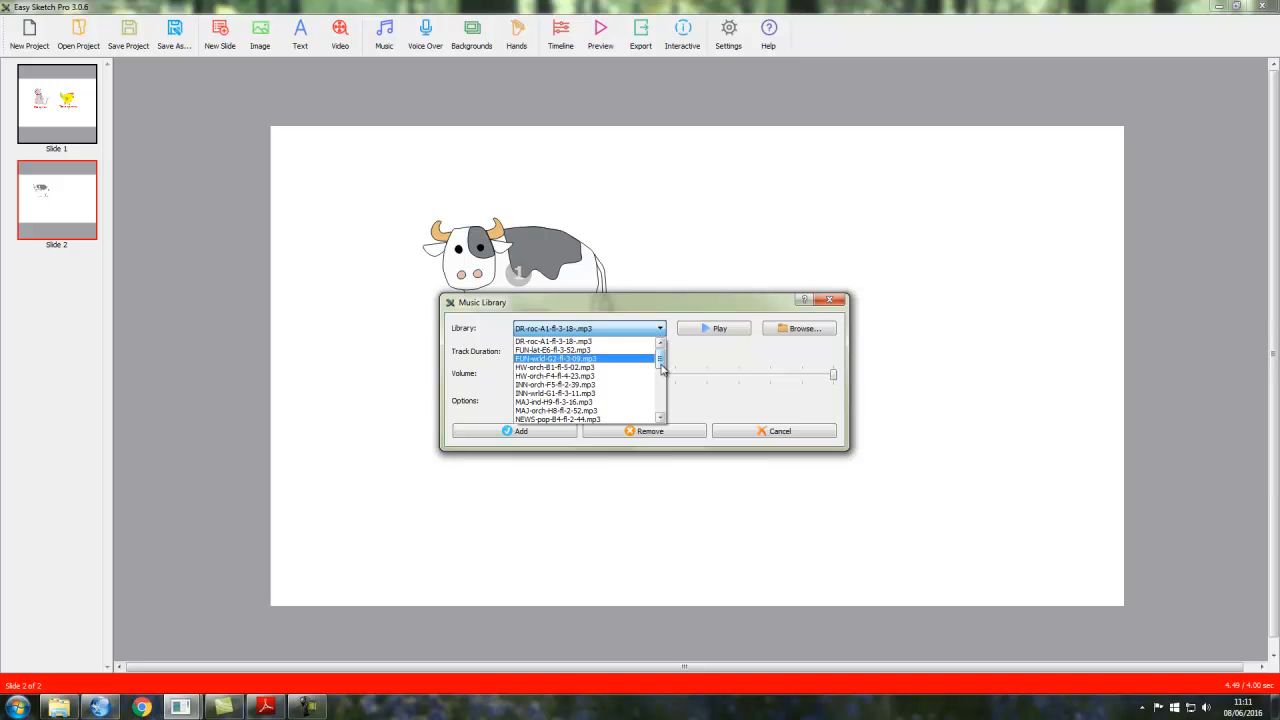
mouse_move(661, 362)
left_mouse_down()
mouse_move(663, 395)
mouse_move(661, 349)
left_mouse_up()
left_click(545, 341)
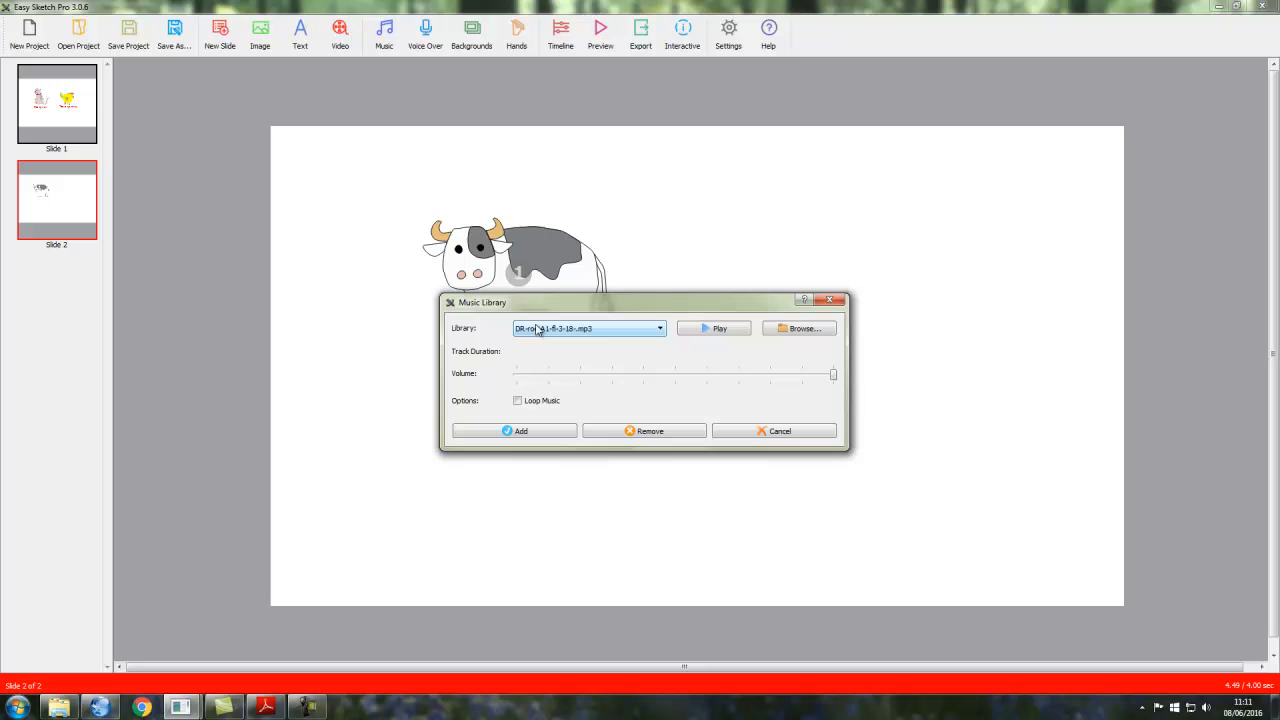
left_click(719, 330)
left_click(719, 330)
left_click(520, 404)
left_click(519, 403)
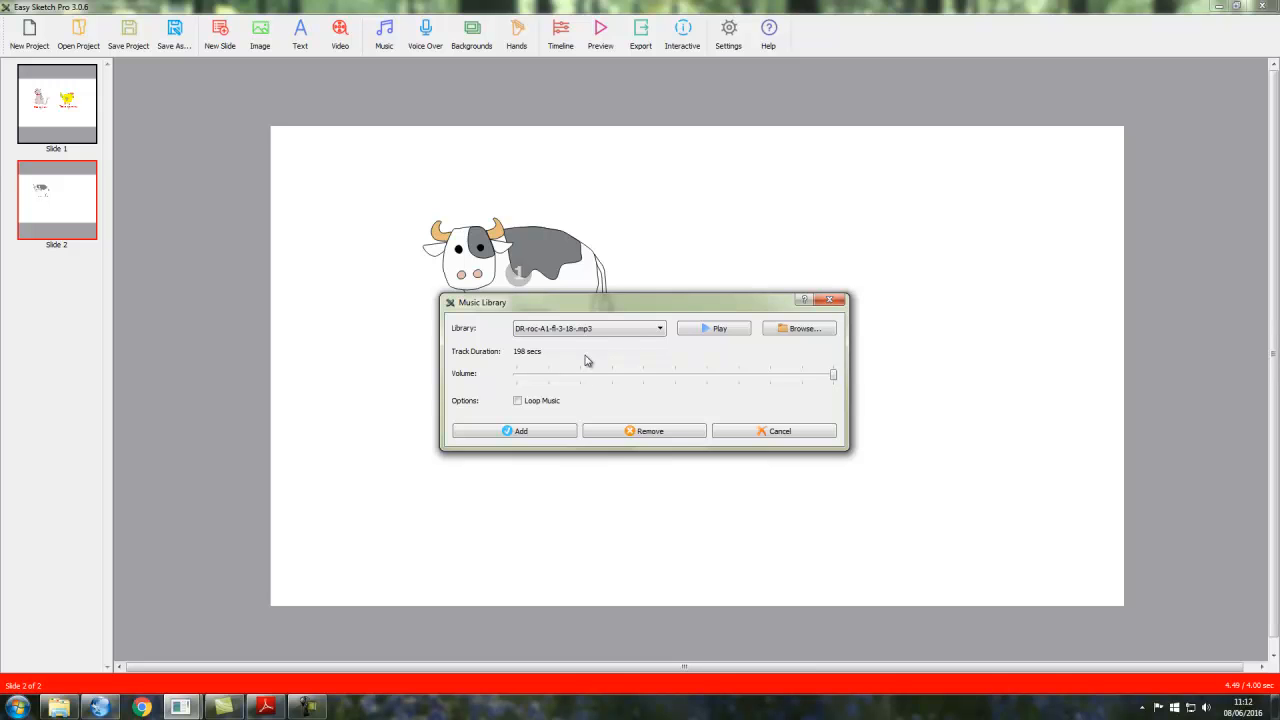
- Try lowering the music volume to about half, and remove the current music track from the project
left_click(539, 330)
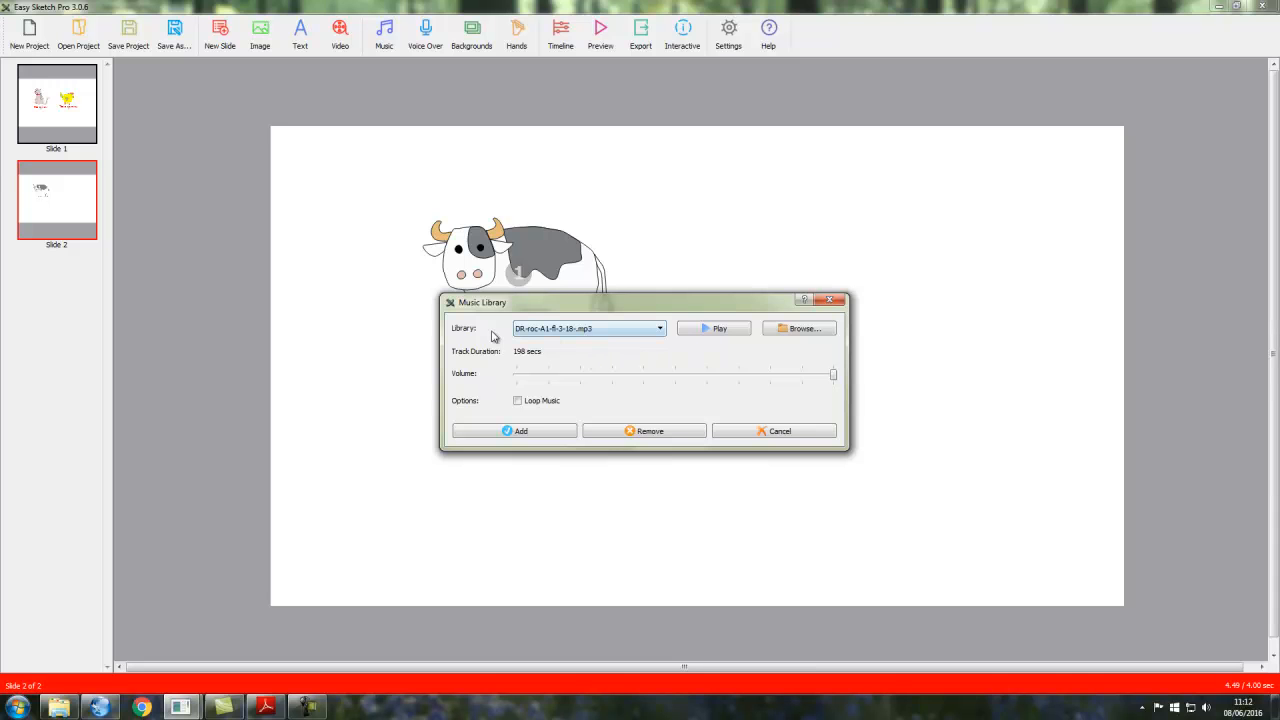
left_click(804, 332)
left_click_drag(834, 376, 697, 376)
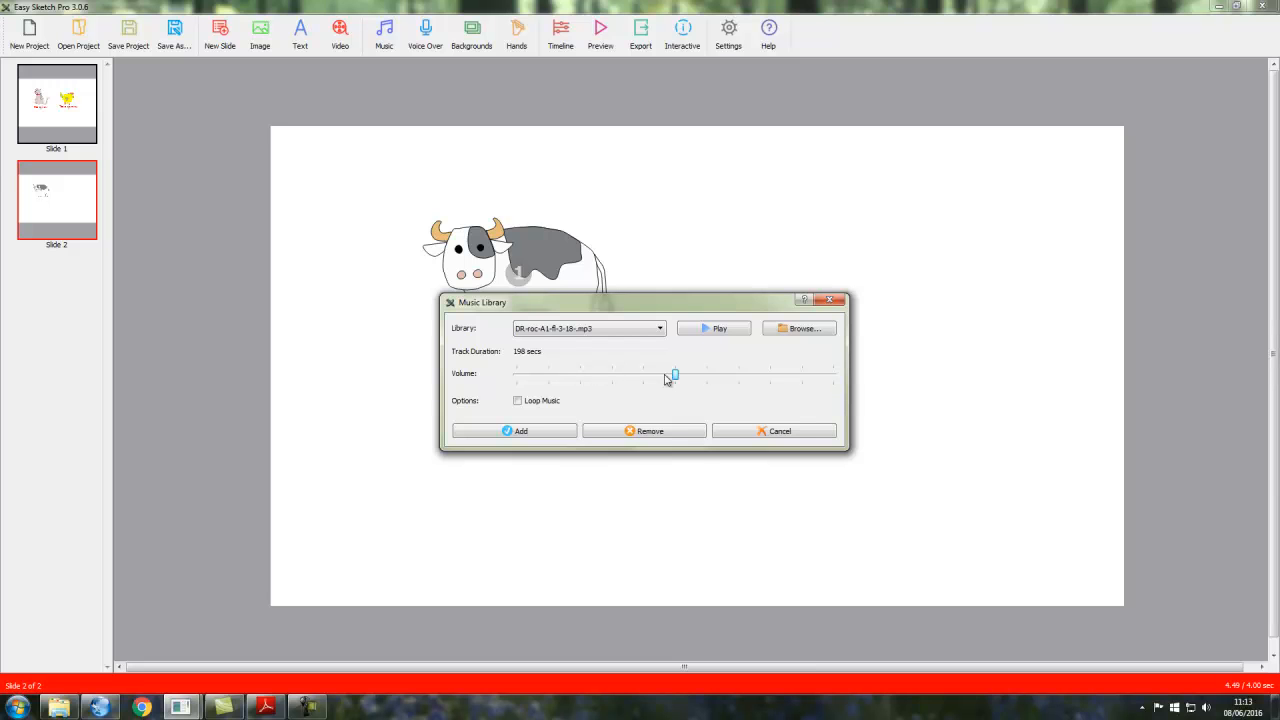
left_click(652, 431)
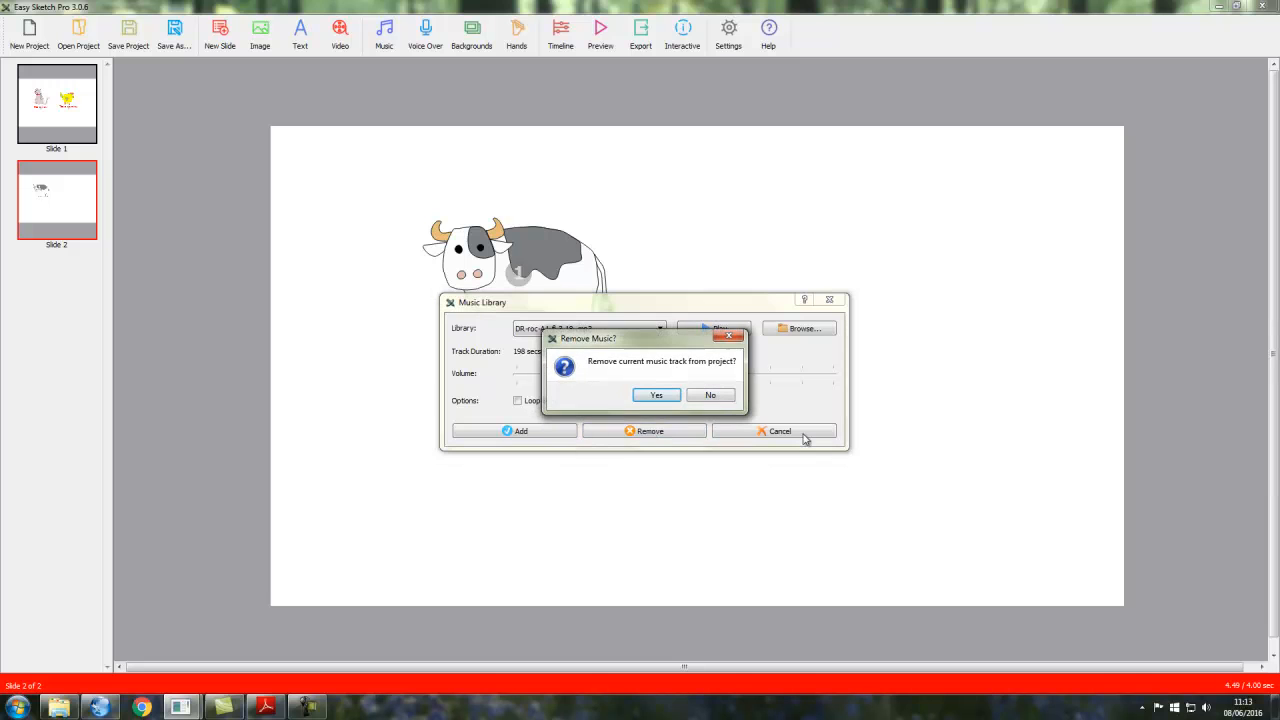
left_click(670, 400)
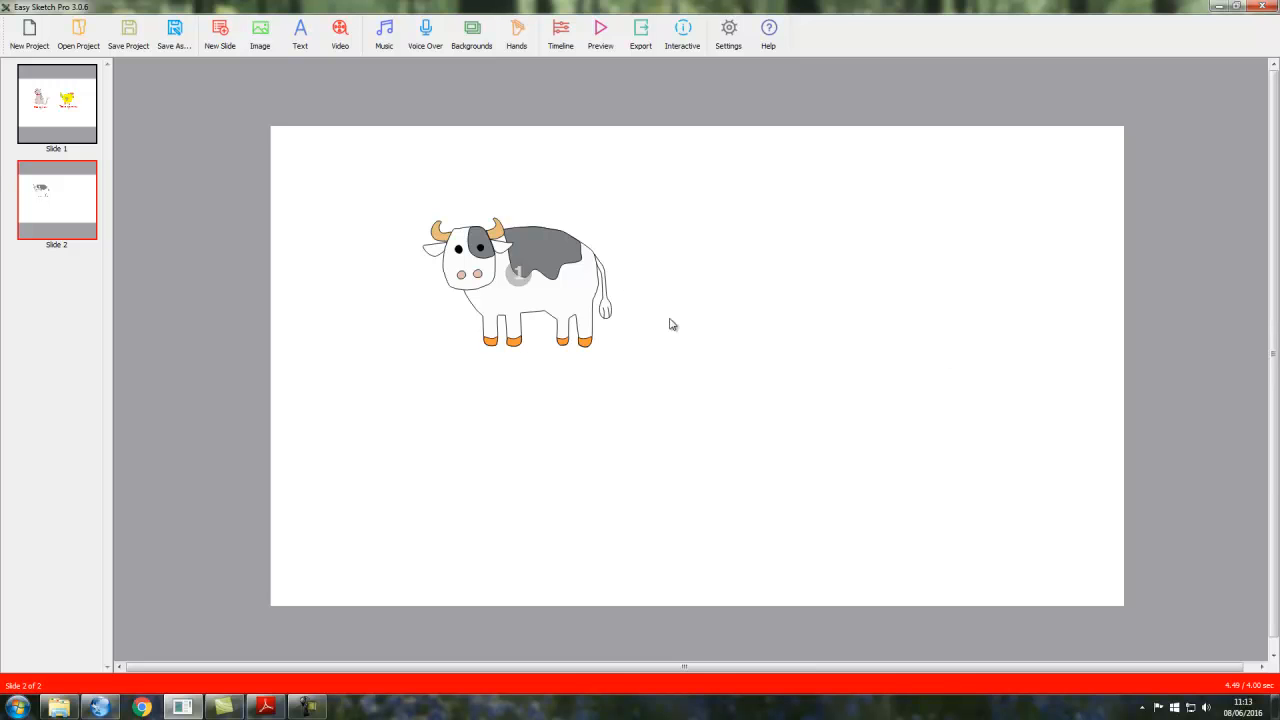
- Look over the voice-over recording options and the project's canvas size and background properties, cancelling both dialogs
left_click(427, 36)
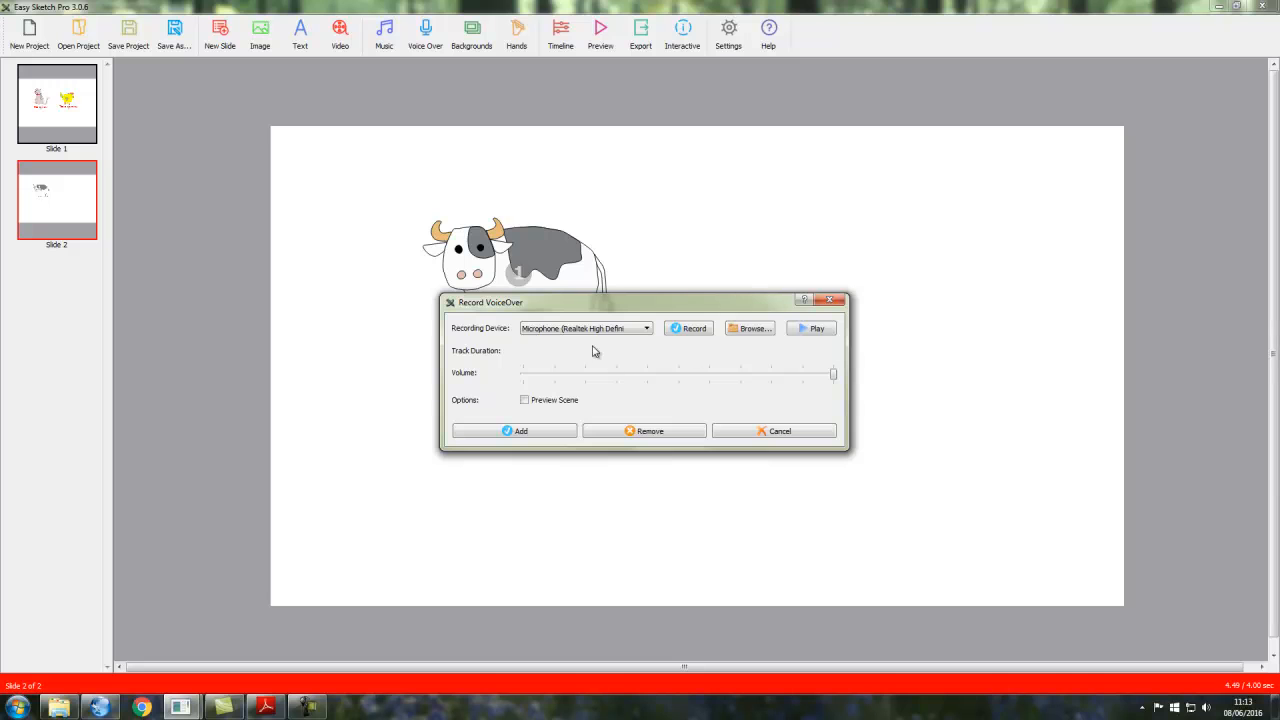
left_click(530, 334)
left_click(692, 329)
mouse_move(834, 375)
left_mouse_down()
mouse_move(737, 370)
mouse_move(832, 378)
left_mouse_up()
left_click(778, 431)
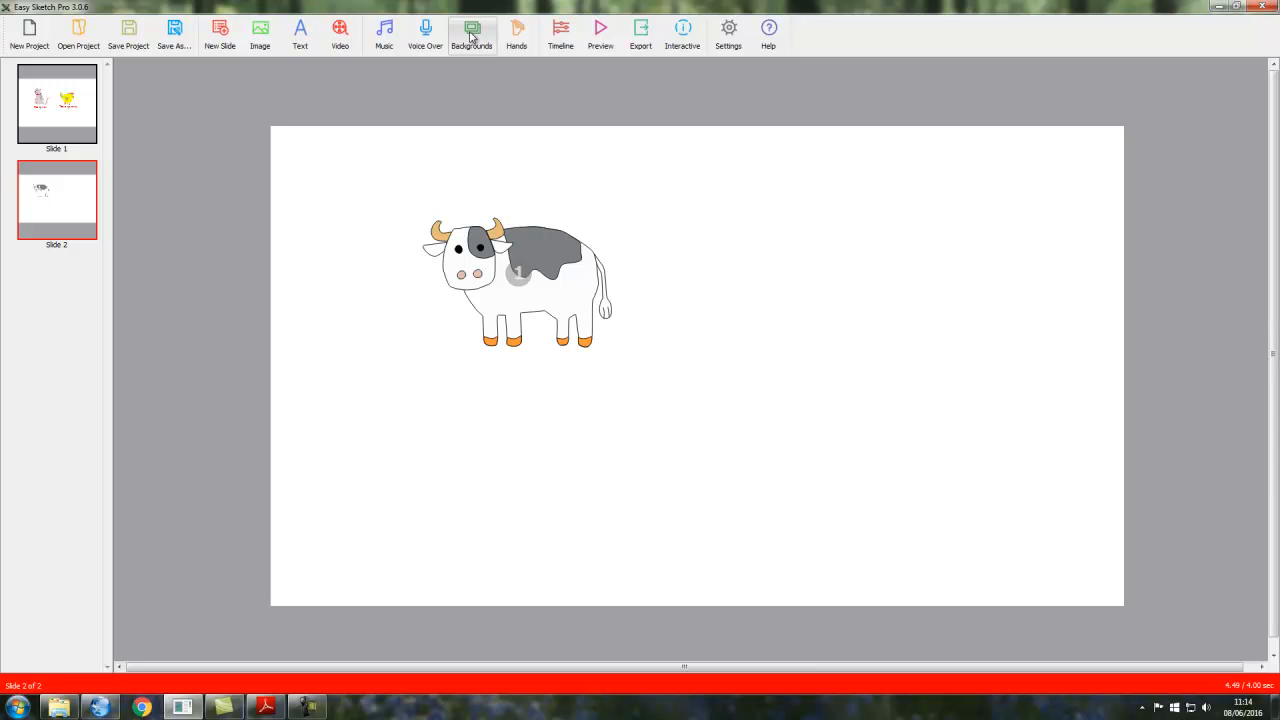
left_click(732, 34)
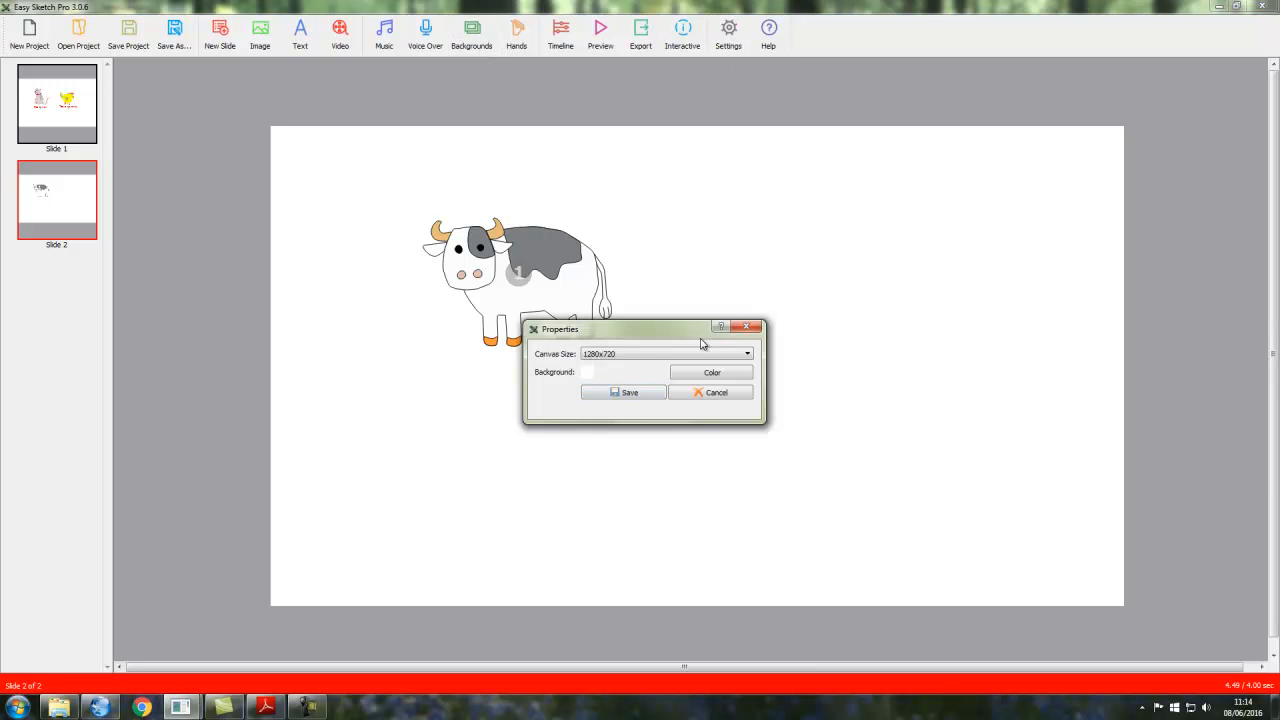
left_click(728, 394)
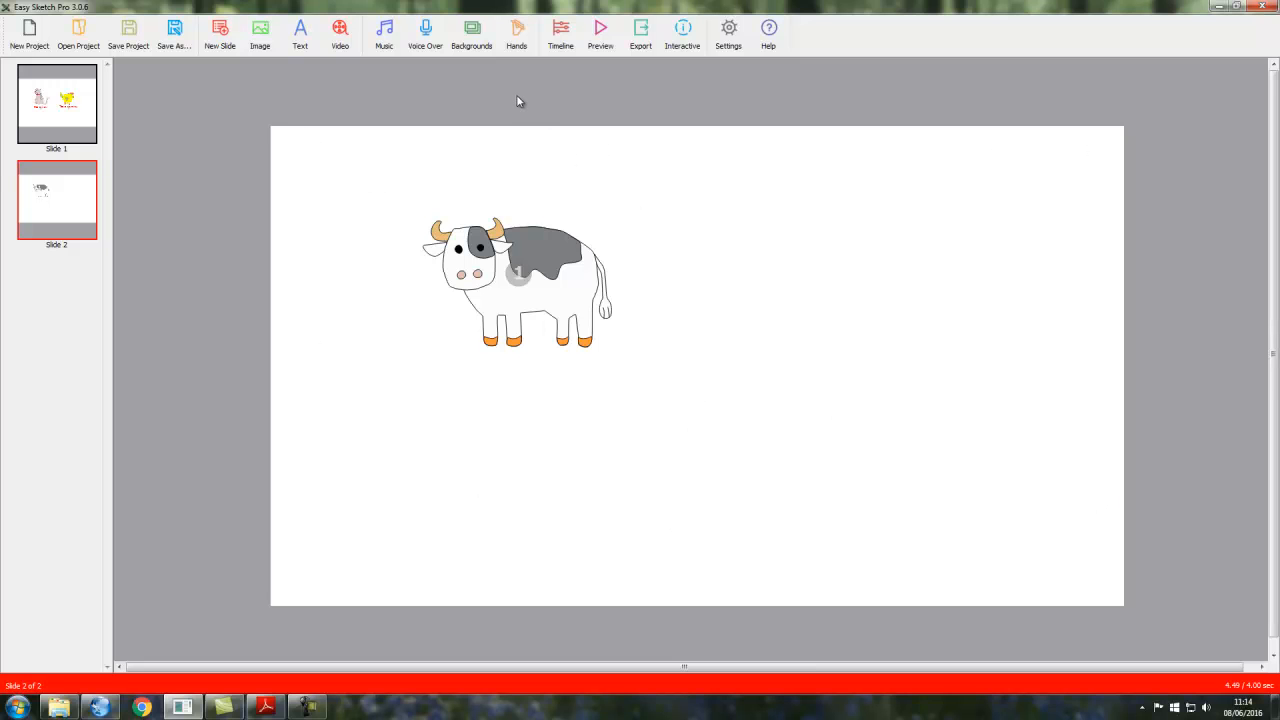
- Add the Desktop video Criswell1.mp4 as Slide 1's background from the backgrounds library, and preview the slide
left_click(473, 37)
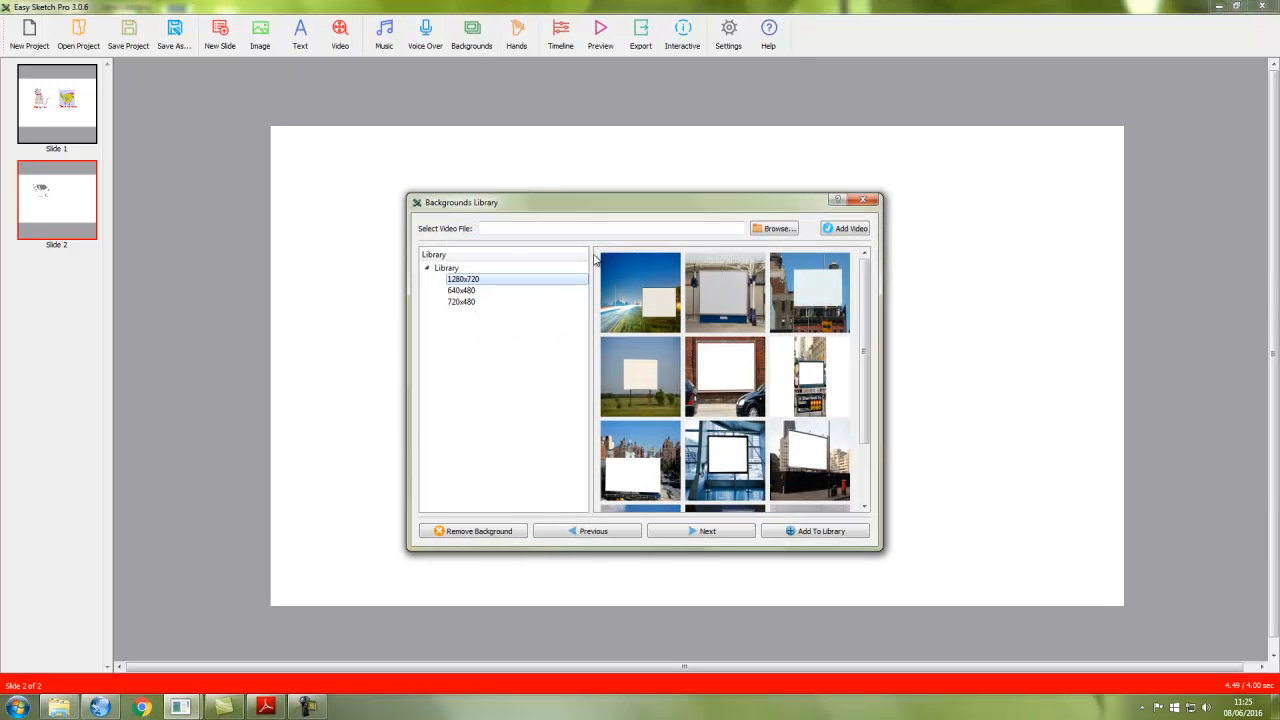
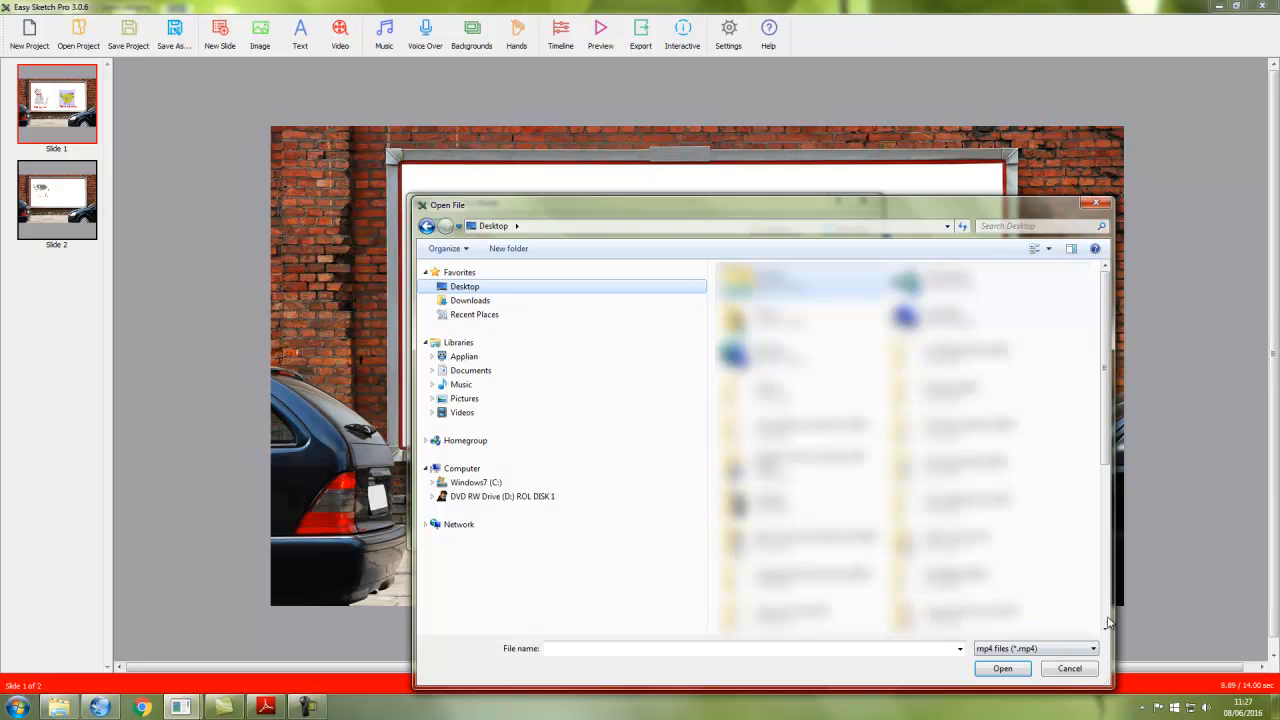
left_click(760, 615)
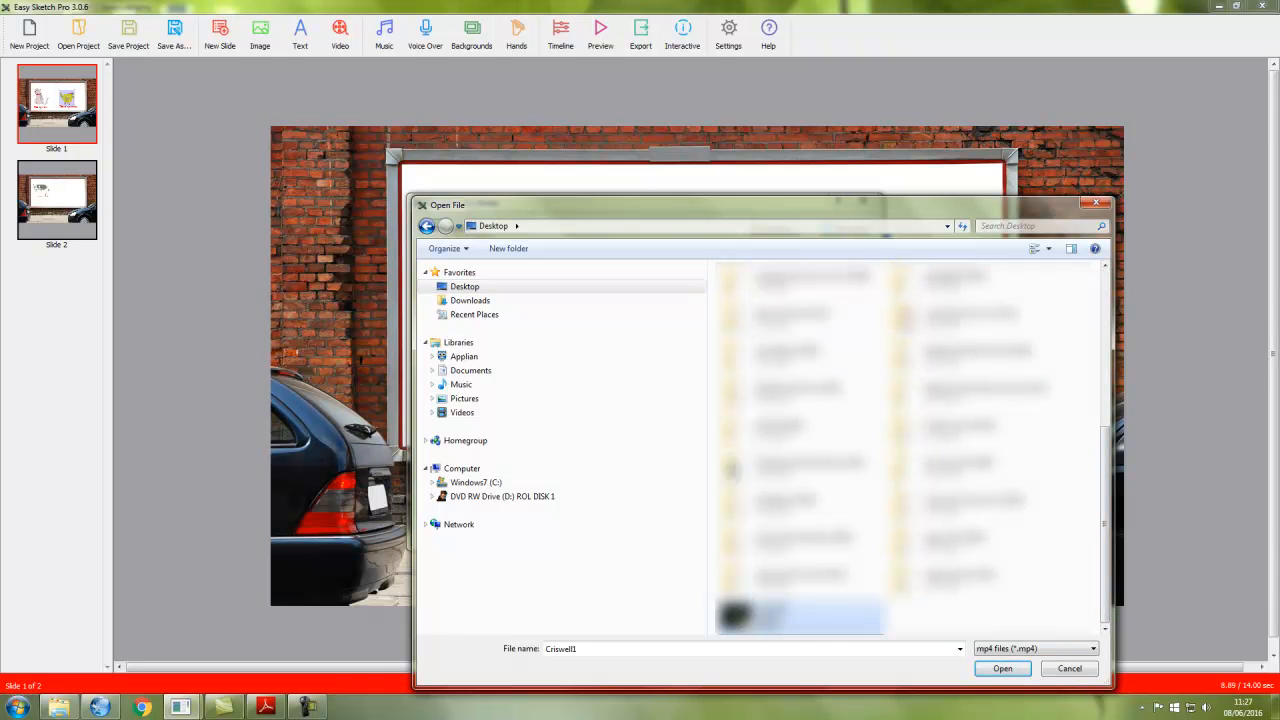
left_click(1002, 668)
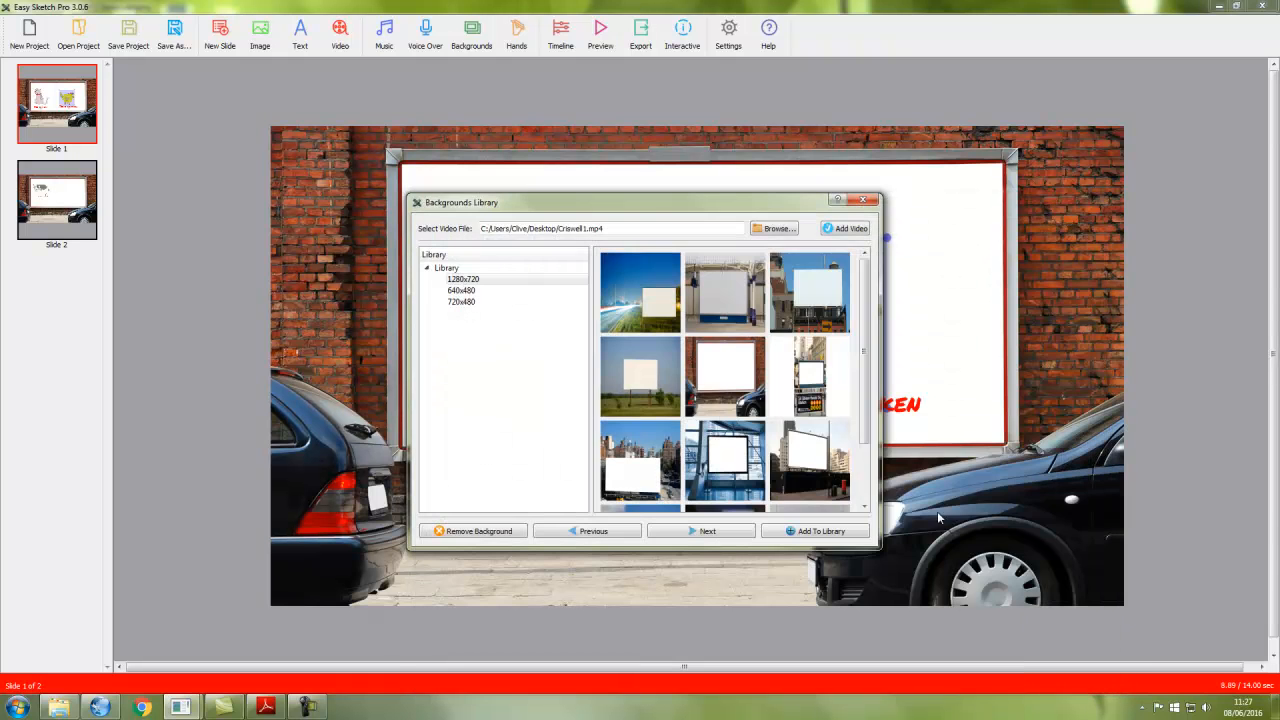
left_click(848, 229)
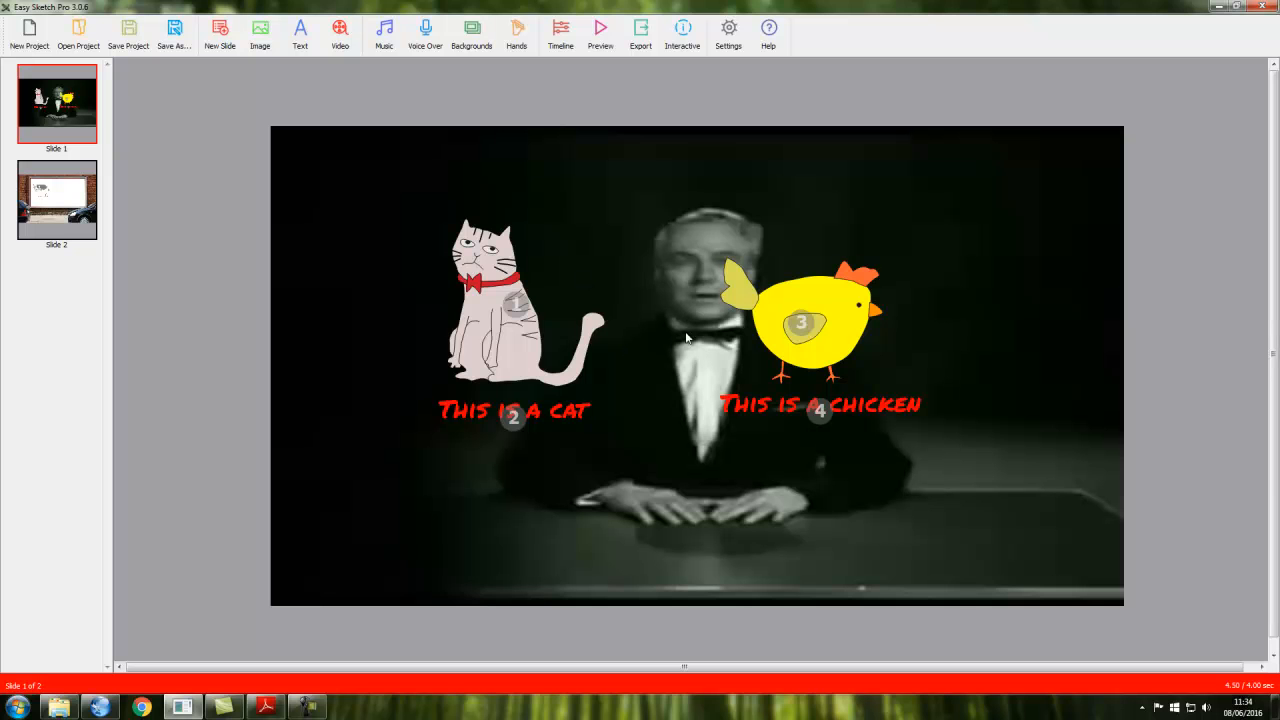
left_click(600, 35)
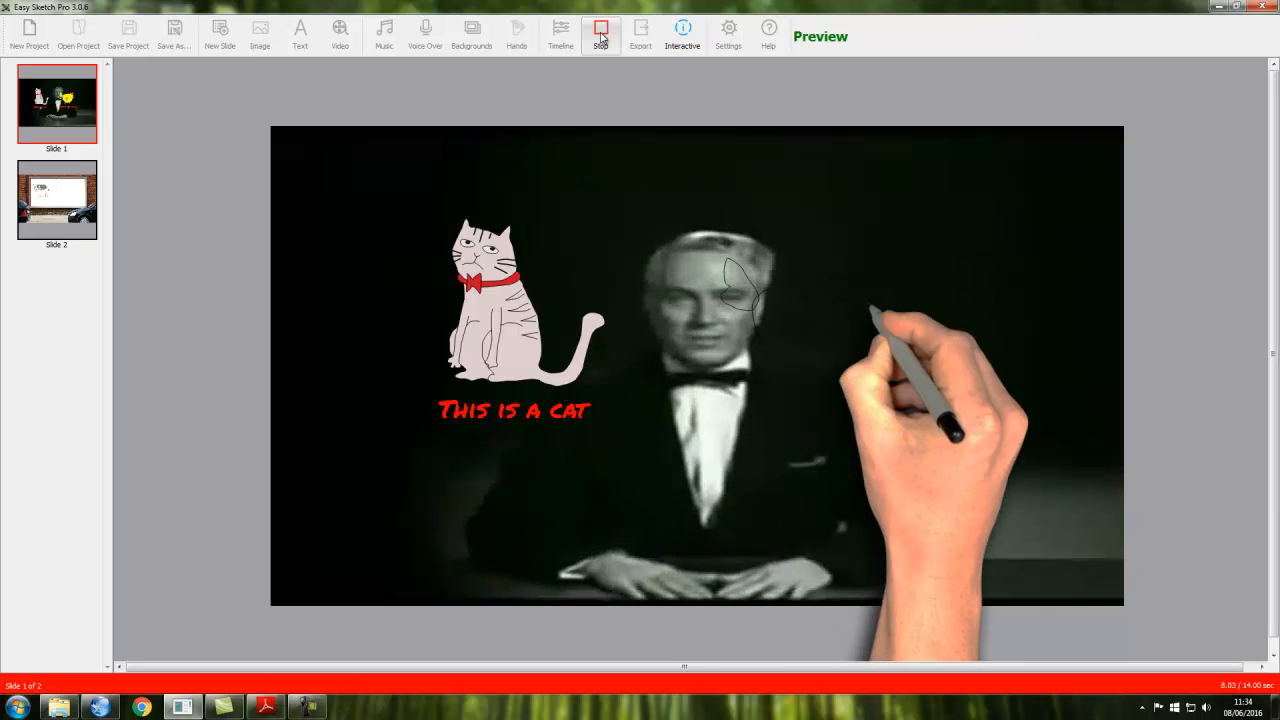
left_click(601, 36)
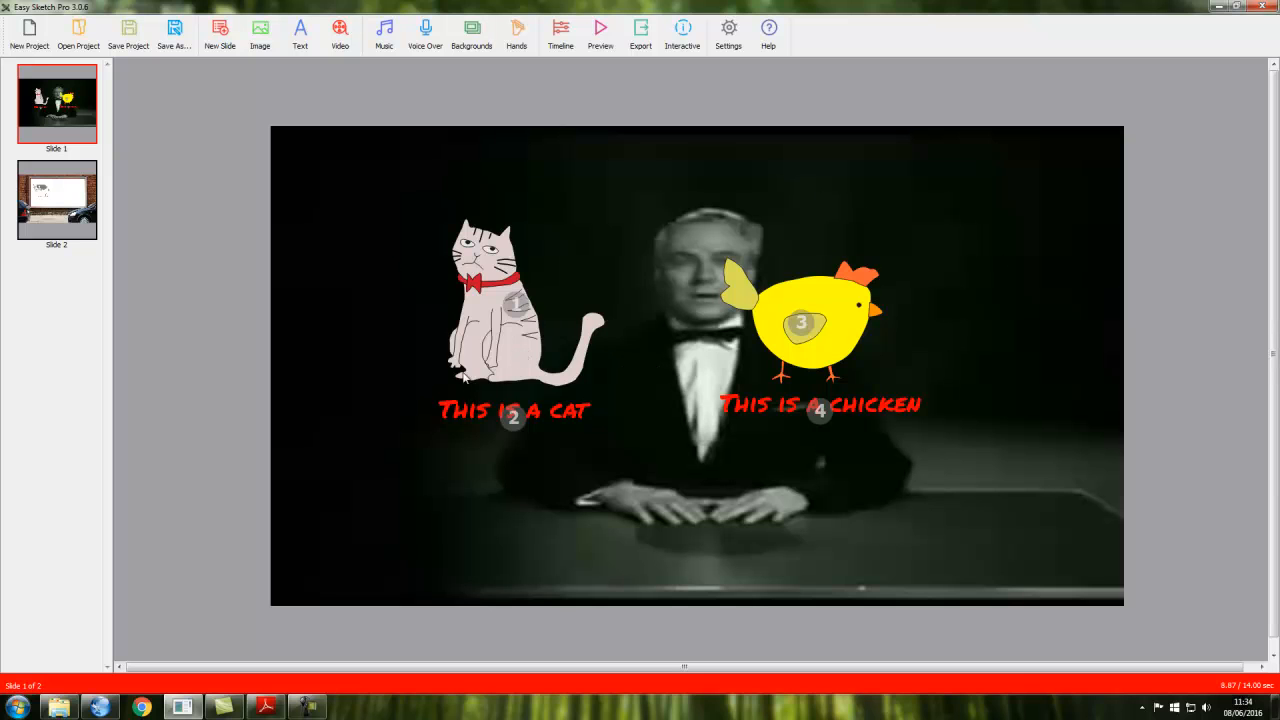
- Look over the cat image's element properties and stroke color choices, cancelling both dialogs
right_click(490, 287)
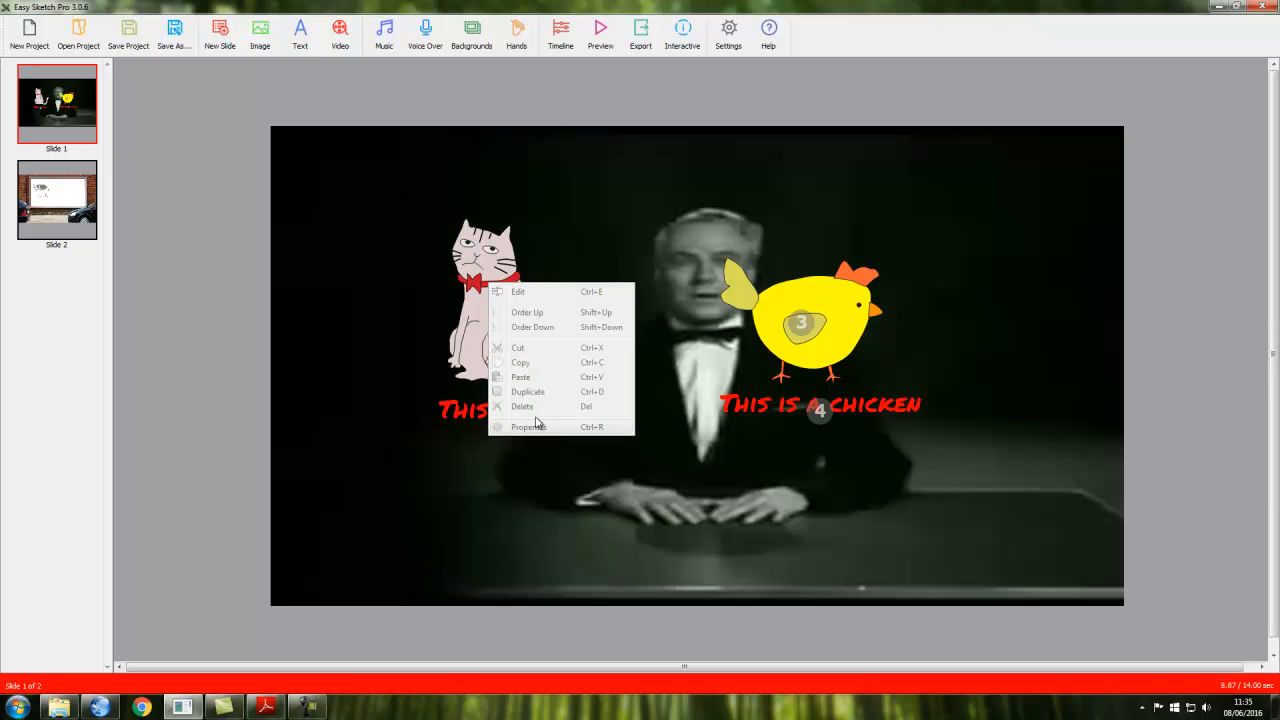
left_click(476, 296)
right_click(506, 345)
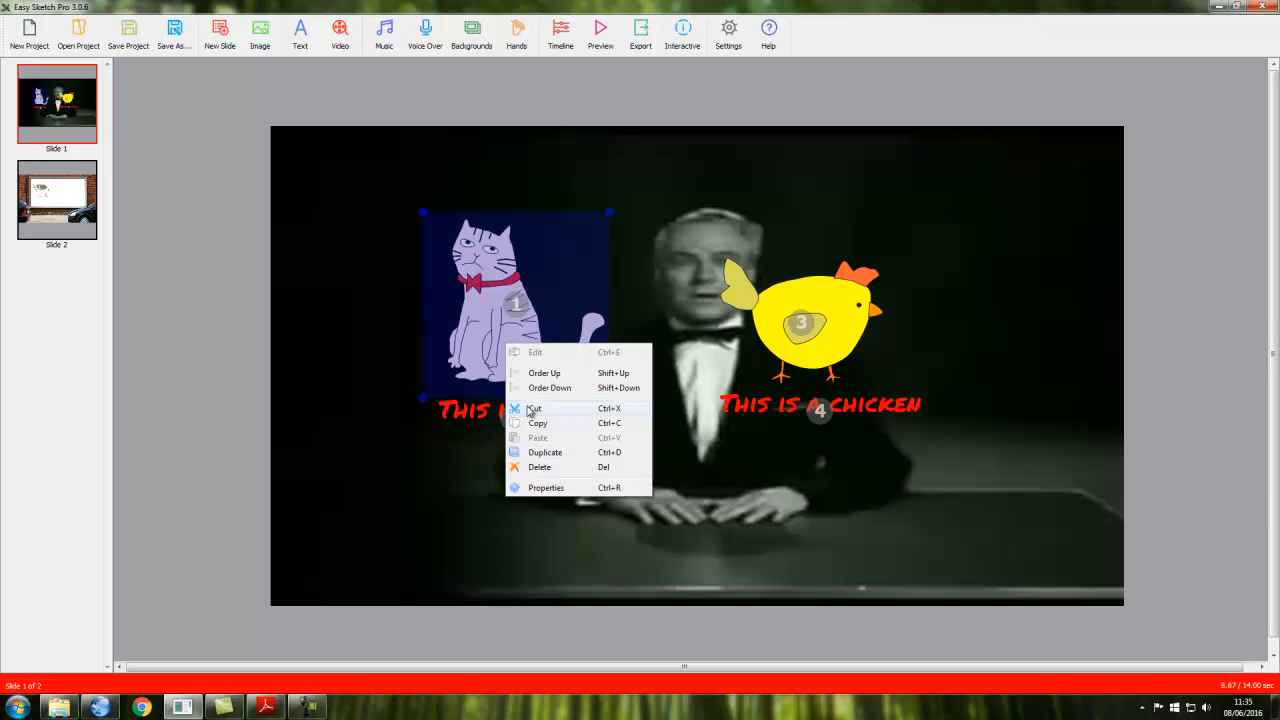
left_click(562, 489)
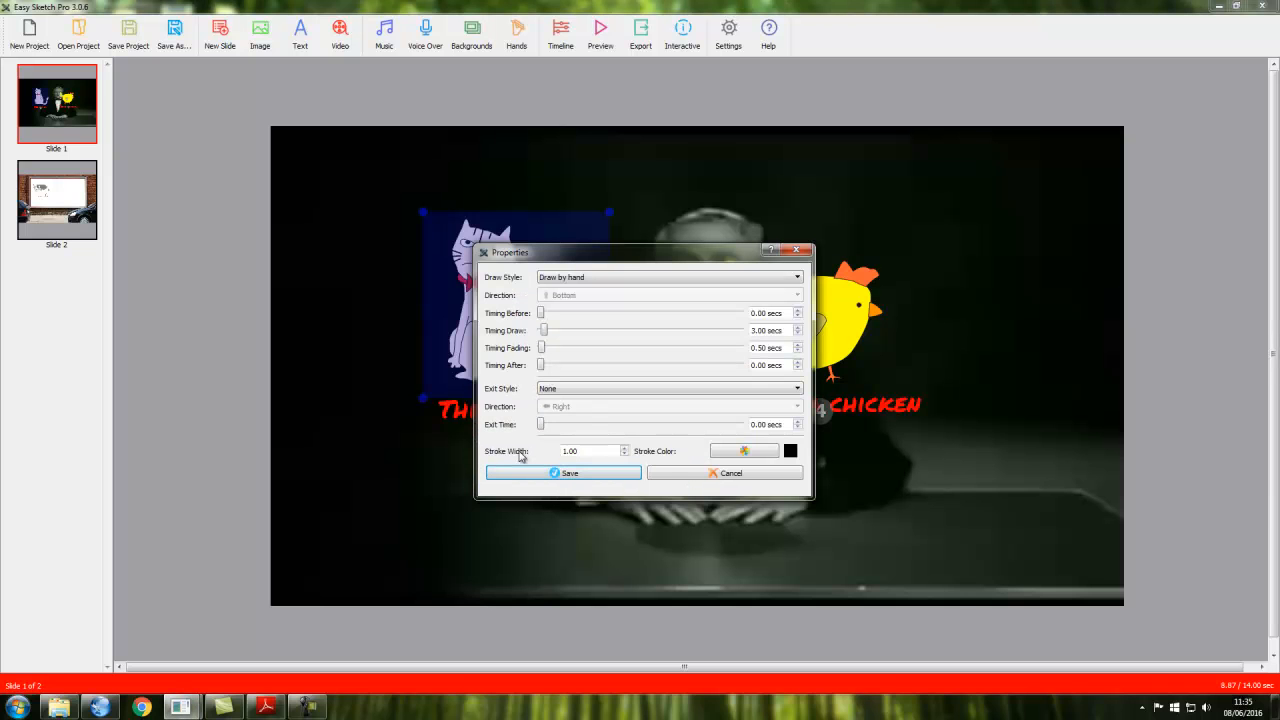
left_click(745, 449)
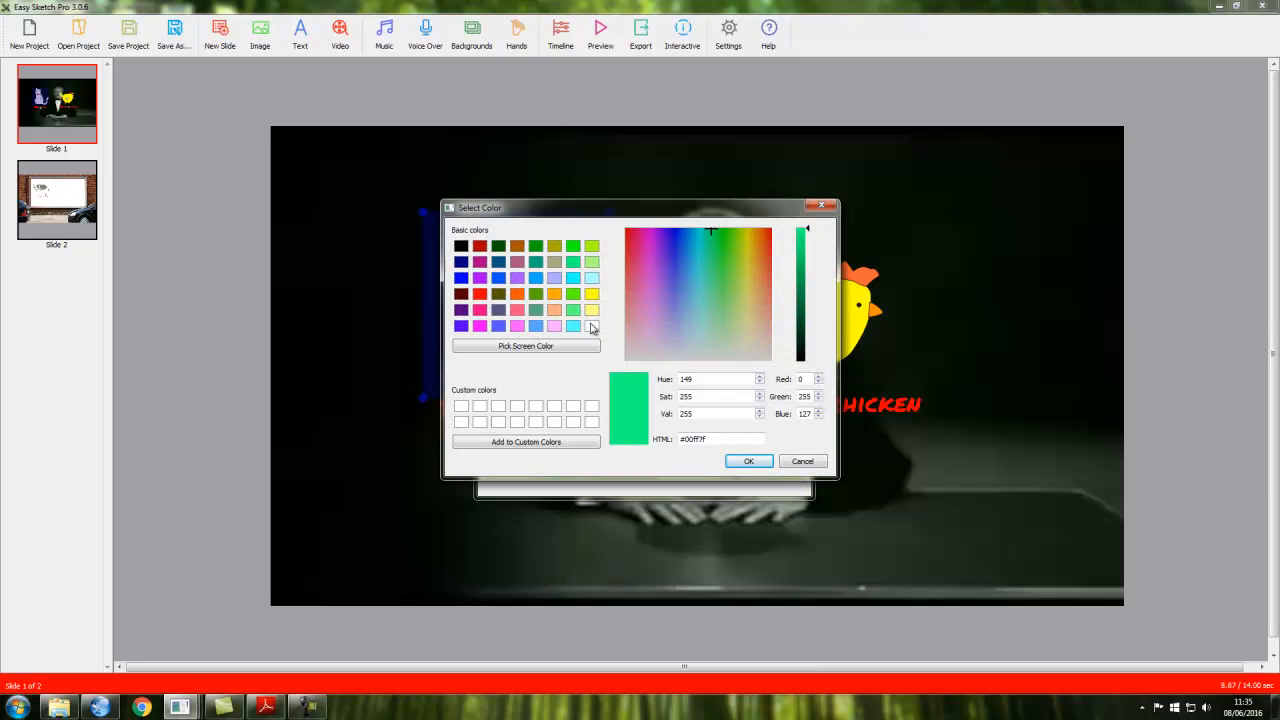
left_click(804, 462)
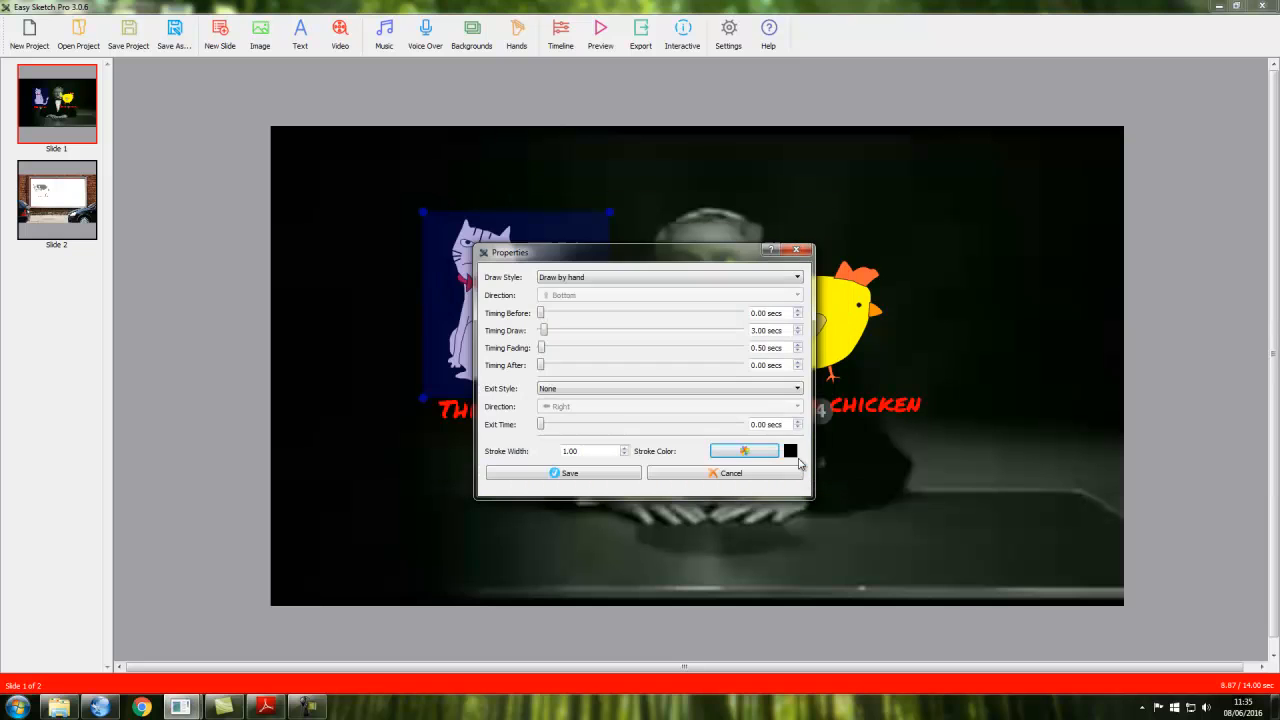
left_click(716, 474)
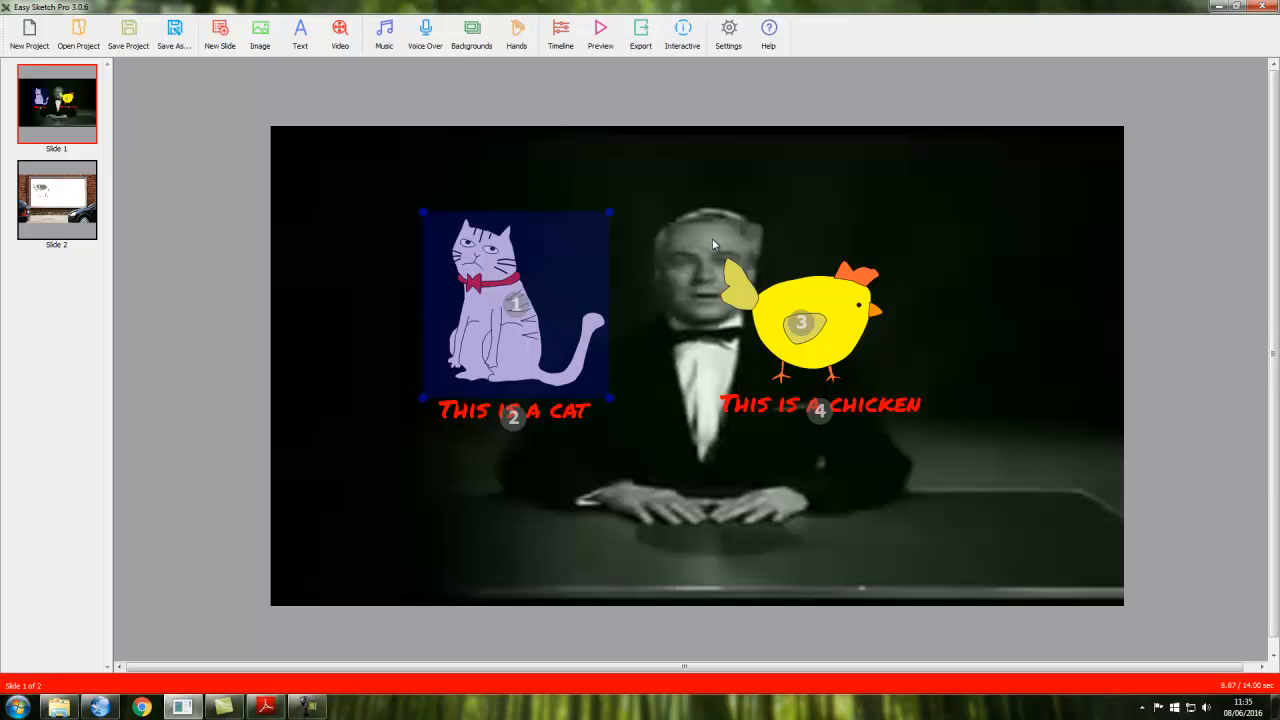
- Remove the video background from Slide 1 through the backgrounds library
left_click(472, 40)
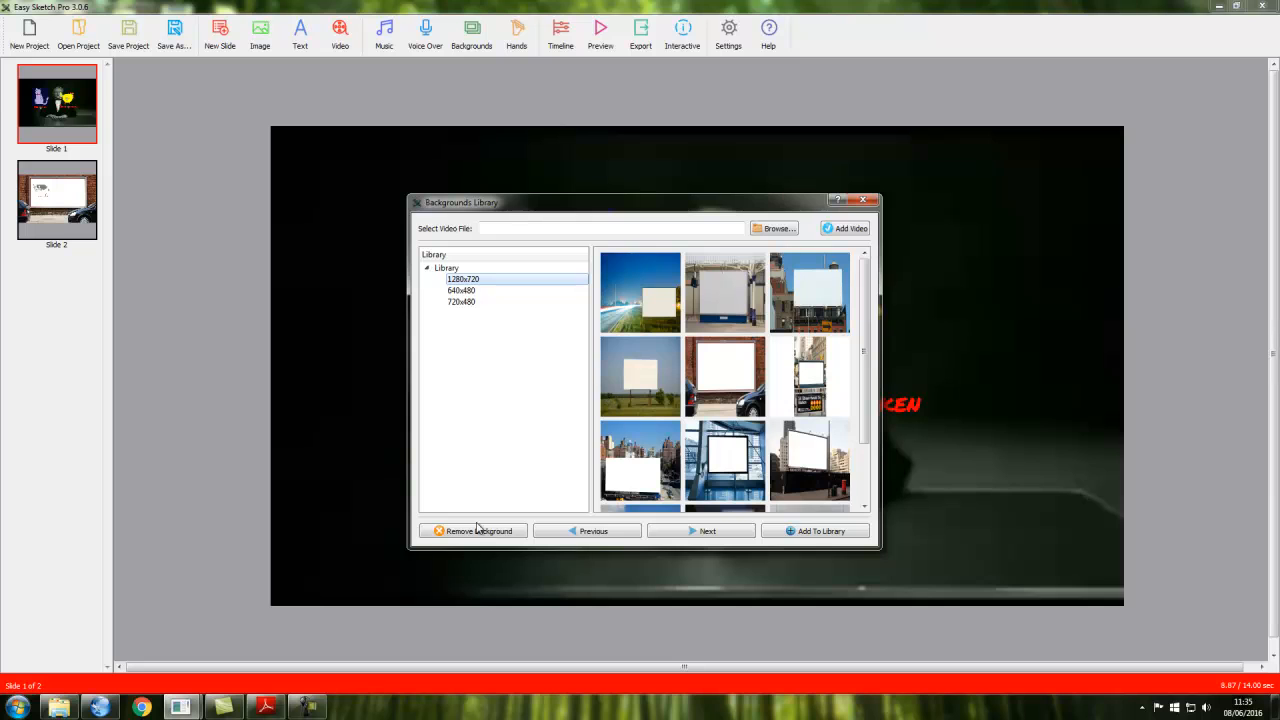
left_click(476, 532)
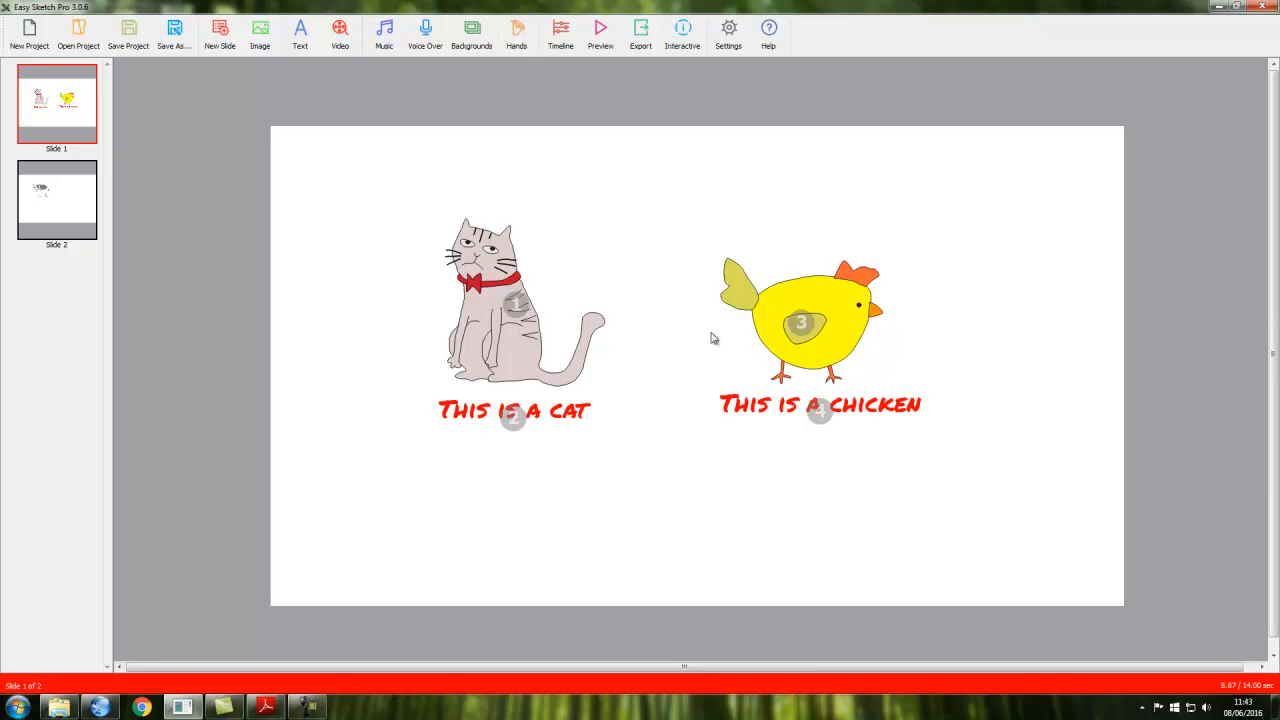
- Try the BlackFemale draw hand holding a blue marker at Big Size (1200 px), and preview the slide
left_click(516, 36)
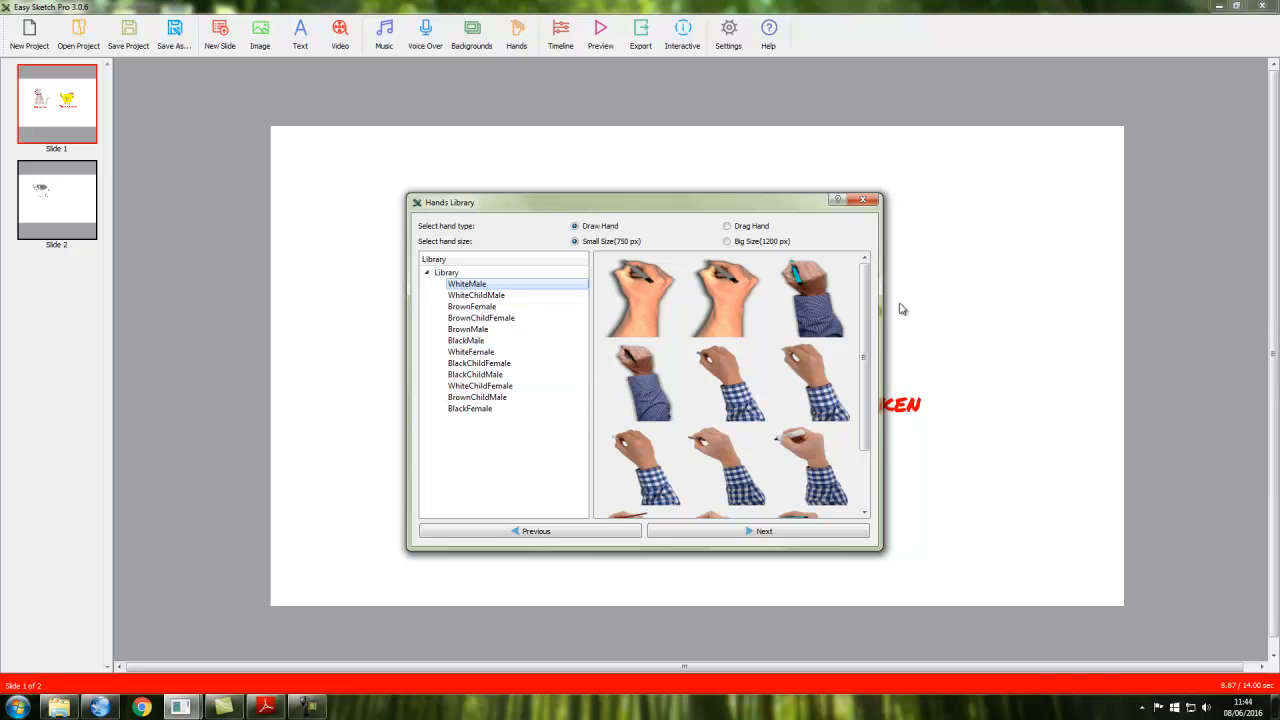
mouse_move(870, 308)
left_mouse_down()
mouse_move(869, 361)
mouse_move(870, 310)
left_mouse_up()
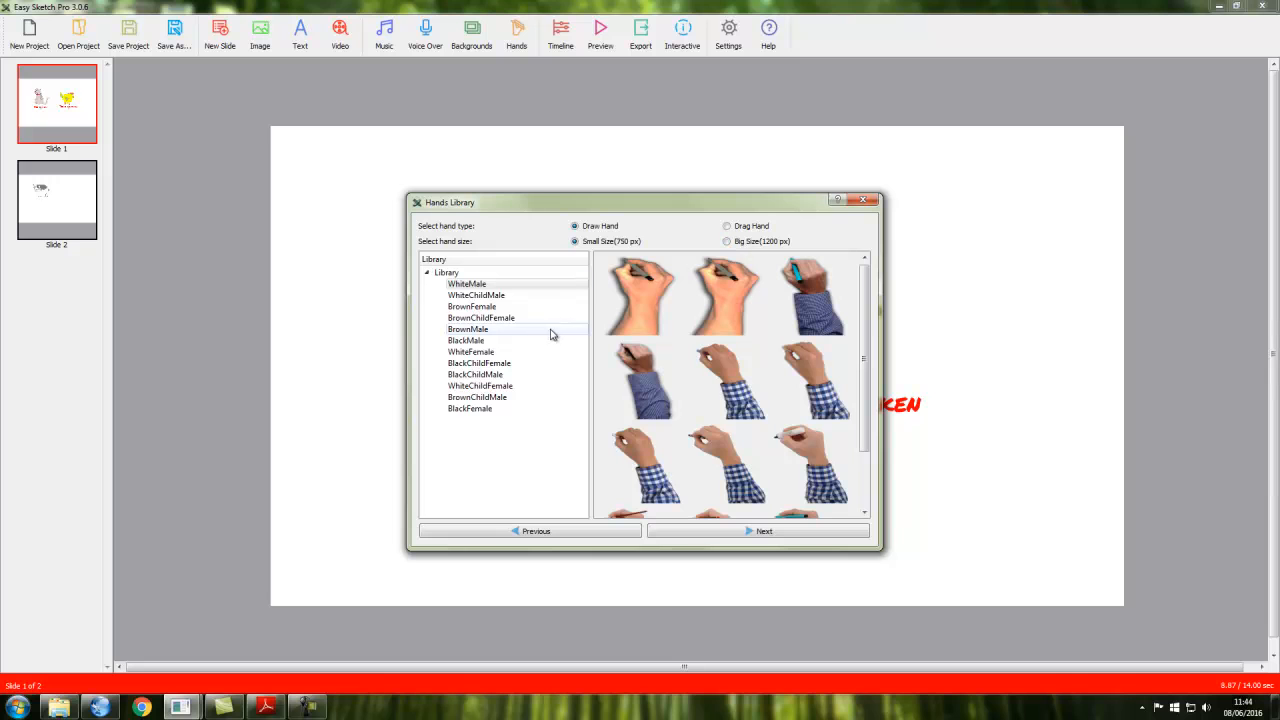
left_click(477, 410)
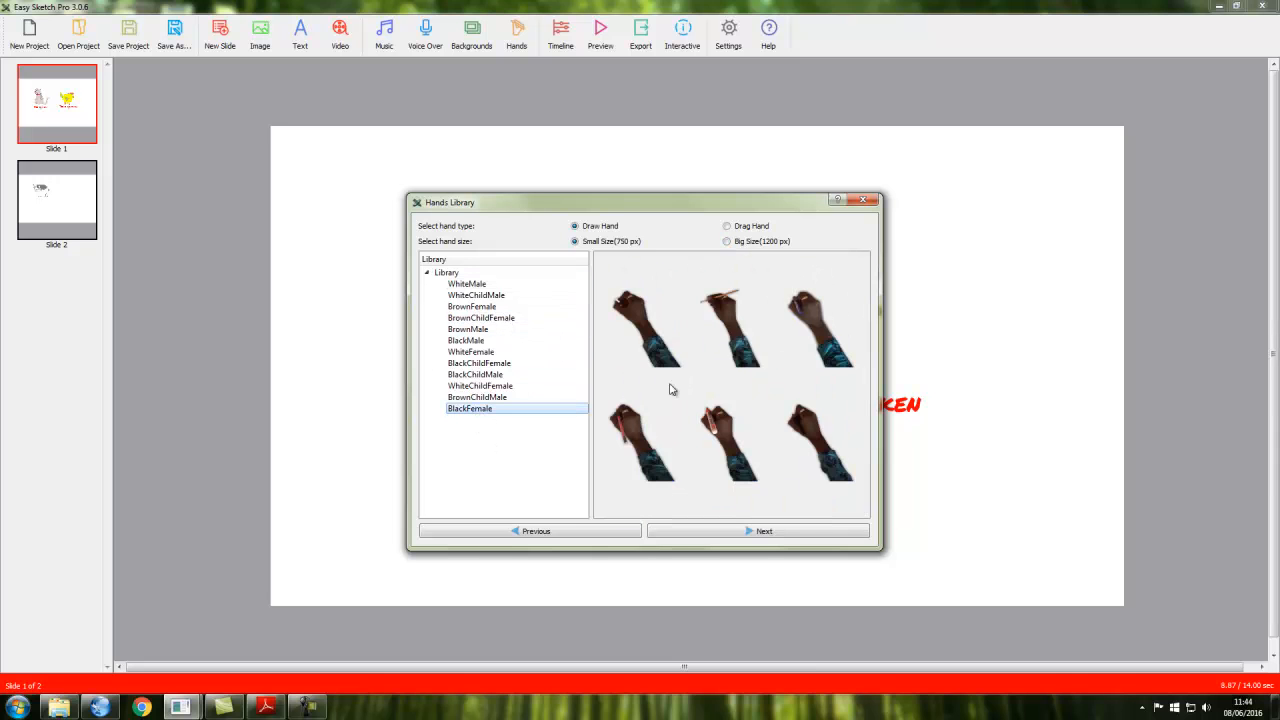
left_click(727, 242)
left_click(727, 242)
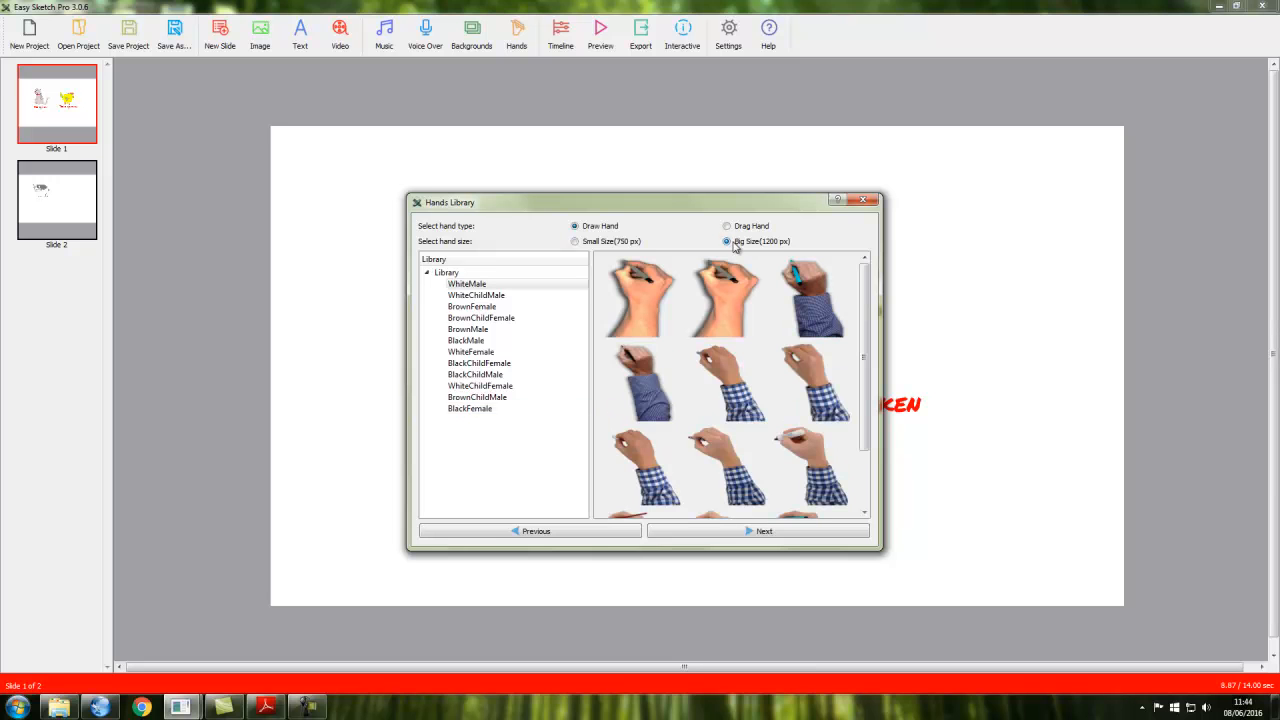
left_click(480, 410)
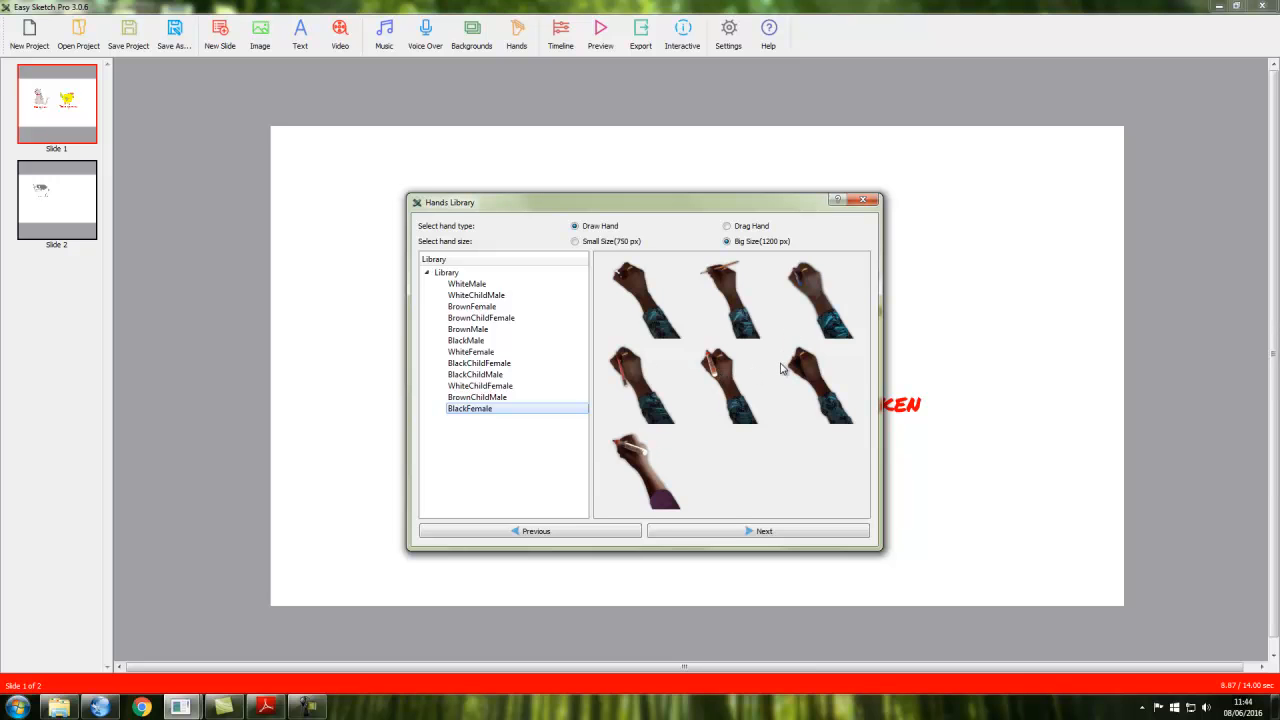
double_click(816, 303)
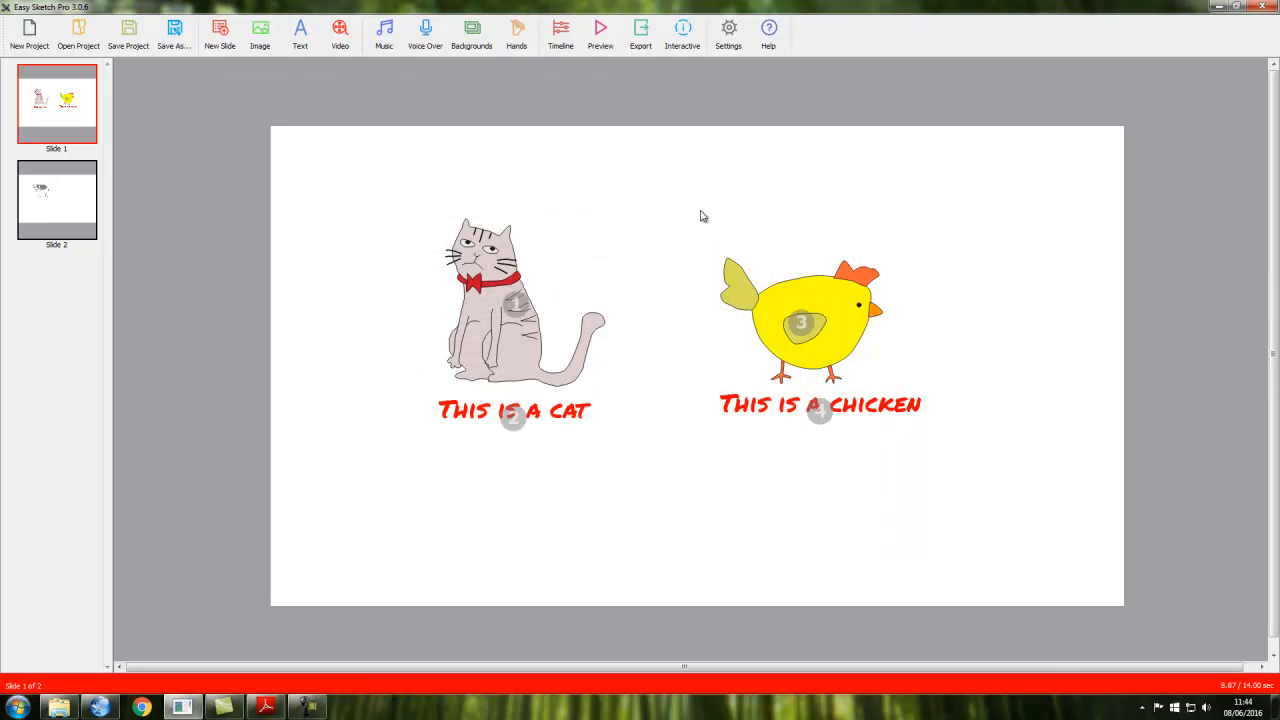
left_click(600, 30)
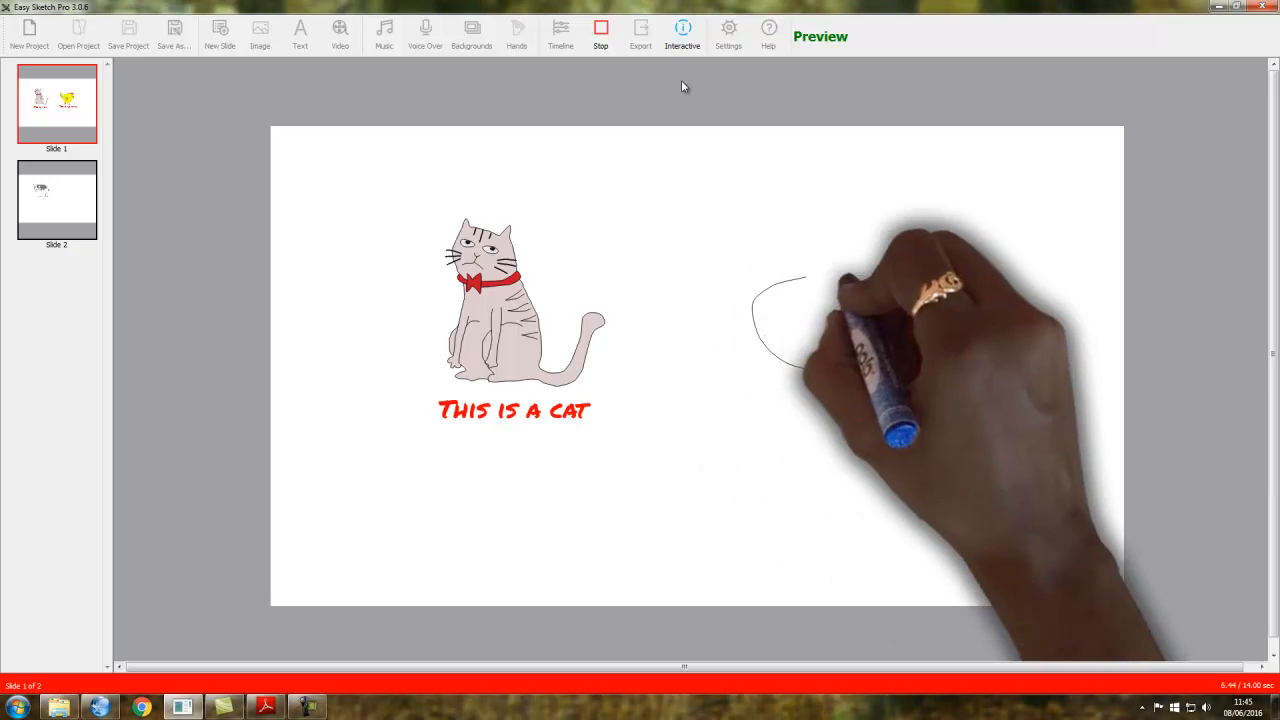
left_click(600, 38)
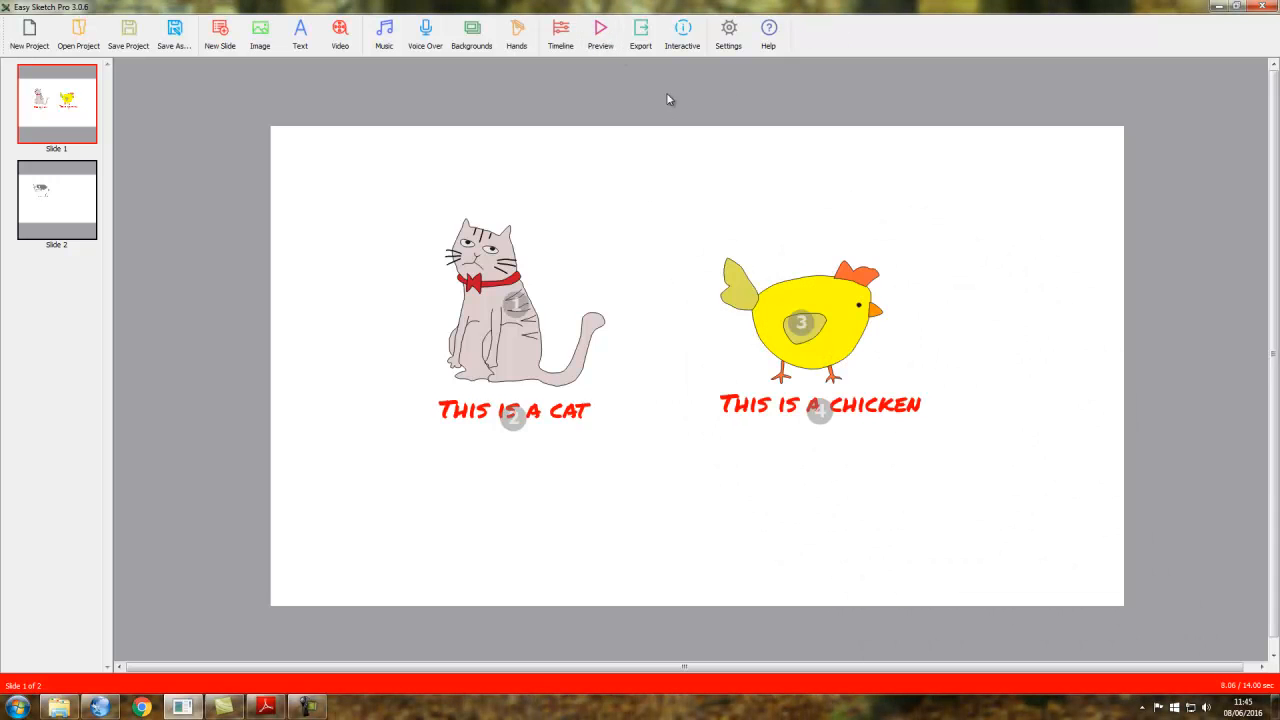
- Set the drawing hand to the WhiteChildMale hand with the red paintbrush at Small Size (750 px), and preview the slide
left_click(516, 32)
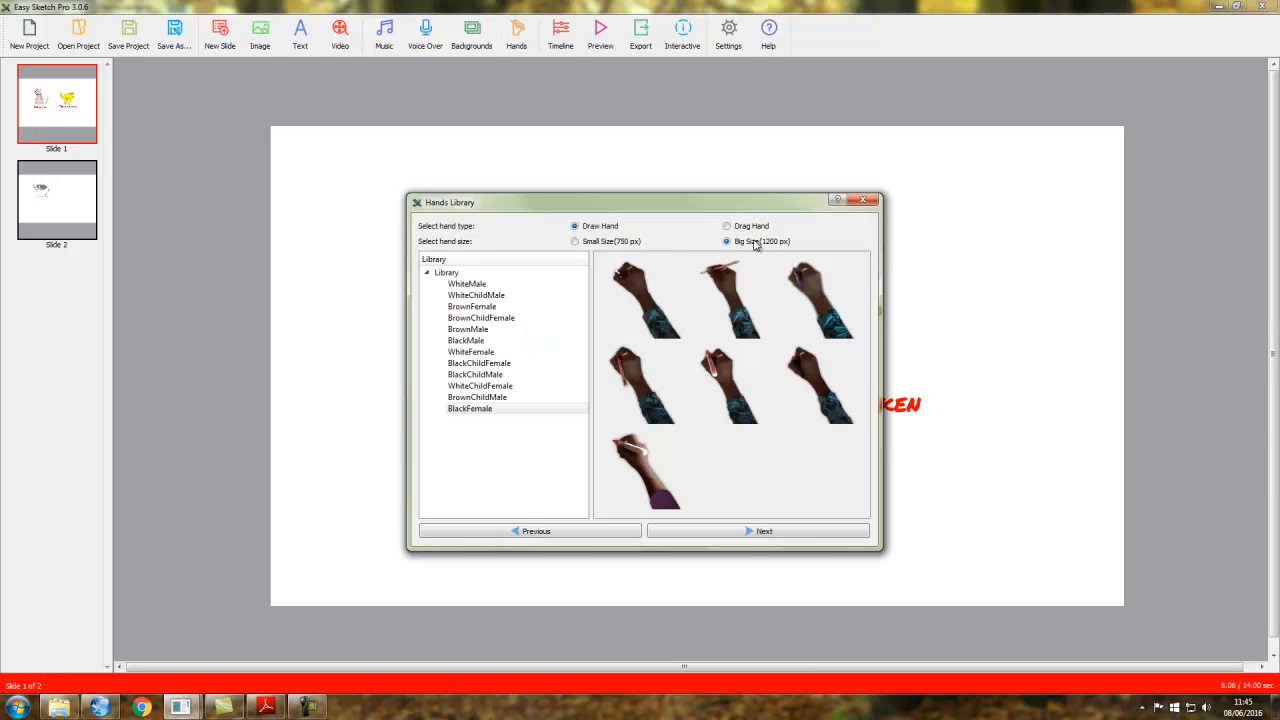
left_click(576, 242)
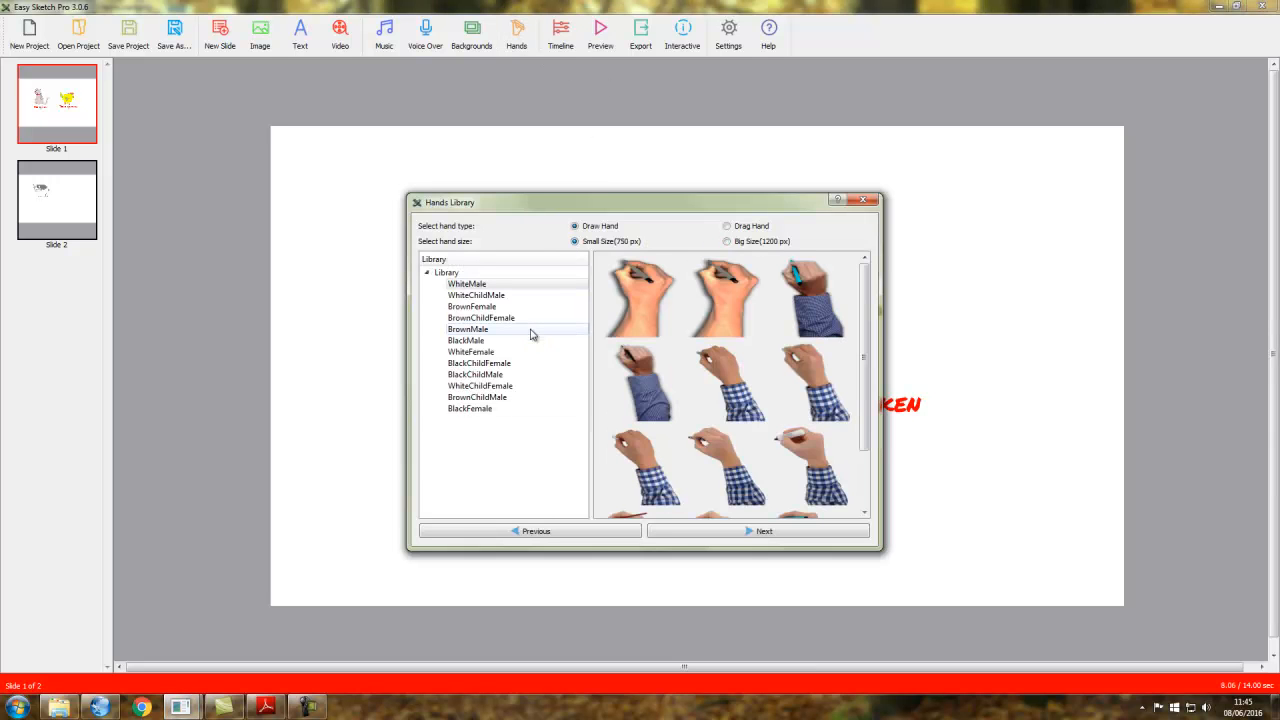
left_click(474, 297)
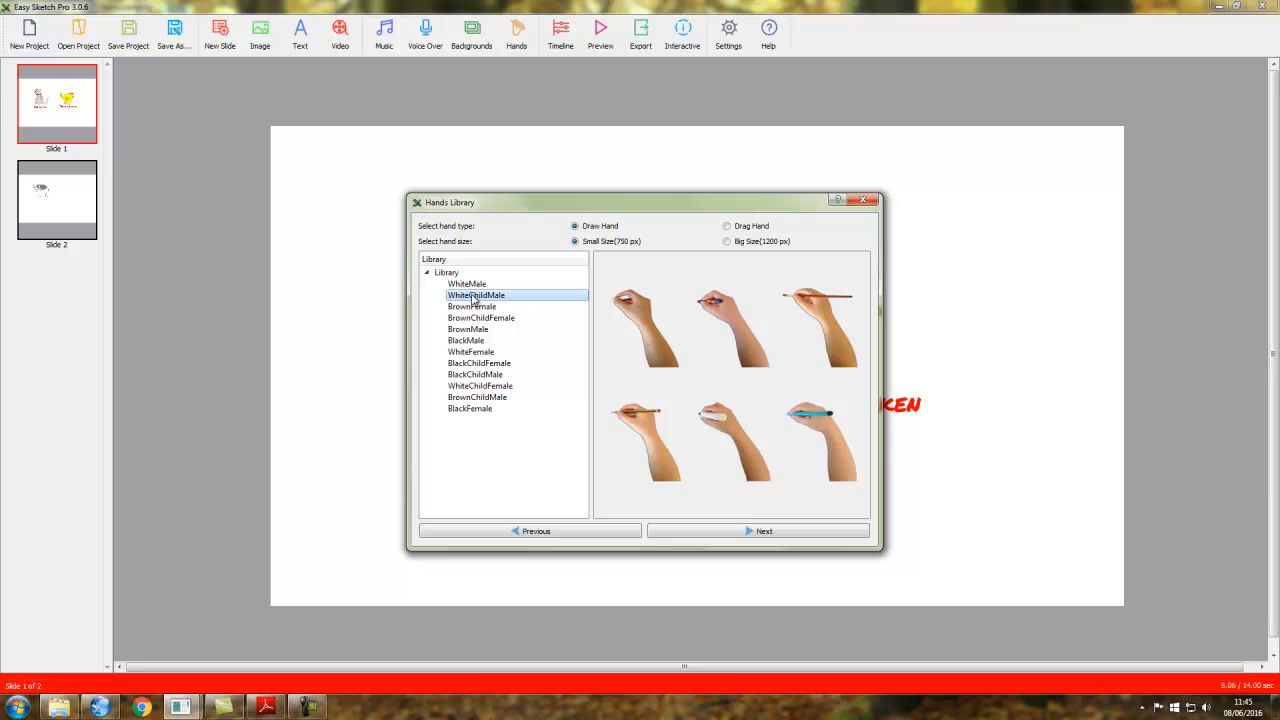
left_click(822, 326)
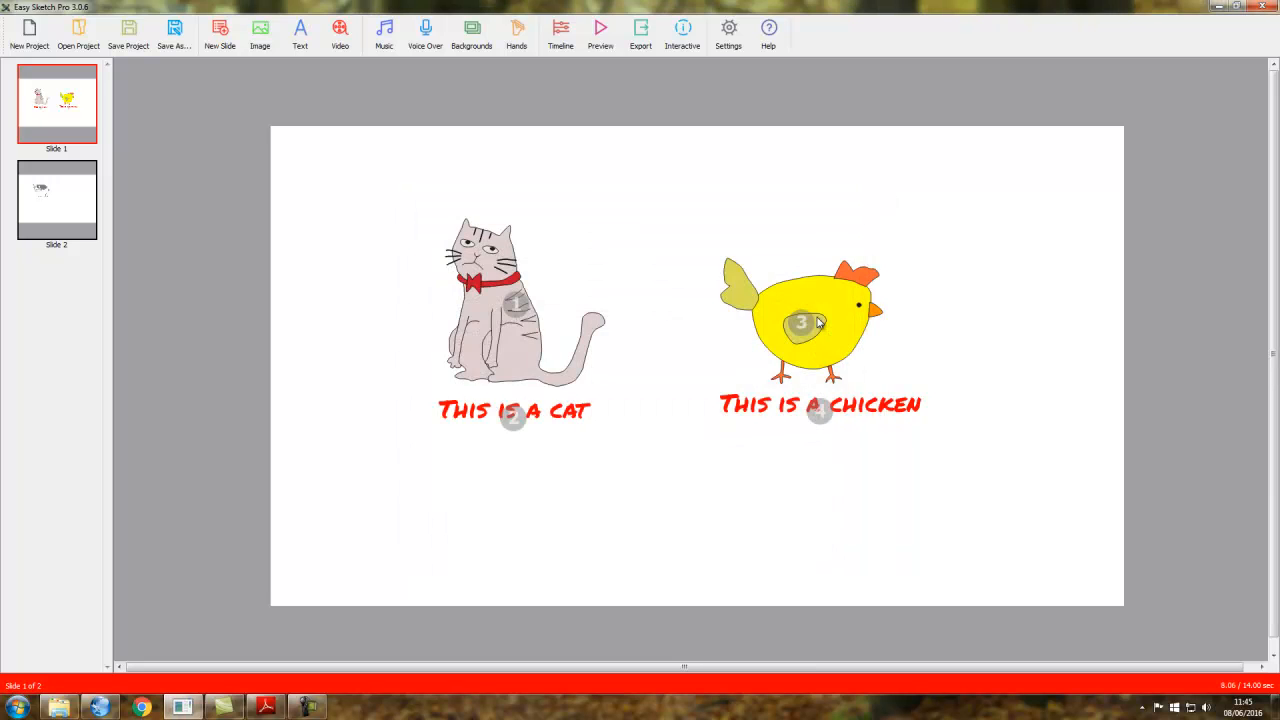
left_click(600, 35)
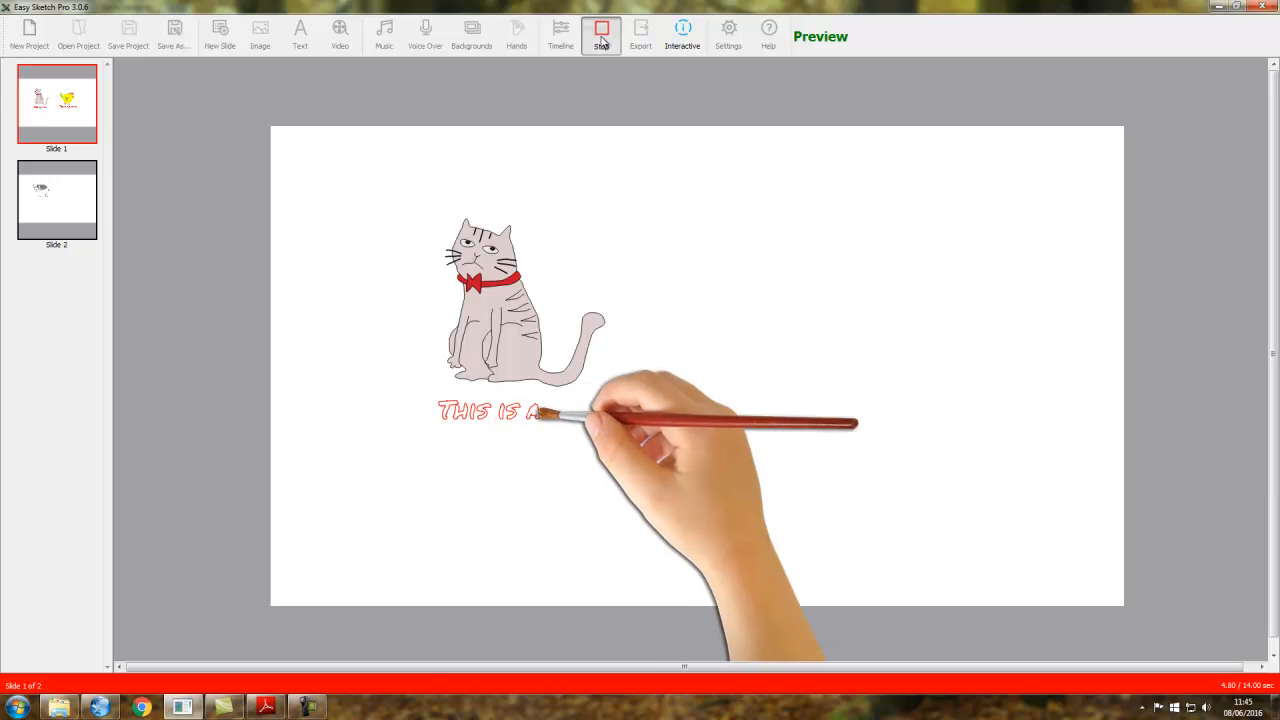
left_click(601, 36)
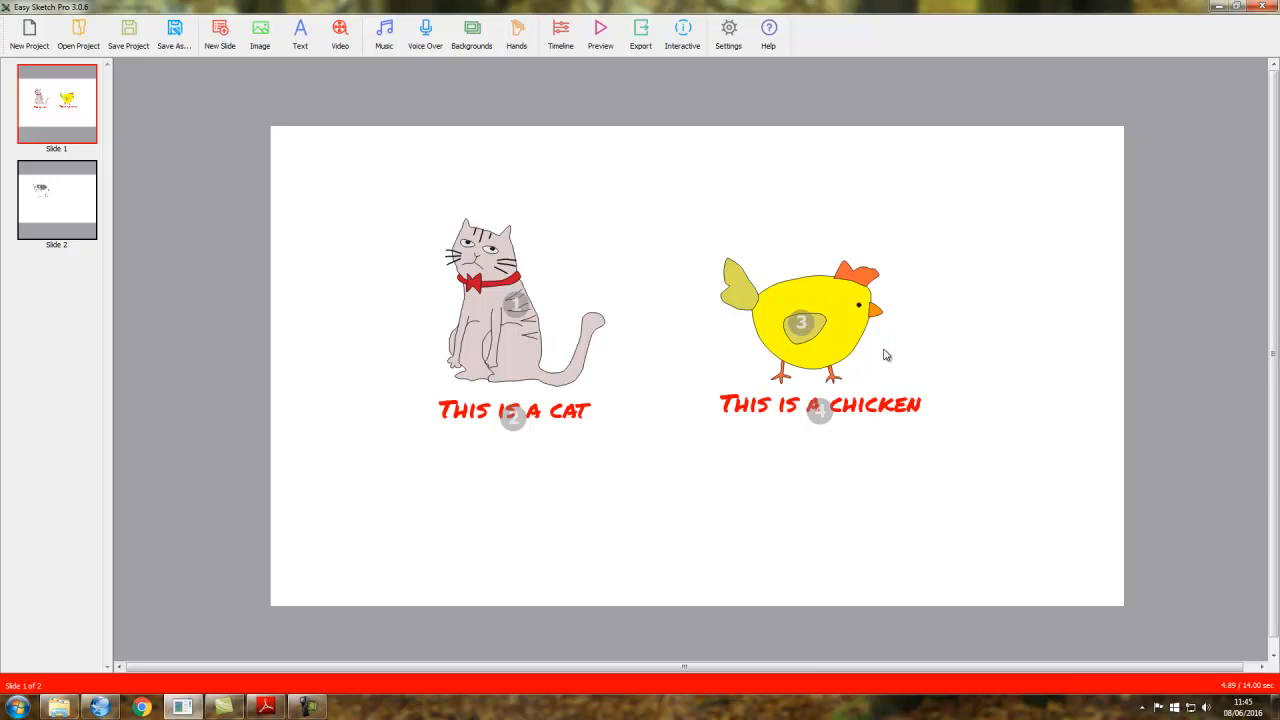
- Export the project to the Desktop as an mp4 video named Test01, and open the generated file
left_click(641, 36)
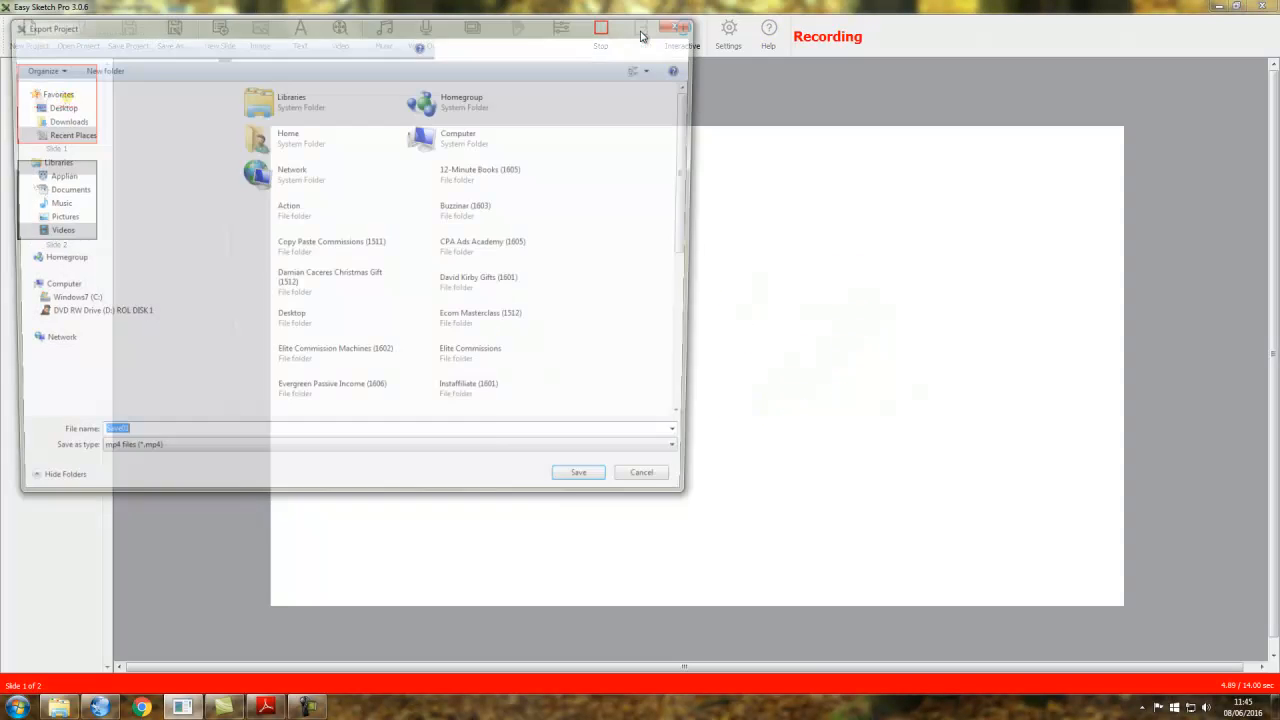
left_click(55, 107)
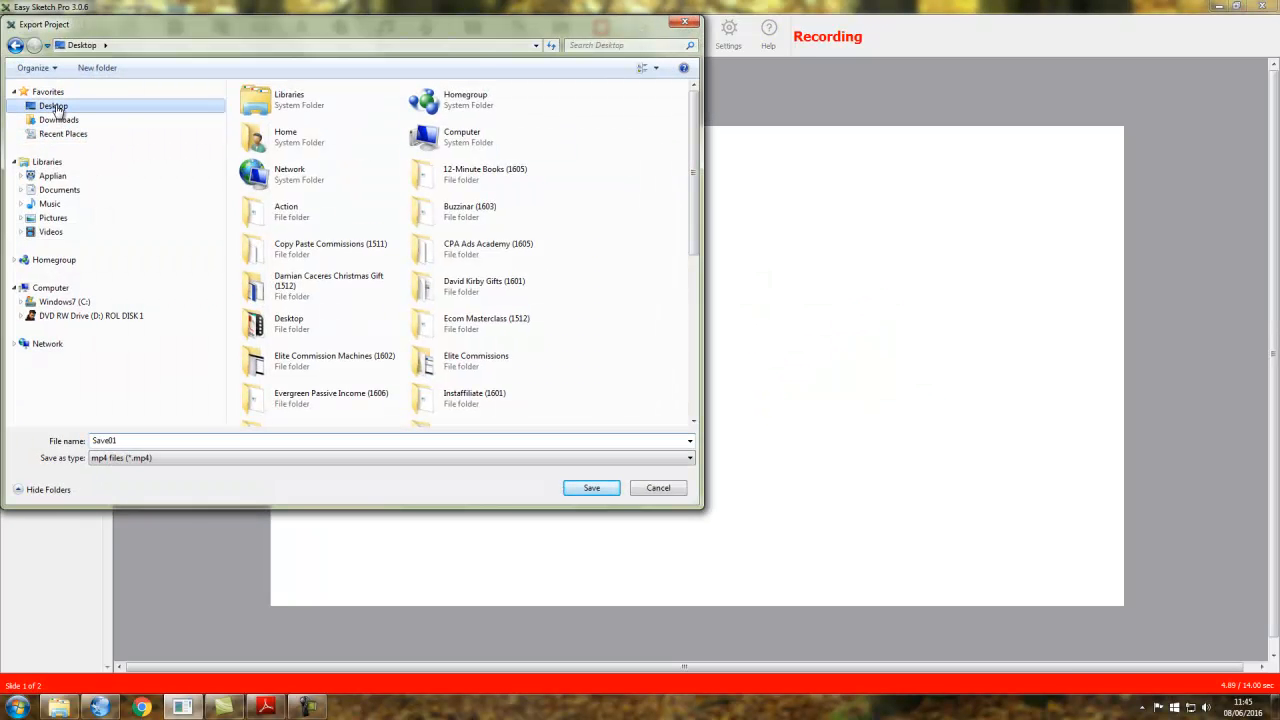
double_click(137, 441)
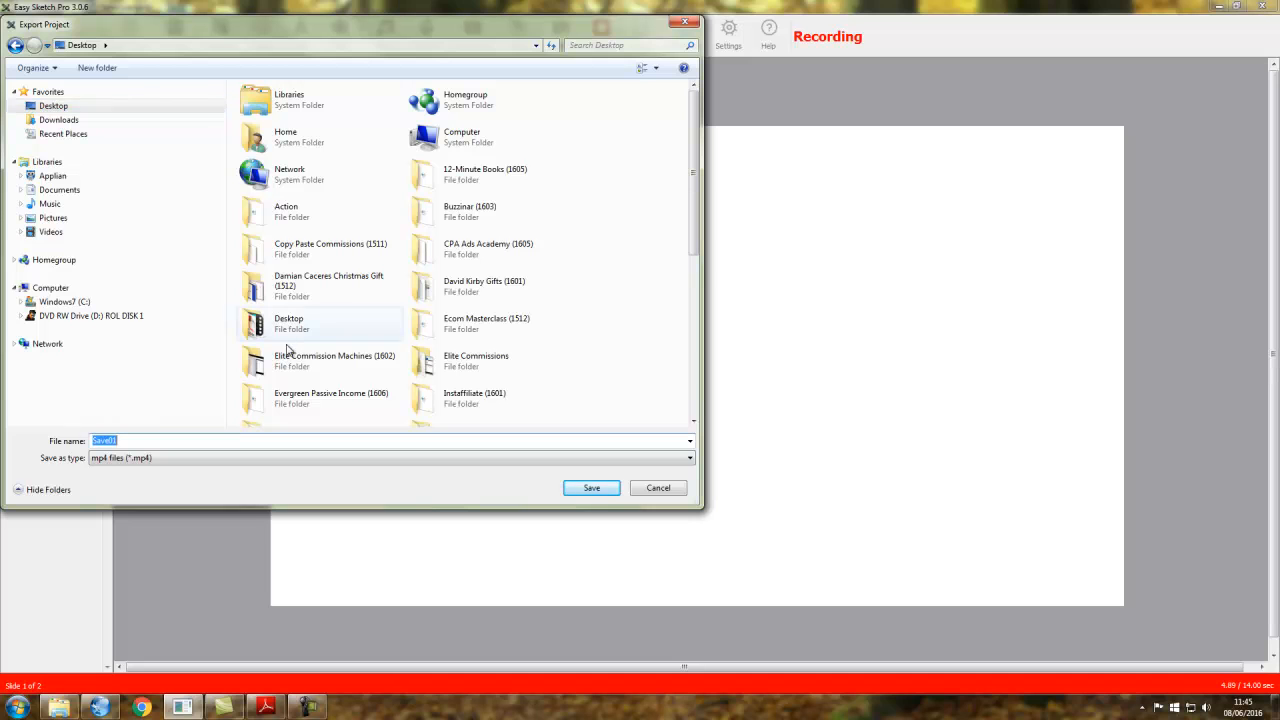
type("Test01")
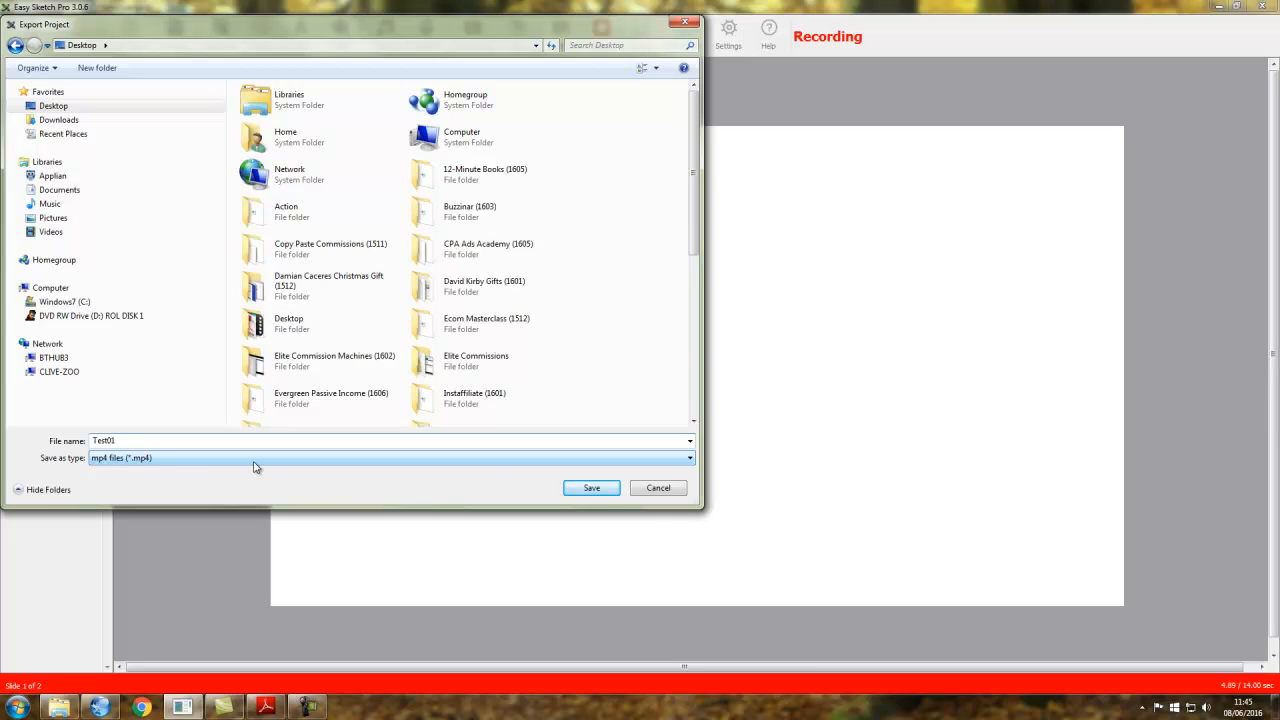
left_click(592, 488)
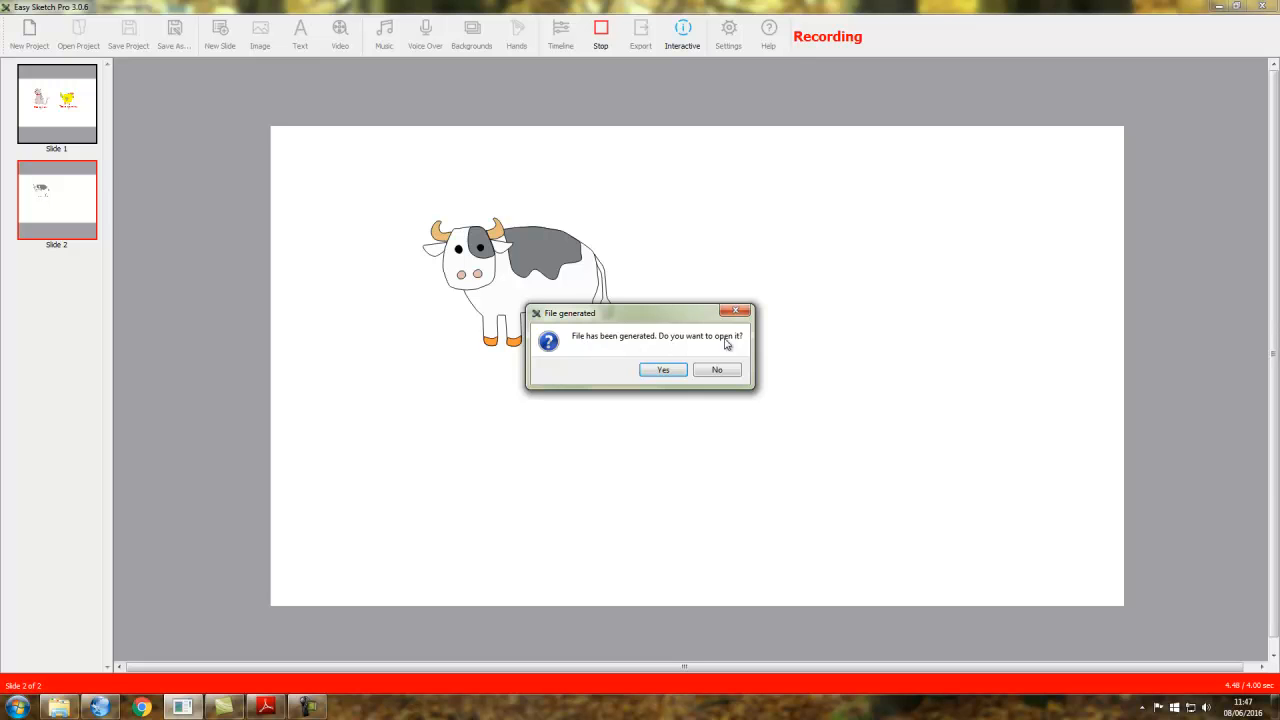
left_click(668, 372)
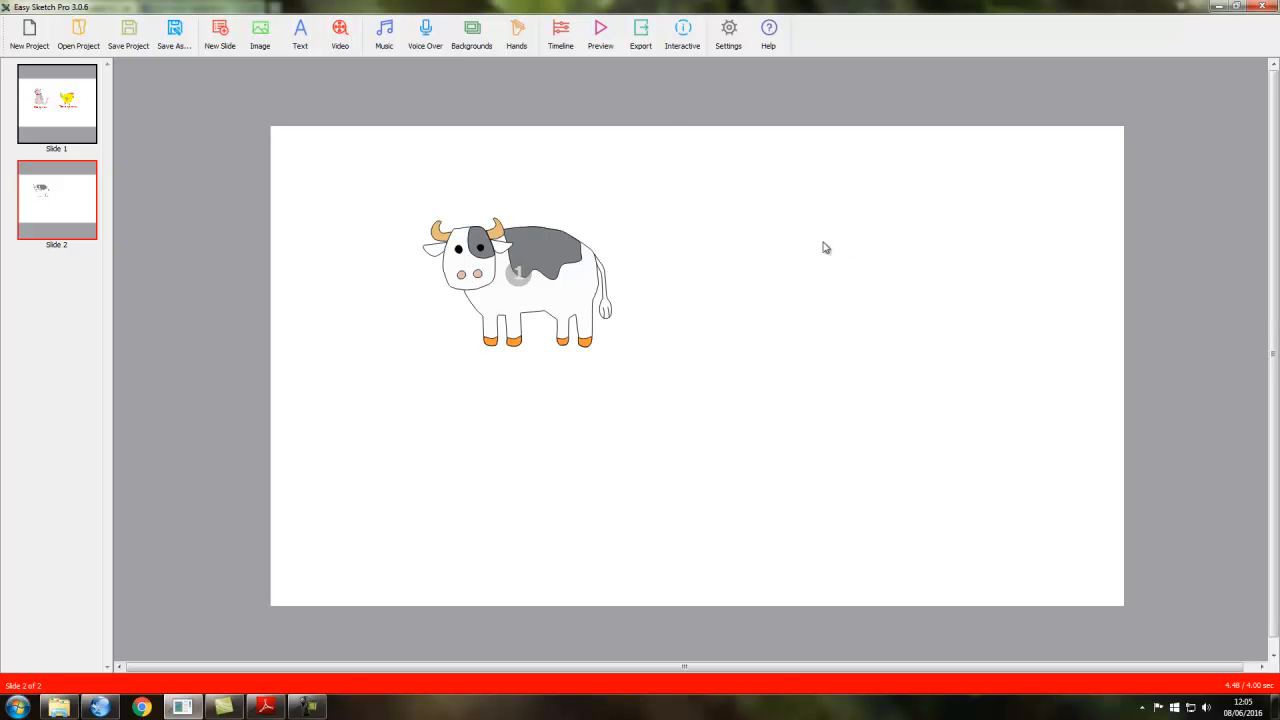
- Switch to the makemyvideointeractive.com site, open the Whiteboard Animation Software video for editing, play it briefly and rewind to 0:00
left_click(683, 35)
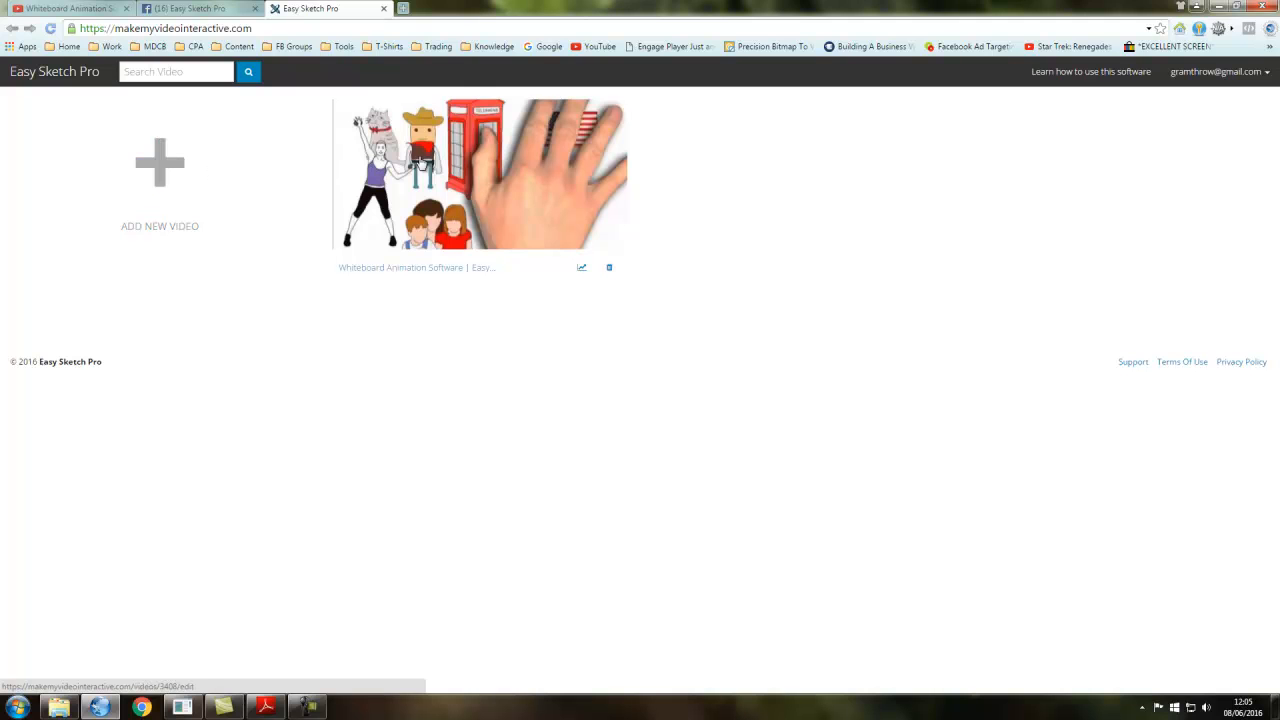
left_click(487, 177)
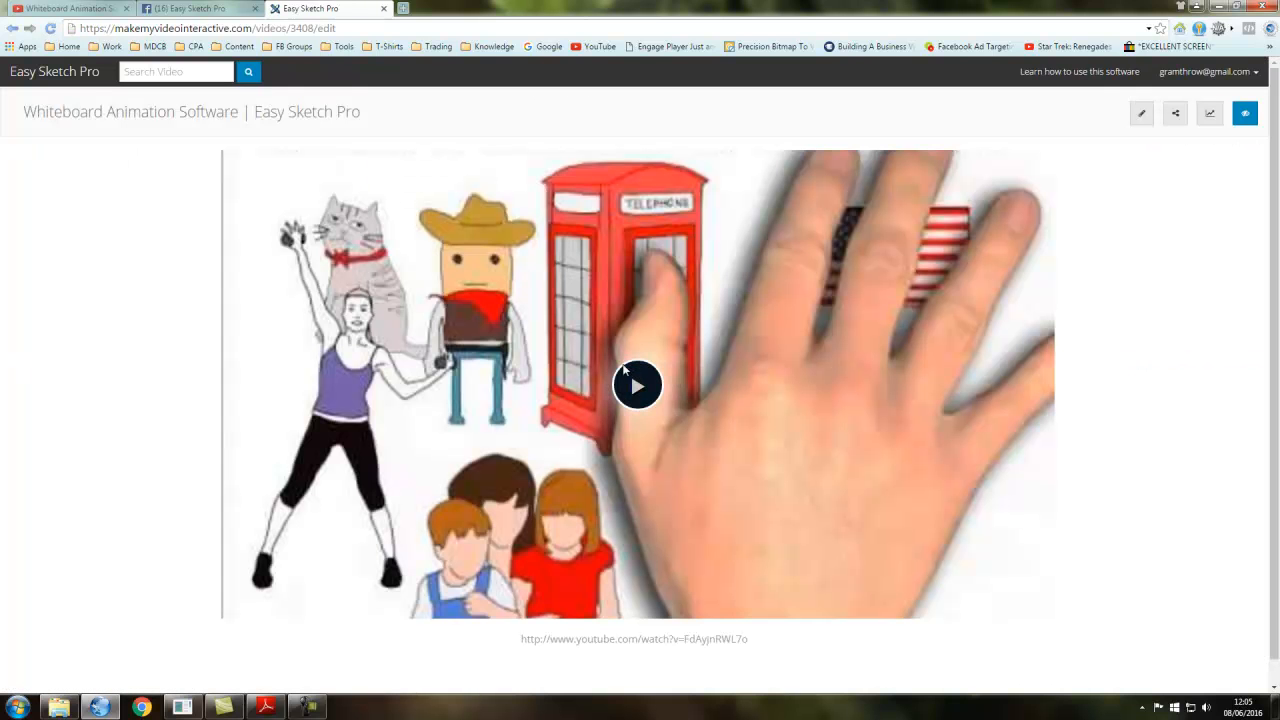
left_click(632, 395)
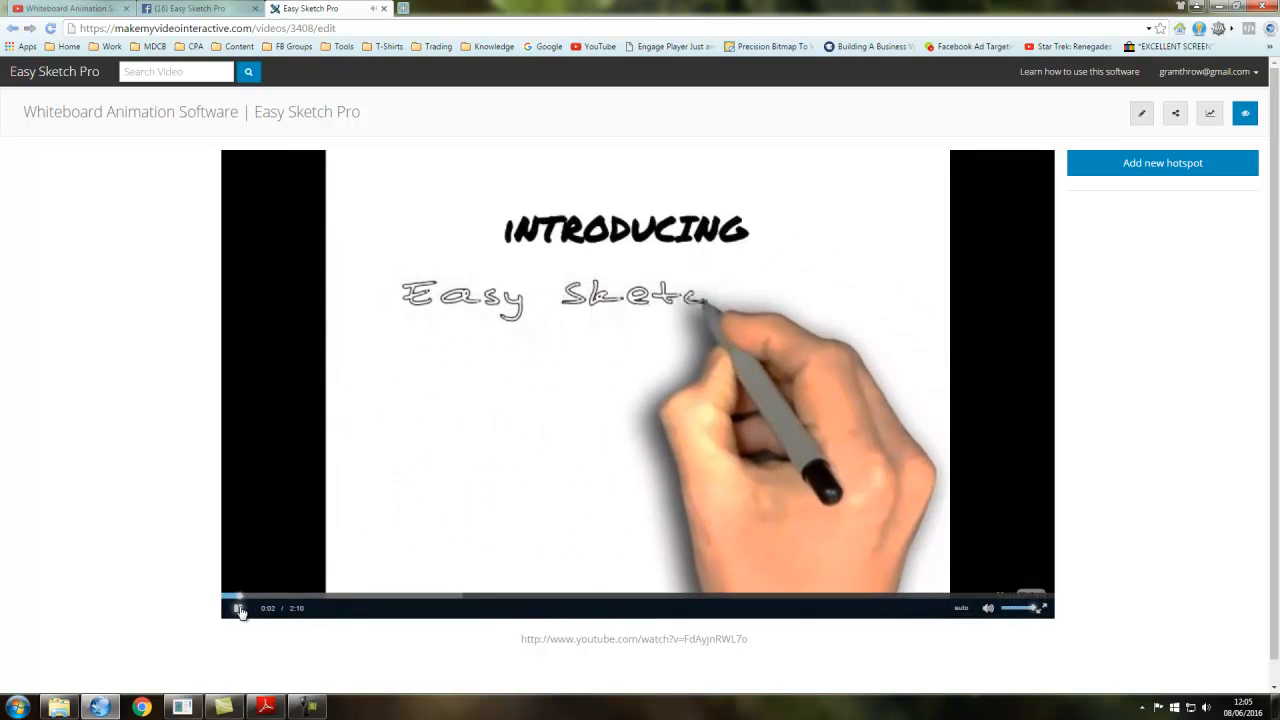
left_click(236, 607)
left_click_drag(248, 601, 222, 594)
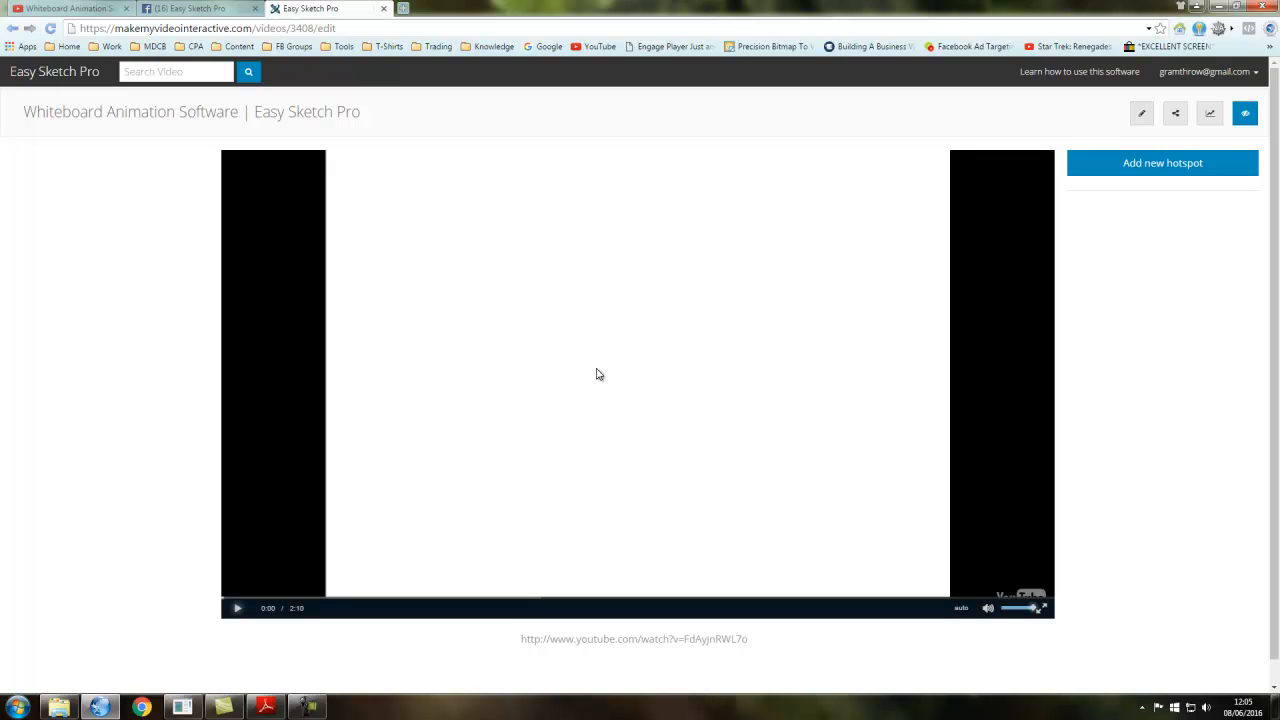
- Add a new hotspot at 0:00 and move it horizontally to about a quarter of the video's width
left_click(1158, 168)
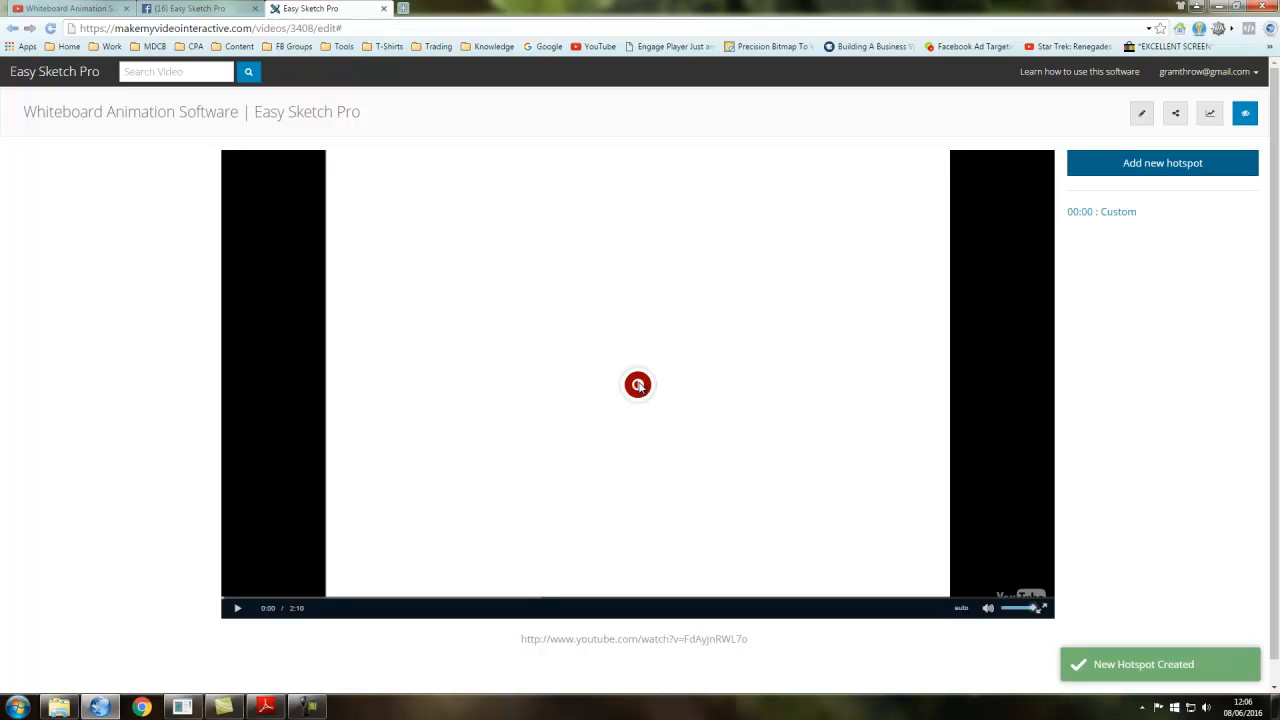
left_click(639, 386)
mouse_move(640, 388)
left_mouse_down()
mouse_move(494, 326)
mouse_move(437, 434)
mouse_move(548, 413)
mouse_move(457, 366)
mouse_move(447, 386)
left_mouse_up()
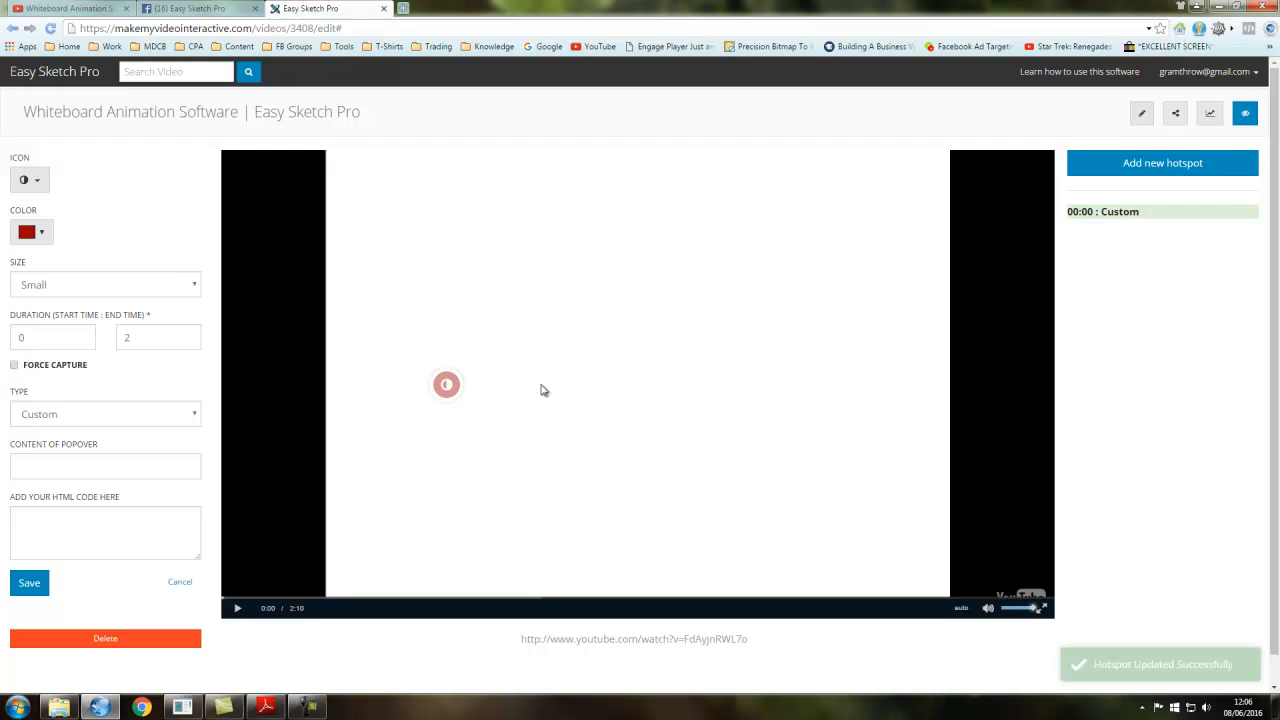
- Change the hotspot's icon to the car symbol and its color to dark blue
left_click(40, 181)
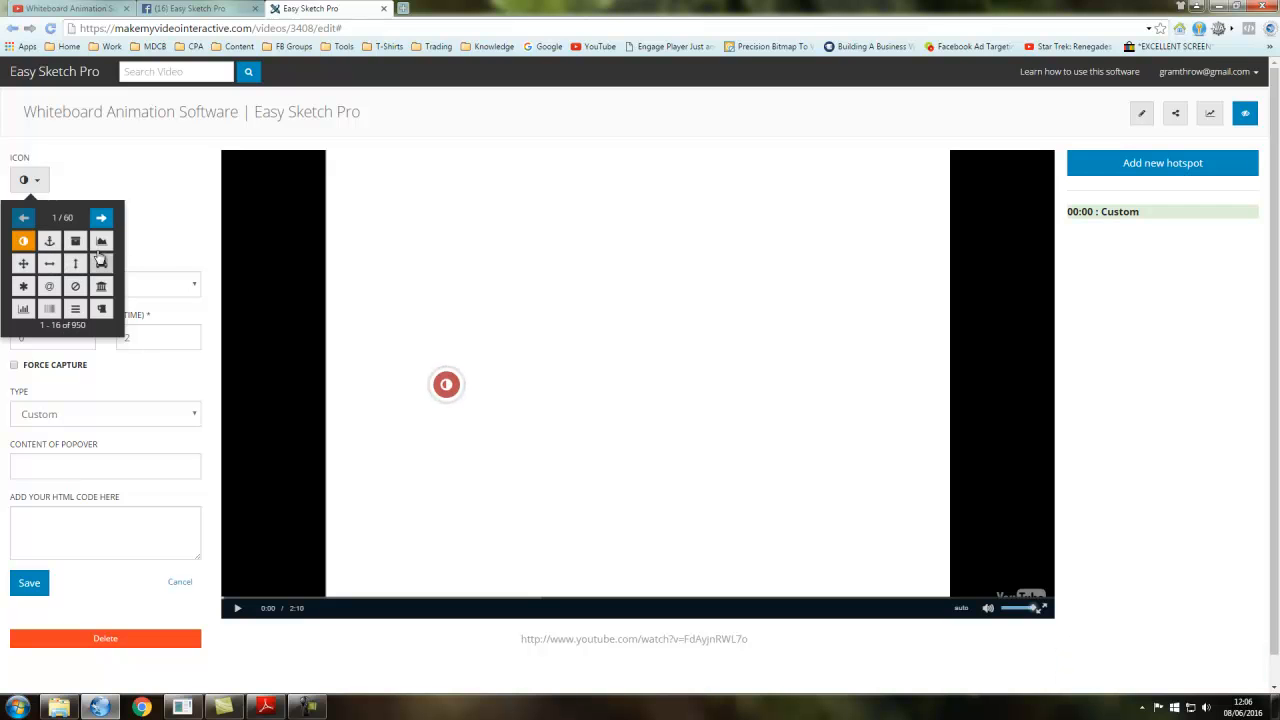
left_click(101, 264)
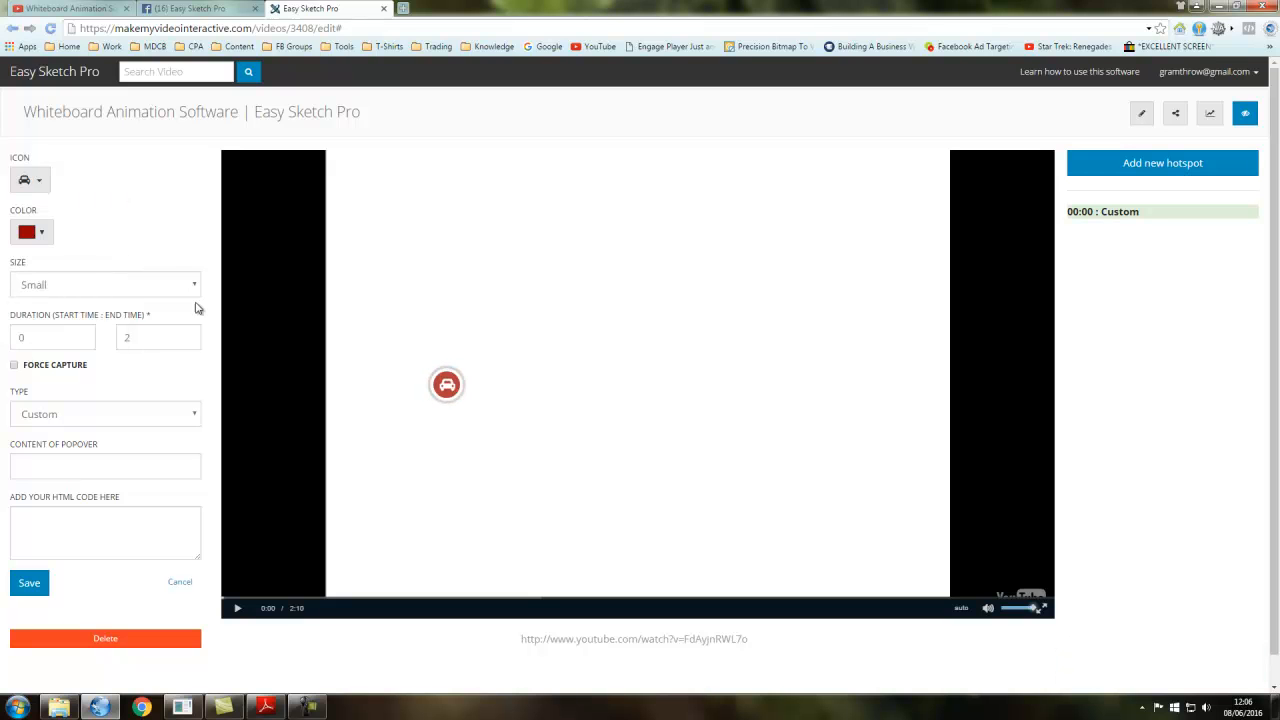
left_click(44, 236)
left_click(124, 318)
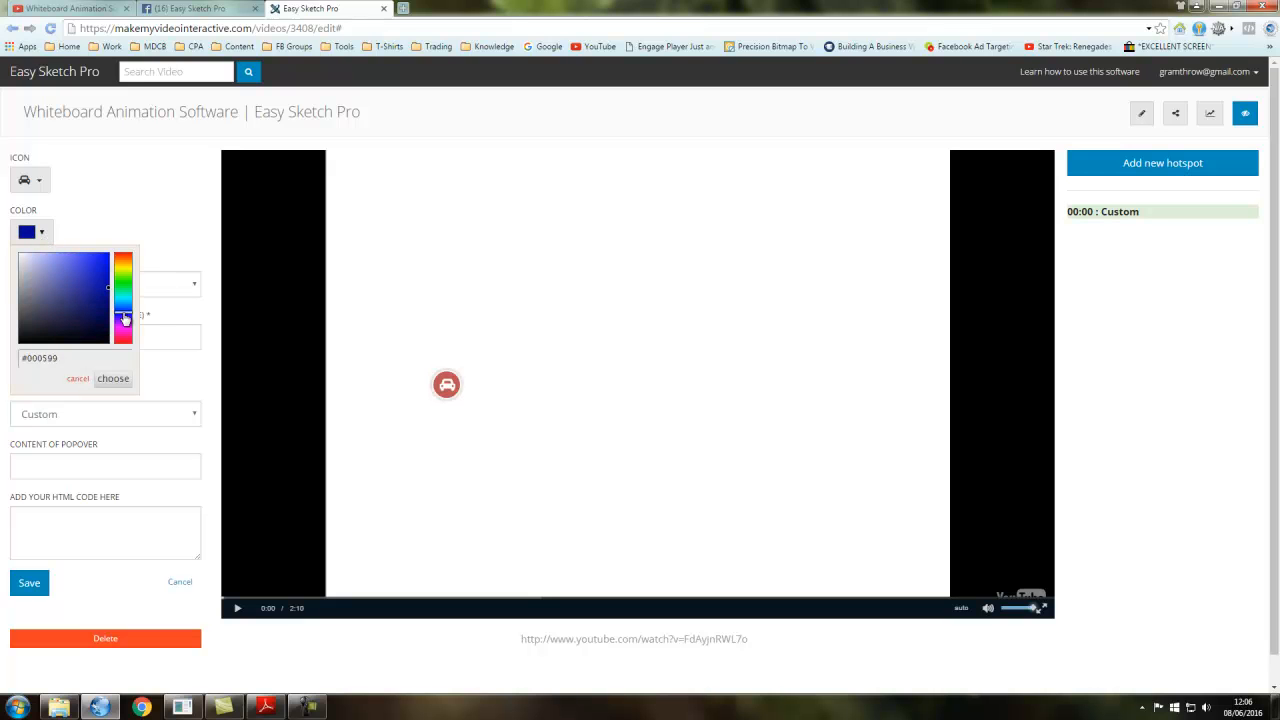
left_click(44, 236)
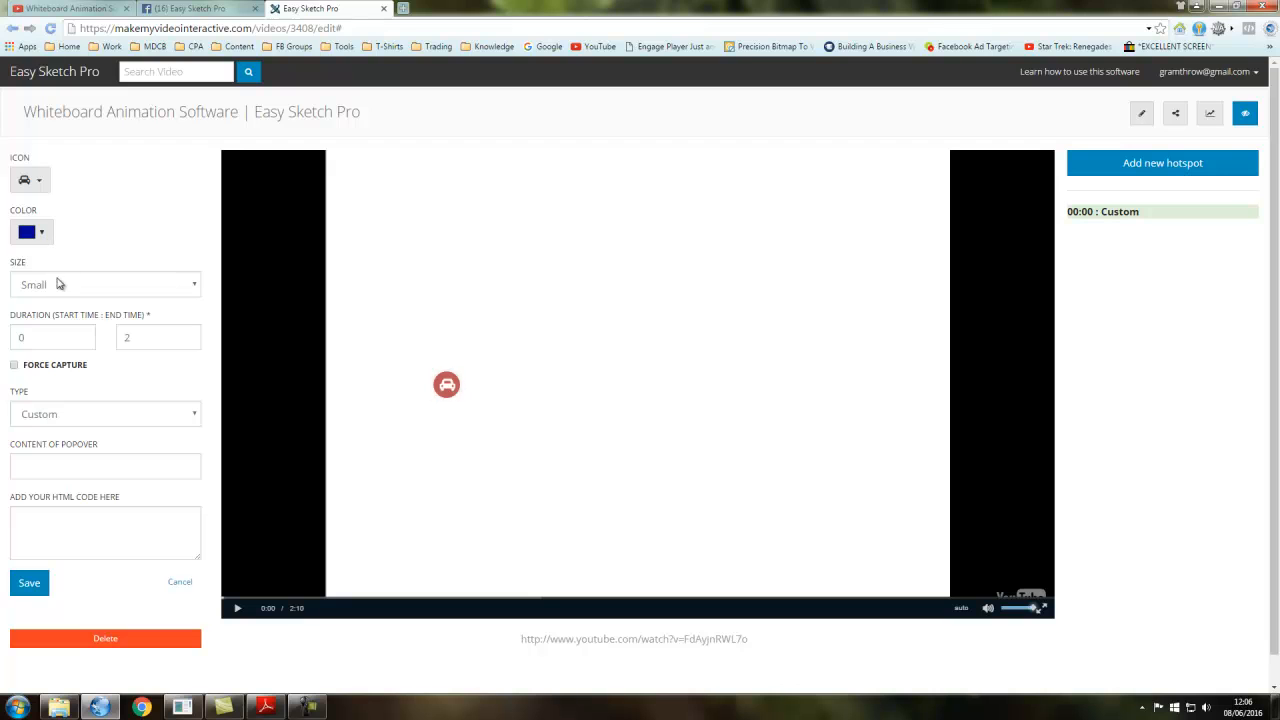
left_click(44, 236)
left_click(128, 316)
left_click(113, 379)
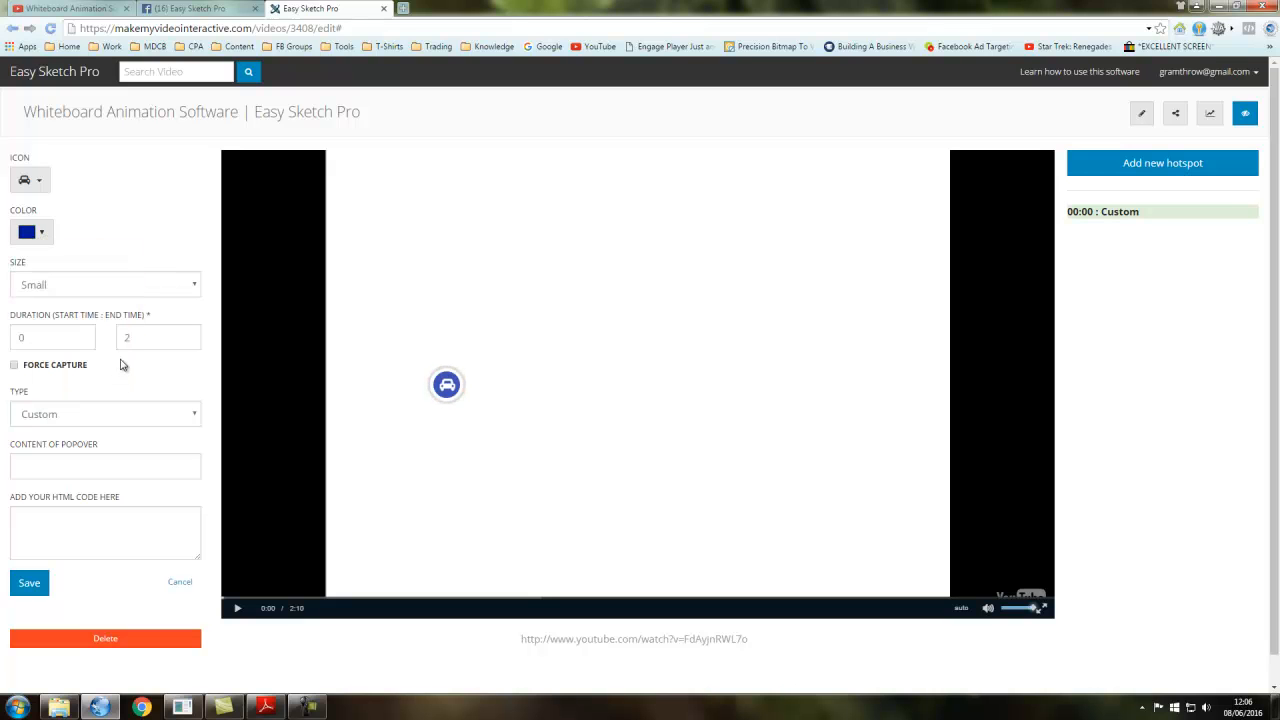
- Set the hotspot's size to Large and its duration from 2 to 7 seconds
left_click(194, 287)
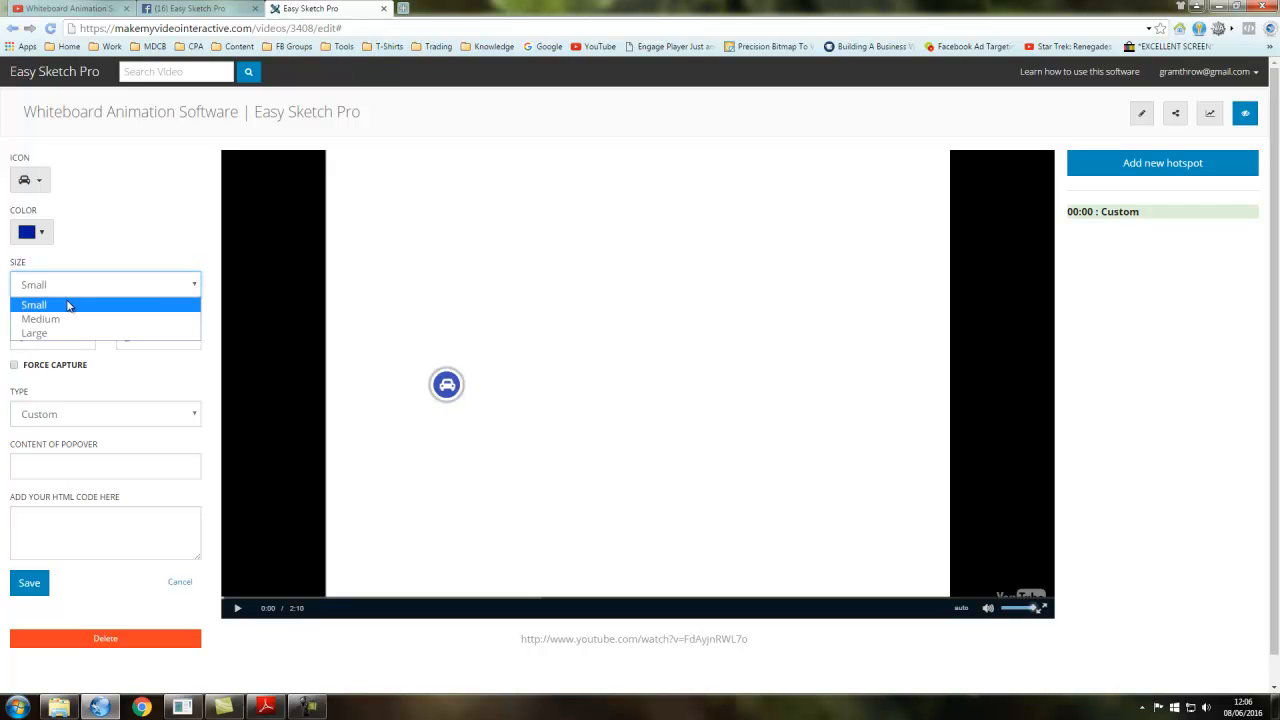
left_click(43, 335)
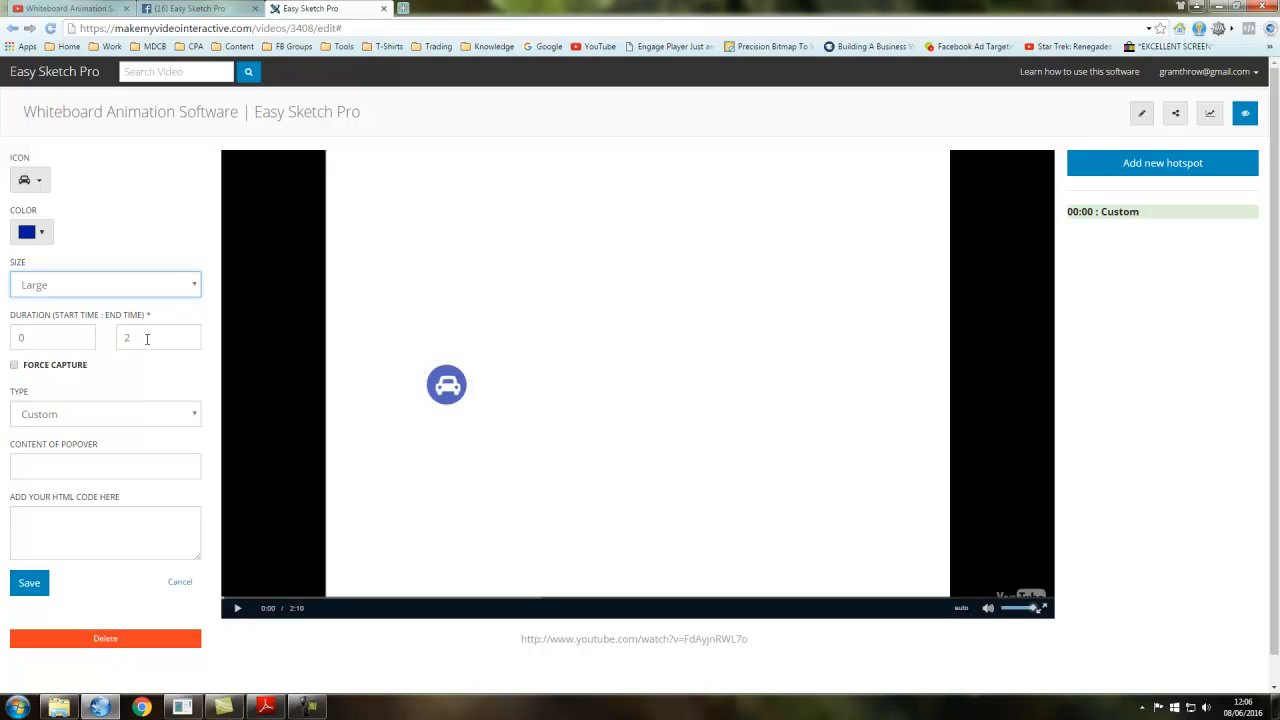
key("Tab")
type("2")
key("Tab")
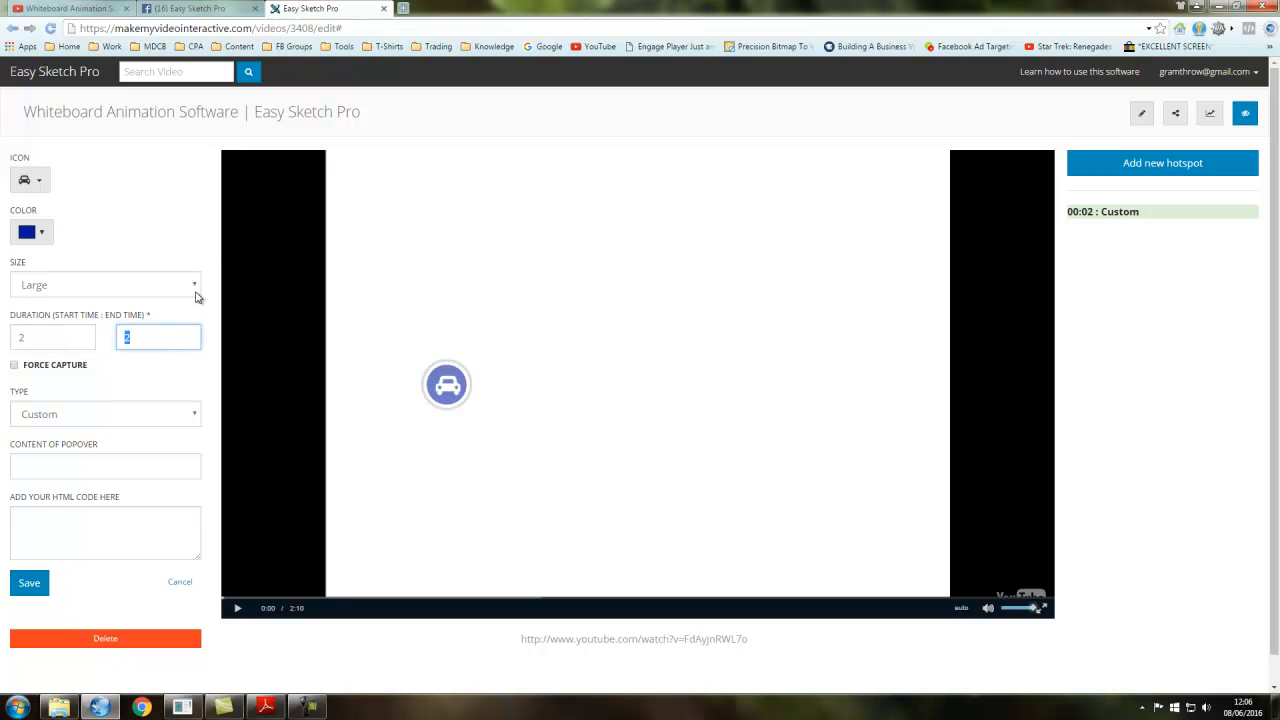
type("7")
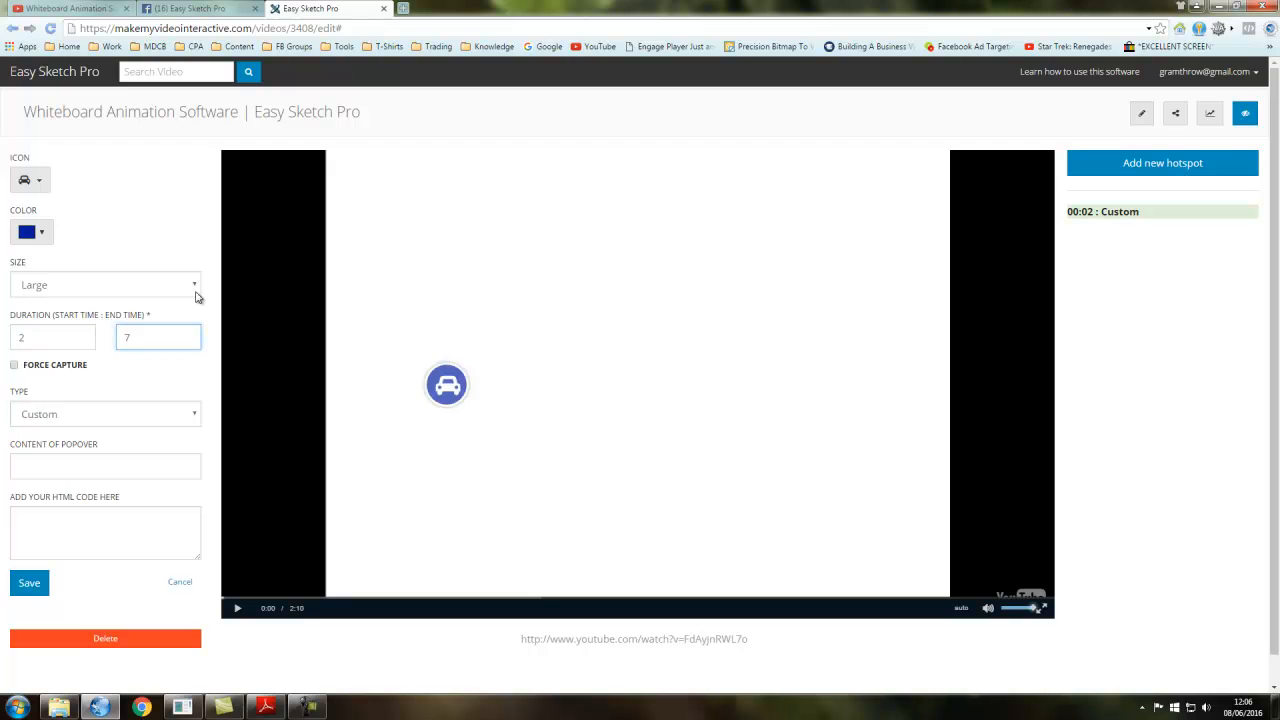
key("Tab")
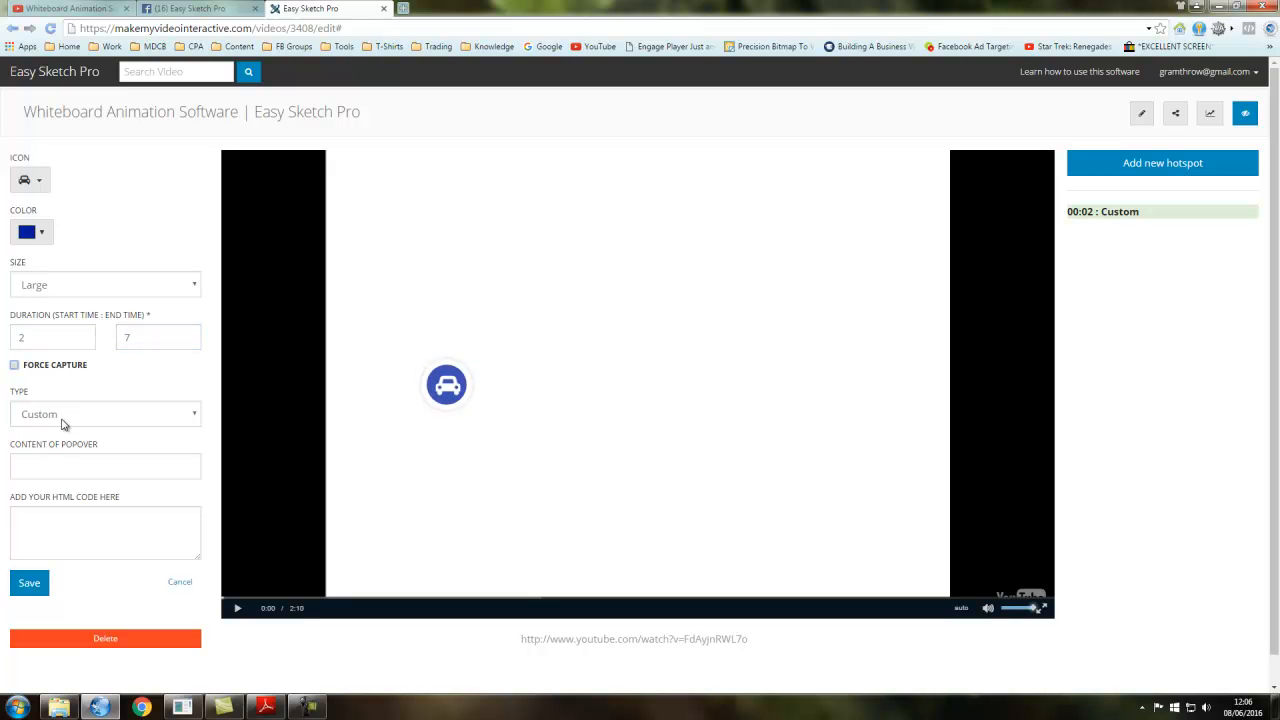
- Set the hotspot type to YouTube and enter "Test" as the popover content
left_click(195, 417)
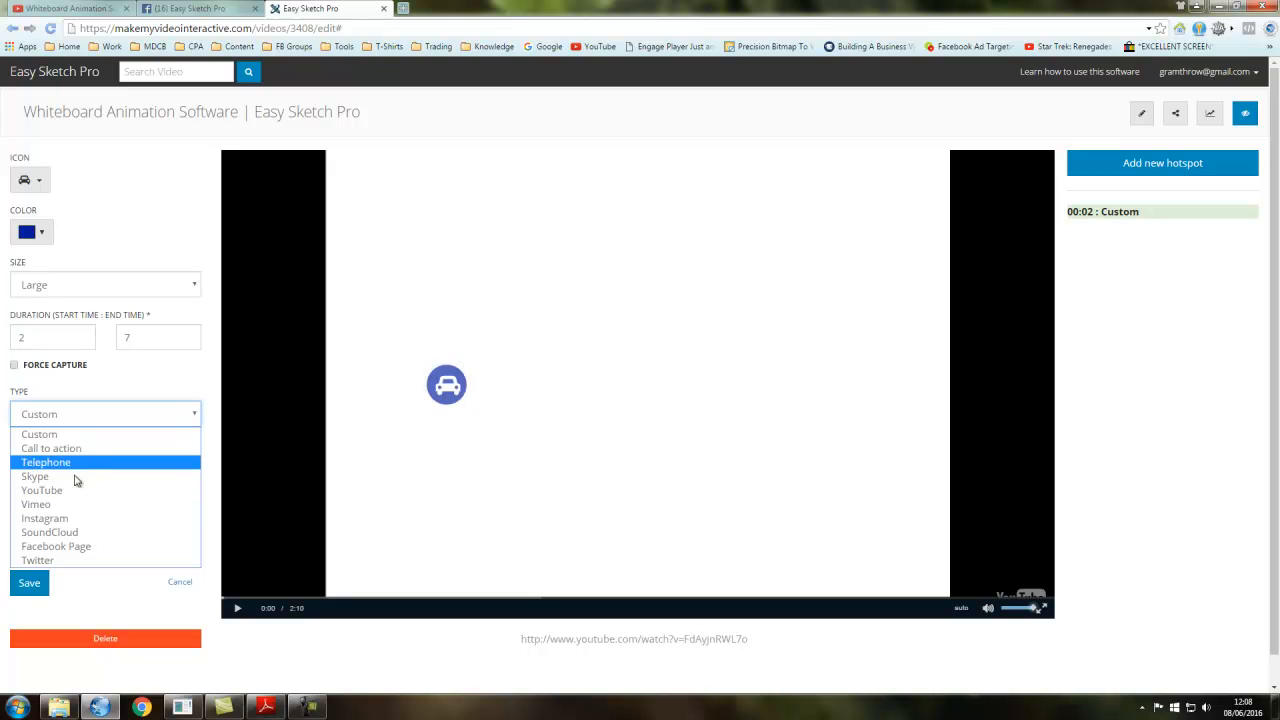
left_click(48, 491)
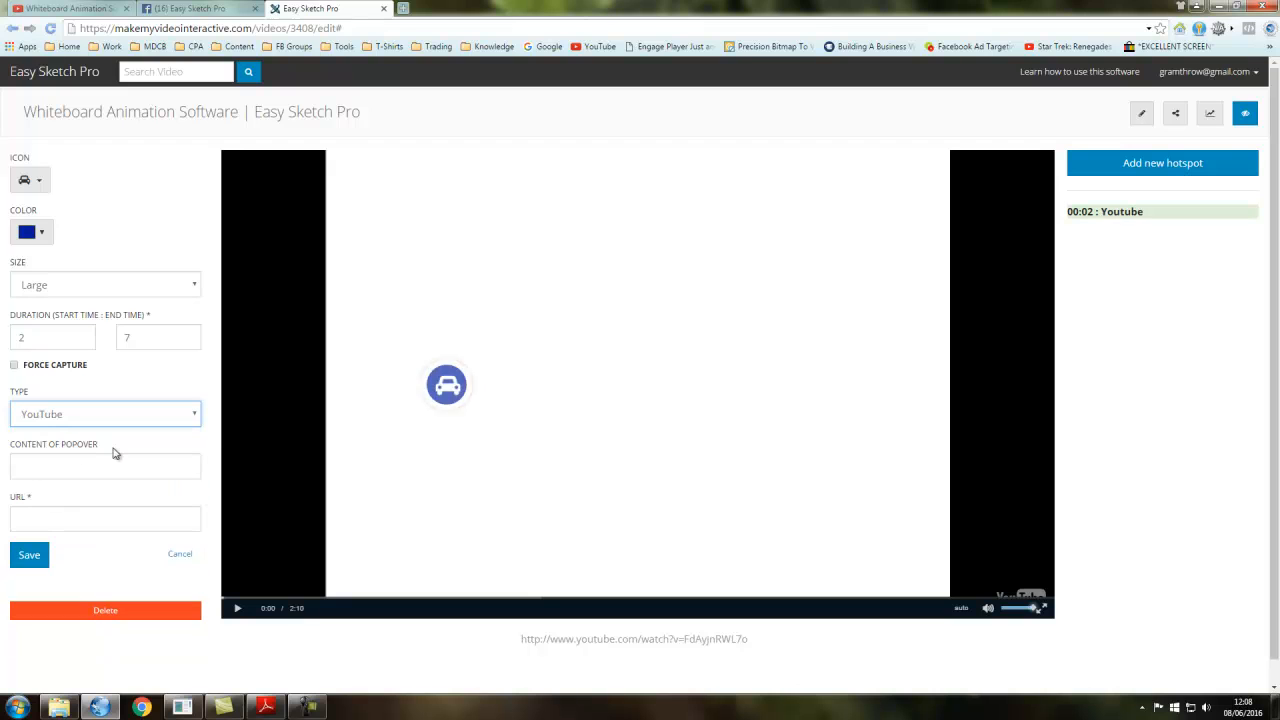
left_click(18, 467)
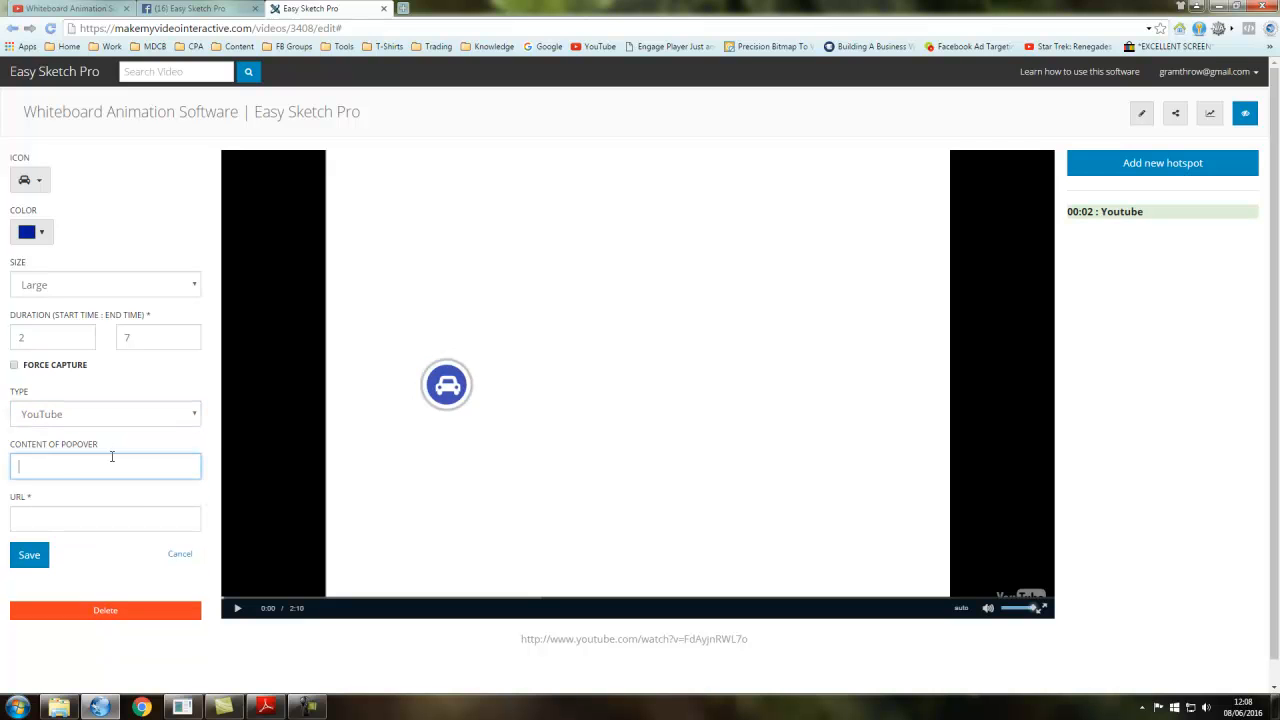
key("Tab")
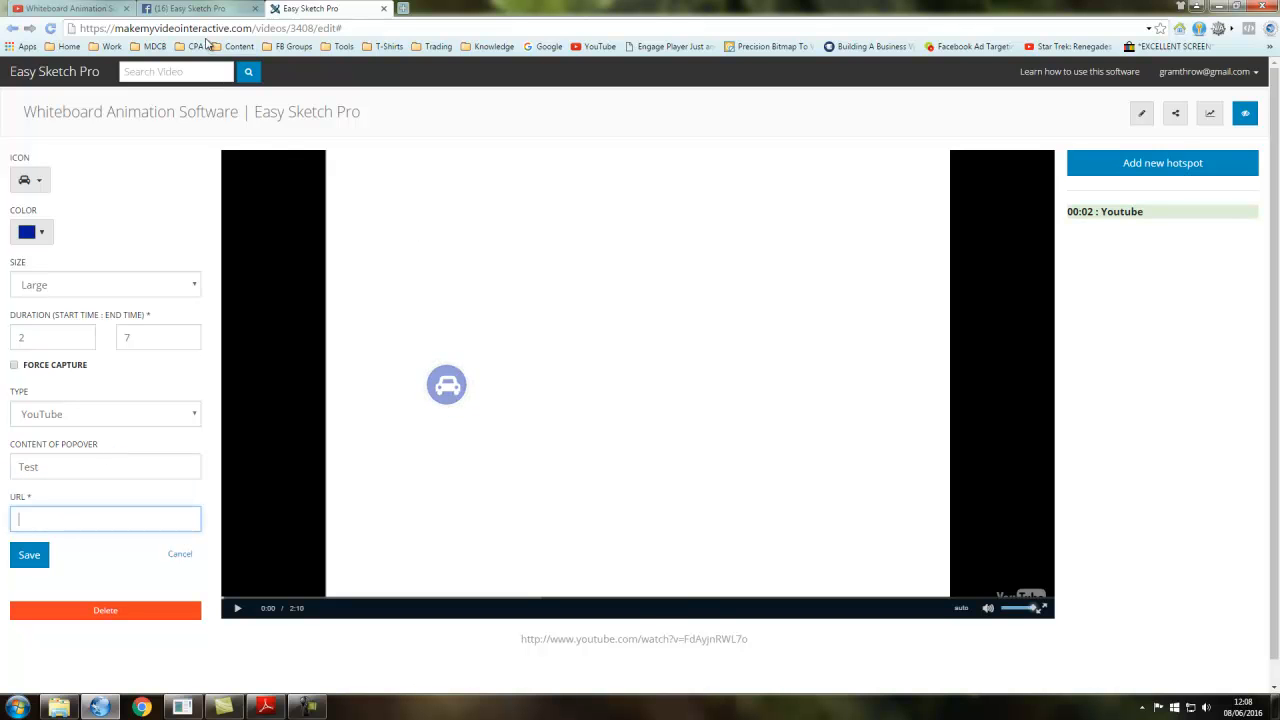
- Copy the address of the Easy Sketch Pro Review video on YouTube, paste it as the hotspot's URL and save the hotspot
left_click(72, 9)
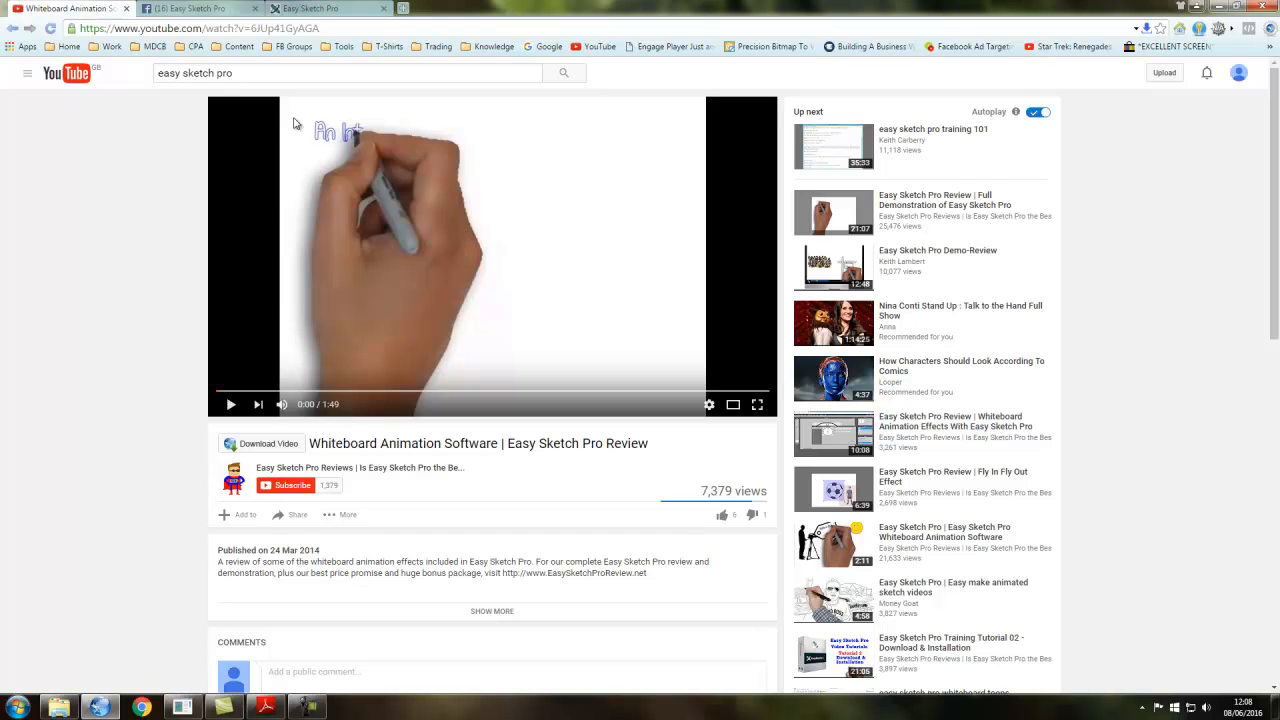
left_click(192, 29)
right_click(192, 29)
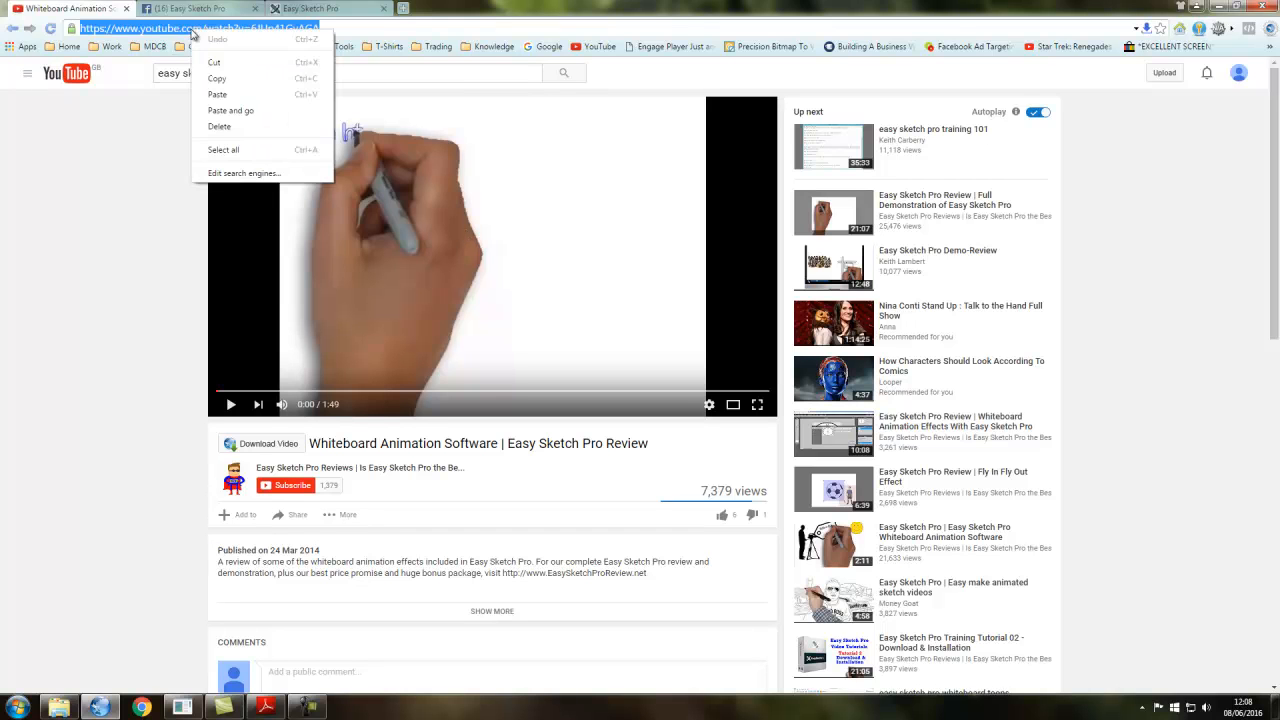
left_click(218, 79)
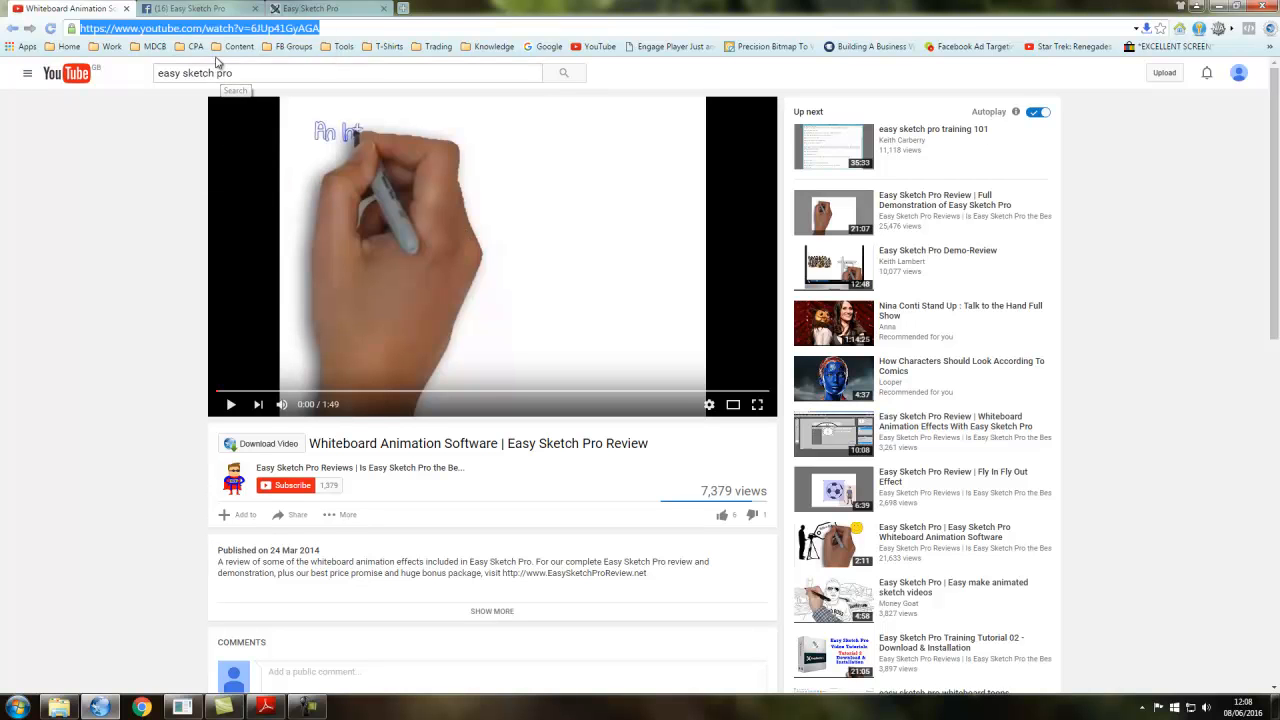
left_click(322, 10)
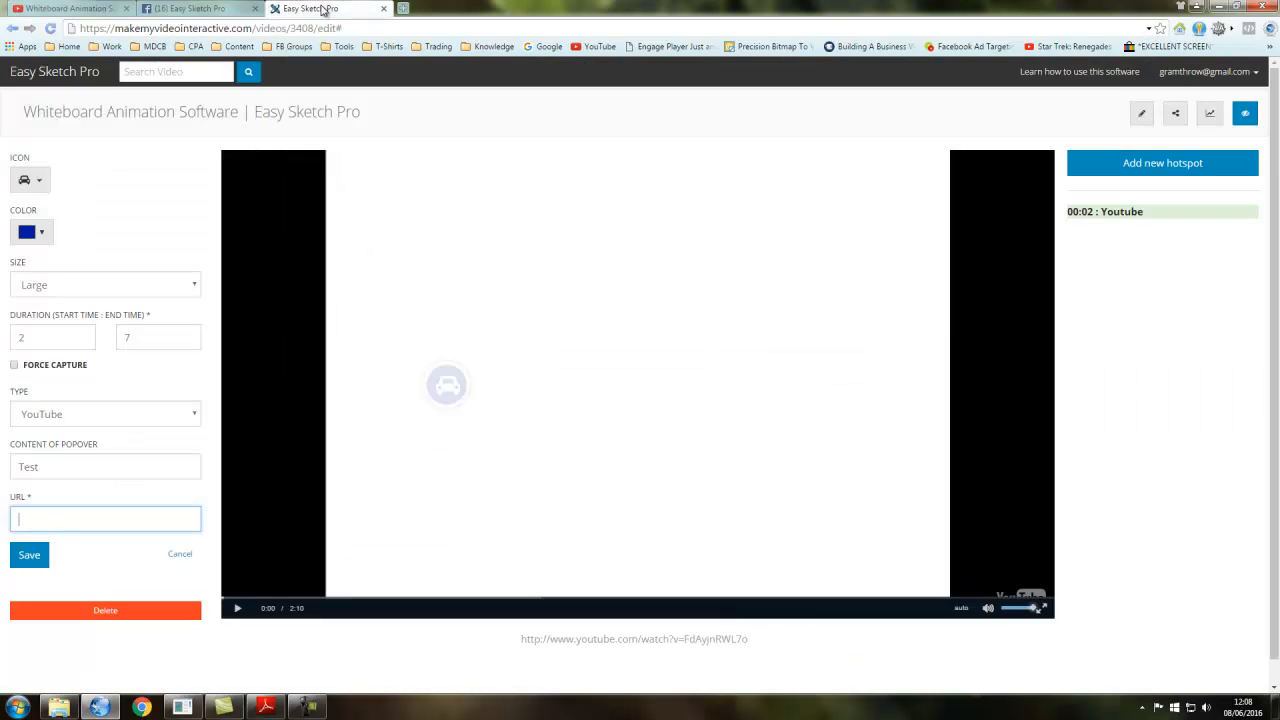
right_click(17, 521)
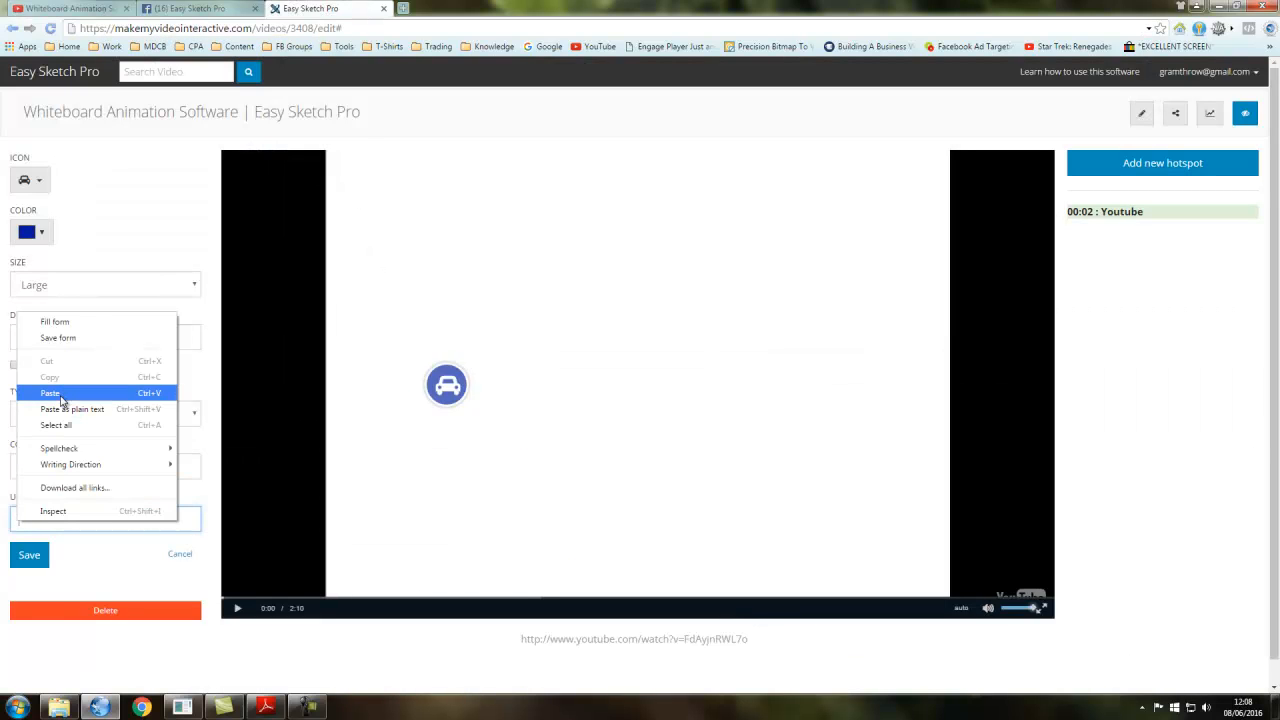
left_click(72, 393)
left_click(32, 557)
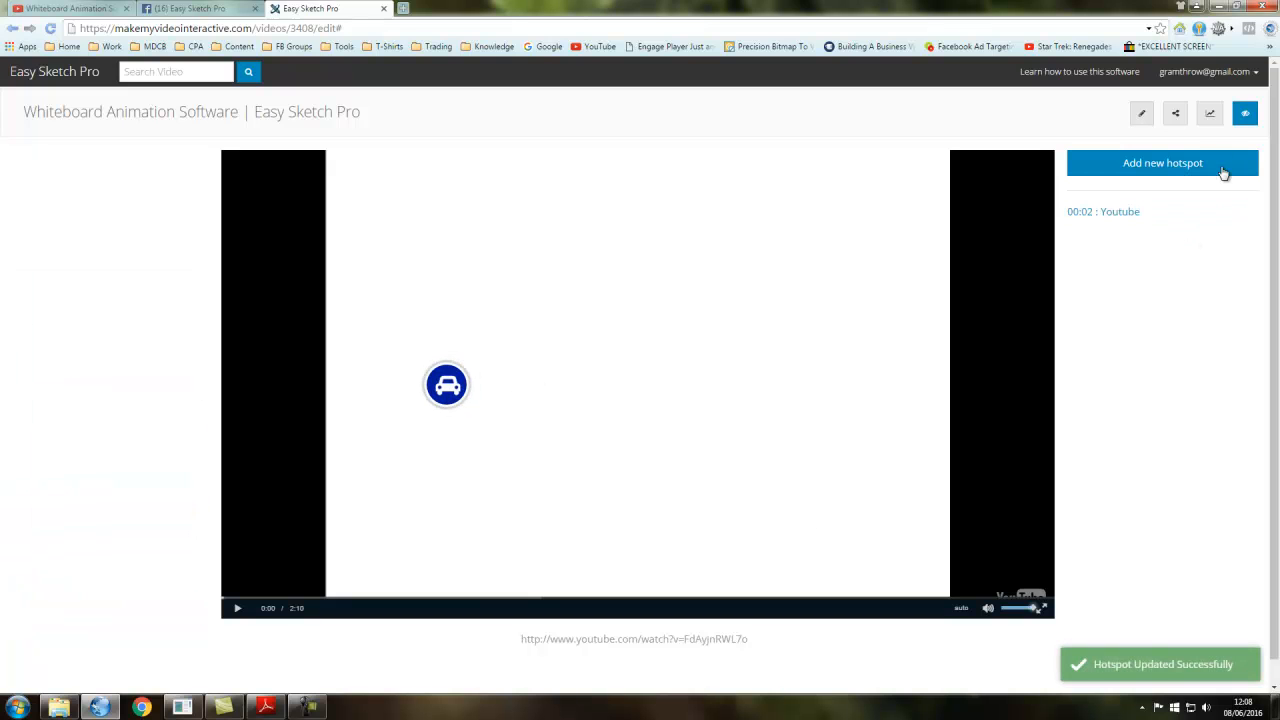
- Preview the interactive video, open and close the car hotspot's linked video during playback, rewind to the start and leave preview mode
left_click(1246, 114)
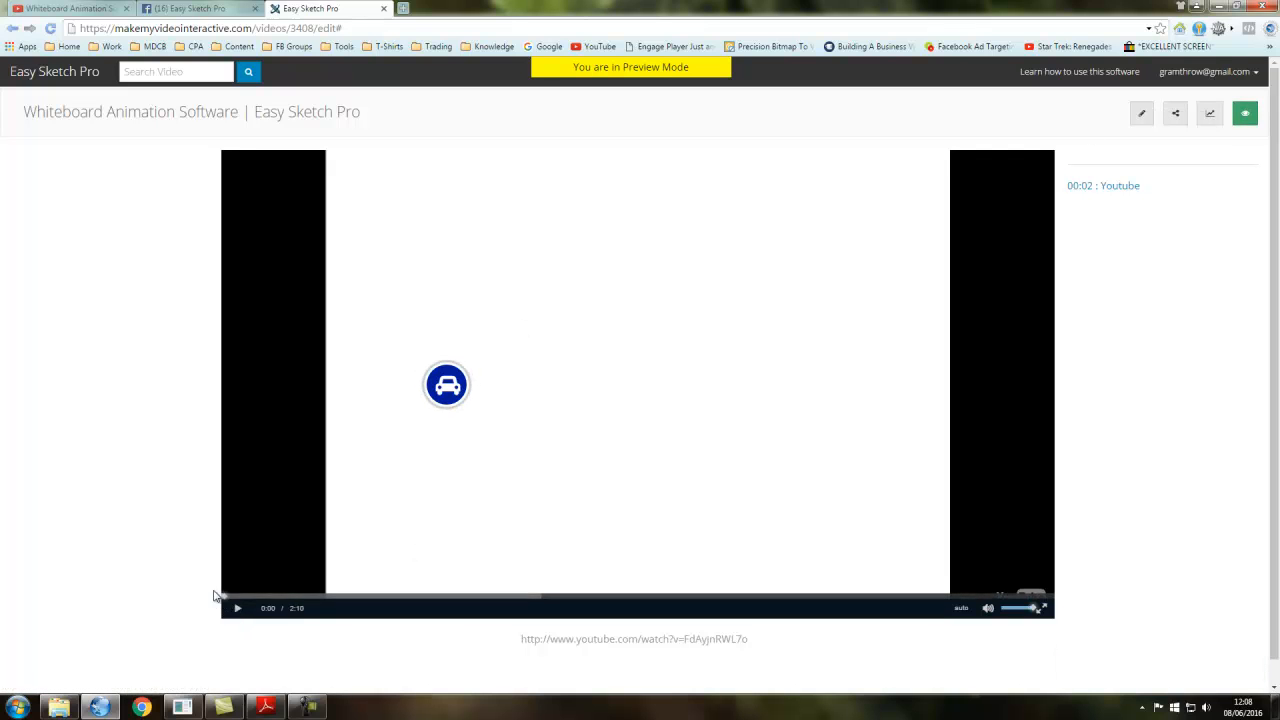
left_click(240, 609)
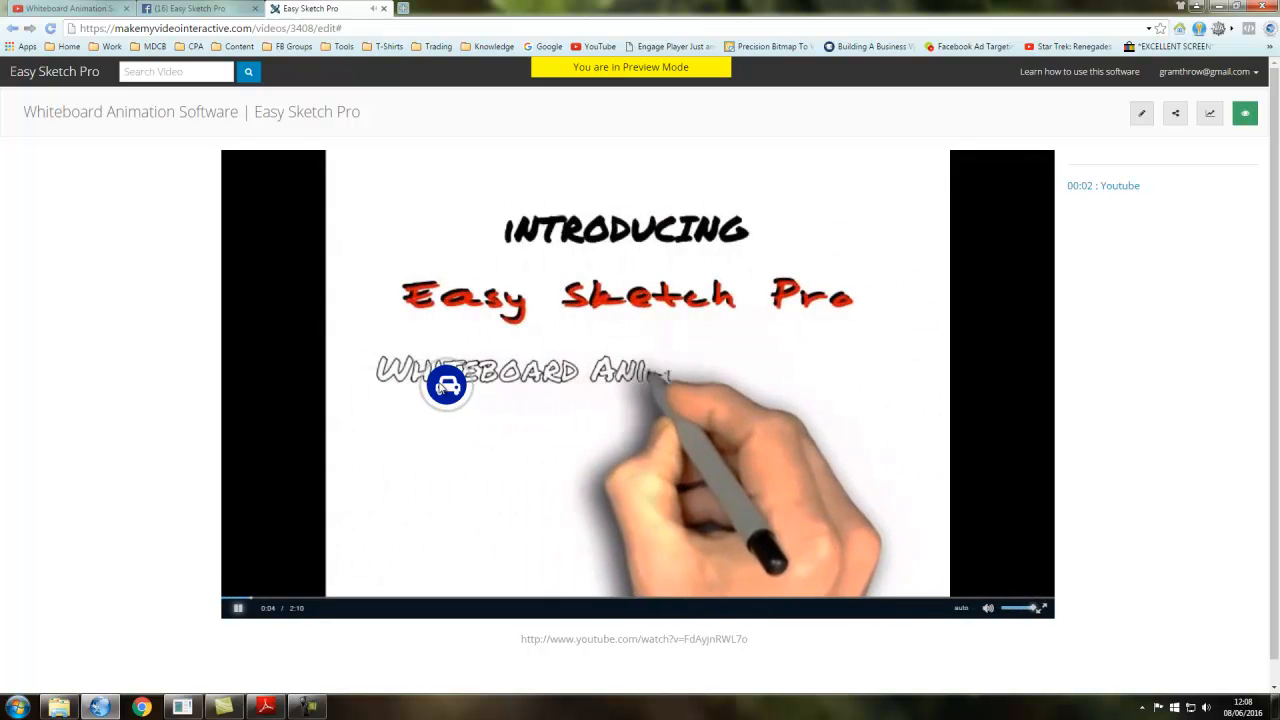
left_click(446, 384)
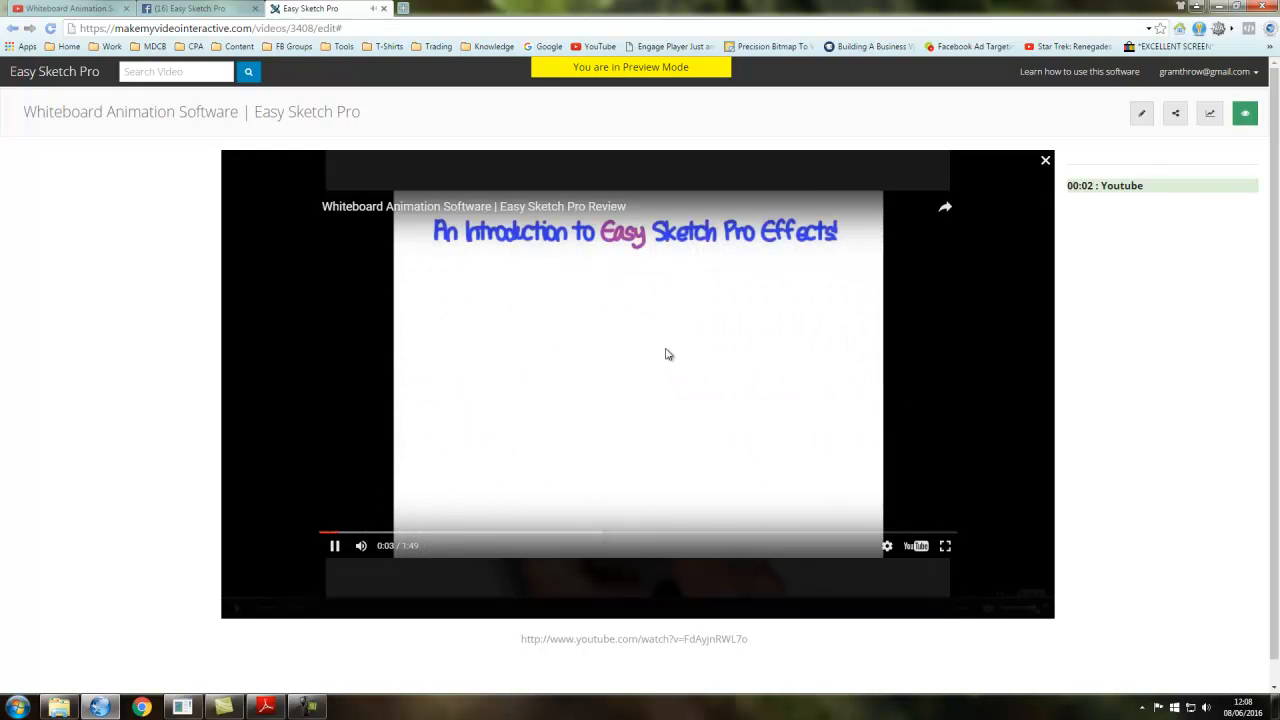
left_click(1046, 163)
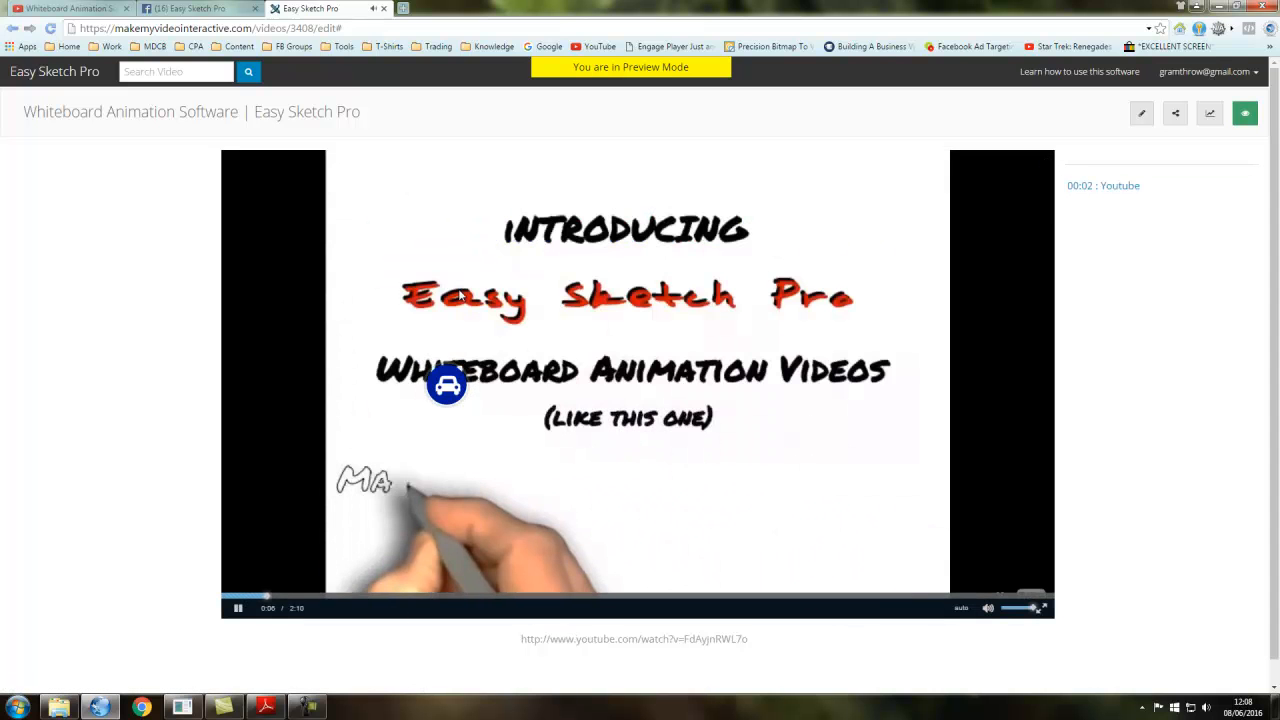
left_click(238, 608)
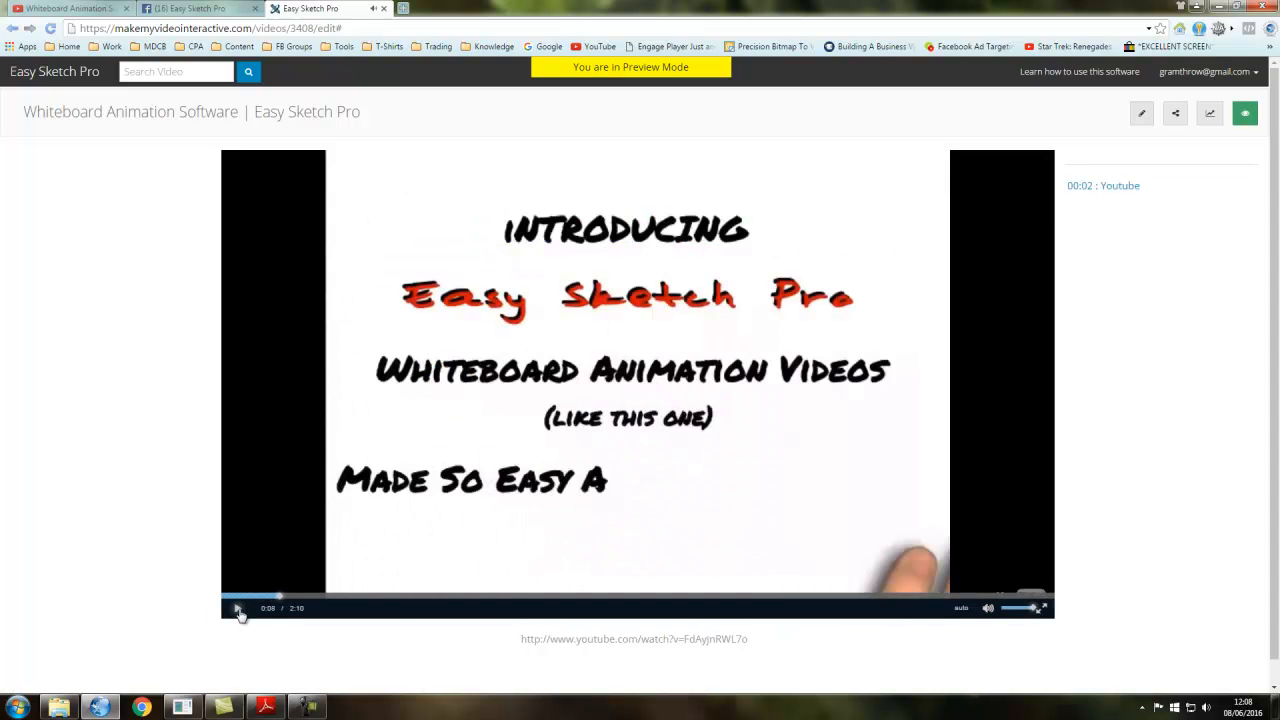
left_click_drag(276, 597, 224, 597)
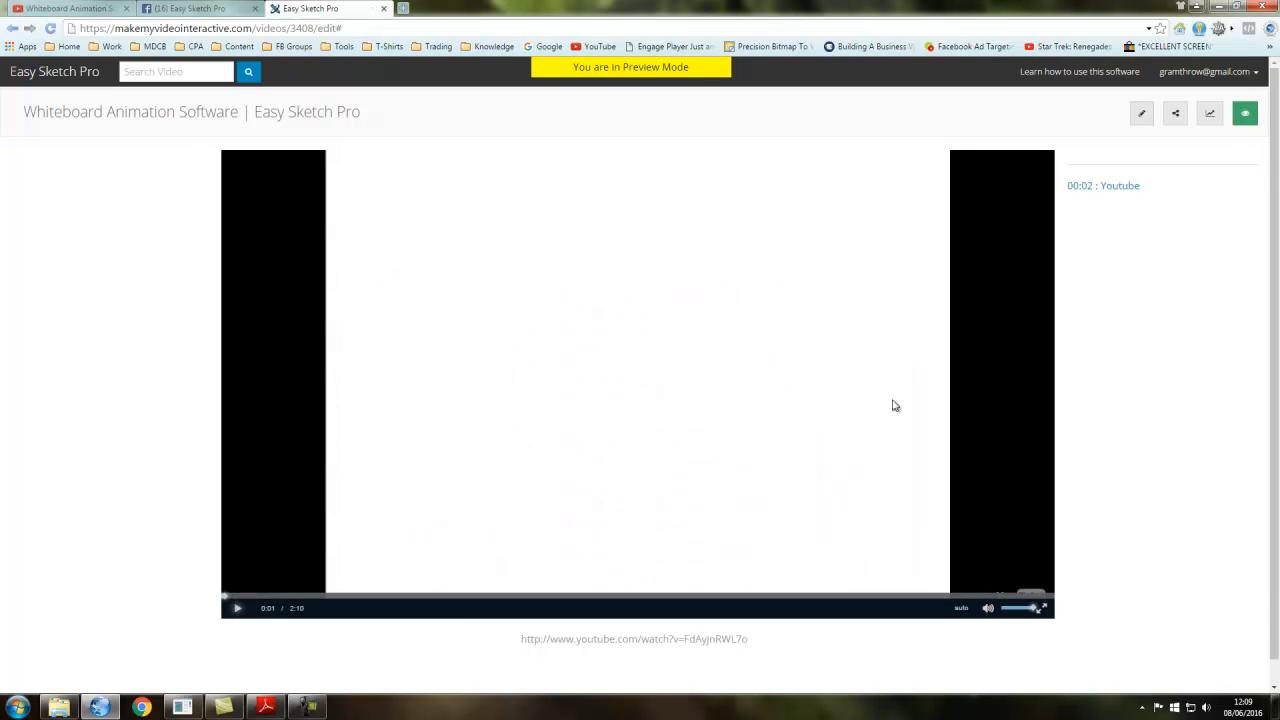
left_click(1245, 114)
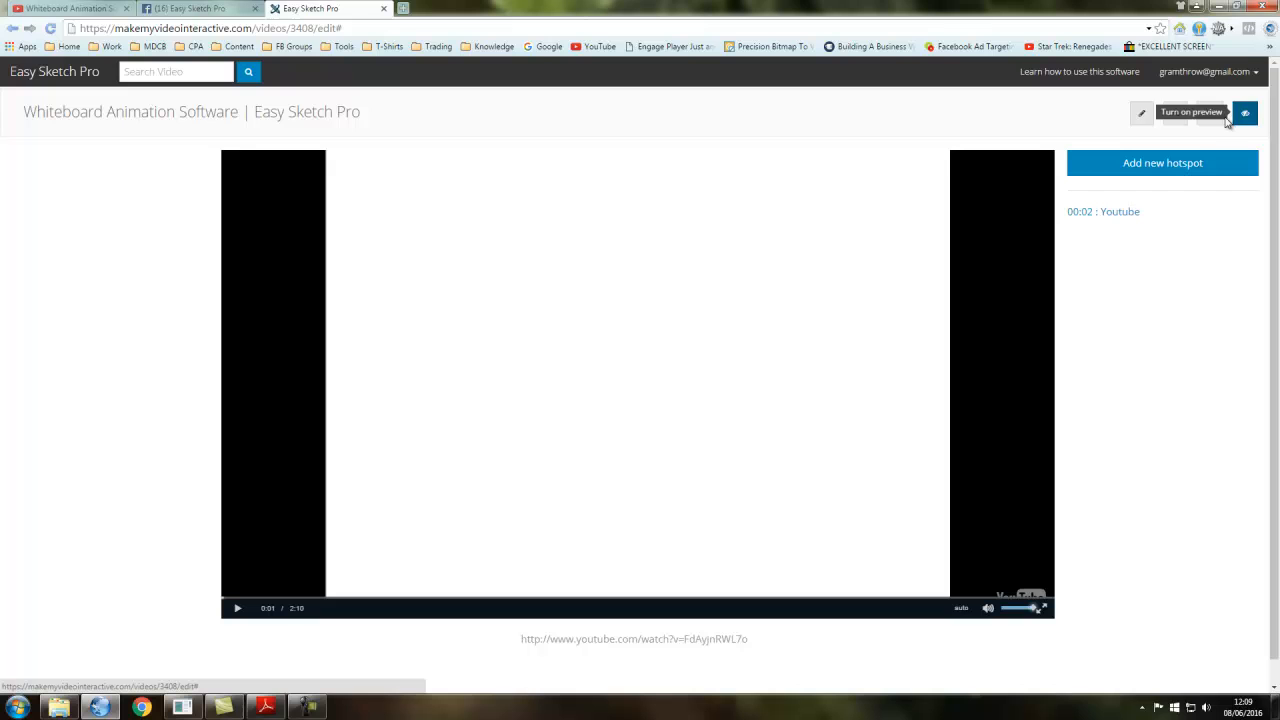
- Reopen the 00:02 YouTube hotspot for editing and change its type to Call to action
left_click(1141, 113)
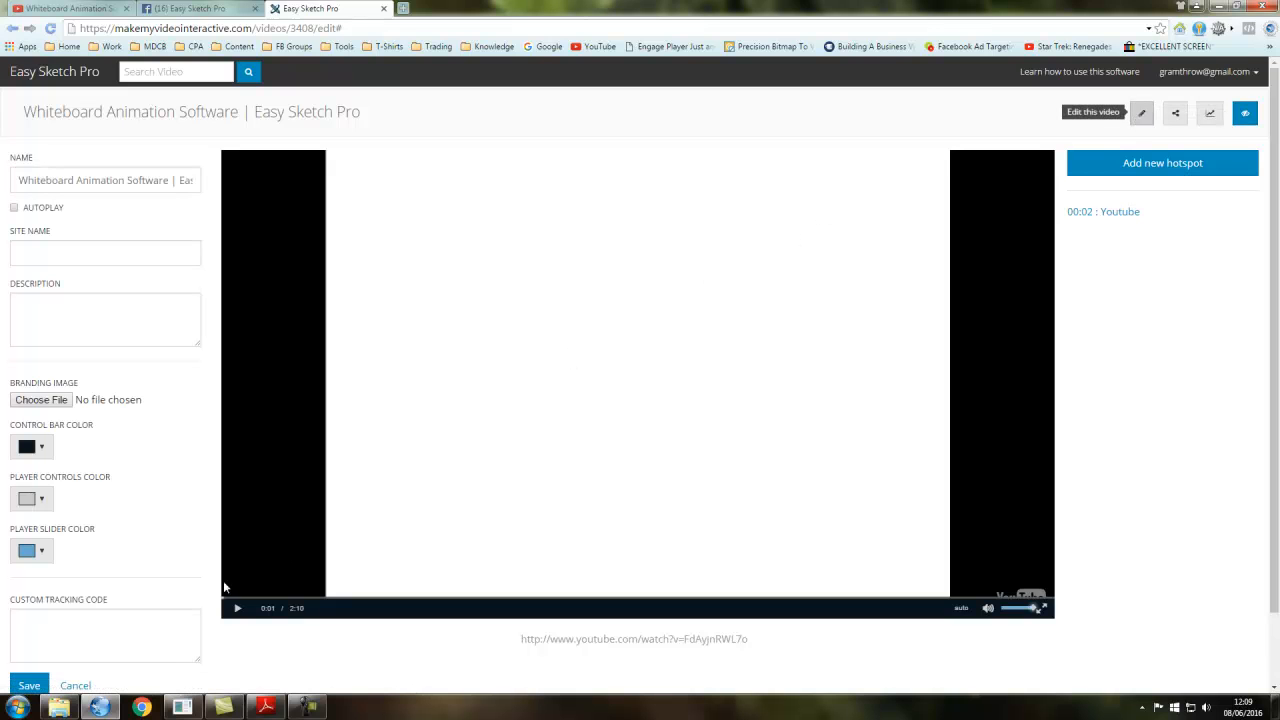
left_click(1110, 212)
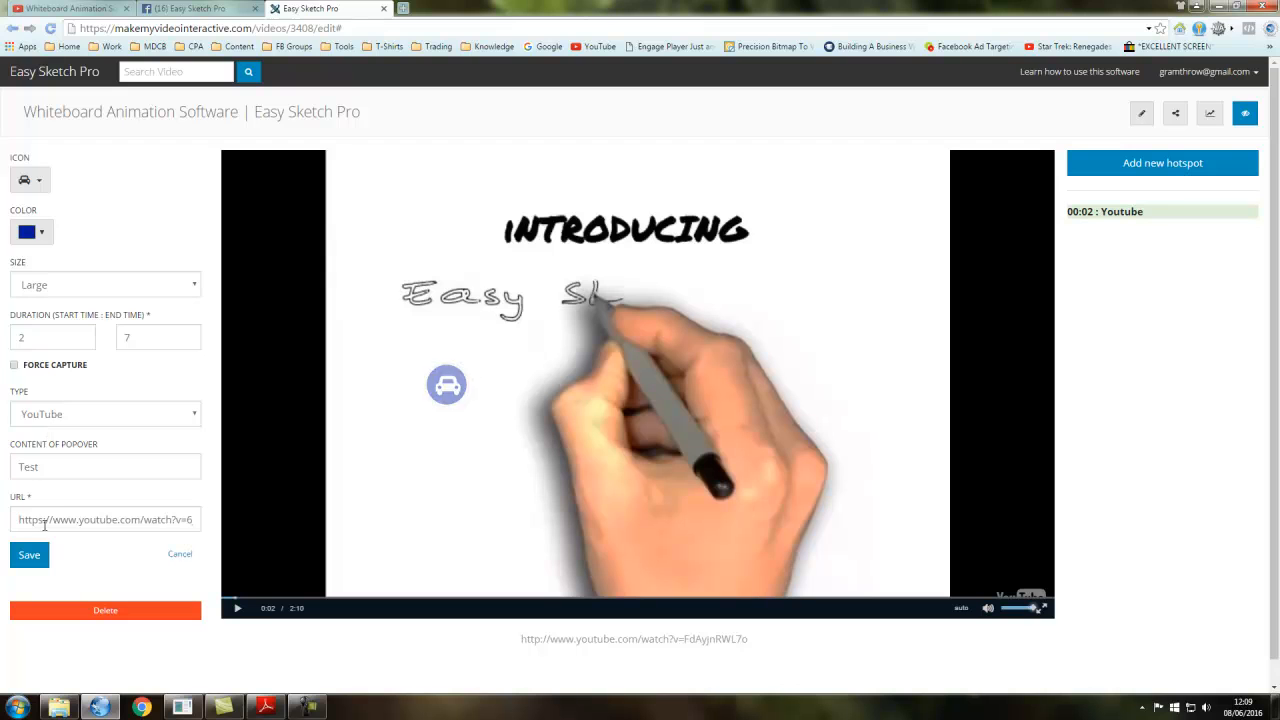
left_click(197, 417)
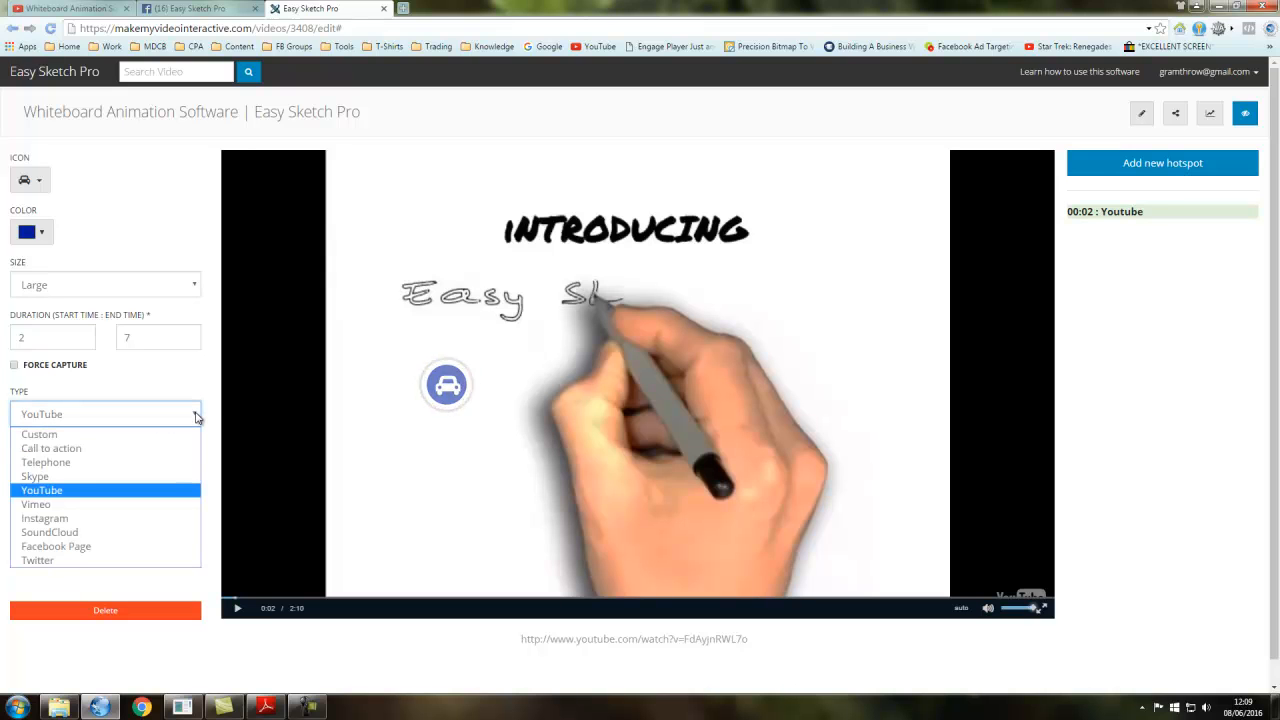
left_click(64, 449)
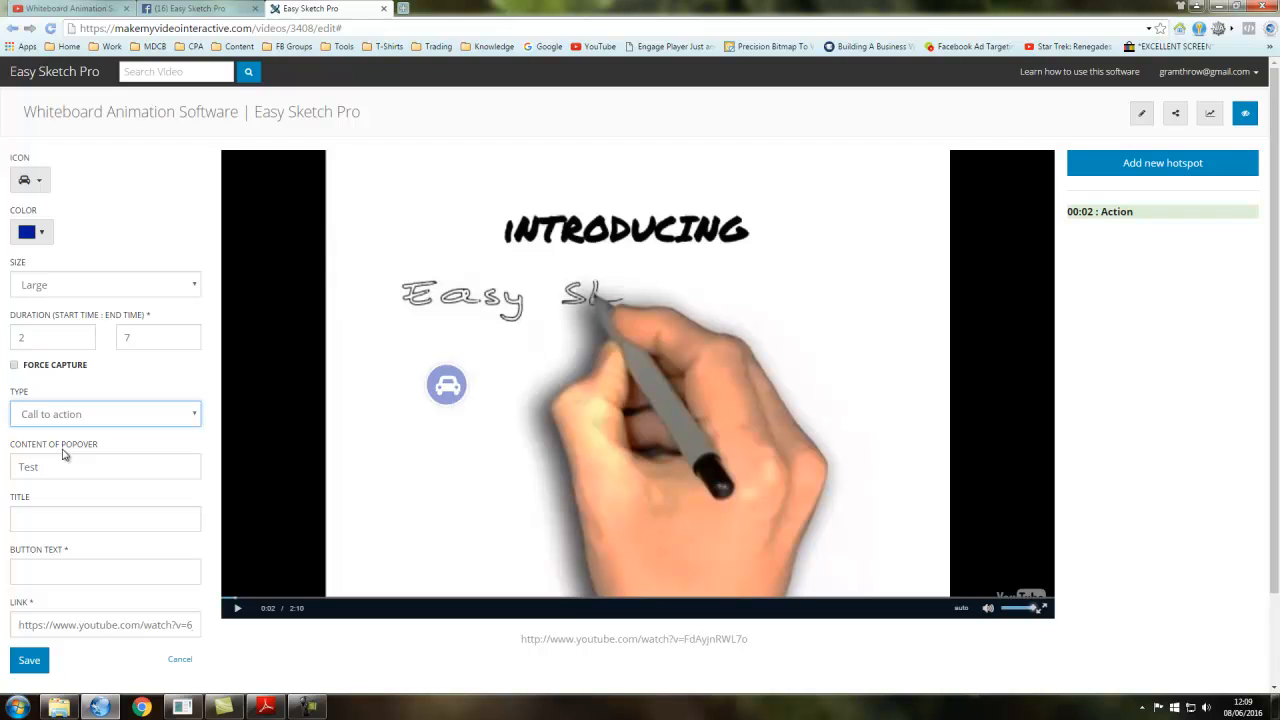
- Enter "Go To Google" as both the title and the button text of the call-to-action hotspot
left_click(28, 516)
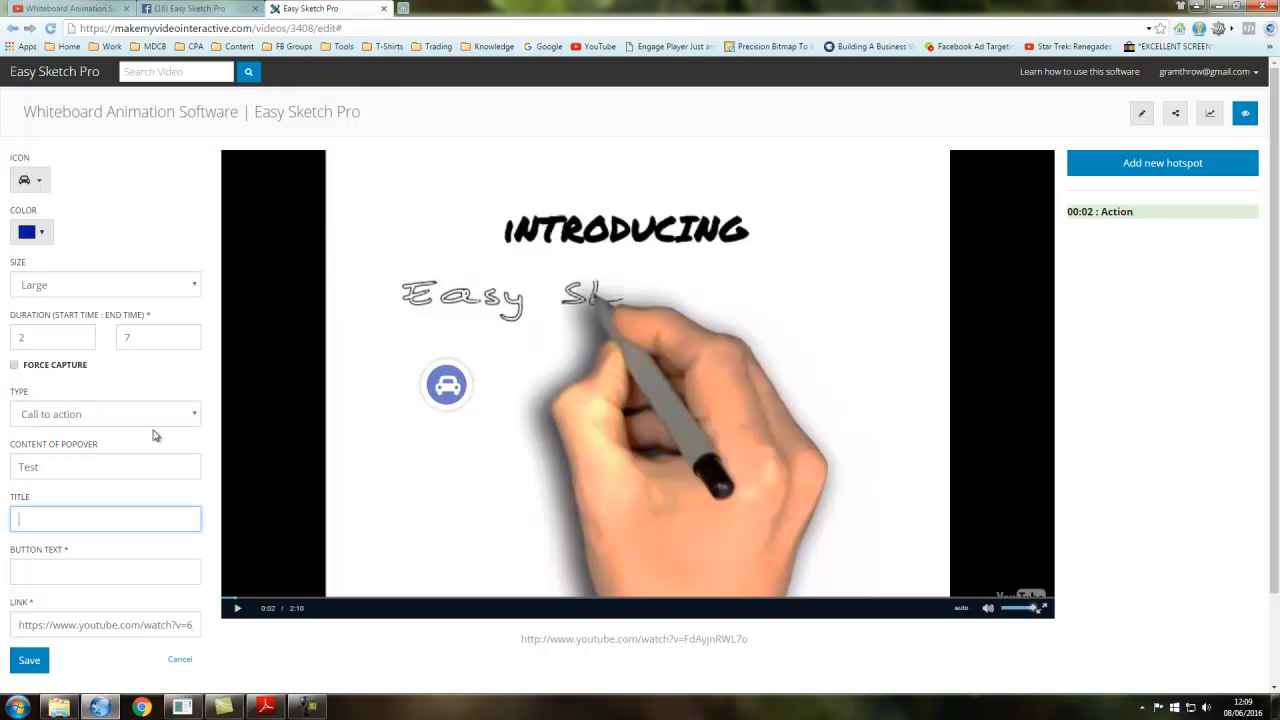
type("Go To Google")
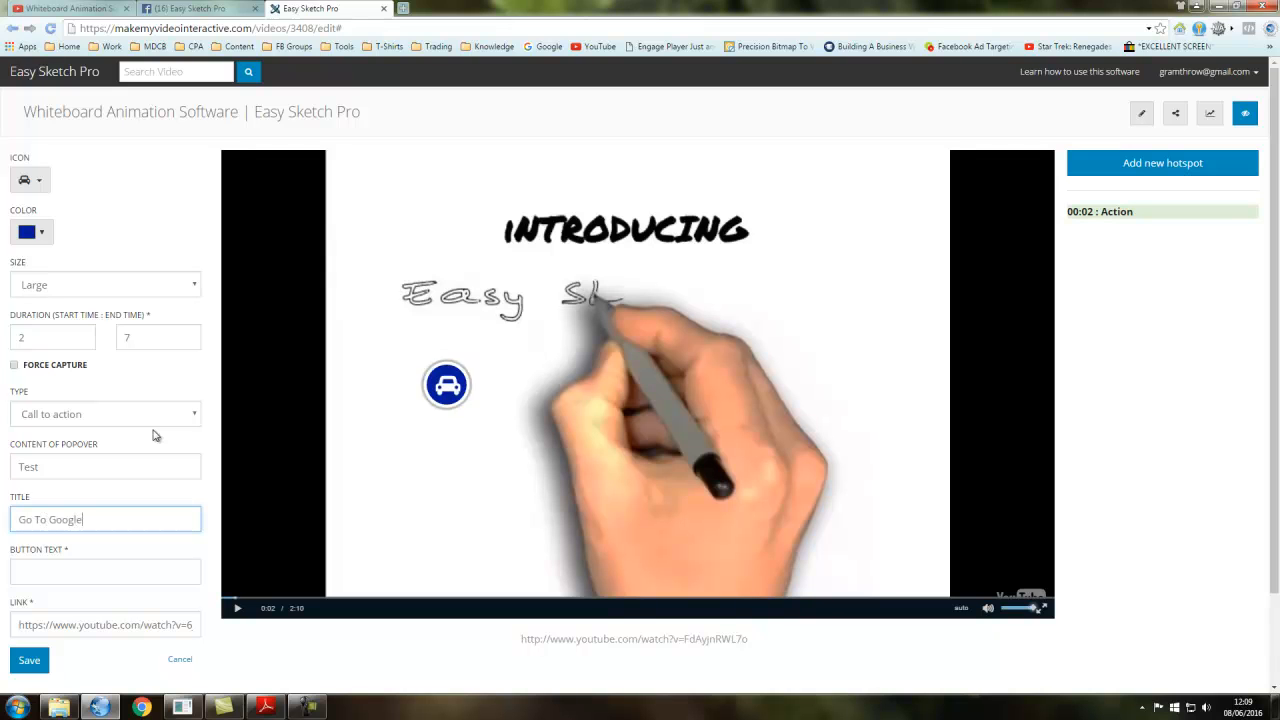
key("Tab")
type("Go ")
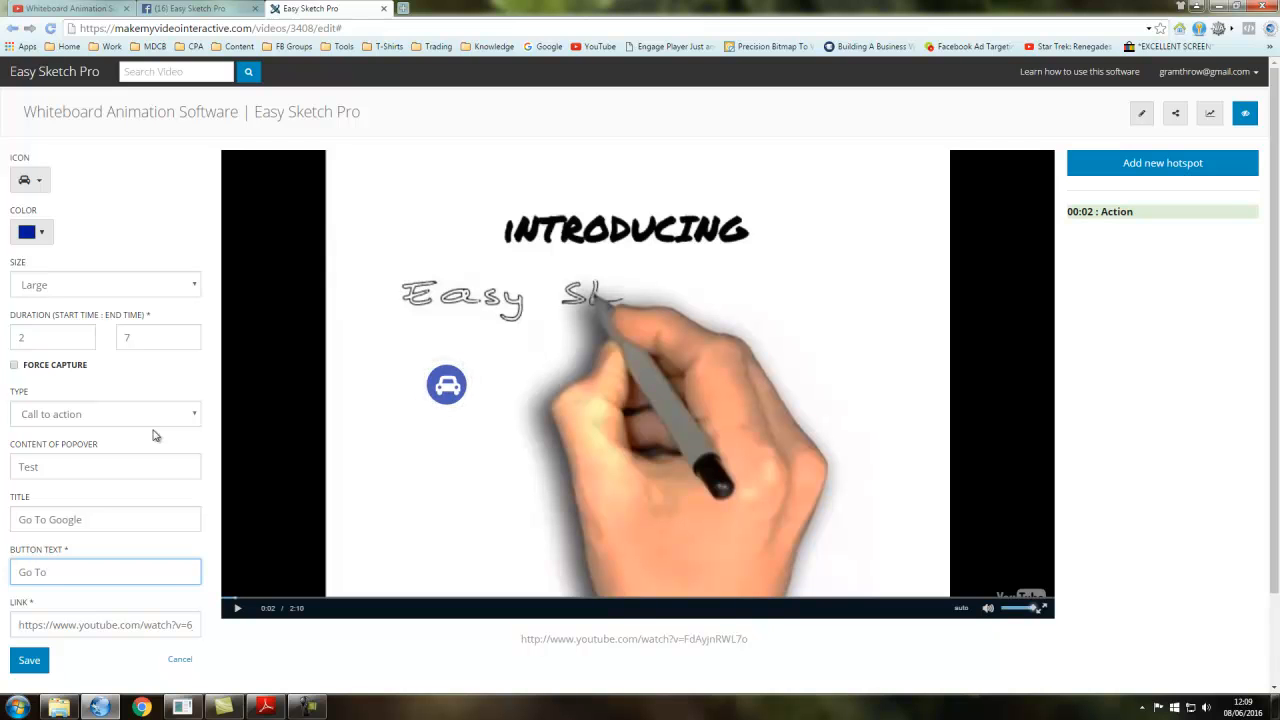
type("To Google")
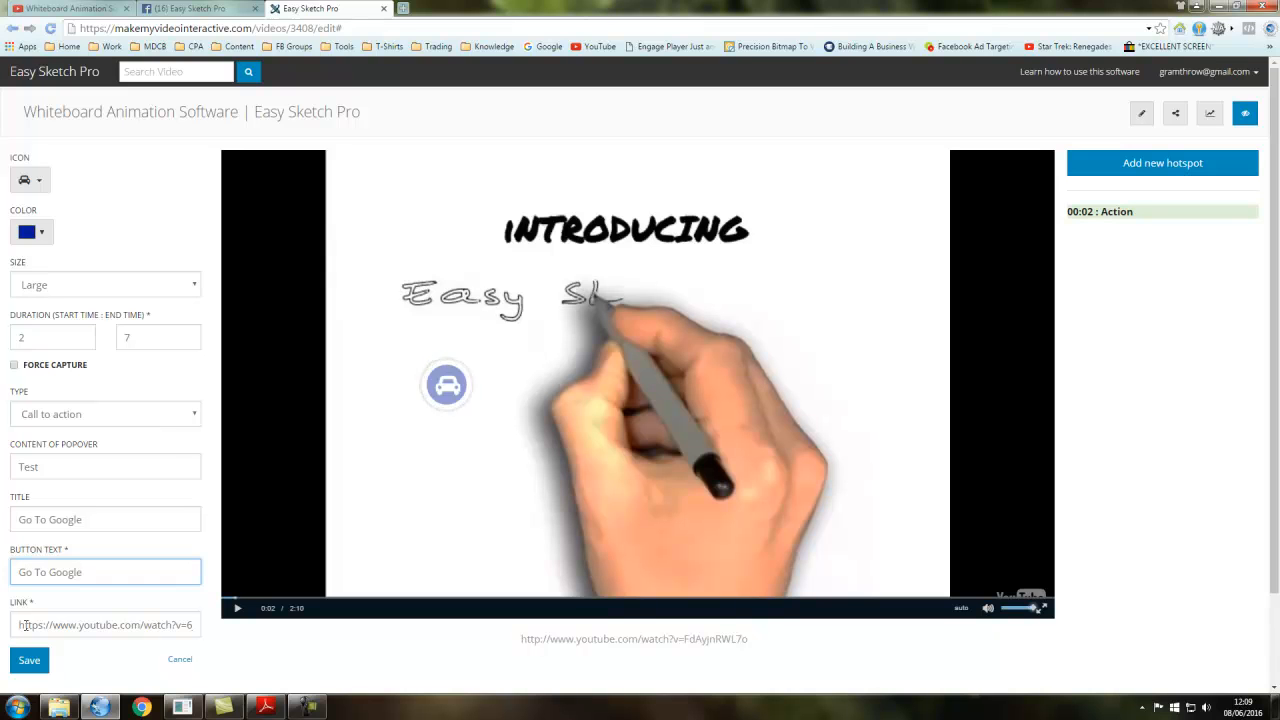
left_click_drag(19, 624, 237, 572)
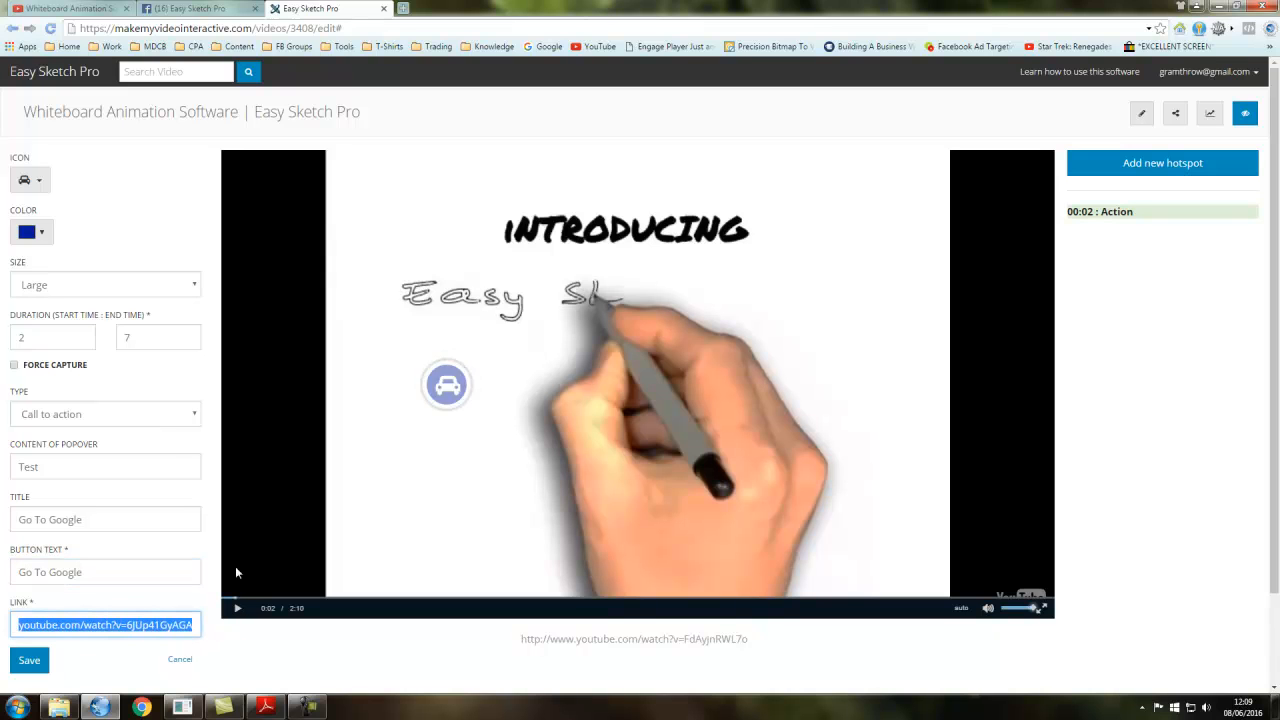
type("http://")
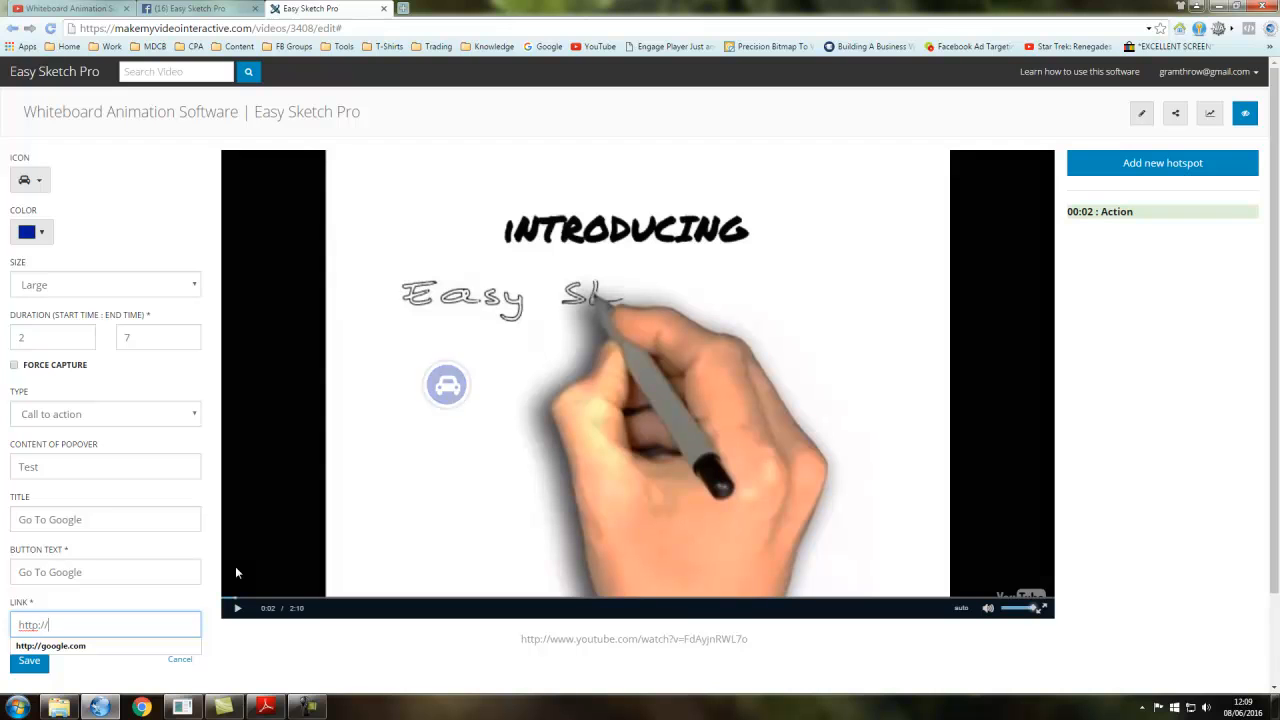
type("googkle")
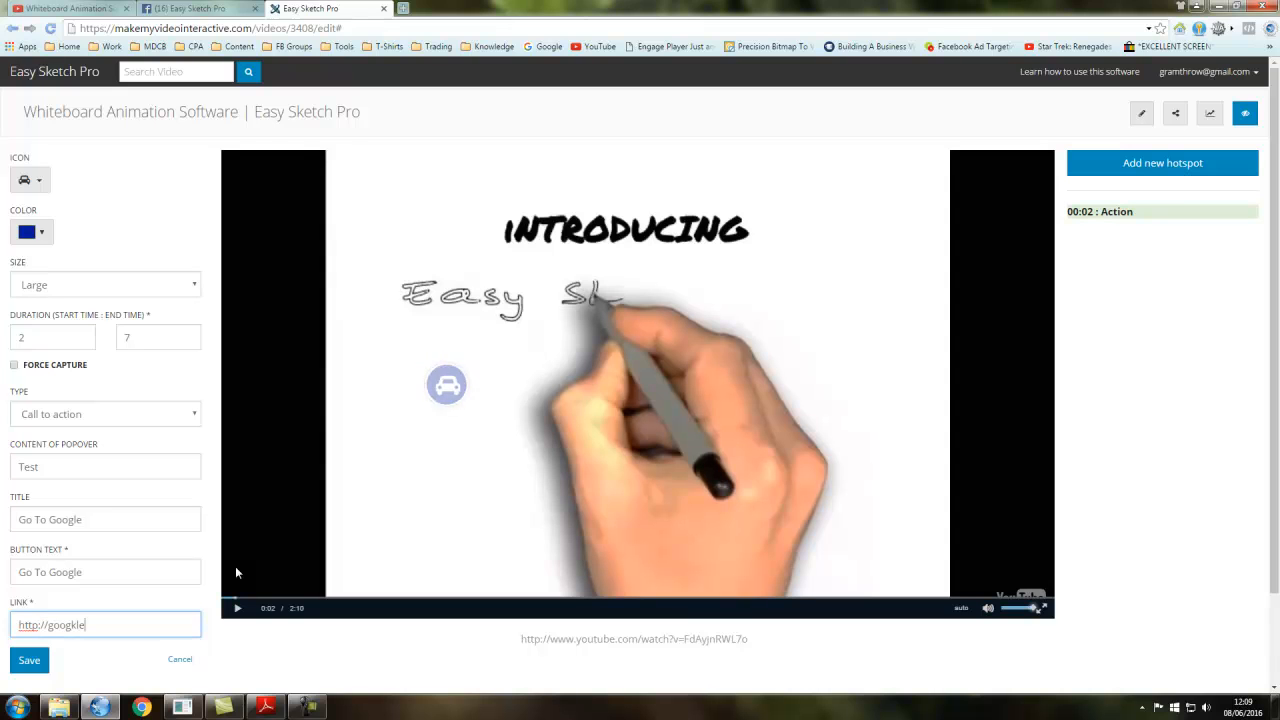
key("BackSpace")
key("BackSpace")
key("BackSpace")
type("le.co")
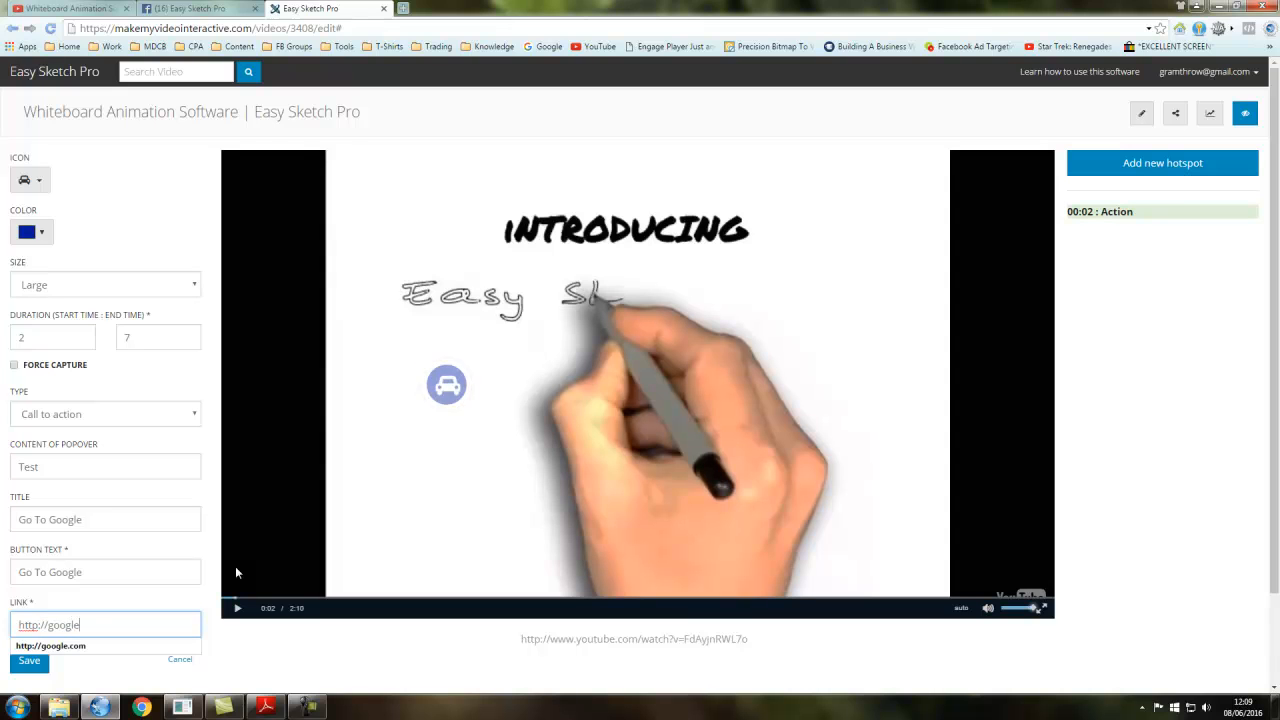
type("m")
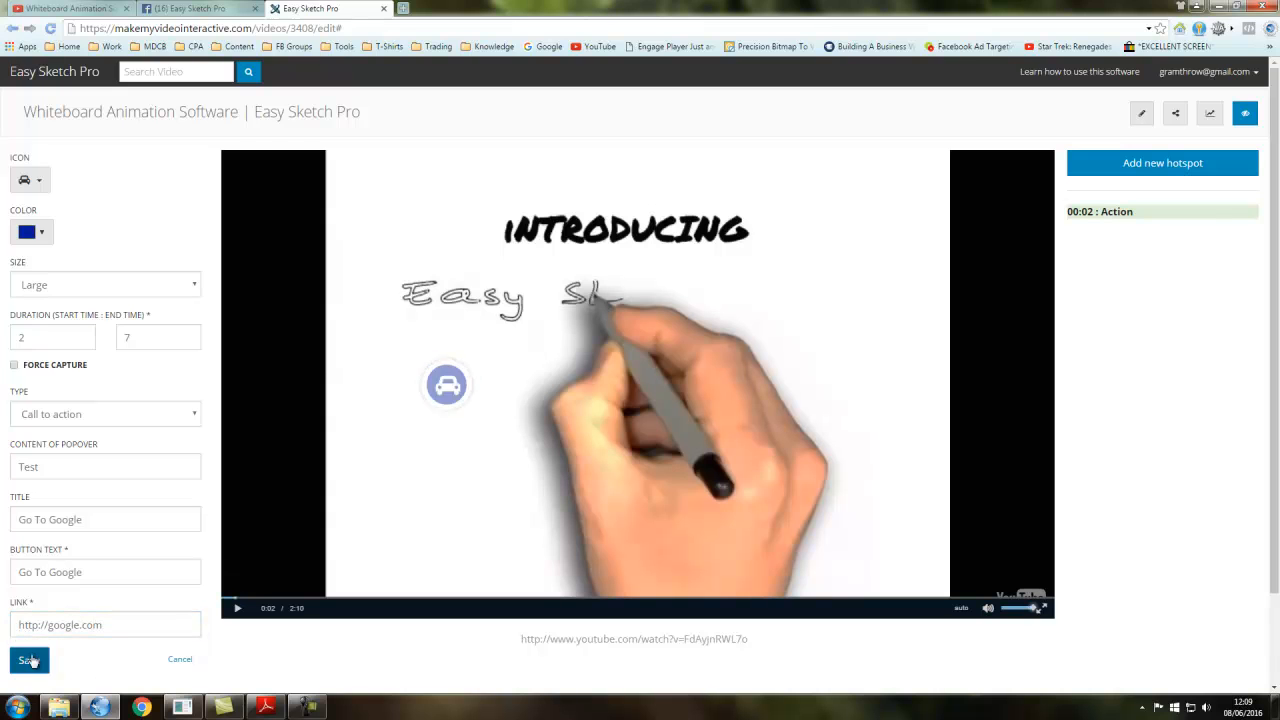
left_click(41, 657)
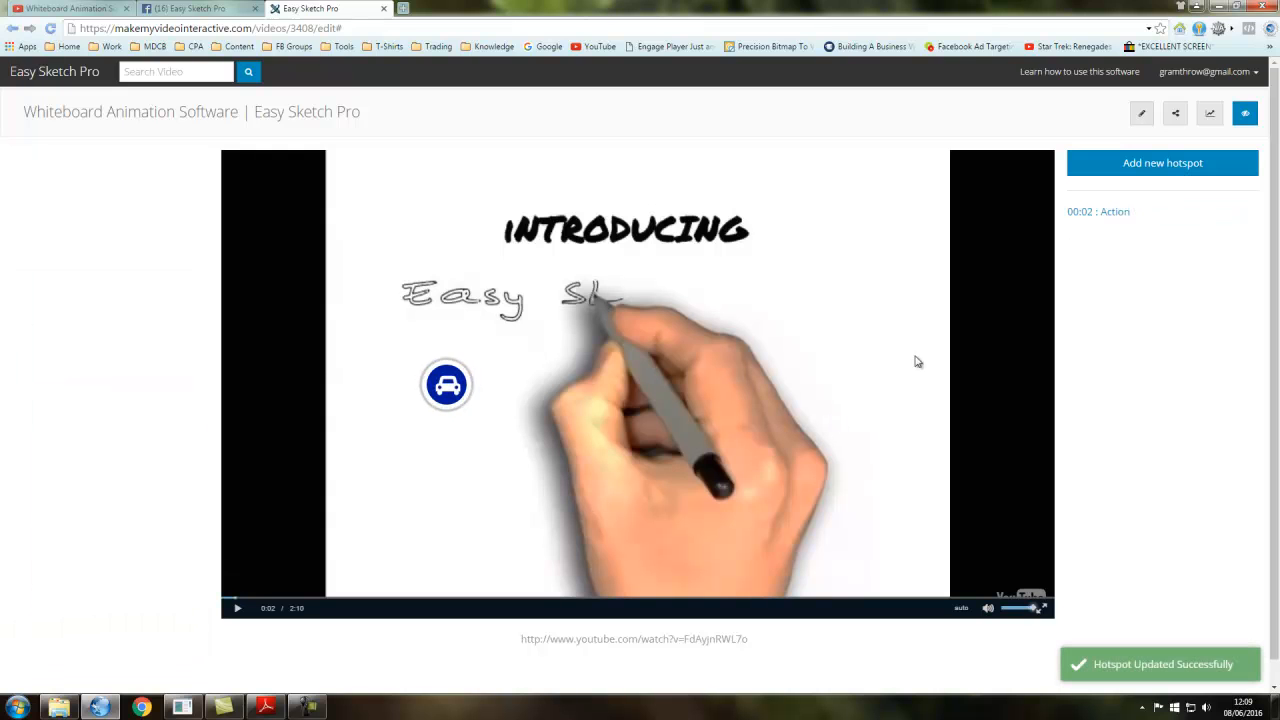
- Preview the video from the start, follow the car hotspot's Go To Google link, close the opened page and overlay, and leave preview mode
left_click(1241, 117)
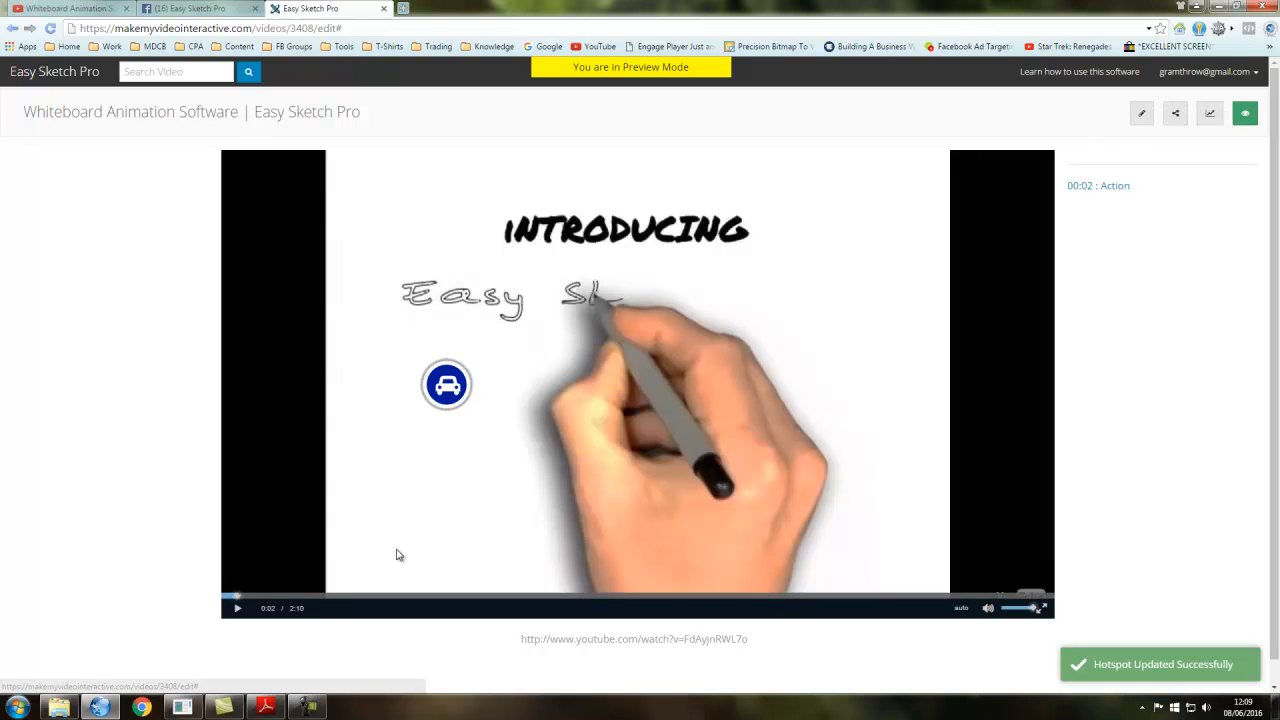
left_click(241, 593)
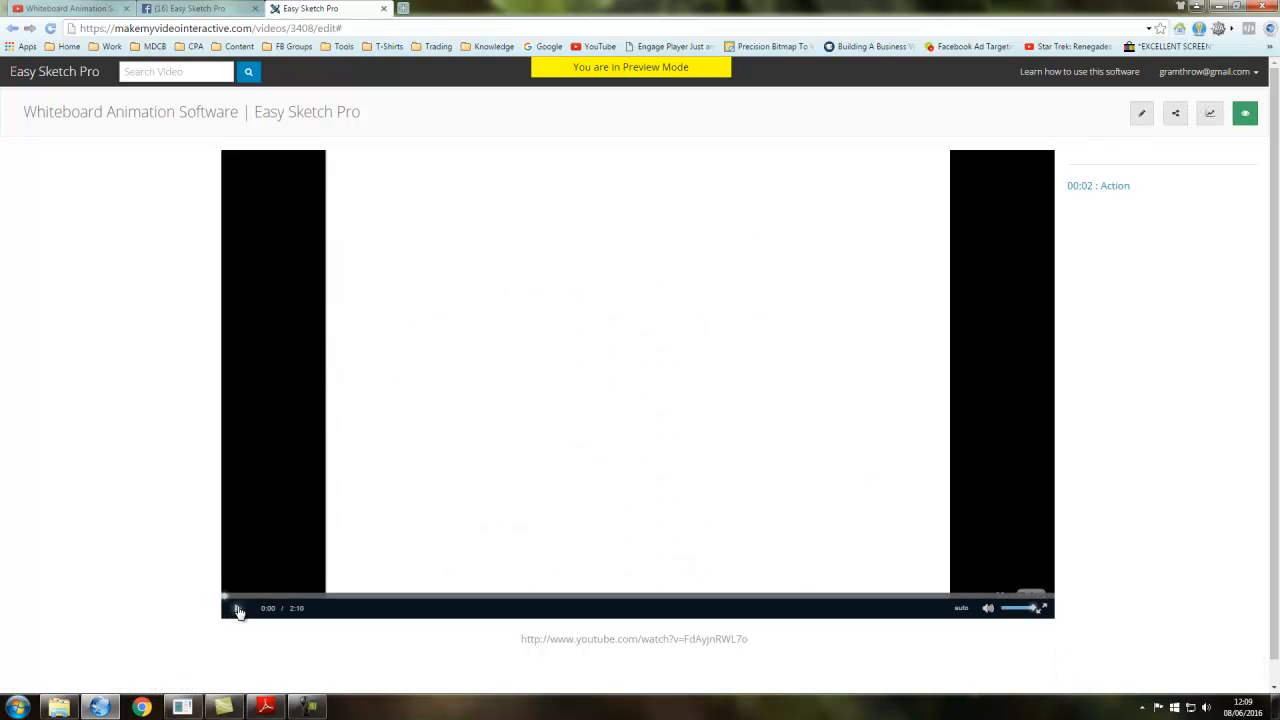
left_click(239, 609)
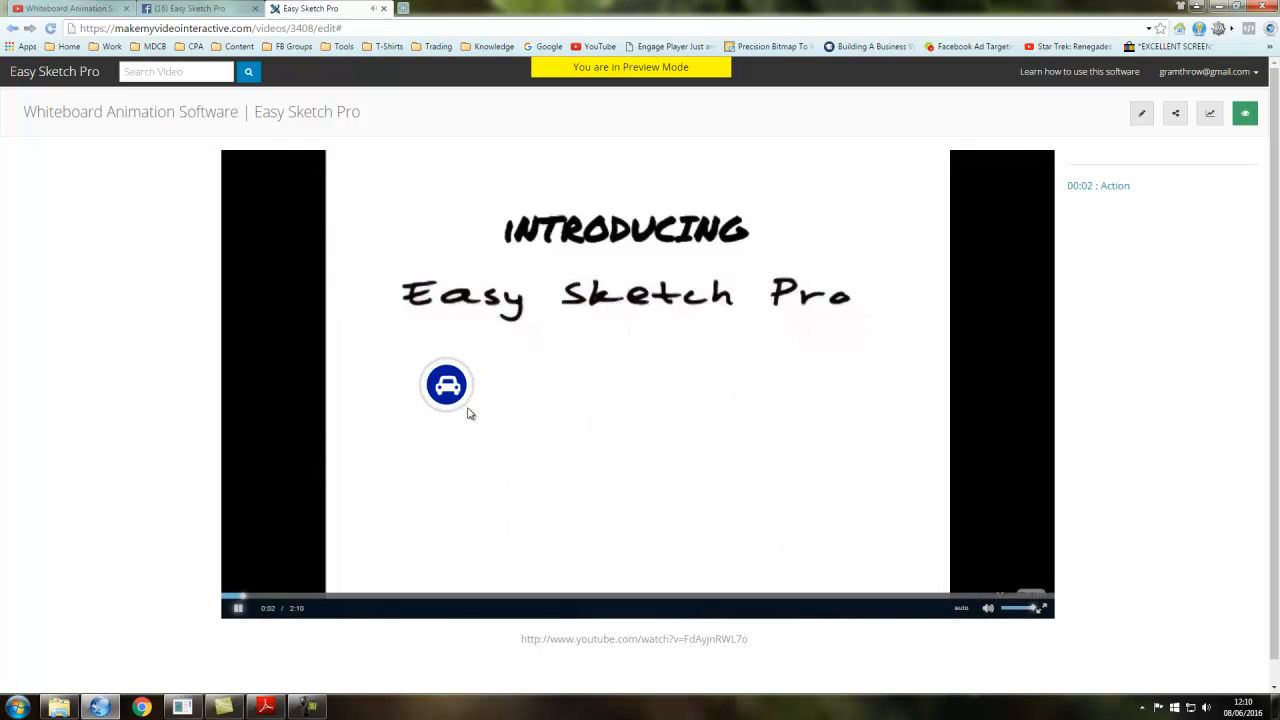
left_click(446, 386)
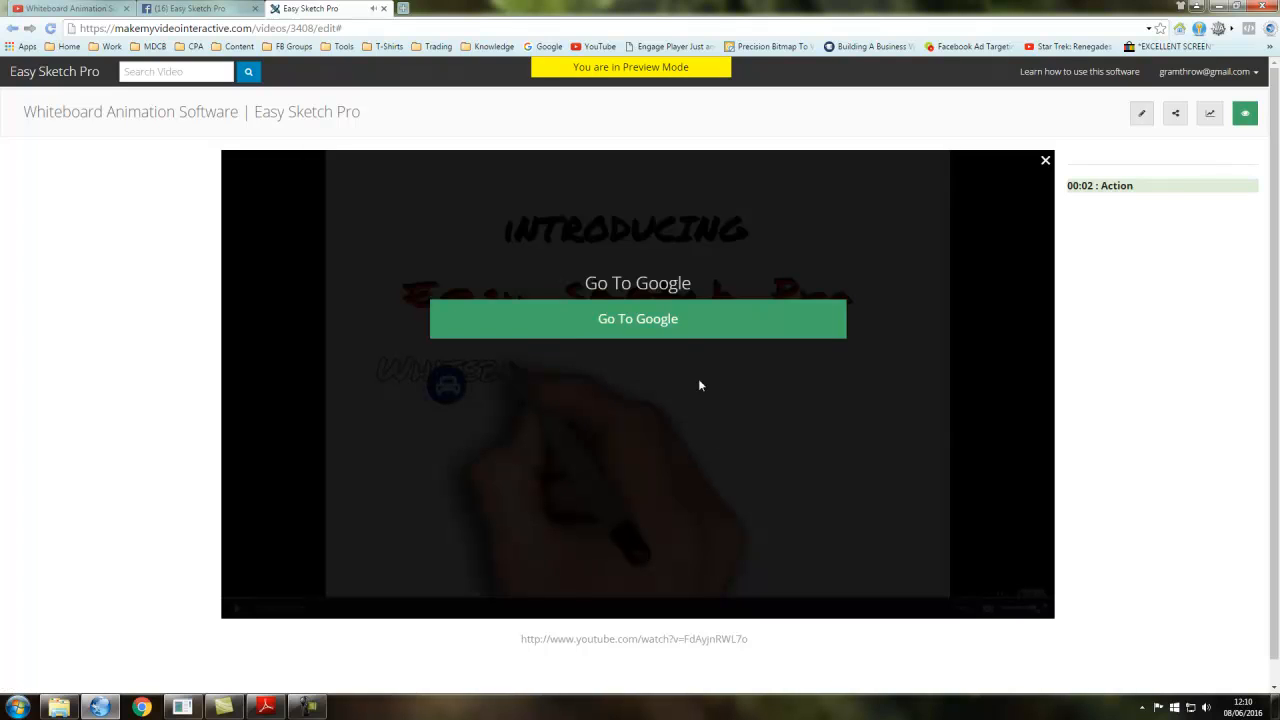
left_click(647, 322)
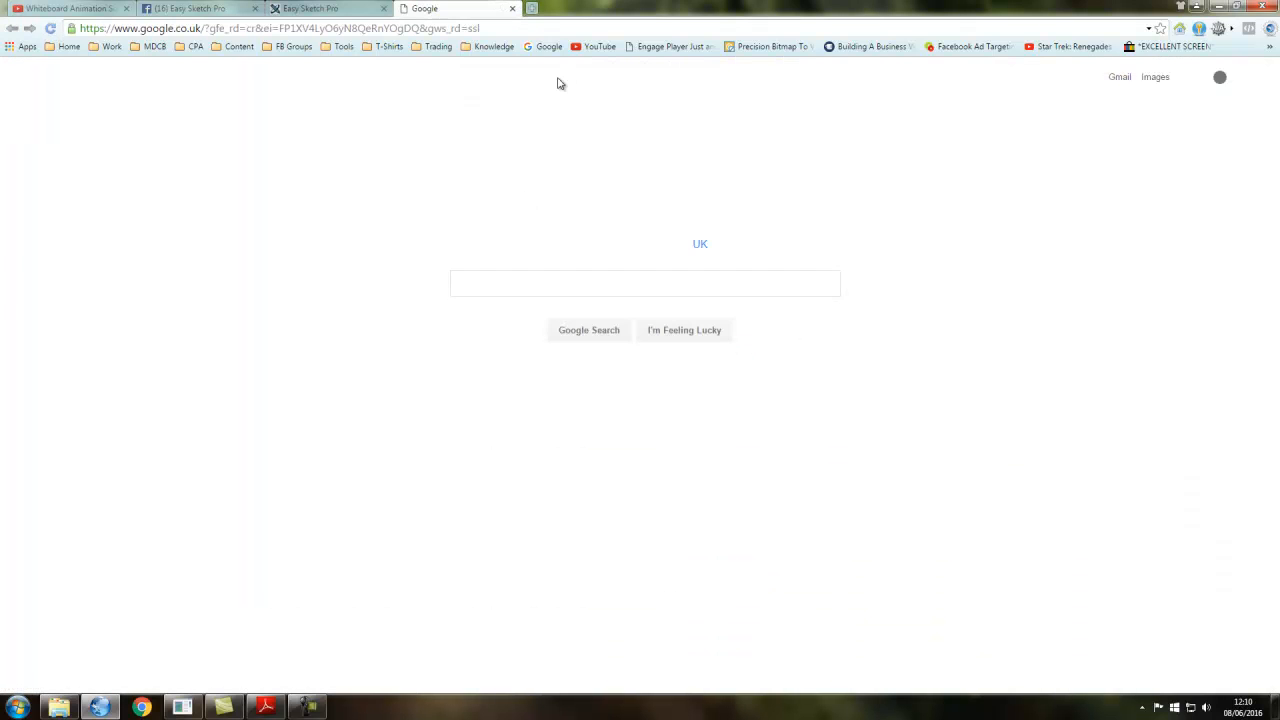
left_click(512, 8)
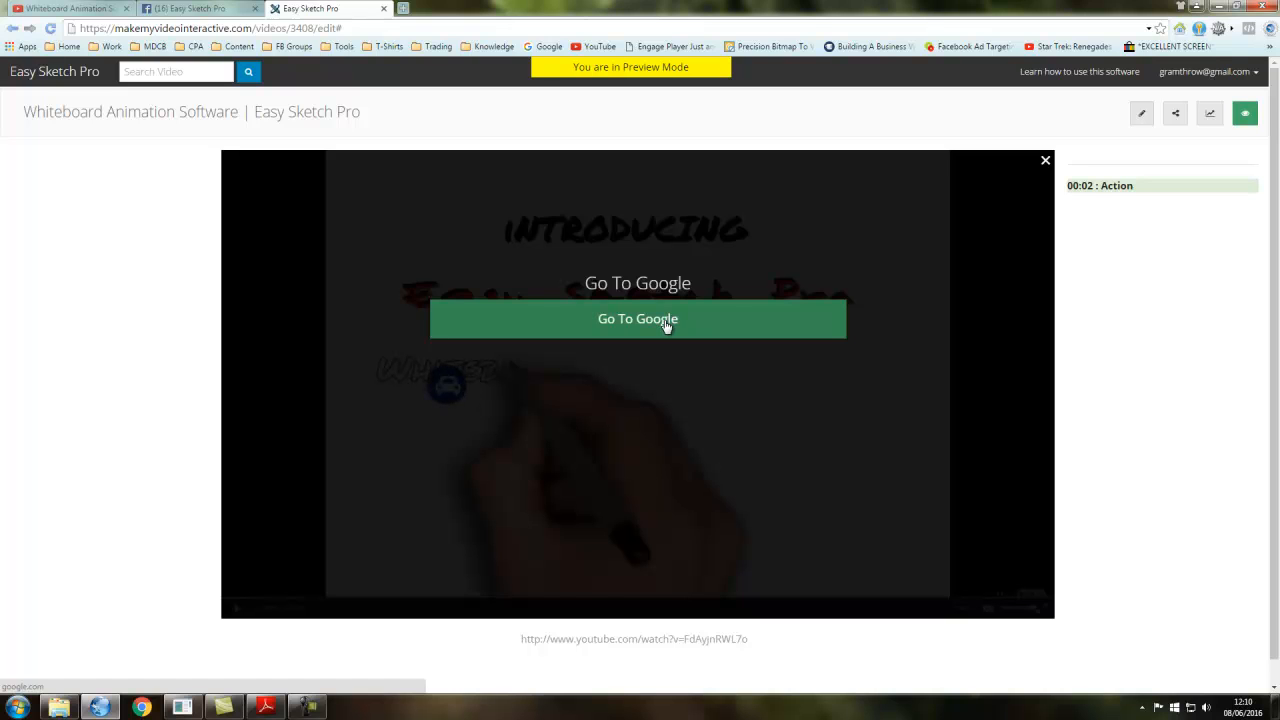
left_click(1045, 161)
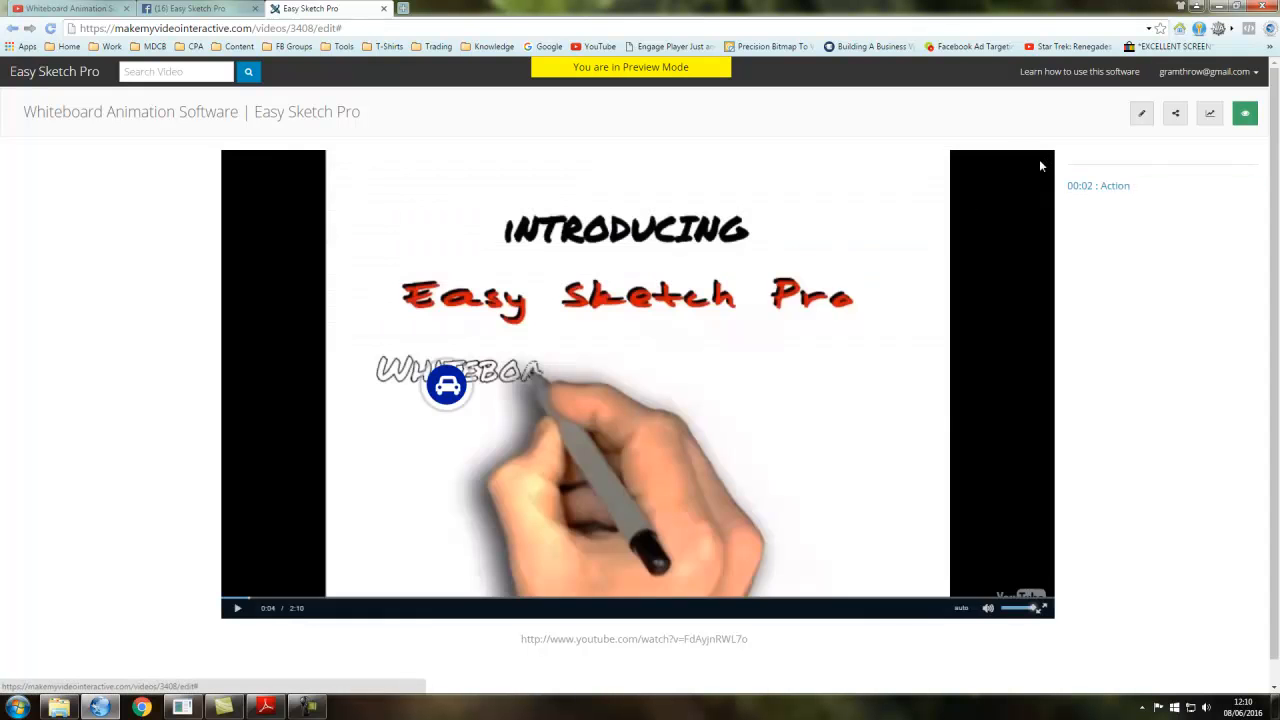
left_click(237, 608)
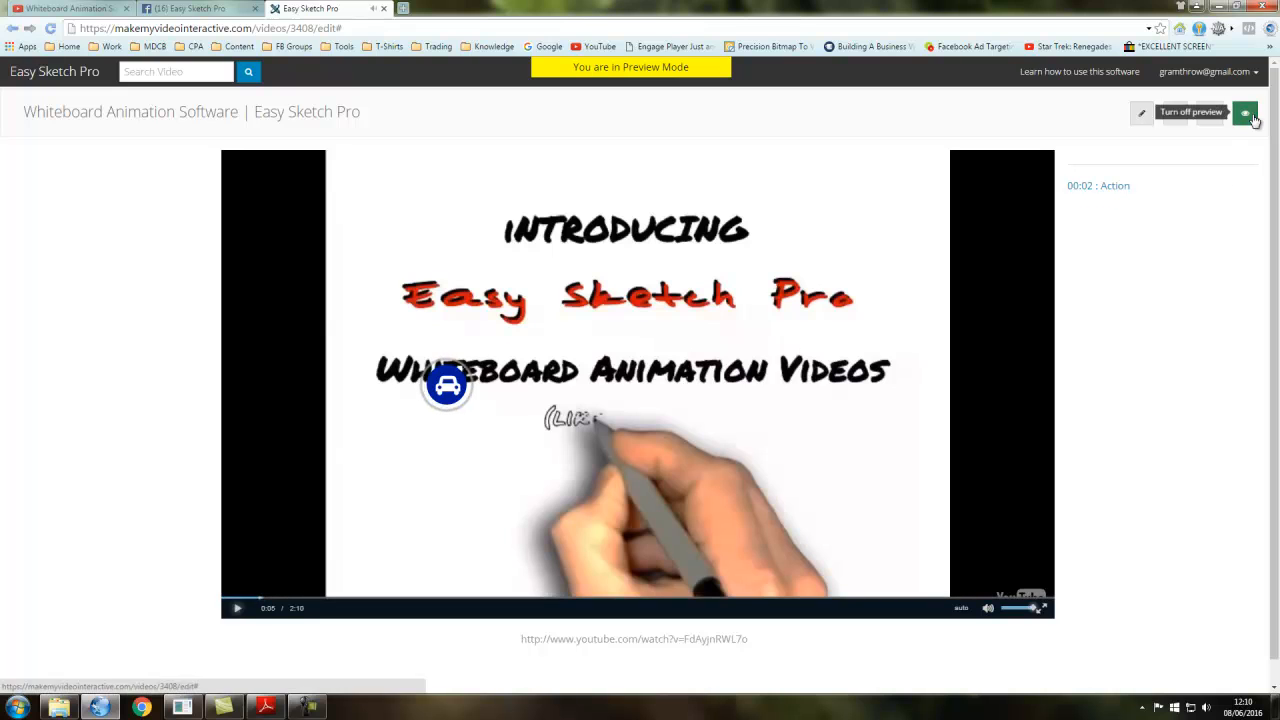
left_click(1245, 113)
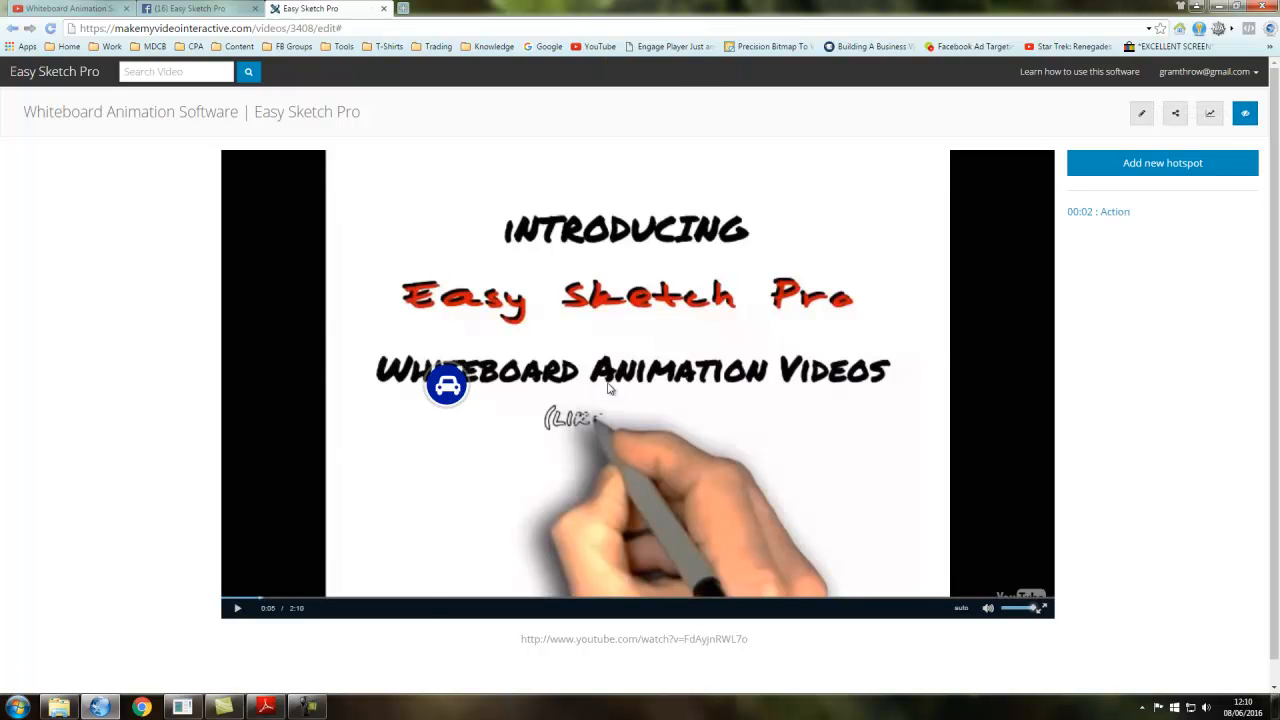
- Reopen the 00:02 call-to-action hotspot for editing and change its type to Custom
left_click(1113, 216)
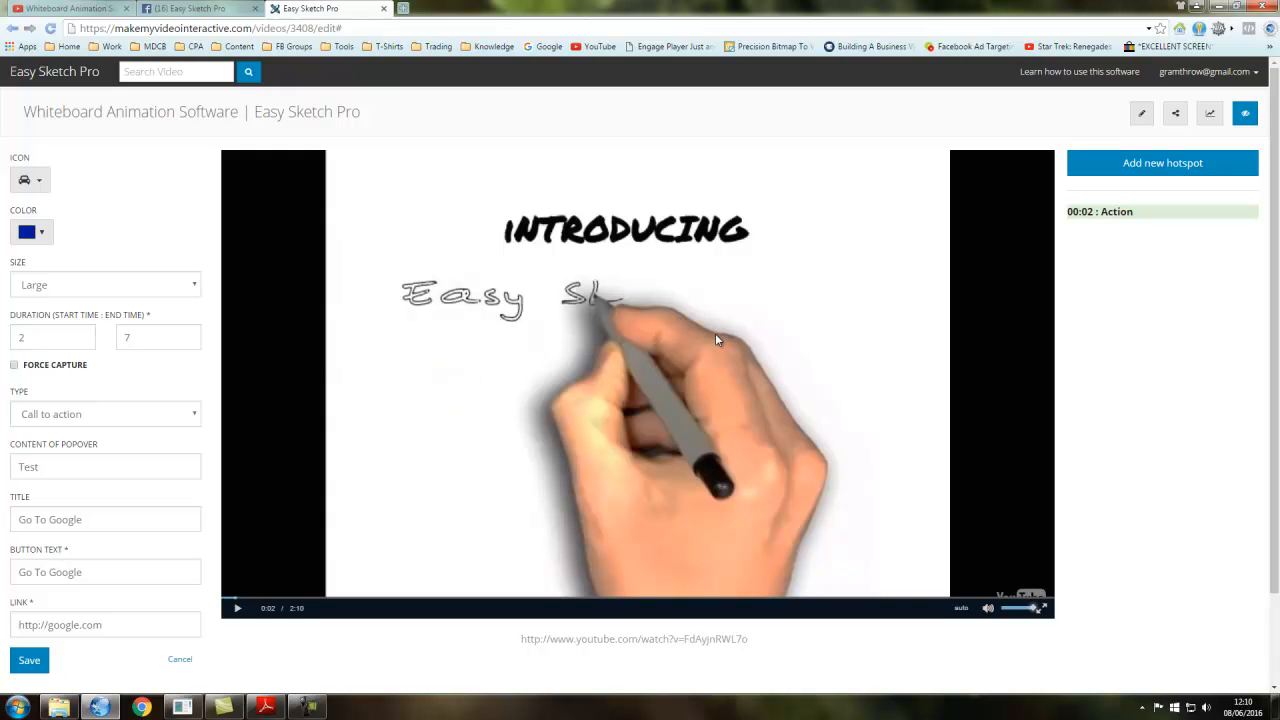
left_click(195, 415)
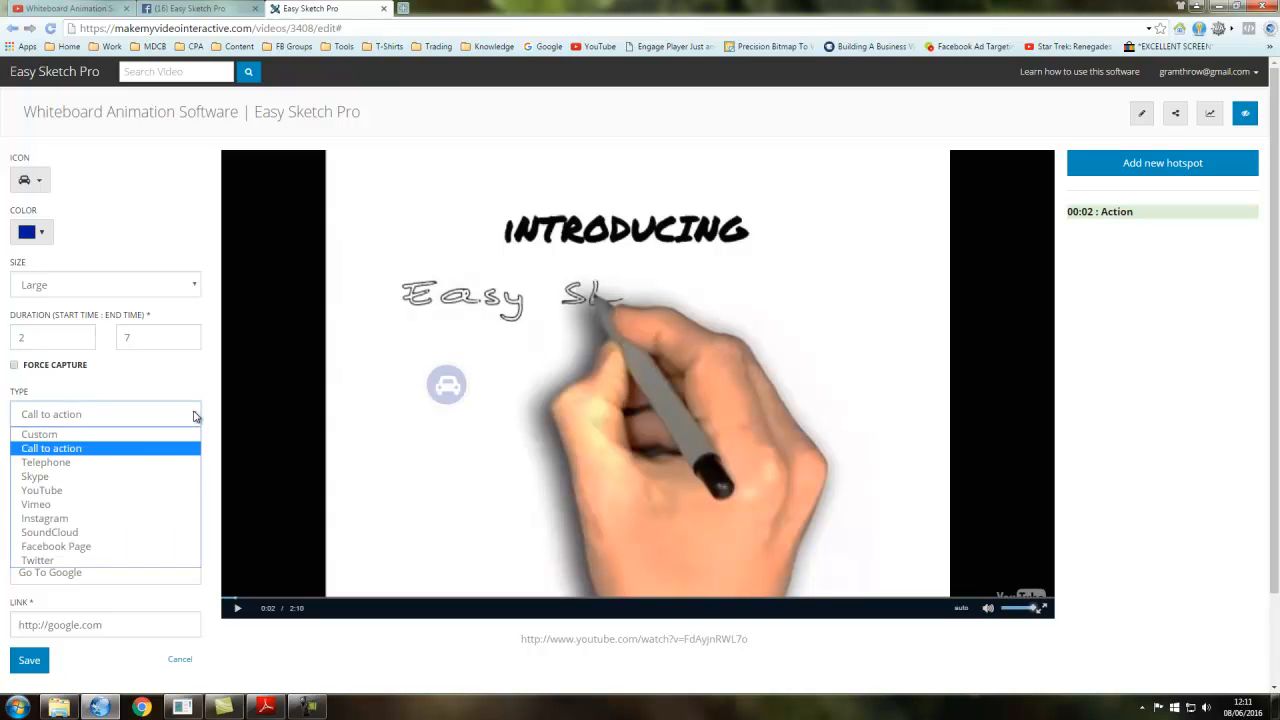
left_click(45, 435)
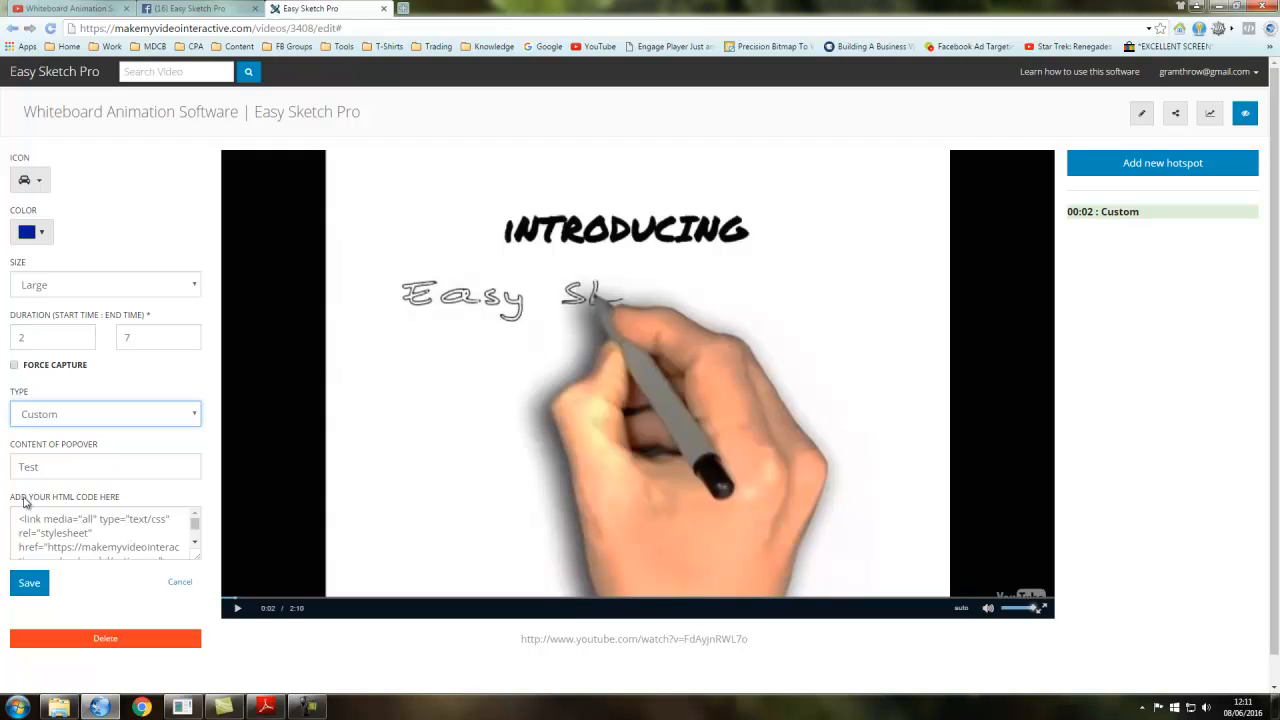